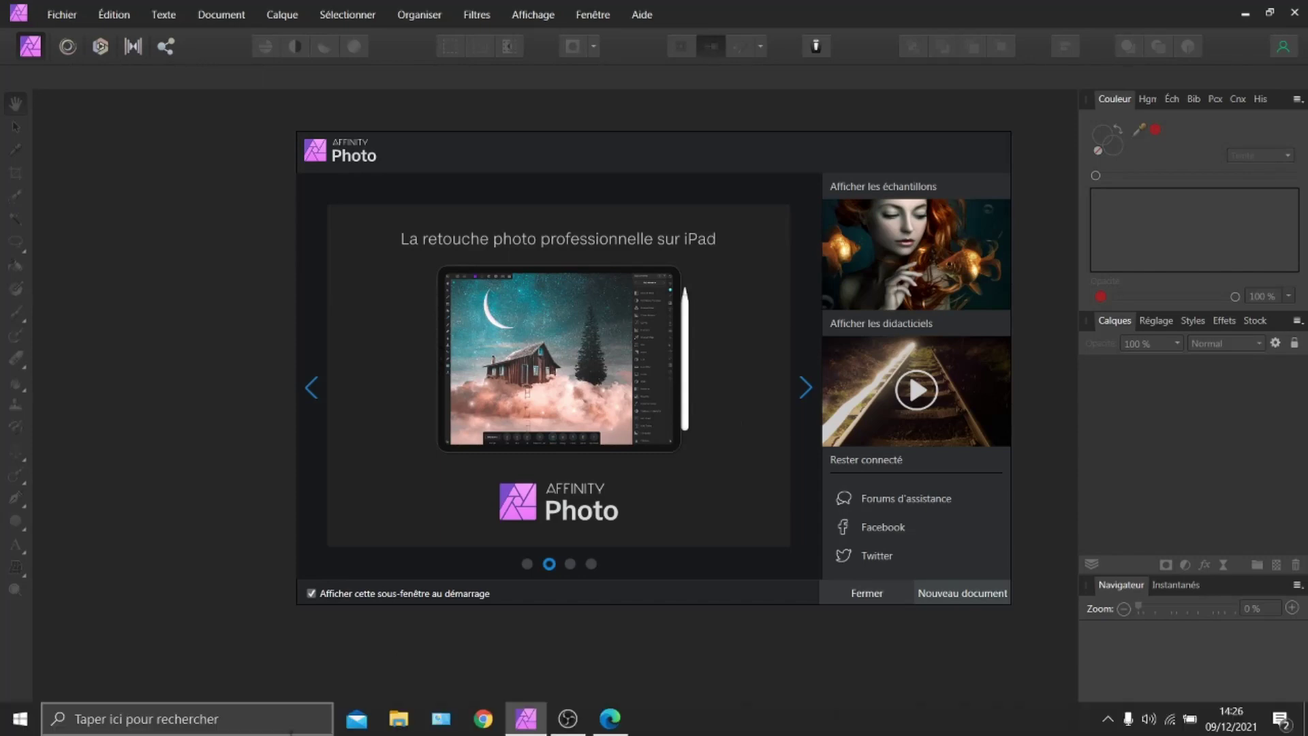
Step: Switch to the Edge browser and examine the ChalkDust product page's sample artwork, description, brush previews and list of contents
{"action": "left_click", "coordinate": [609, 719]}
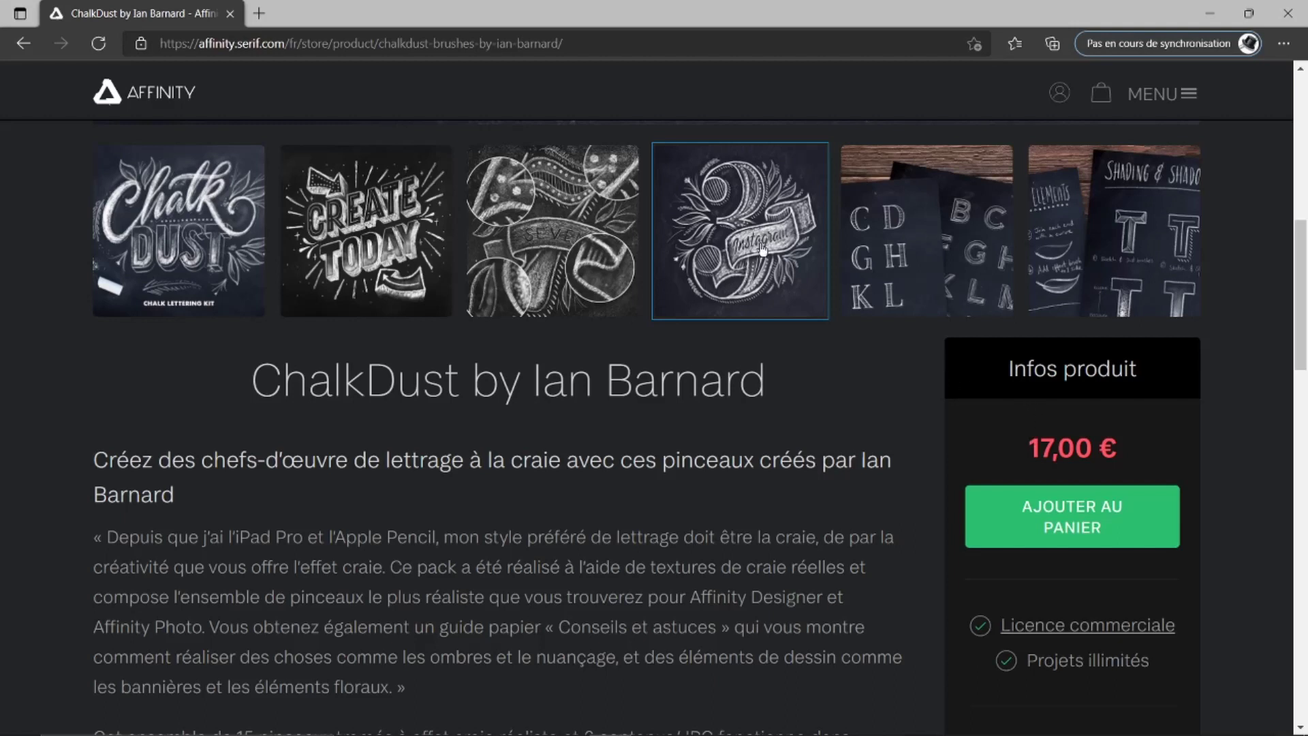
{"action": "scroll", "coordinate": [763, 249], "scroll_direction": "up", "scroll_amount": 6}
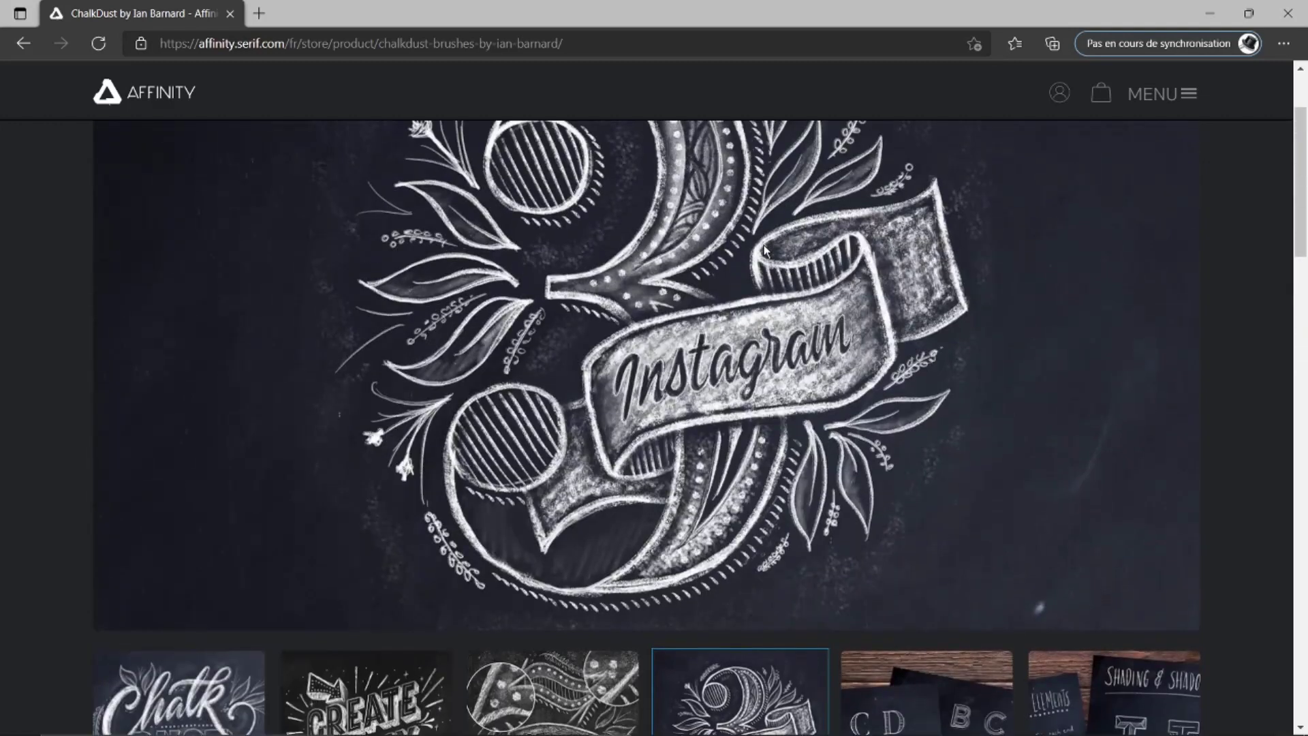
{"action": "scroll", "coordinate": [763, 251], "scroll_direction": "up", "scroll_amount": 1}
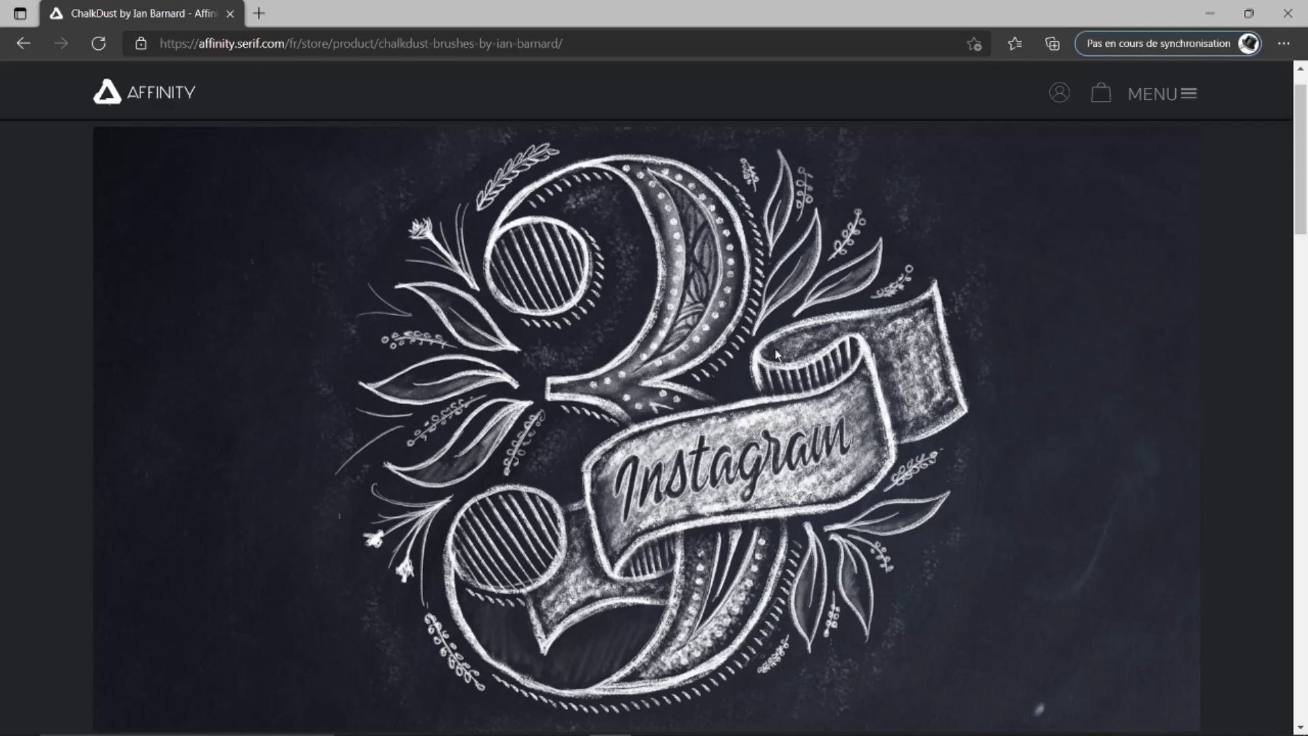
{"action": "scroll", "coordinate": [777, 354], "scroll_direction": "down", "scroll_amount": 5}
{"action": "scroll", "coordinate": [775, 349], "scroll_direction": "down", "scroll_amount": 6}
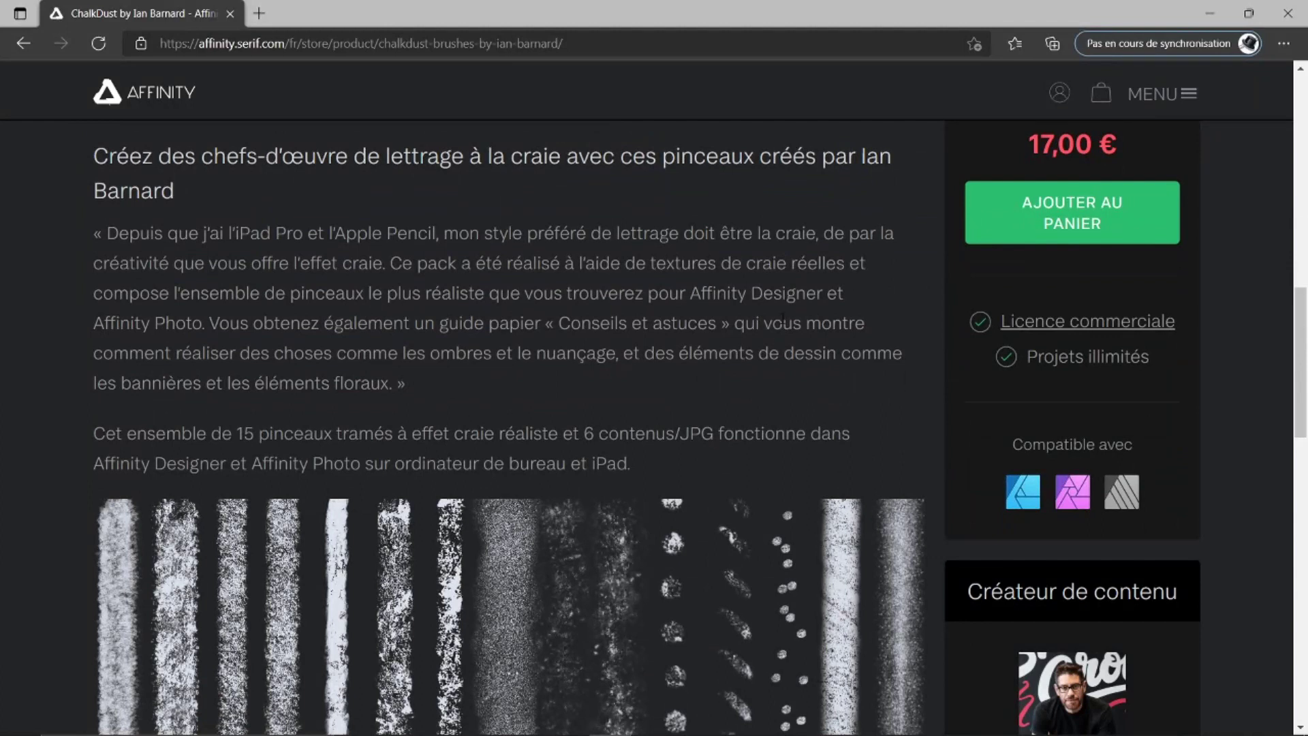
{"action": "scroll", "coordinate": [790, 287], "scroll_direction": "down", "scroll_amount": 6}
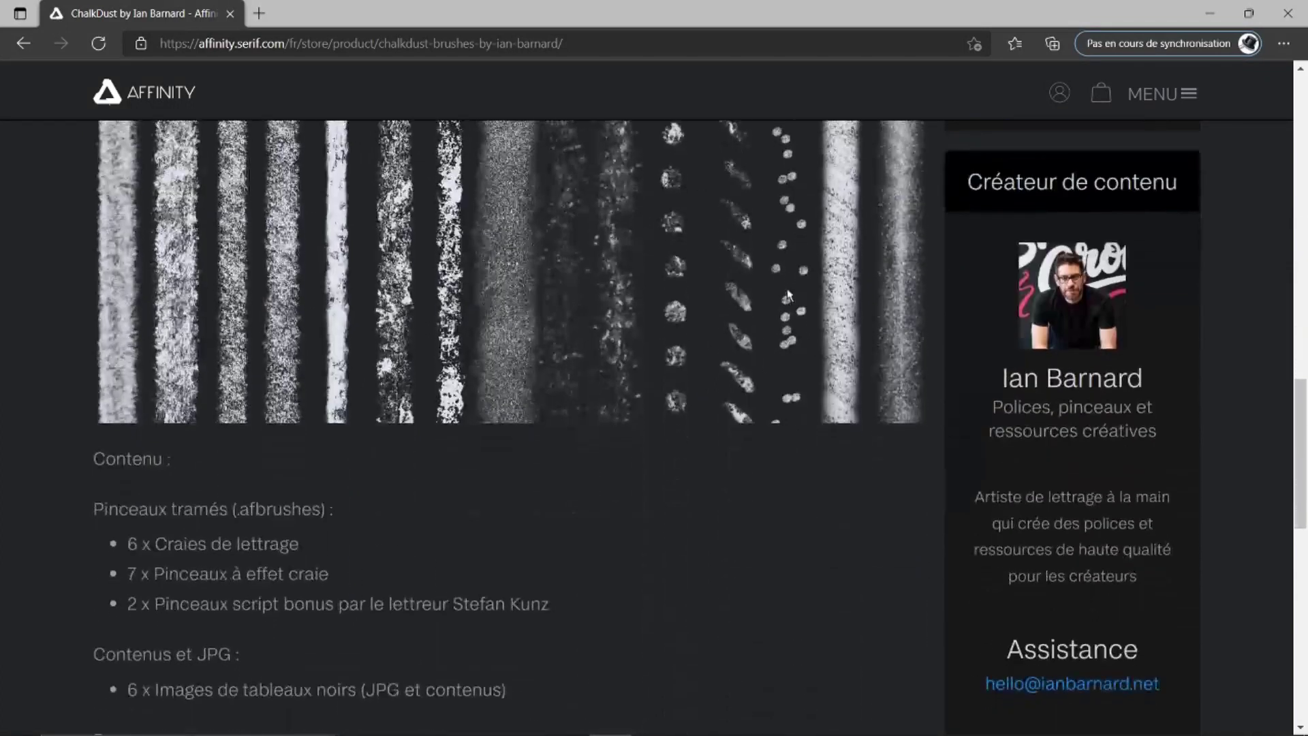
{"action": "scroll", "coordinate": [788, 294], "scroll_direction": "up", "scroll_amount": 6}
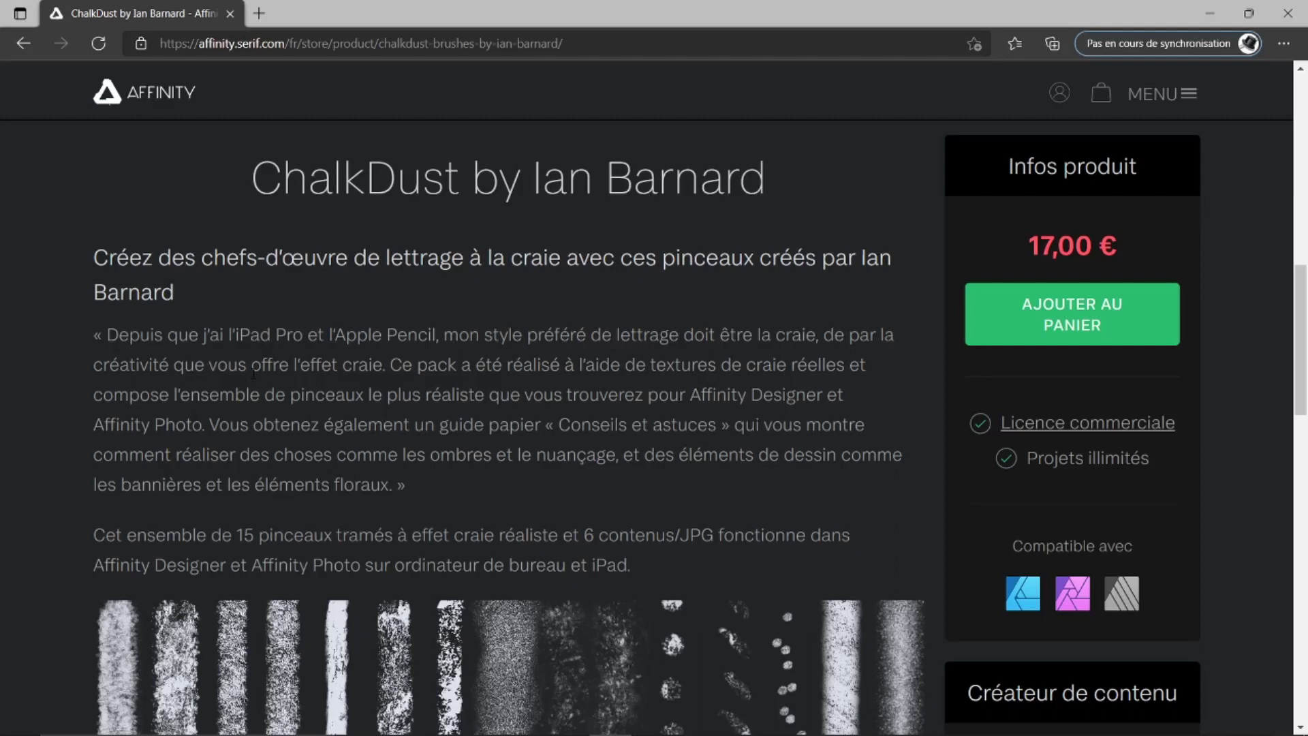
{"action": "scroll", "coordinate": [749, 405], "scroll_direction": "down", "scroll_amount": 10}
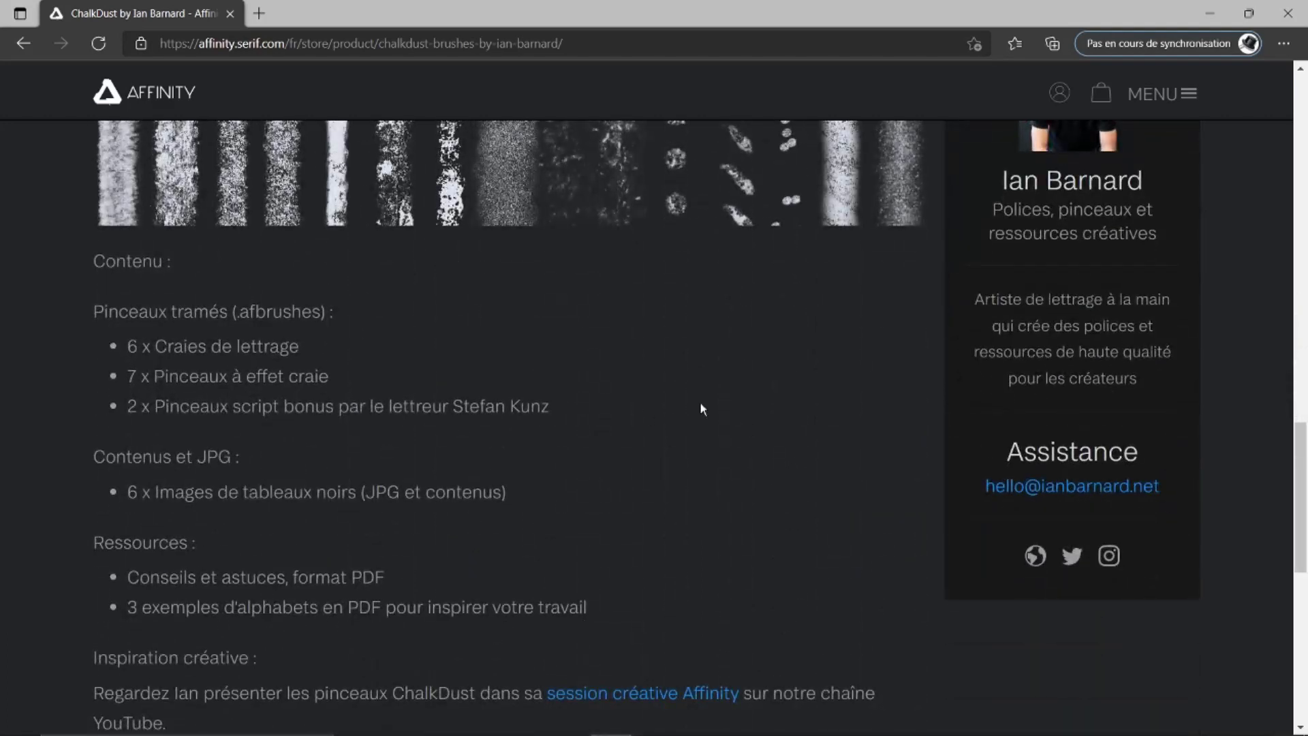
{"action": "scroll", "coordinate": [701, 407], "scroll_direction": "down", "scroll_amount": 4}
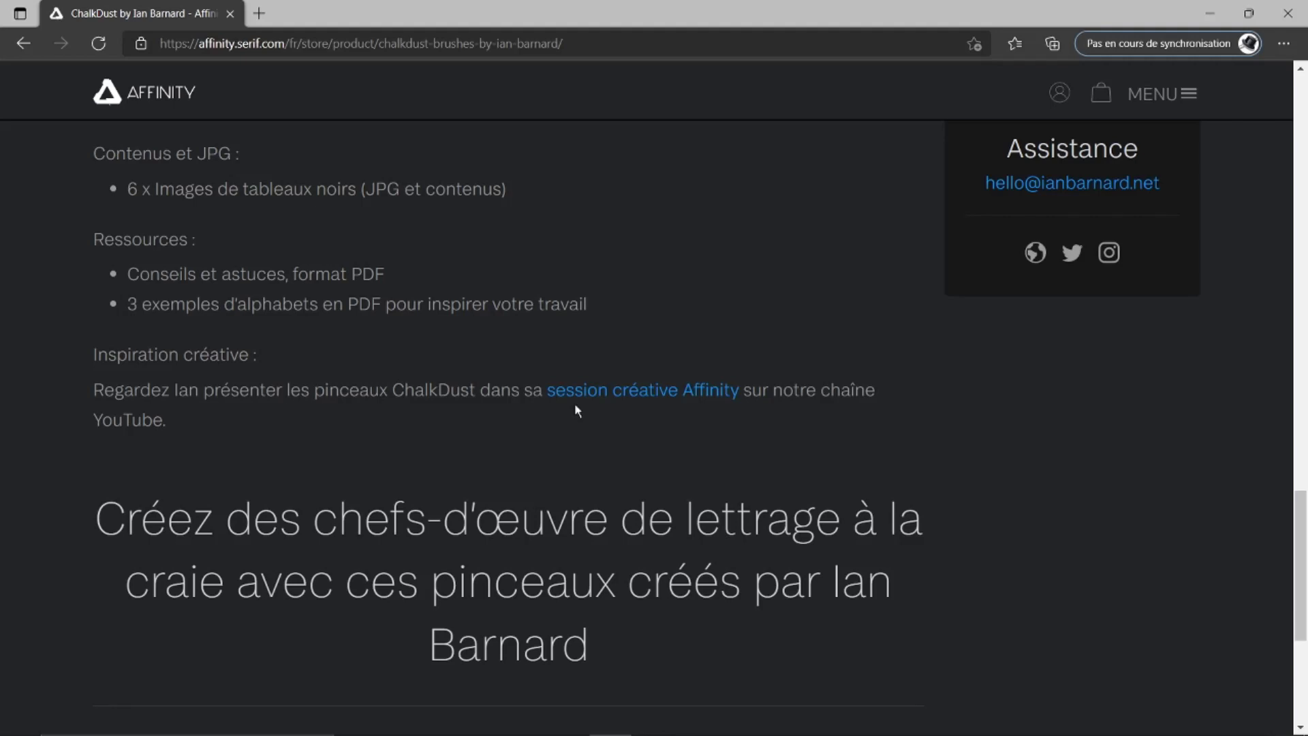
{"action": "scroll", "coordinate": [656, 388], "scroll_direction": "up", "scroll_amount": 5}
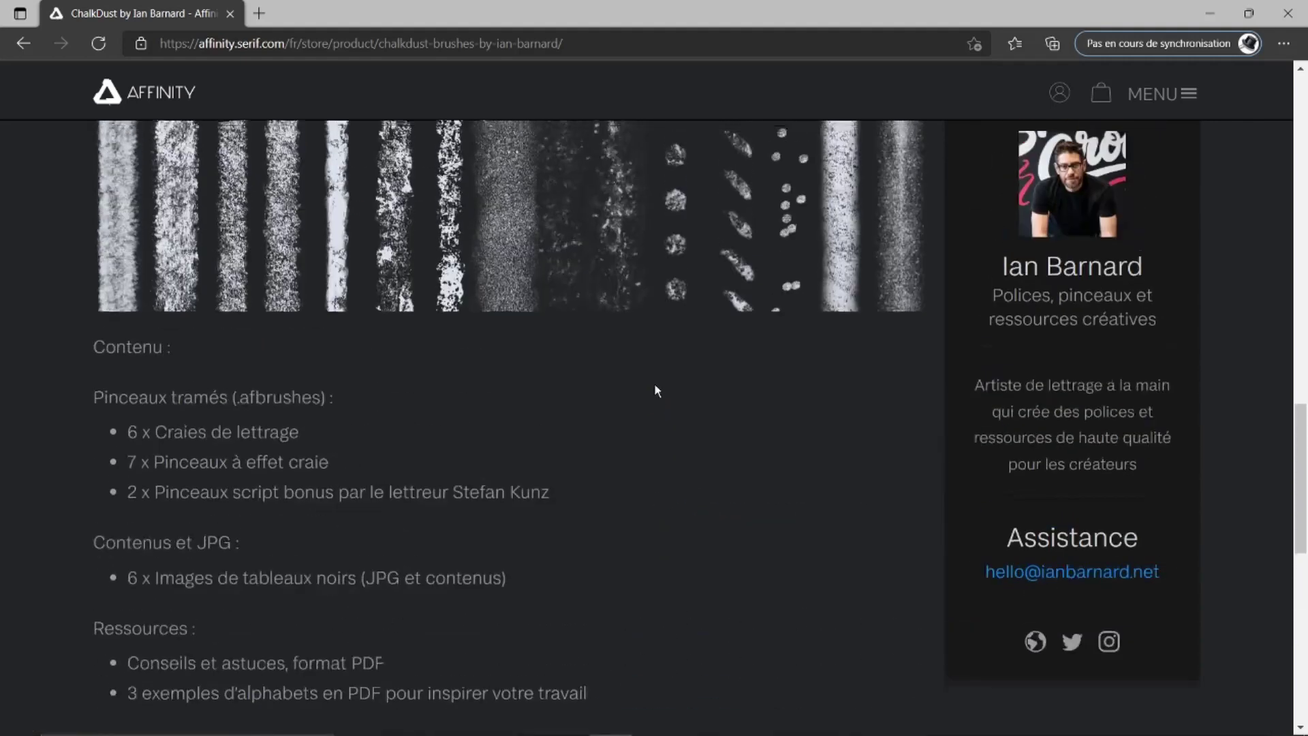
{"action": "scroll", "coordinate": [654, 391], "scroll_direction": "up", "scroll_amount": 5}
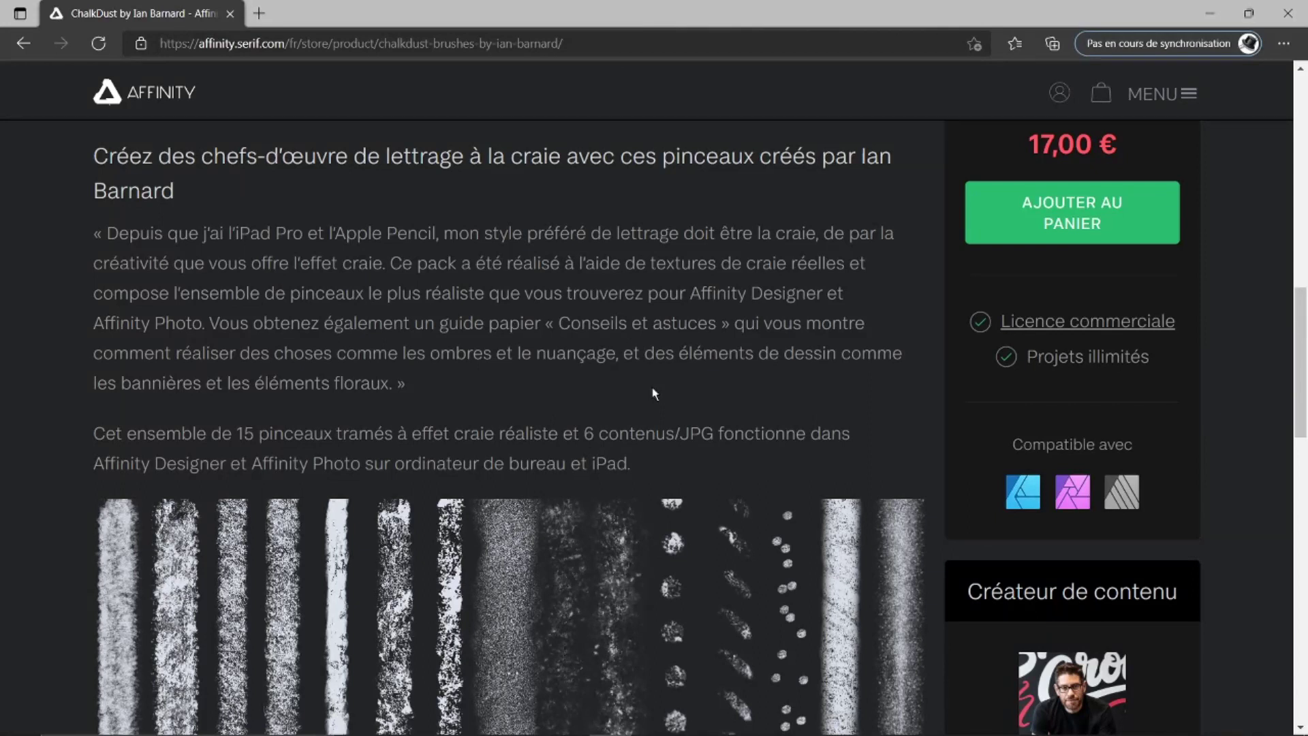
Step: Switch back to Affinity Photo, dismiss the welcome window and open the image carte Noel 3 from the Téléchargements folder
{"action": "mouse_move", "coordinate": [481, 732]}
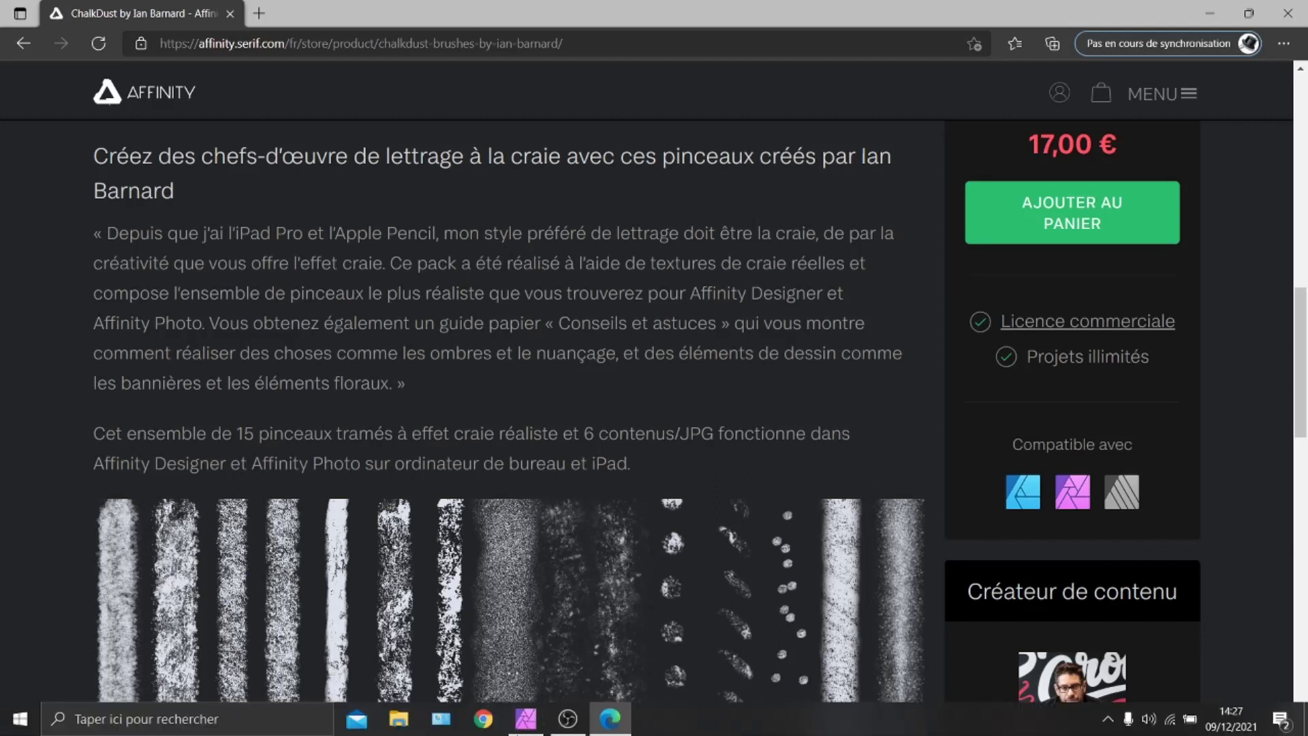
{"action": "left_click", "coordinate": [530, 714]}
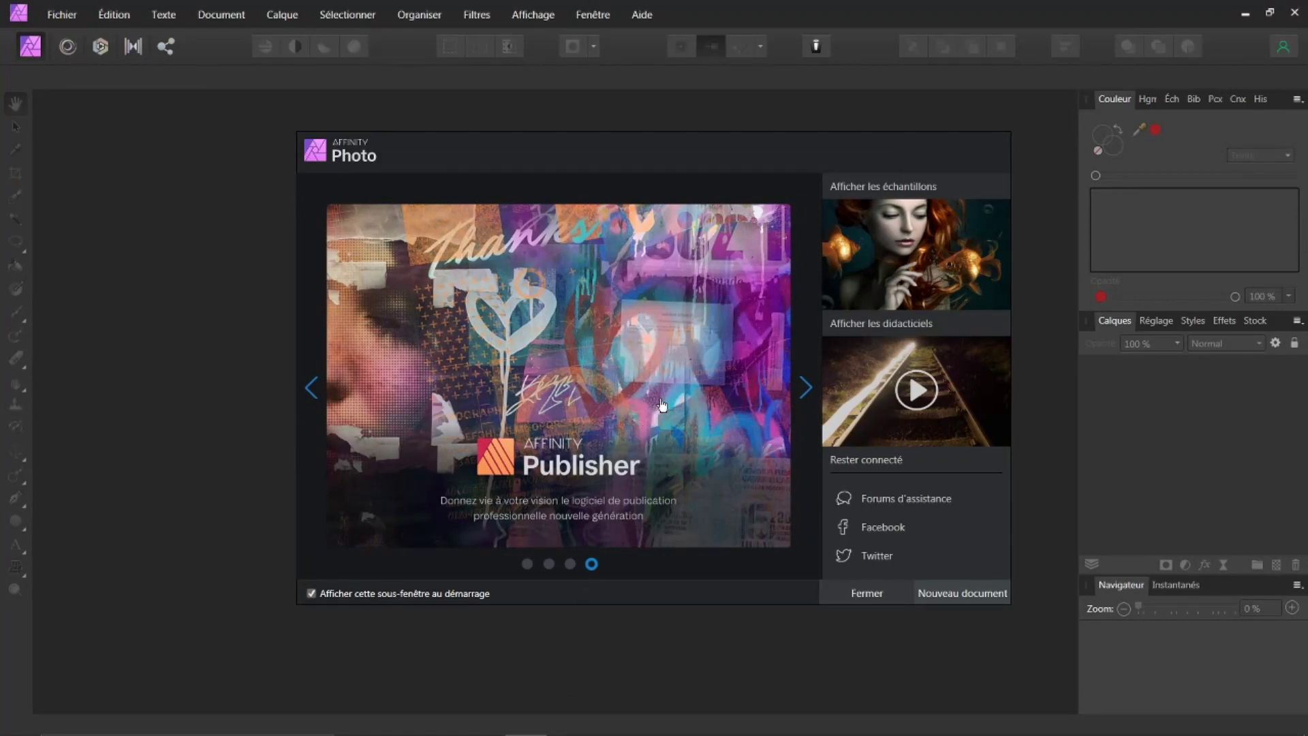
{"action": "left_click", "coordinate": [868, 594]}
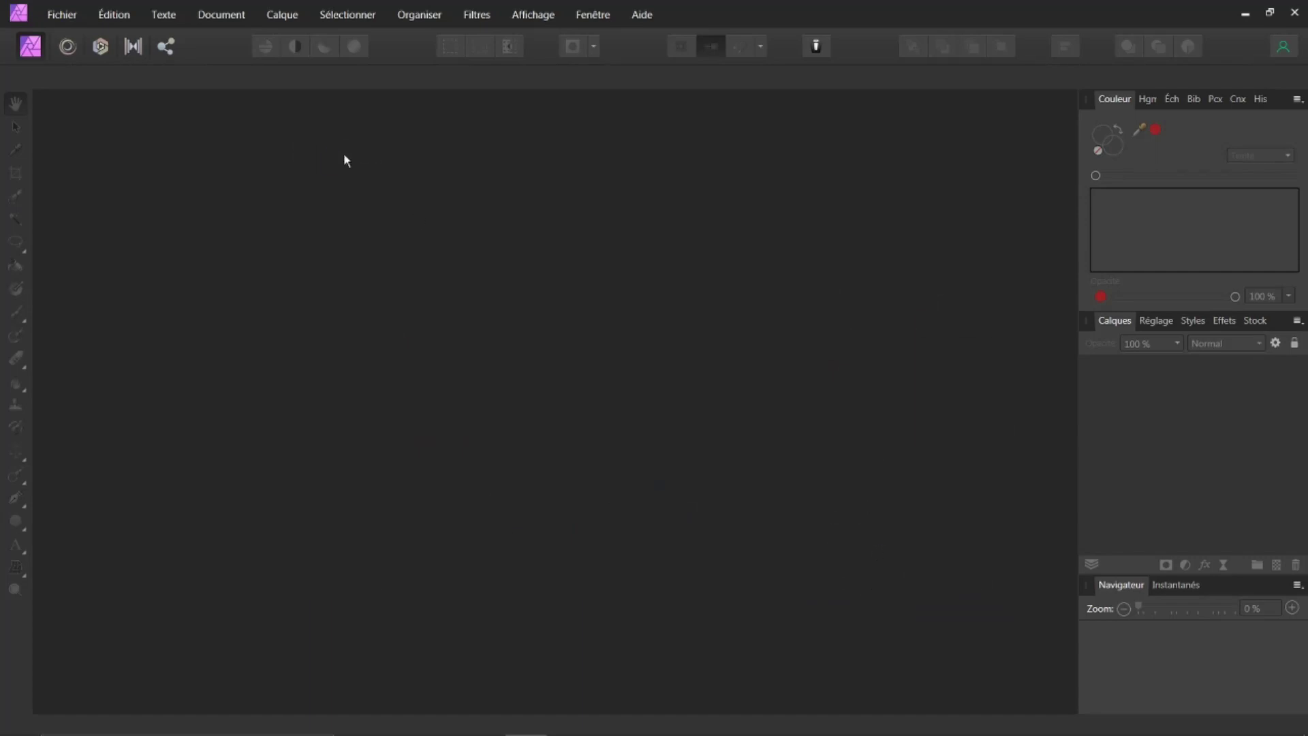
{"action": "left_click", "coordinate": [62, 15]}
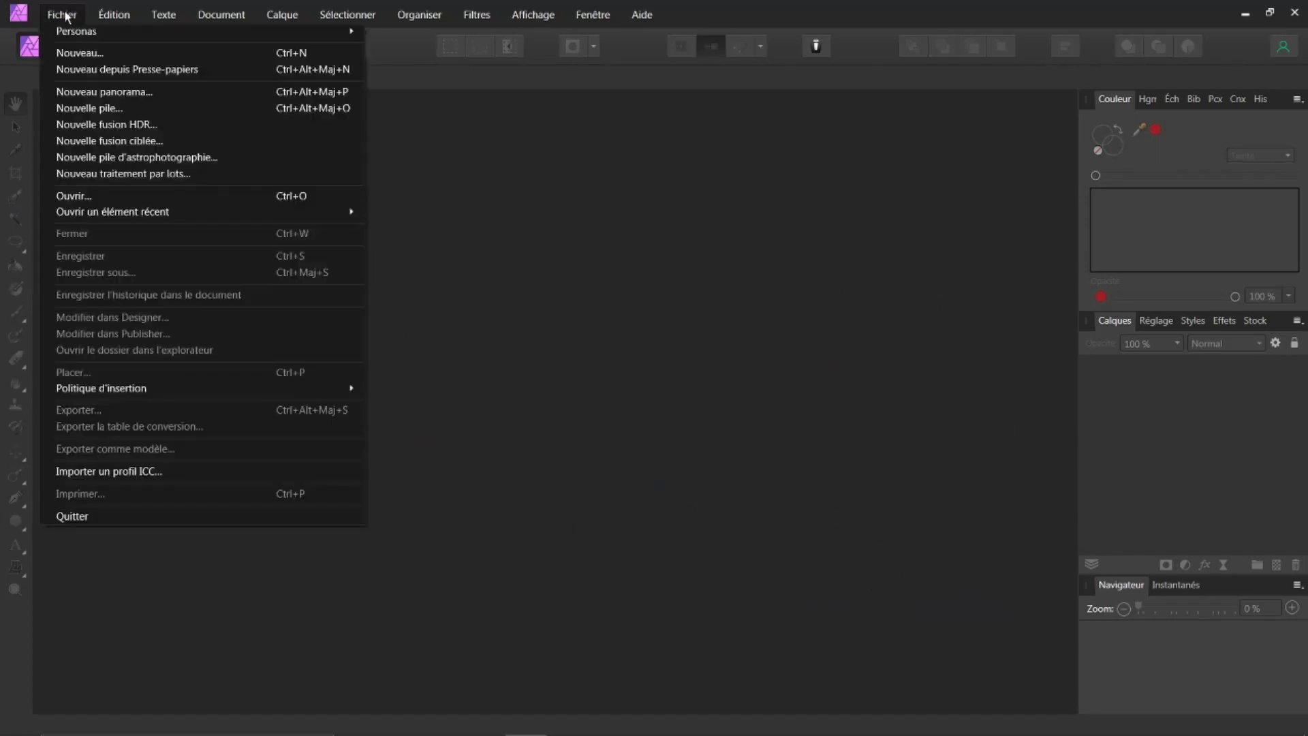
{"action": "left_click", "coordinate": [92, 196]}
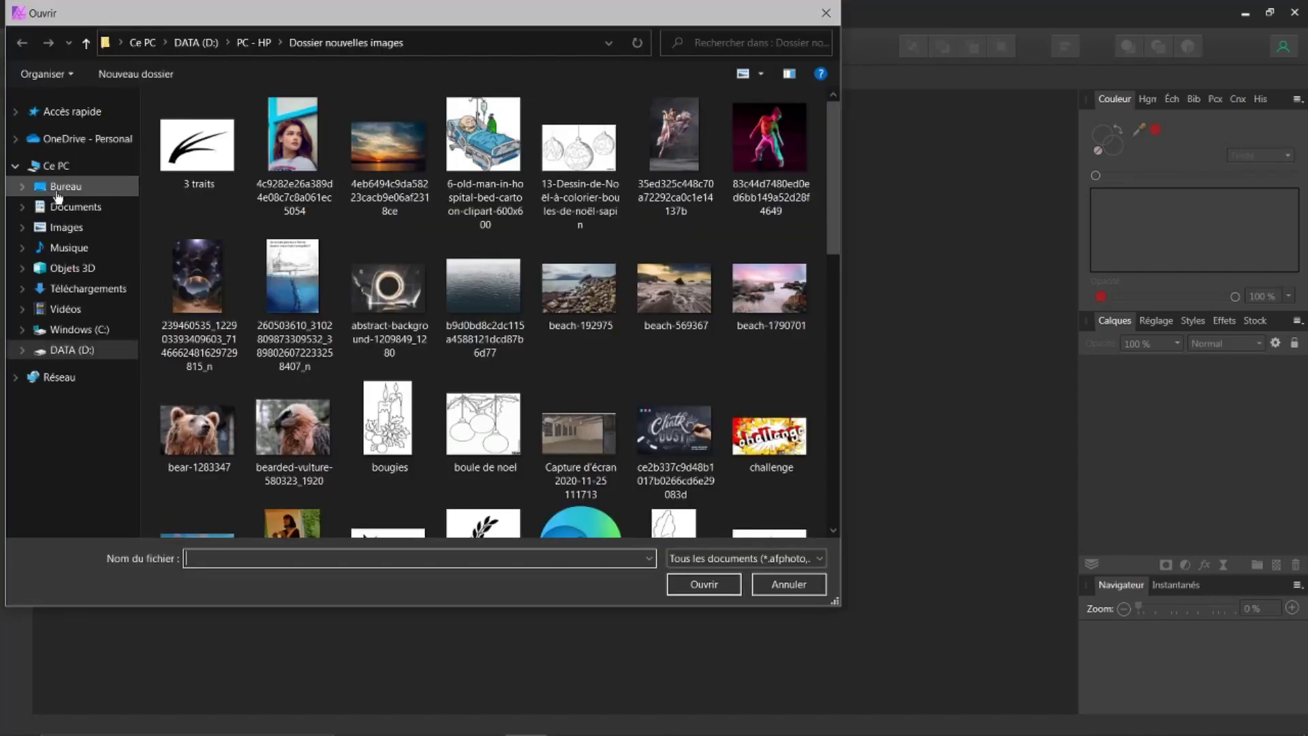
{"action": "left_click", "coordinate": [84, 290]}
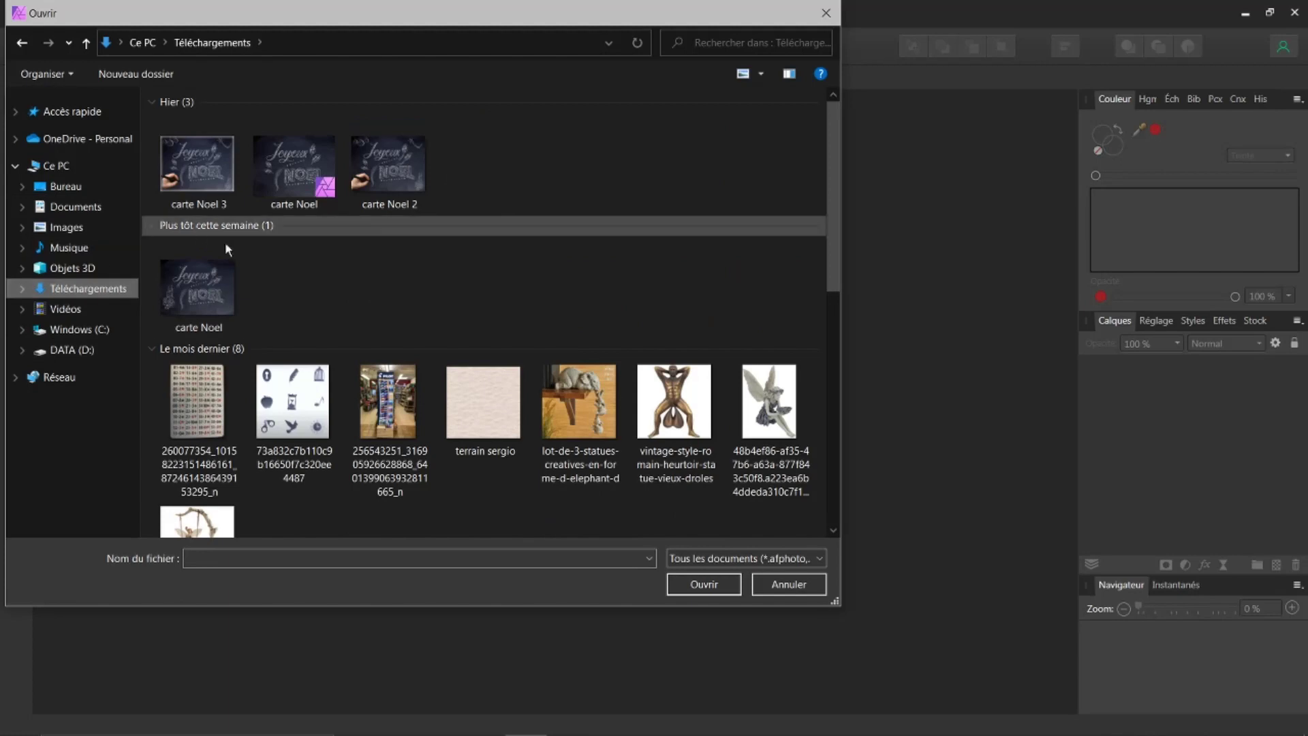
{"action": "left_click", "coordinate": [211, 180]}
{"action": "double_click", "coordinate": [210, 174]}
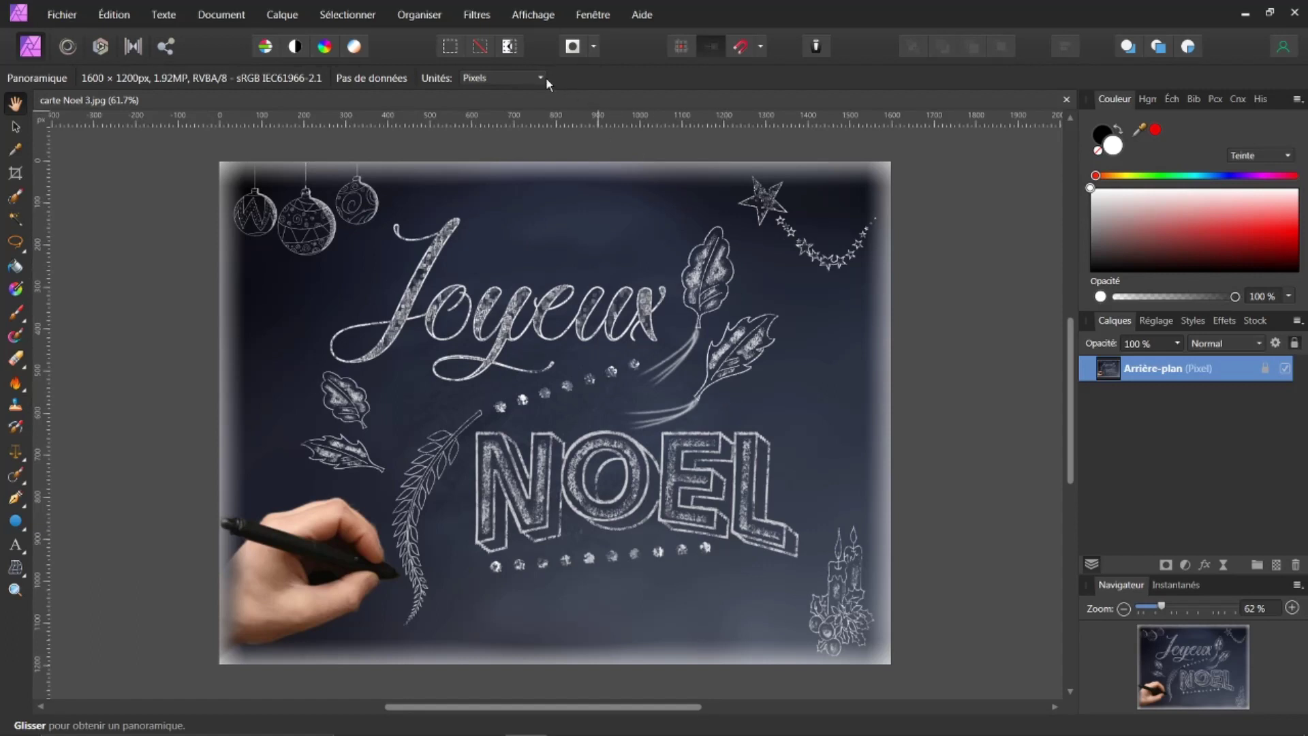
Step: Create a 1600 x 1200 px document at 72 ppi from the UXGA web preset and add a fill layer
{"action": "left_click", "coordinate": [61, 14]}
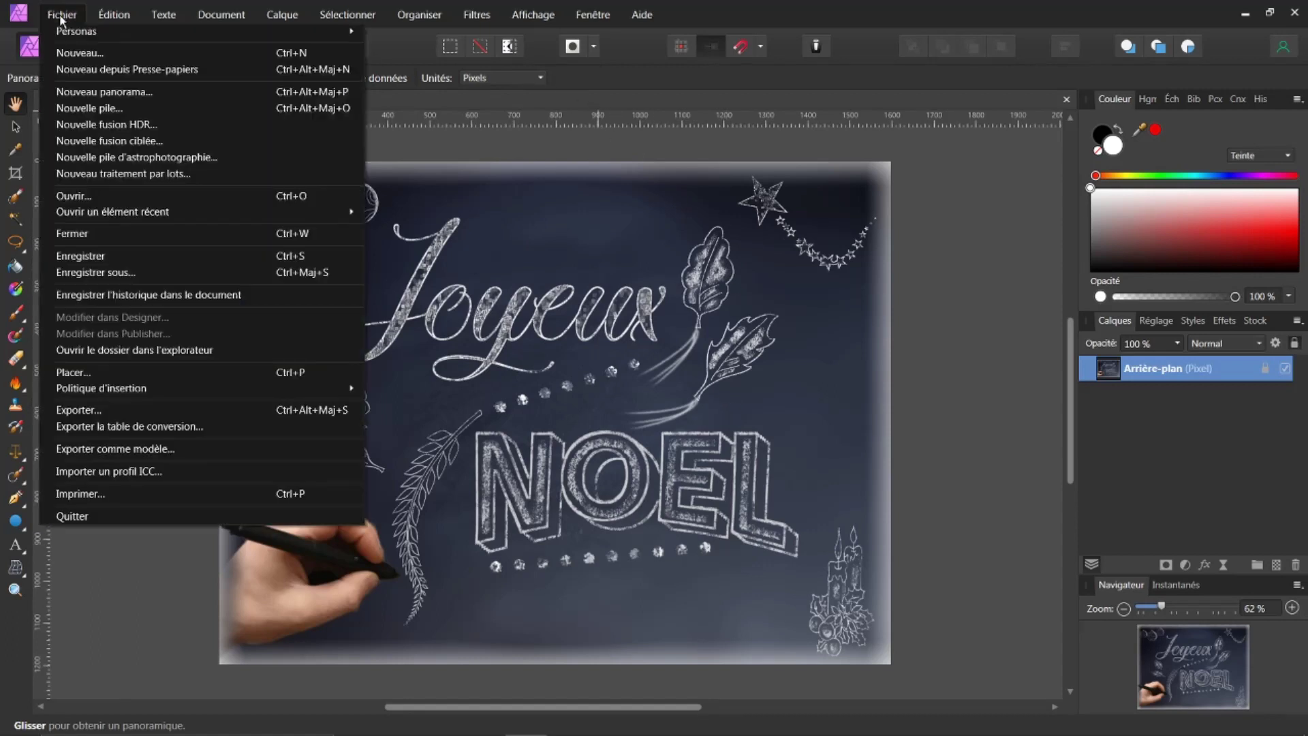
{"action": "left_click", "coordinate": [86, 58]}
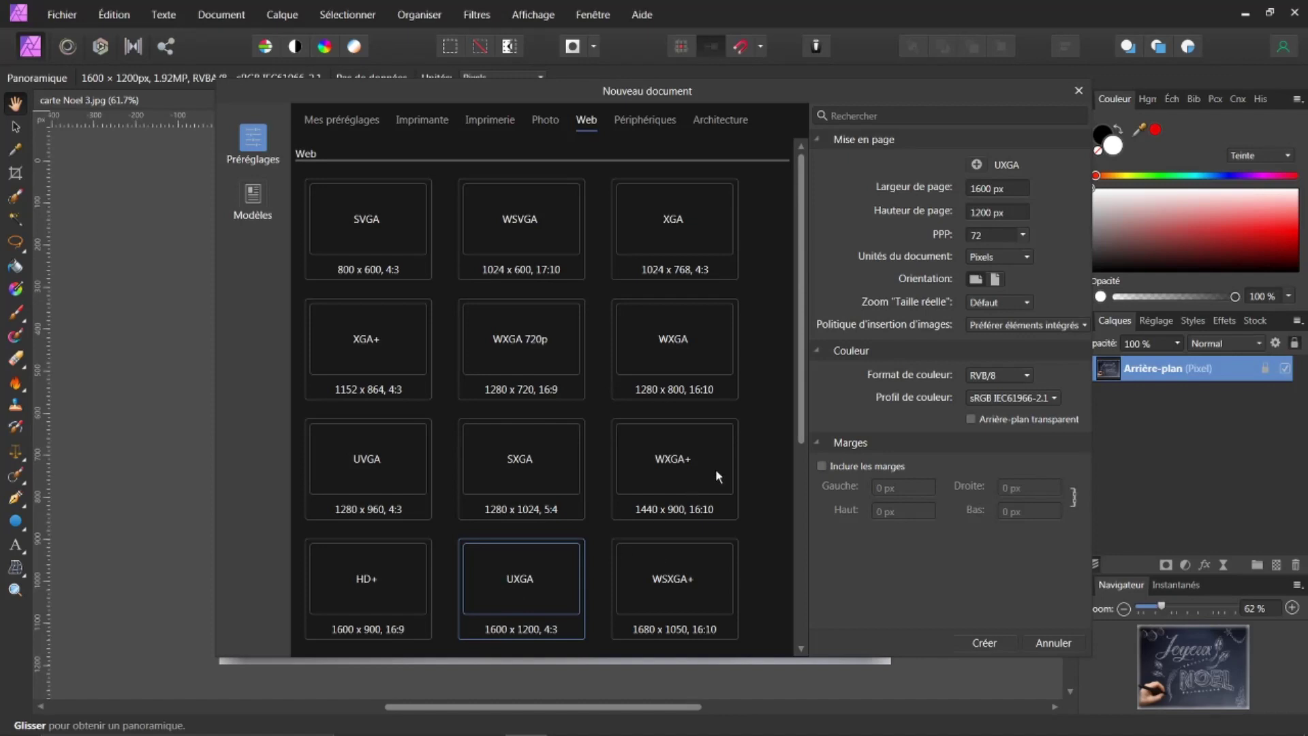
{"action": "left_click", "coordinate": [984, 642]}
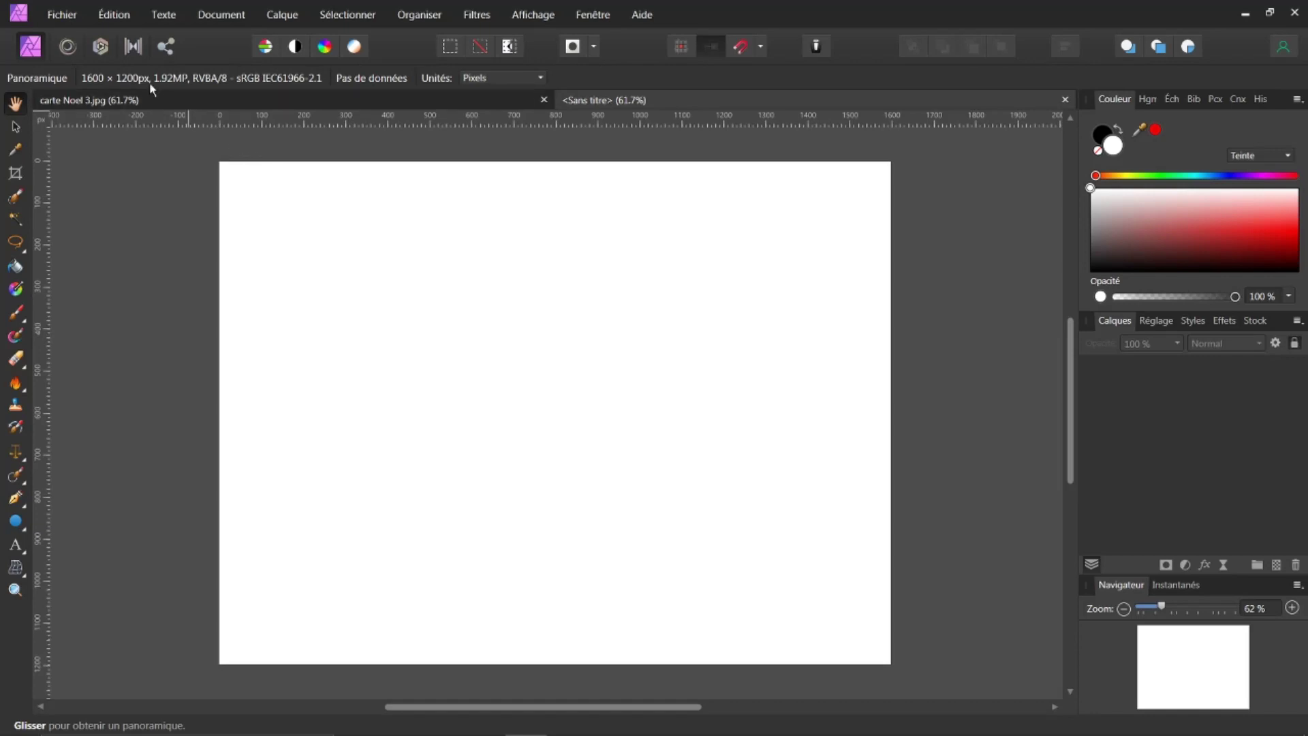
{"action": "left_click", "coordinate": [282, 17]}
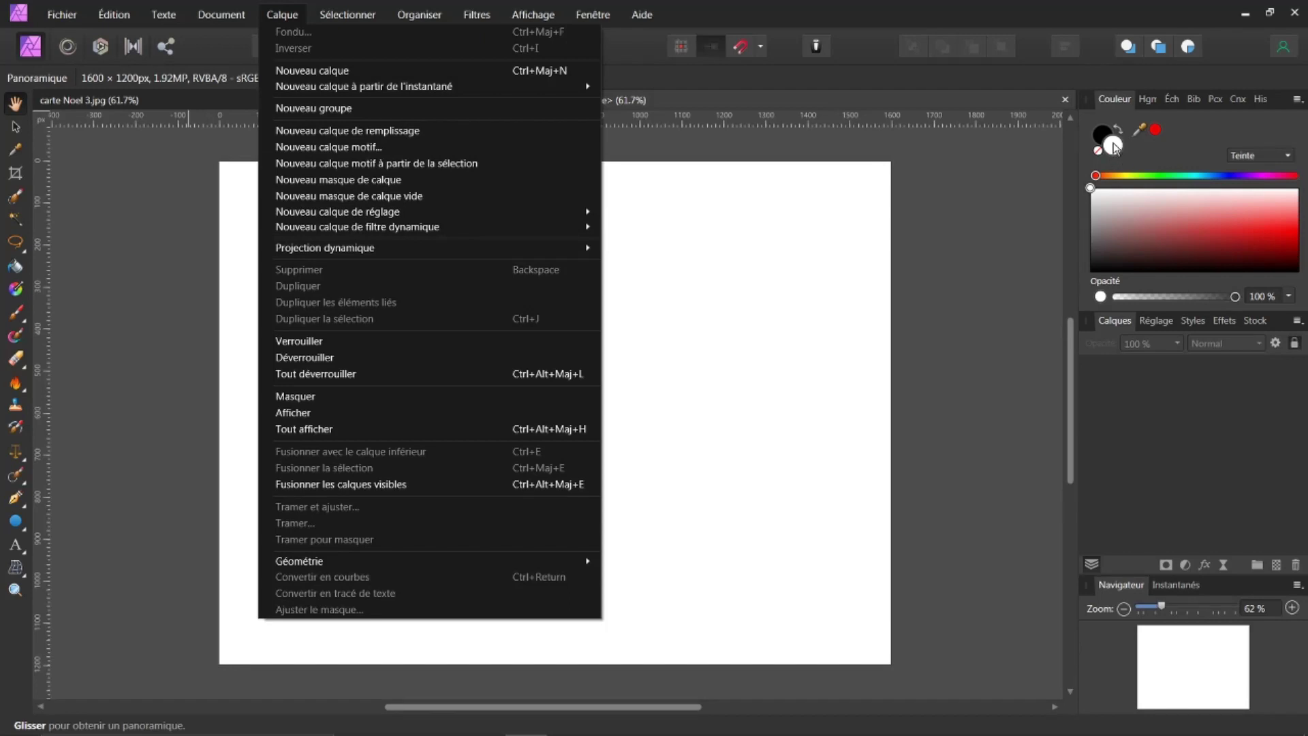
{"action": "left_click", "coordinate": [382, 132]}
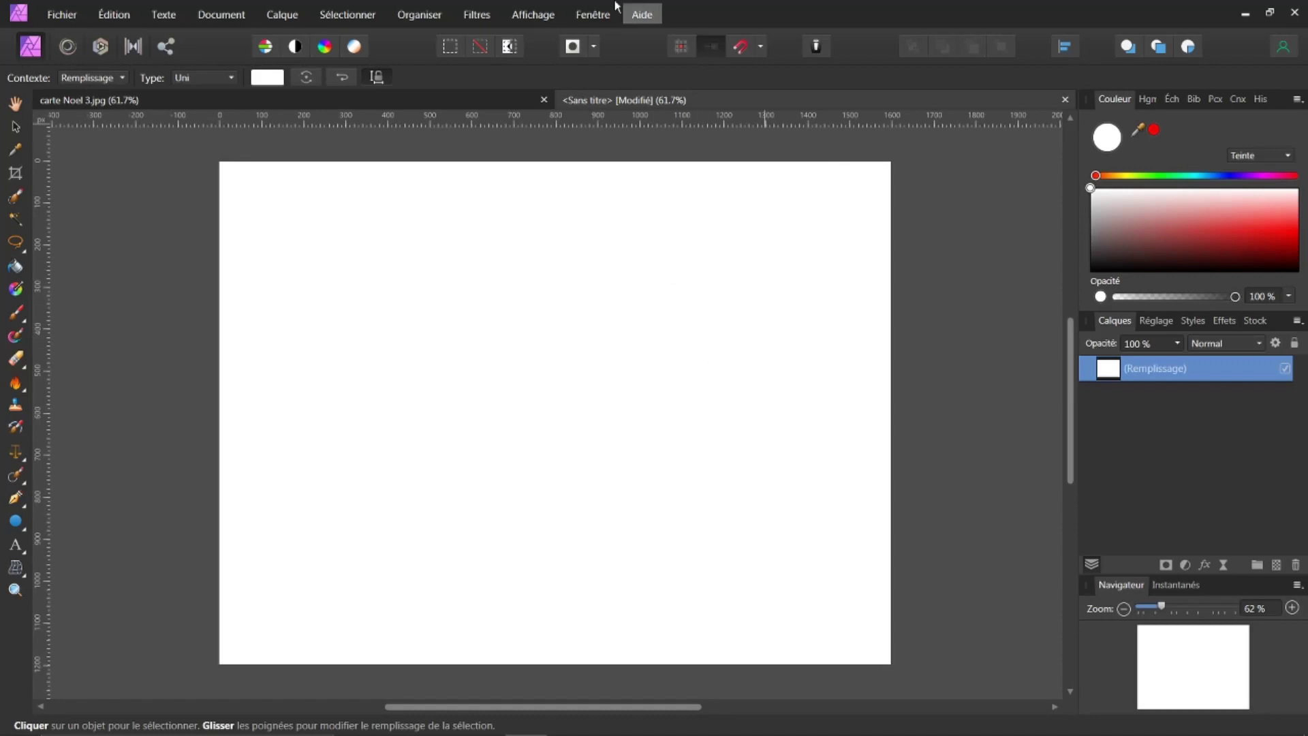
Step: Show the Contenus studio panel, dock it beside the tools and place the dark blue ChalkDust Blackboards asset on the page
{"action": "left_click", "coordinate": [534, 15]}
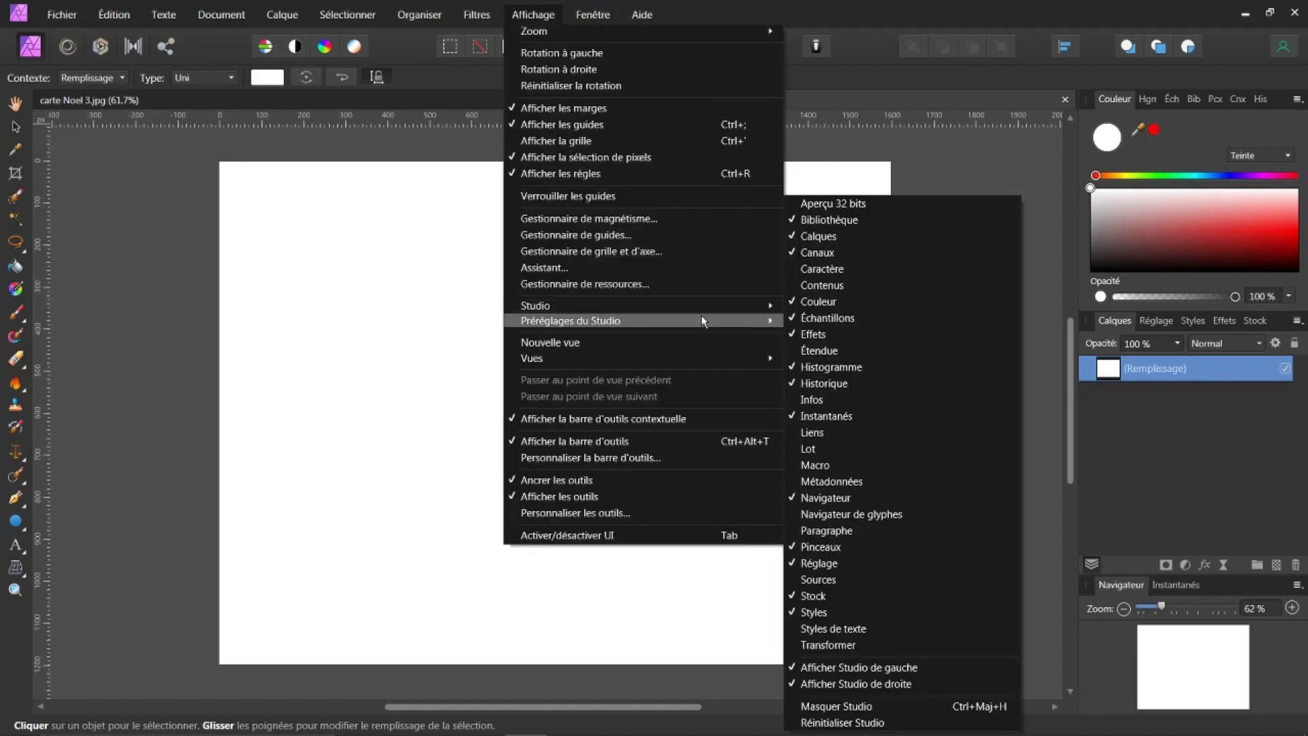
{"action": "left_click", "coordinate": [820, 286]}
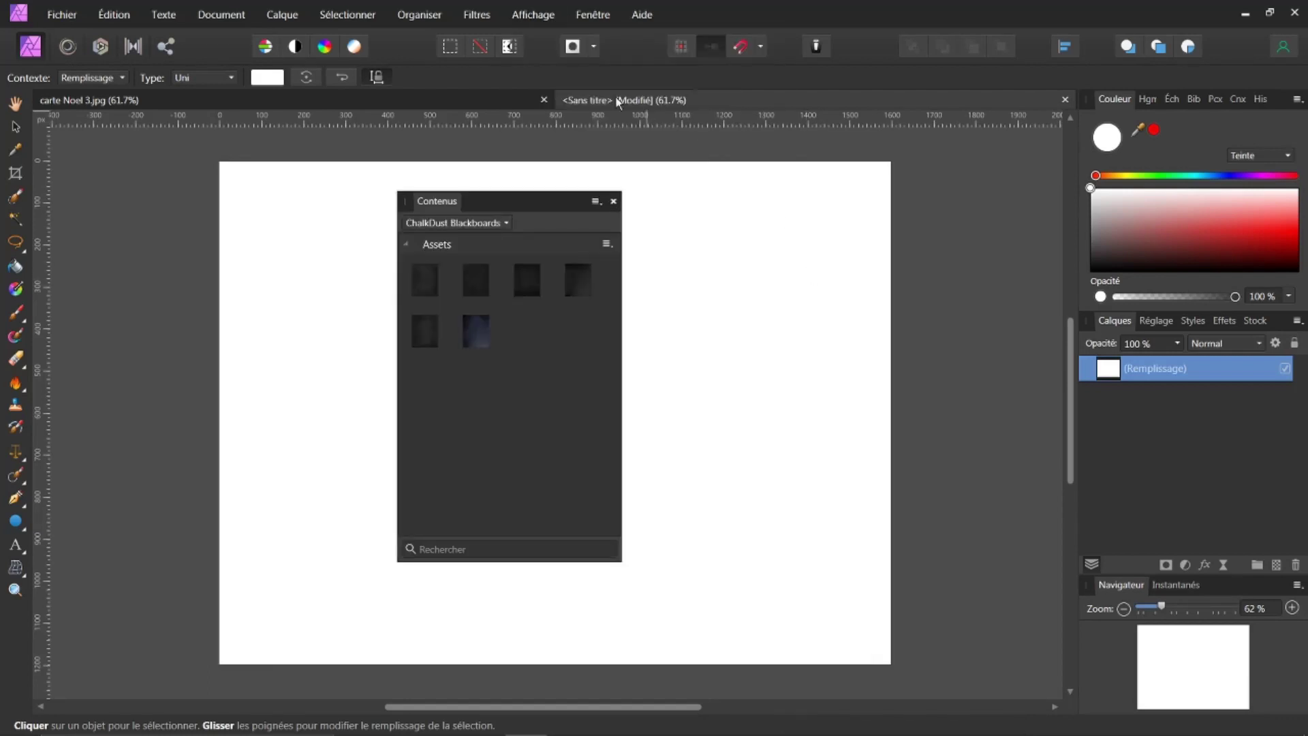
{"action": "left_click_drag", "start_coordinate": [432, 202], "coordinate": [47, 136]}
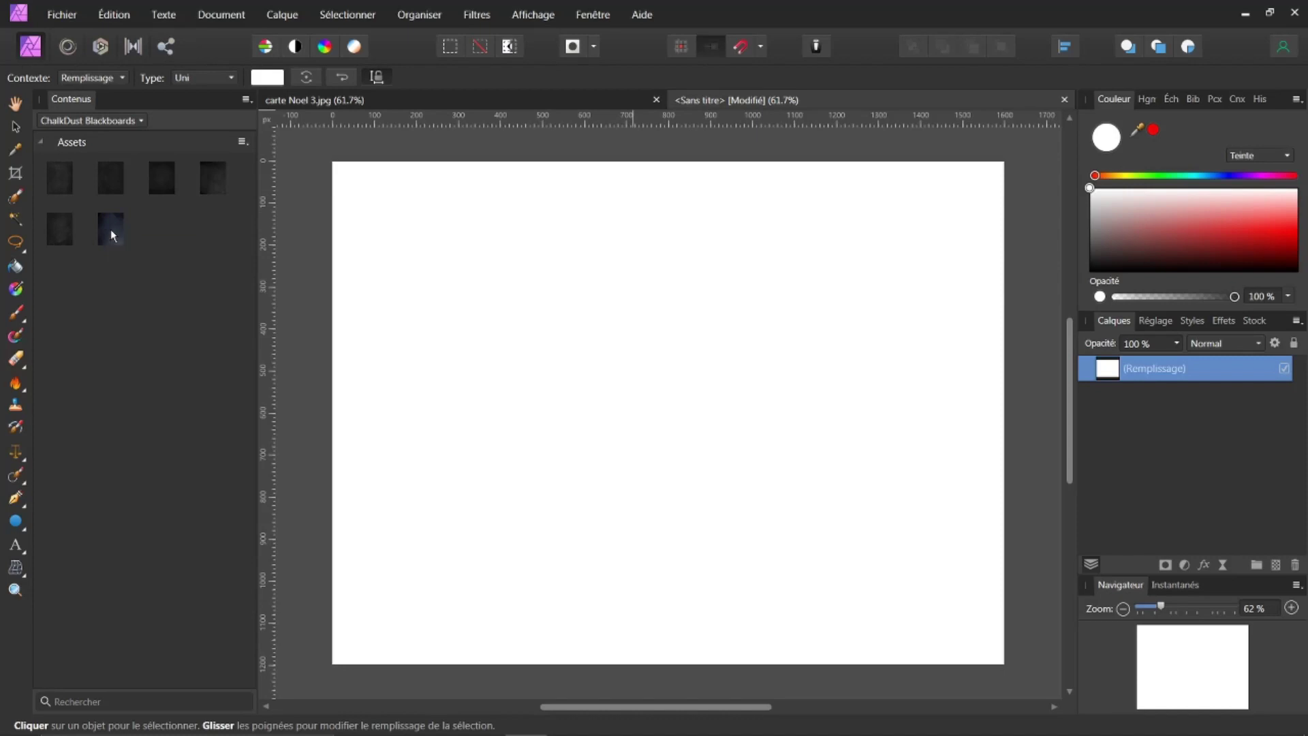
{"action": "left_click_drag", "start_coordinate": [111, 229], "coordinate": [747, 408]}
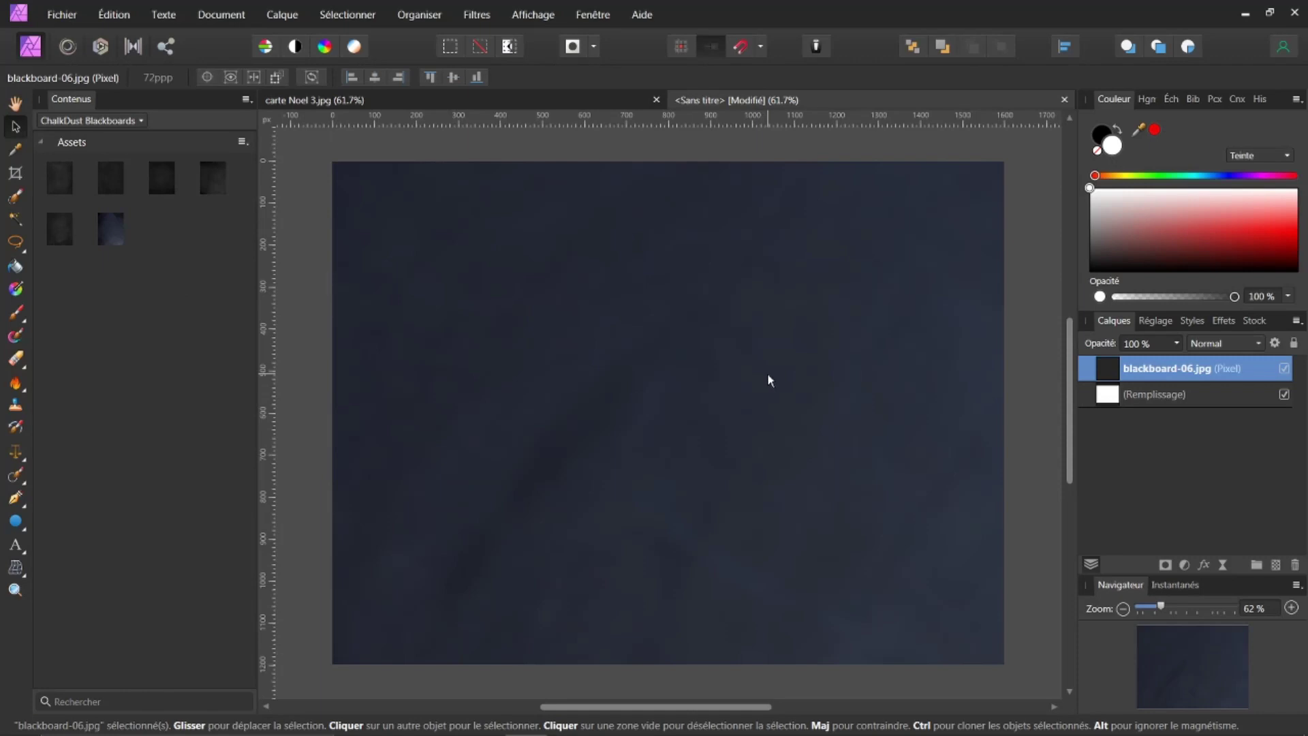
Step: Enable snapping and resize the blackboard image by its corners until it exactly covers the 1600 x 1200 px page
{"action": "scroll", "coordinate": [769, 380], "scroll_direction": "down", "scroll_amount": 6}
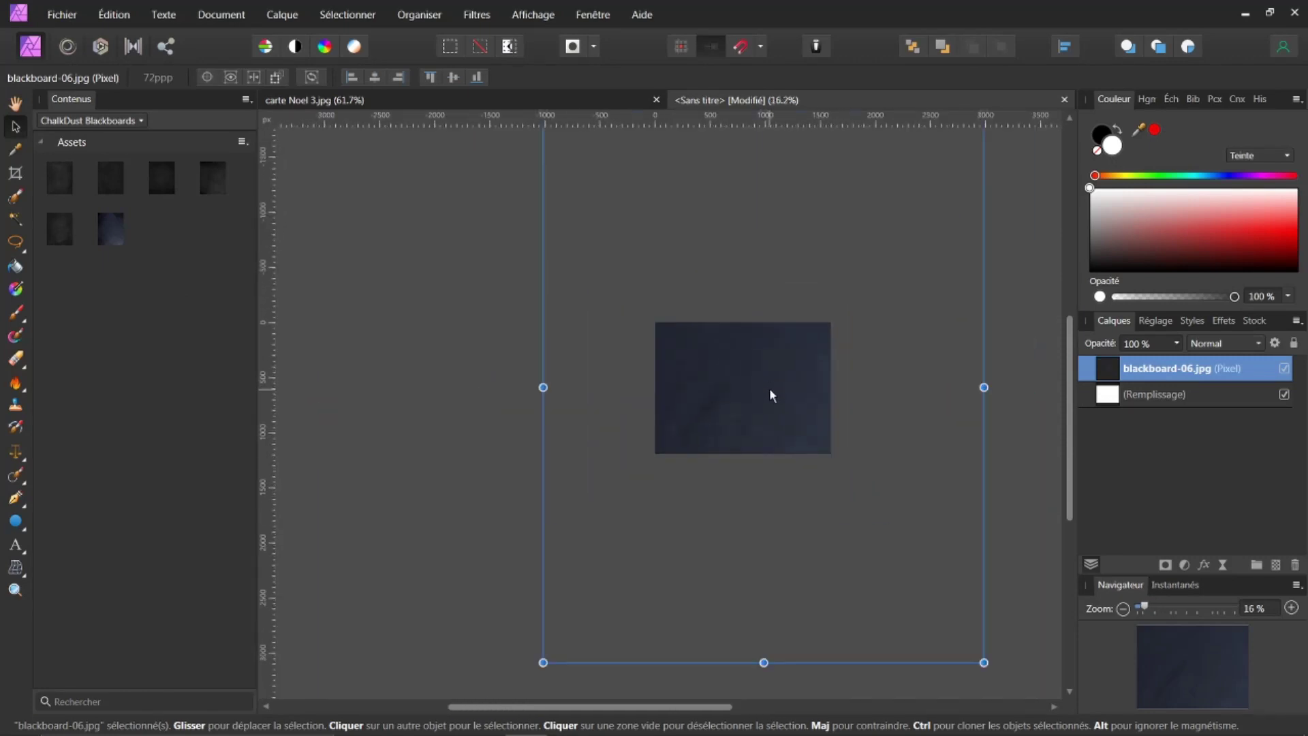
{"action": "scroll", "coordinate": [769, 387], "scroll_direction": "down", "scroll_amount": 1}
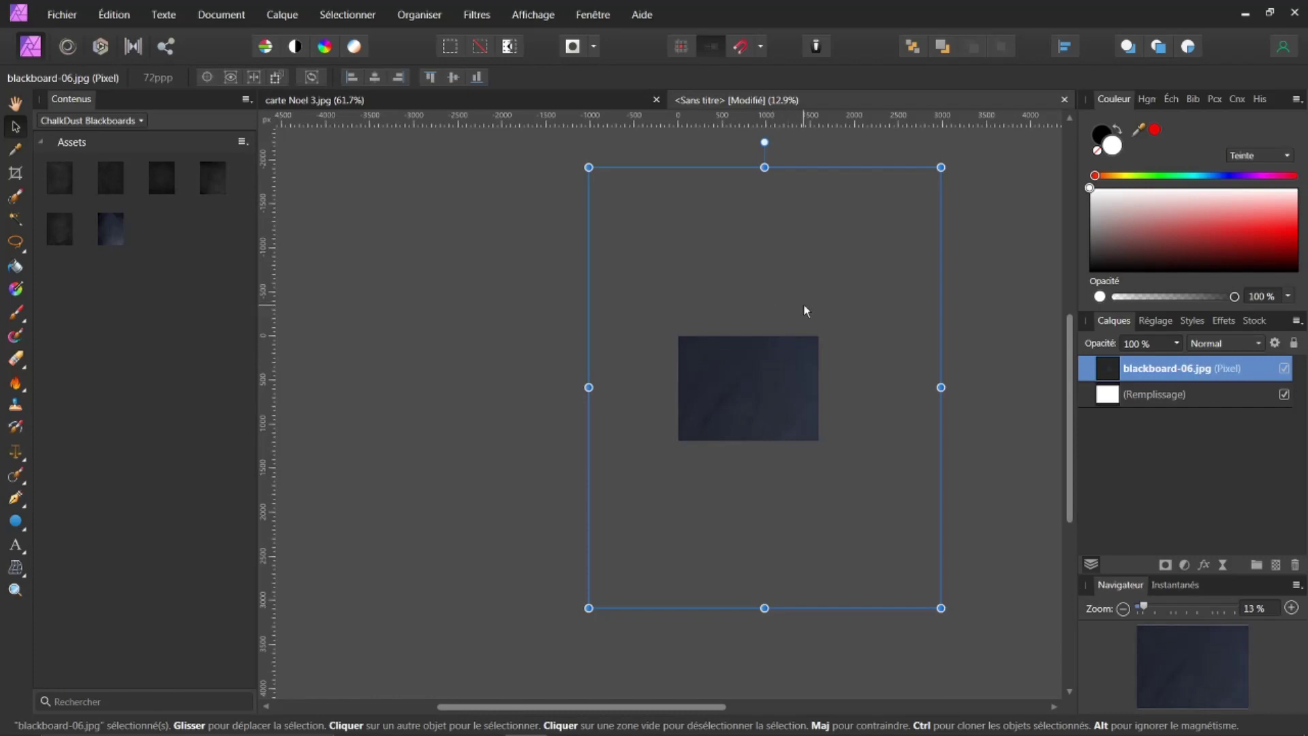
{"action": "left_click_drag", "start_coordinate": [941, 167], "coordinate": [846, 225]}
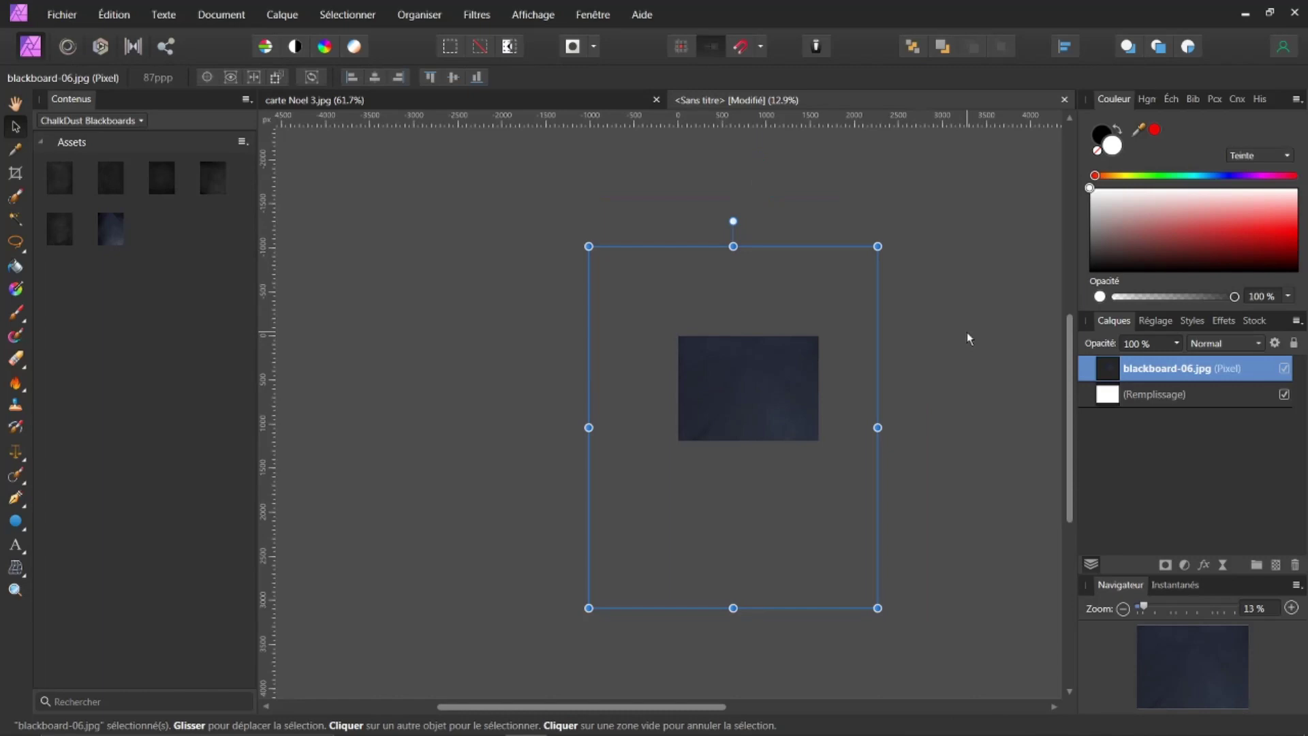
{"action": "left_click_drag", "start_coordinate": [878, 246], "coordinate": [877, 278]}
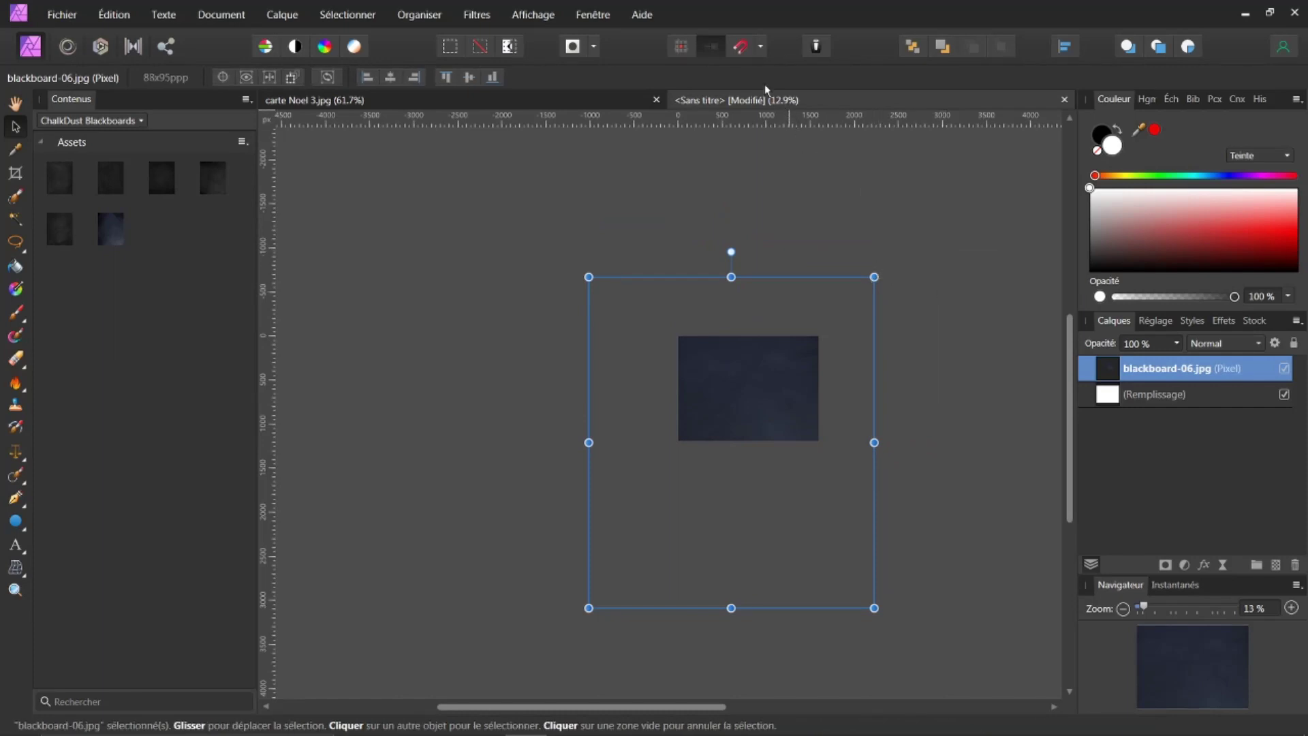
{"action": "left_click", "coordinate": [742, 49]}
{"action": "left_click_drag", "start_coordinate": [866, 285], "coordinate": [818, 335]}
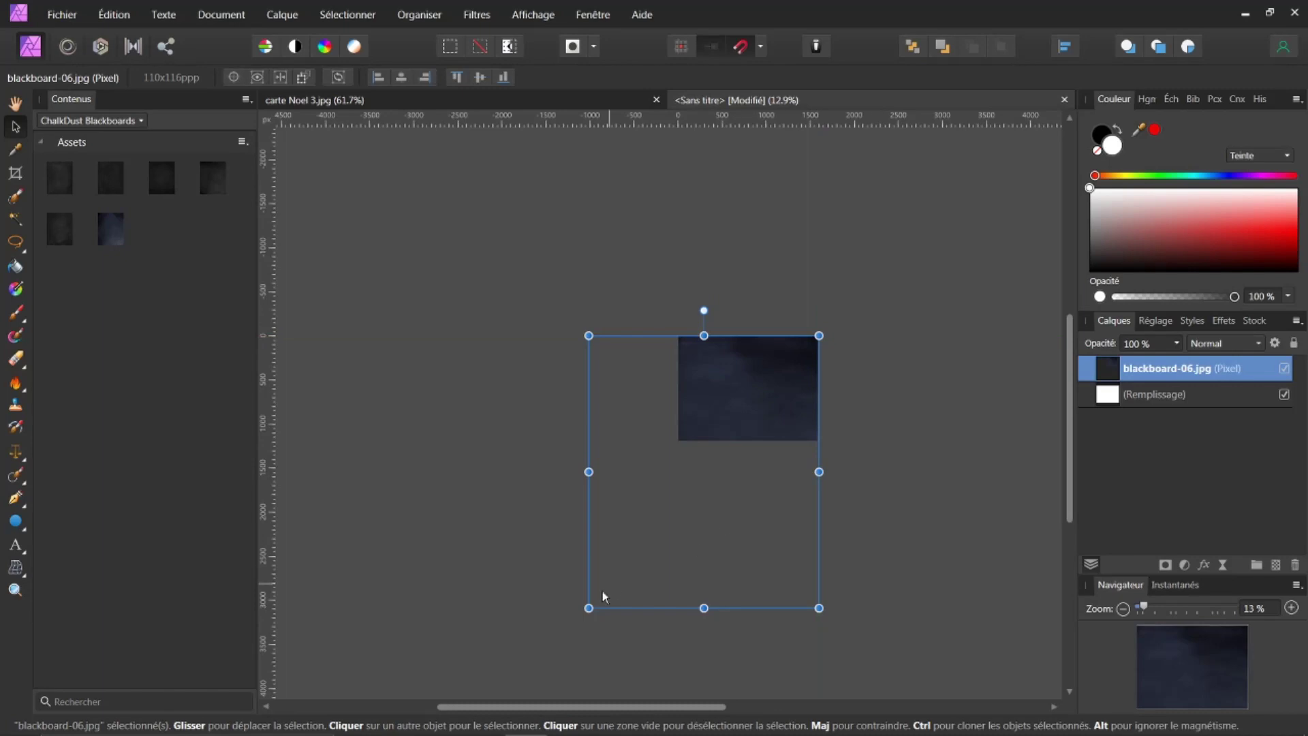
{"action": "left_click_drag", "start_coordinate": [589, 607], "coordinate": [677, 443]}
{"action": "left_click_drag", "start_coordinate": [678, 443], "coordinate": [677, 442]}
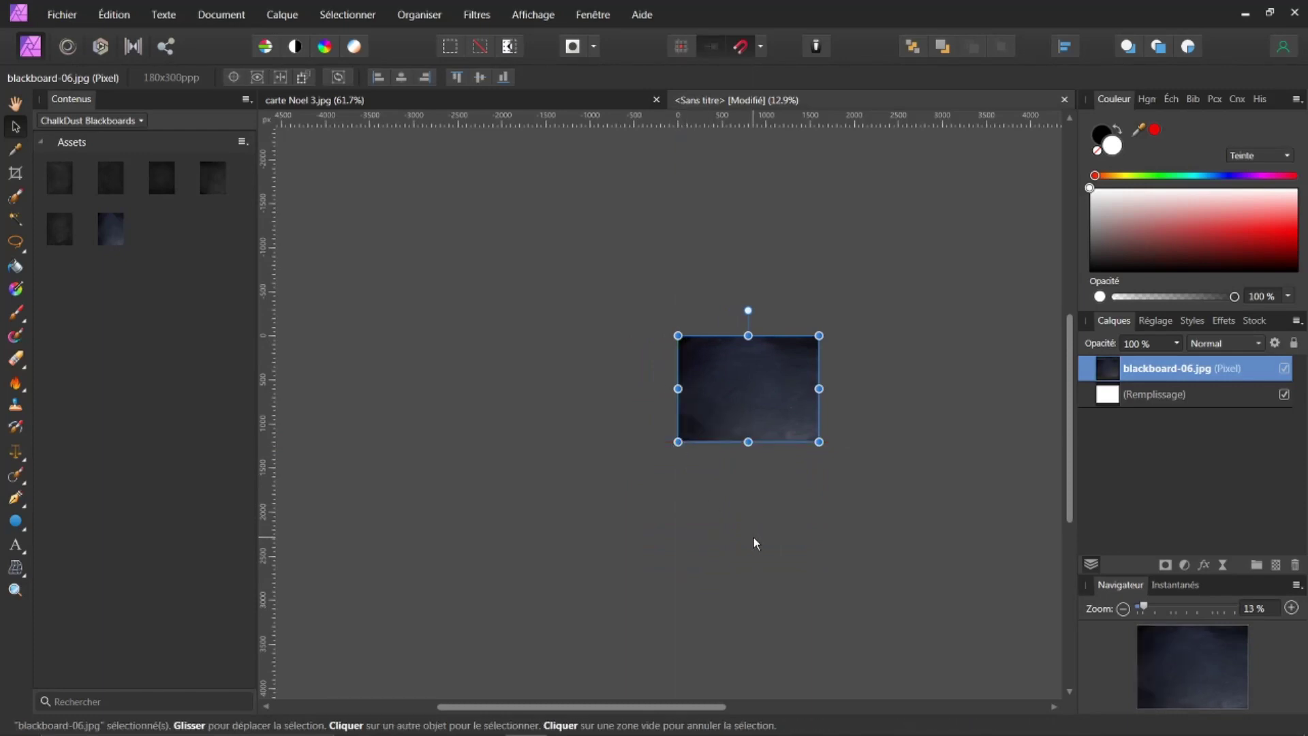
{"action": "key", "text": "ctrl+0"}
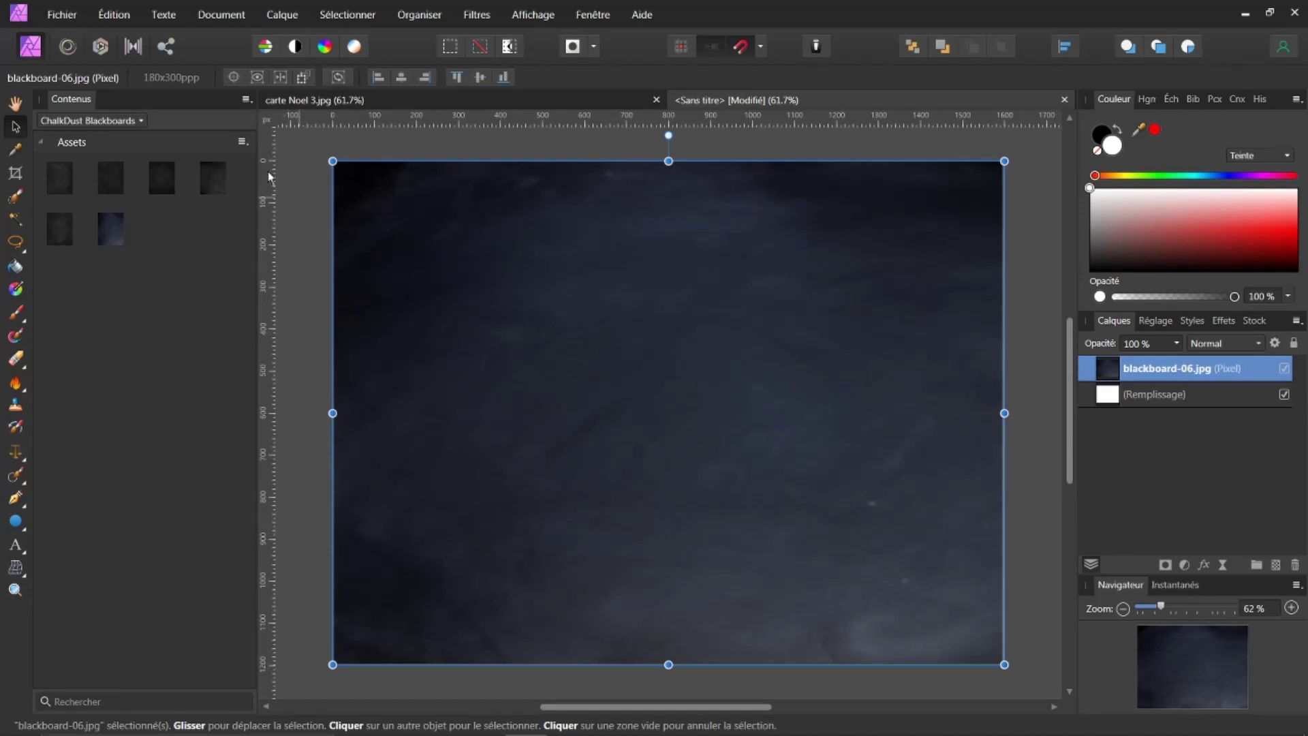
{"action": "left_click", "coordinate": [15, 102]}
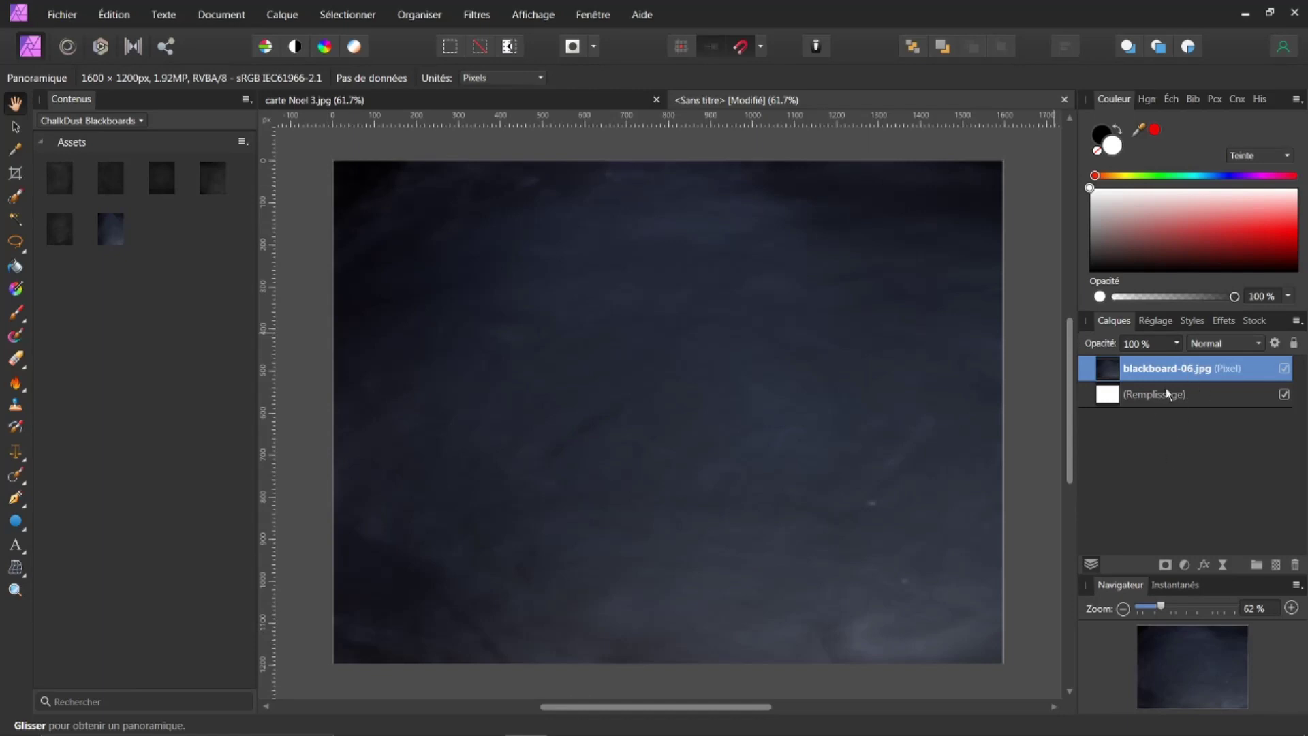
Step: Rasterize the blackboard-06.jpg layer and add a live elliptical depth-of-field blur with a 65,6 px radius to it
{"action": "right_click", "coordinate": [1105, 373]}
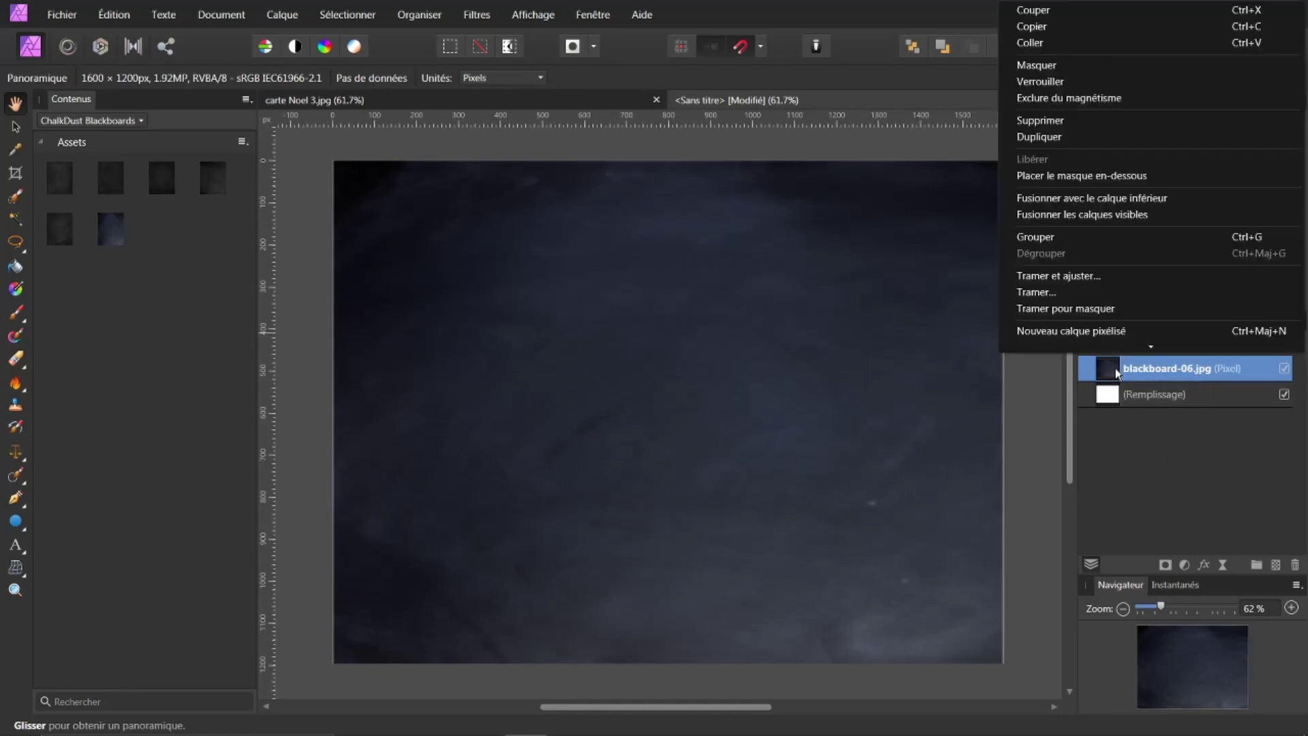
{"action": "left_click", "coordinate": [1057, 293]}
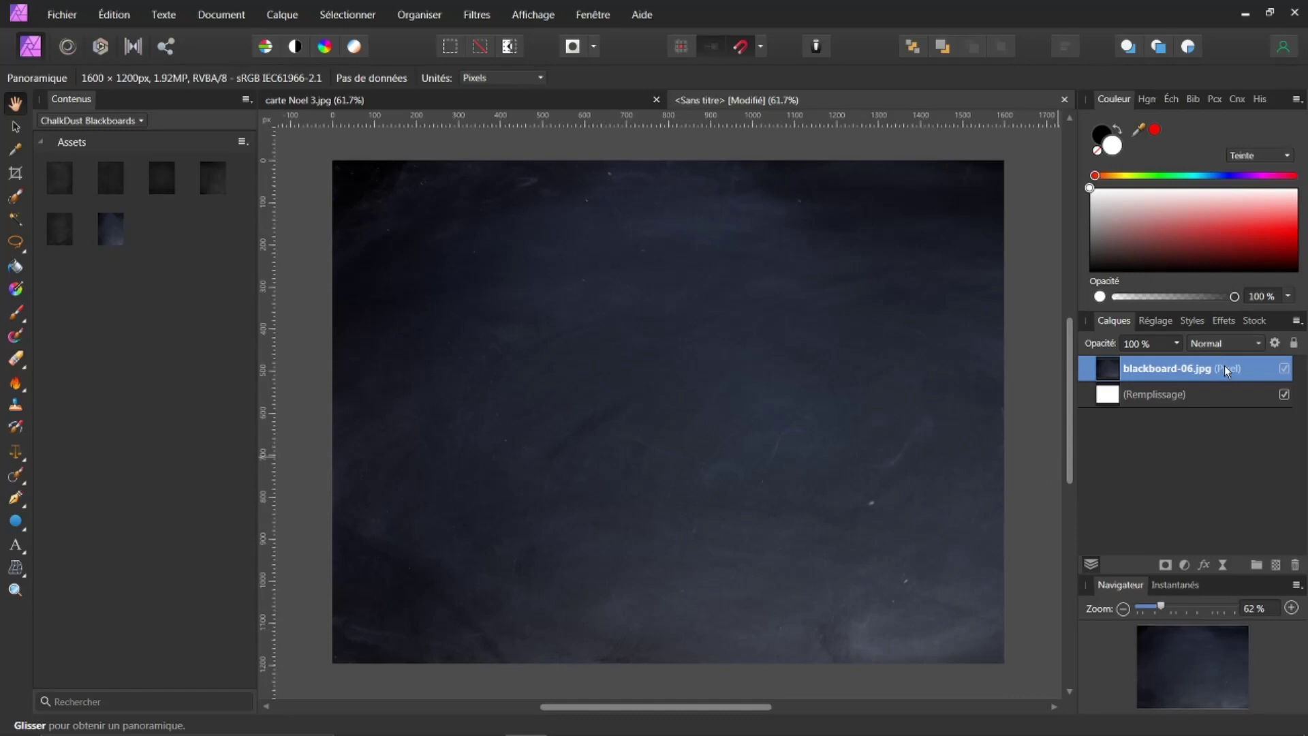
{"action": "left_click", "coordinate": [1222, 564]}
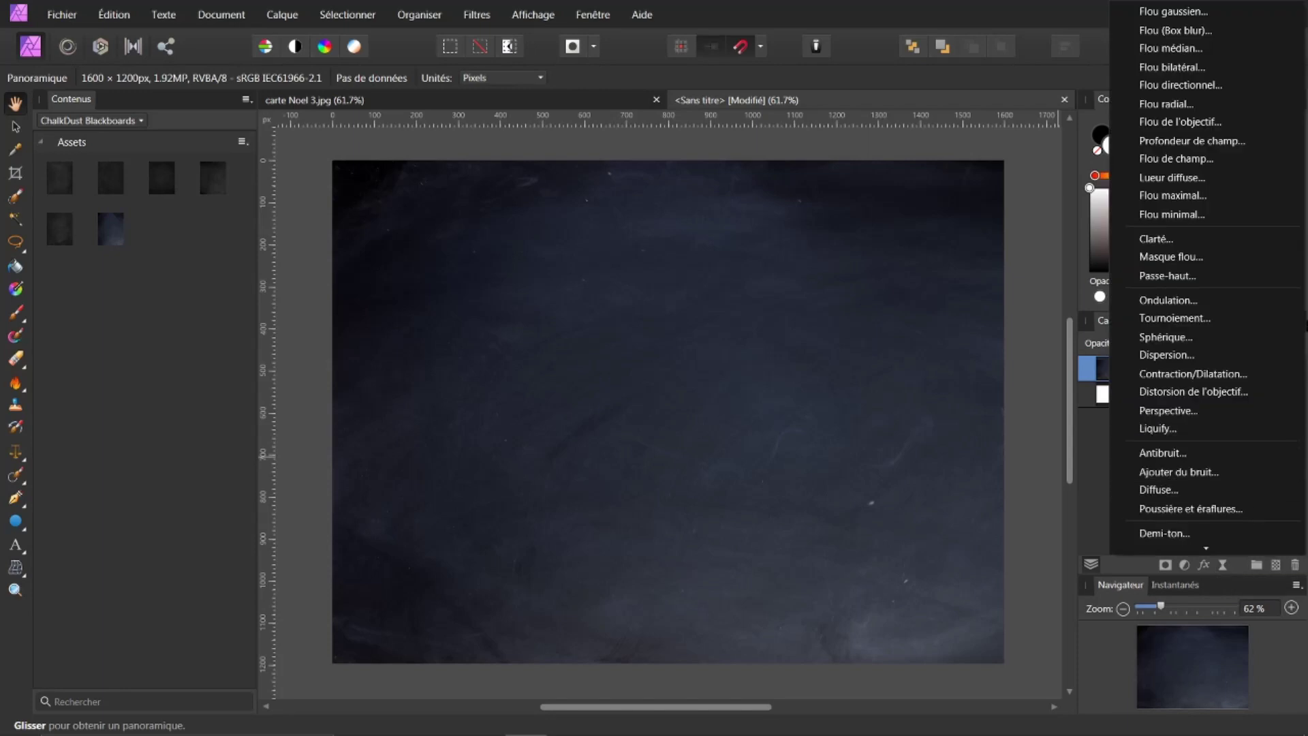
{"action": "left_click", "coordinate": [1187, 143]}
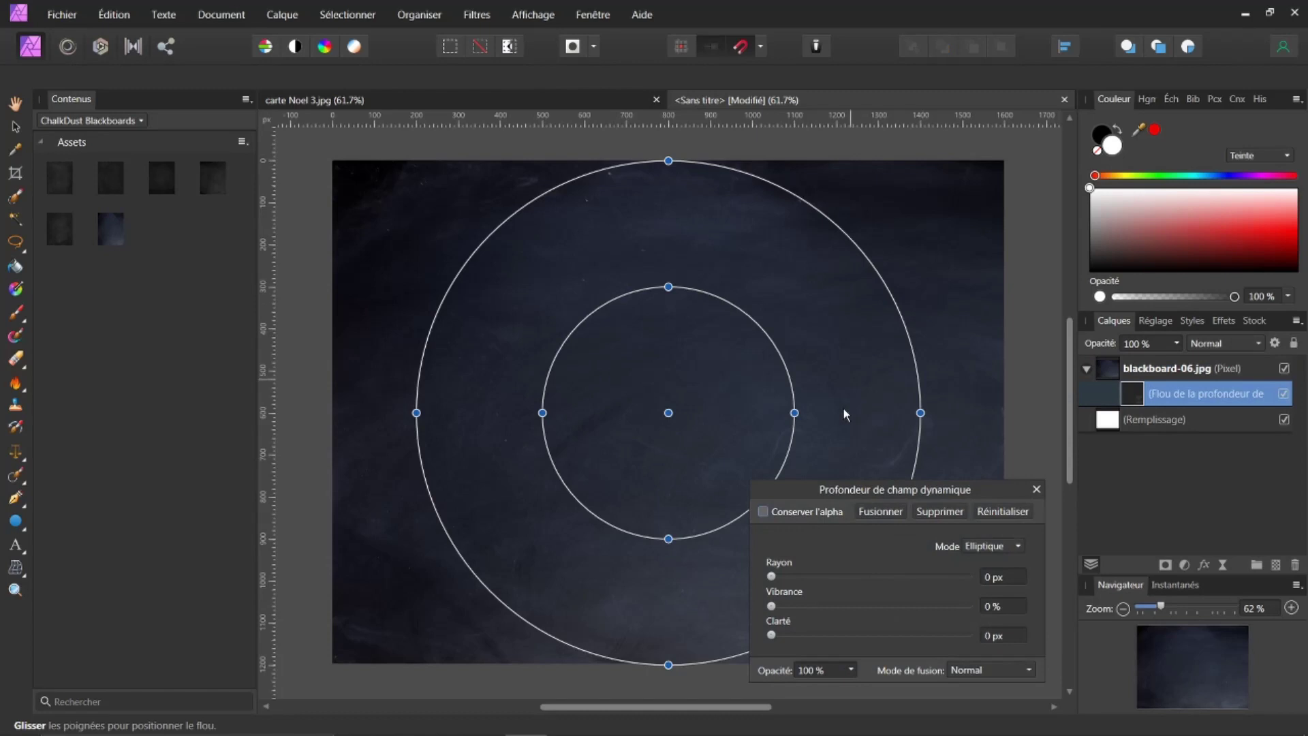
{"action": "left_click_drag", "start_coordinate": [771, 577], "coordinate": [952, 598]}
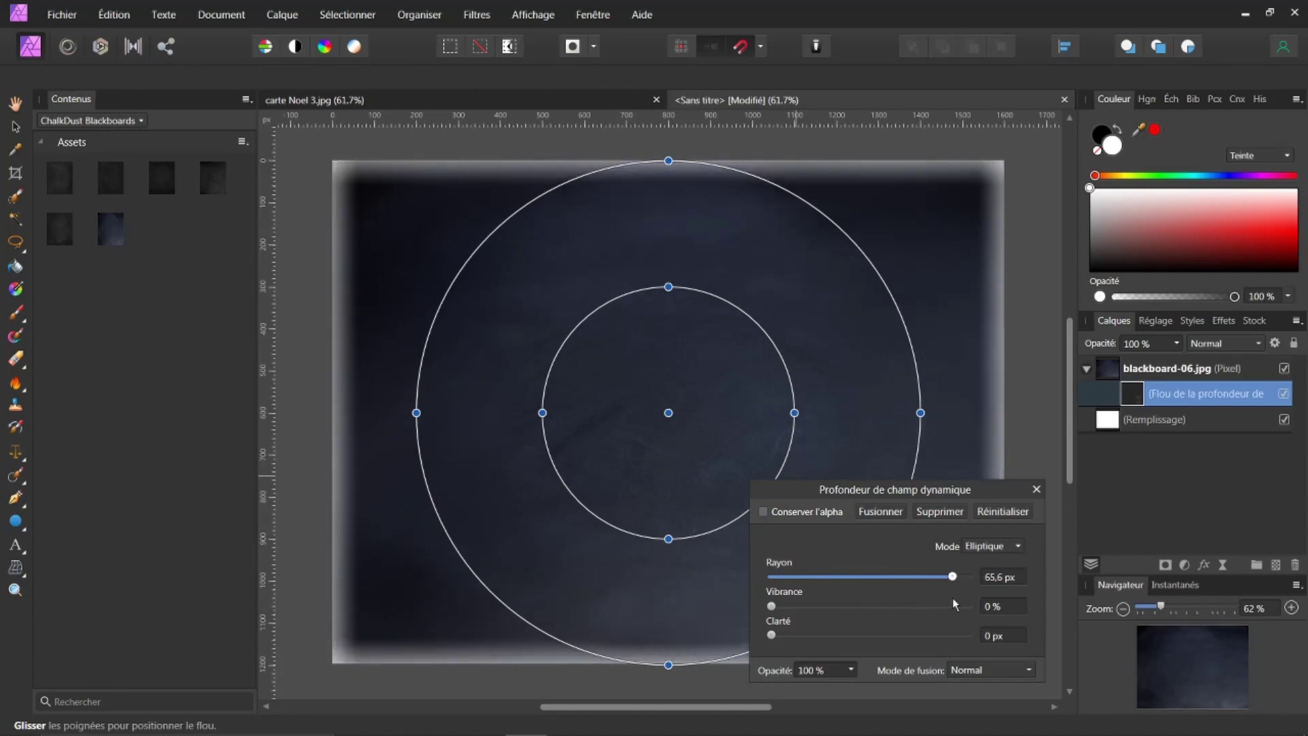
{"action": "left_click_drag", "start_coordinate": [771, 633], "coordinate": [763, 583]}
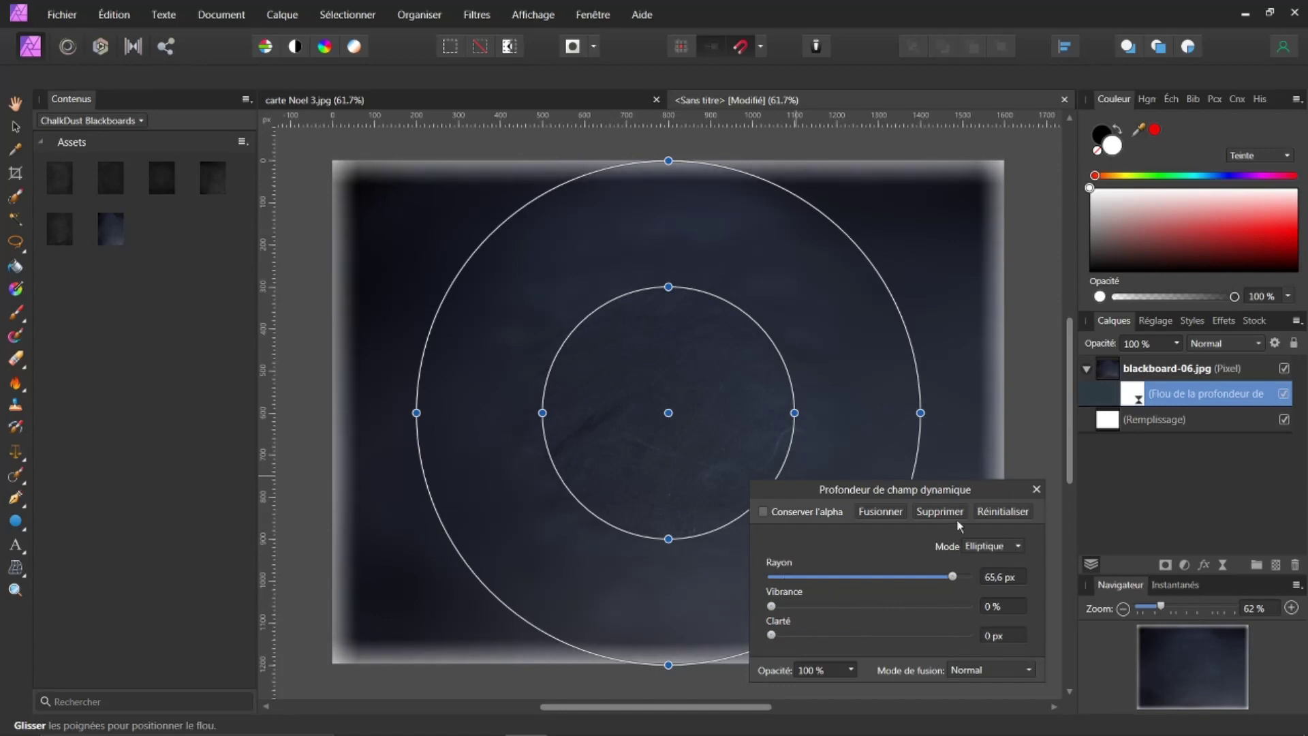
{"action": "left_click", "coordinate": [1036, 489]}
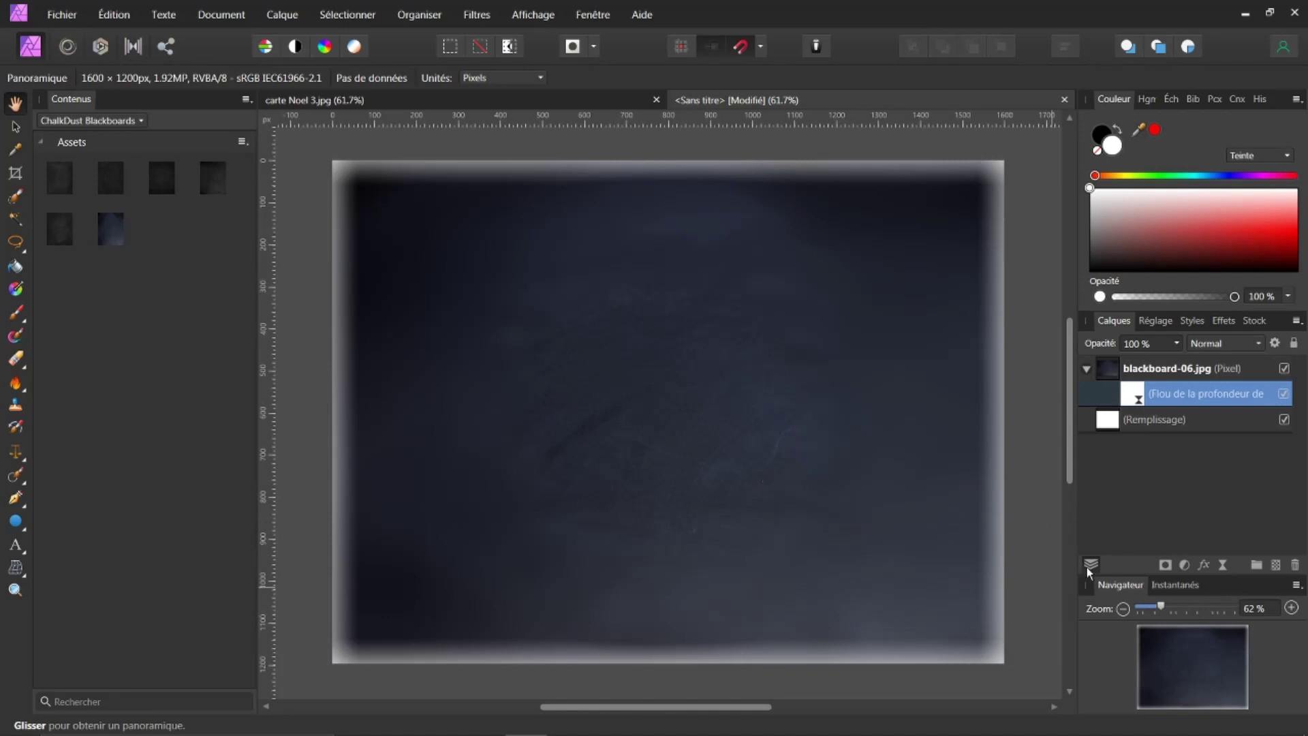
Step: Add a brightness/contrast adjustment at 18 % brightness and 4 % contrast, and nest it inside the blackboard-06.jpg layer
{"action": "left_click", "coordinate": [1184, 564]}
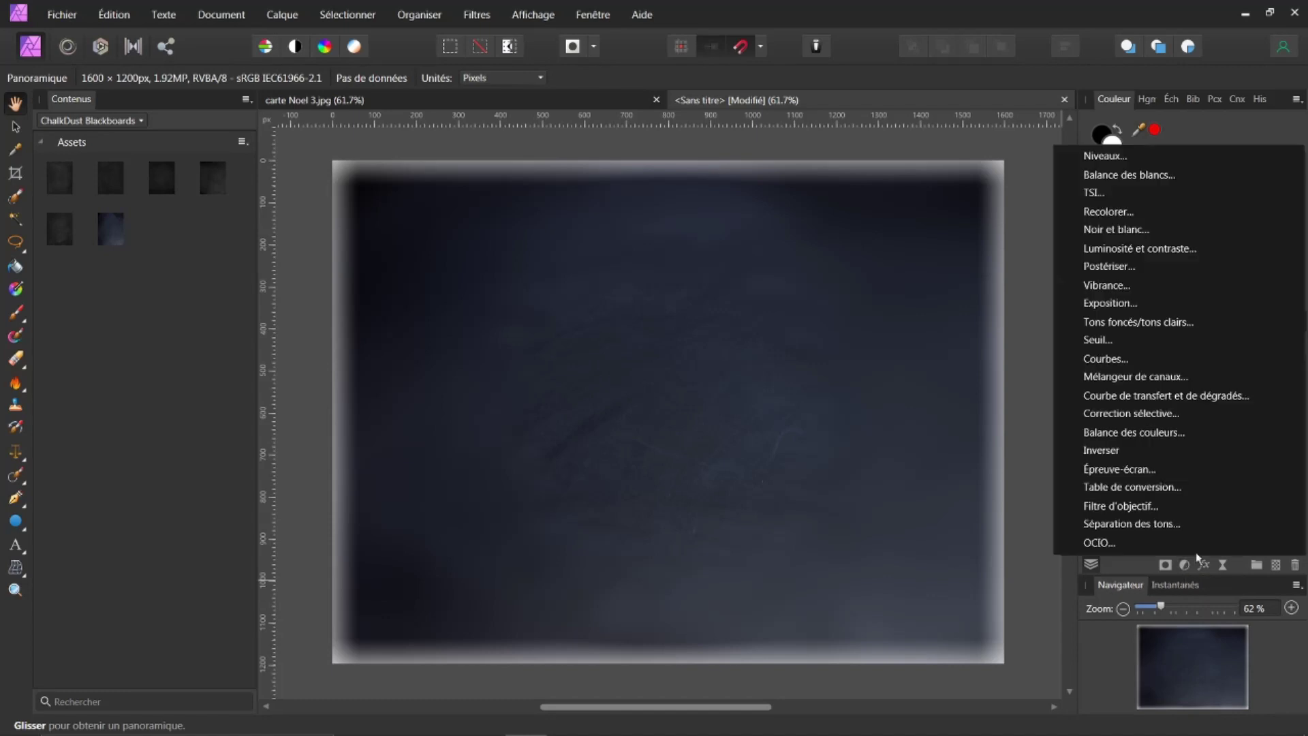
{"action": "left_click", "coordinate": [1228, 253]}
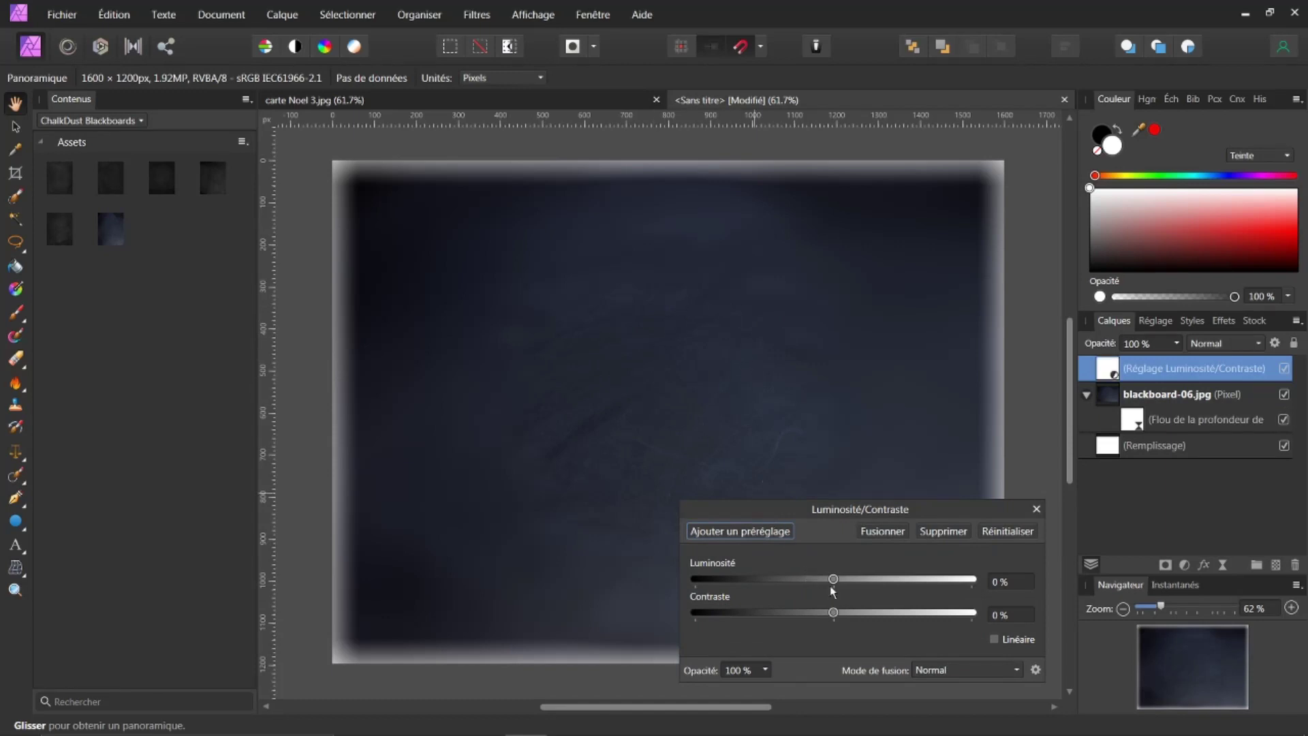
{"action": "mouse_move", "coordinate": [835, 584]}
{"action": "left_mouse_down"}
{"action": "mouse_move", "coordinate": [878, 594]}
{"action": "mouse_move", "coordinate": [852, 591]}
{"action": "mouse_move", "coordinate": [842, 617]}
{"action": "mouse_move", "coordinate": [861, 586]}
{"action": "left_mouse_up"}
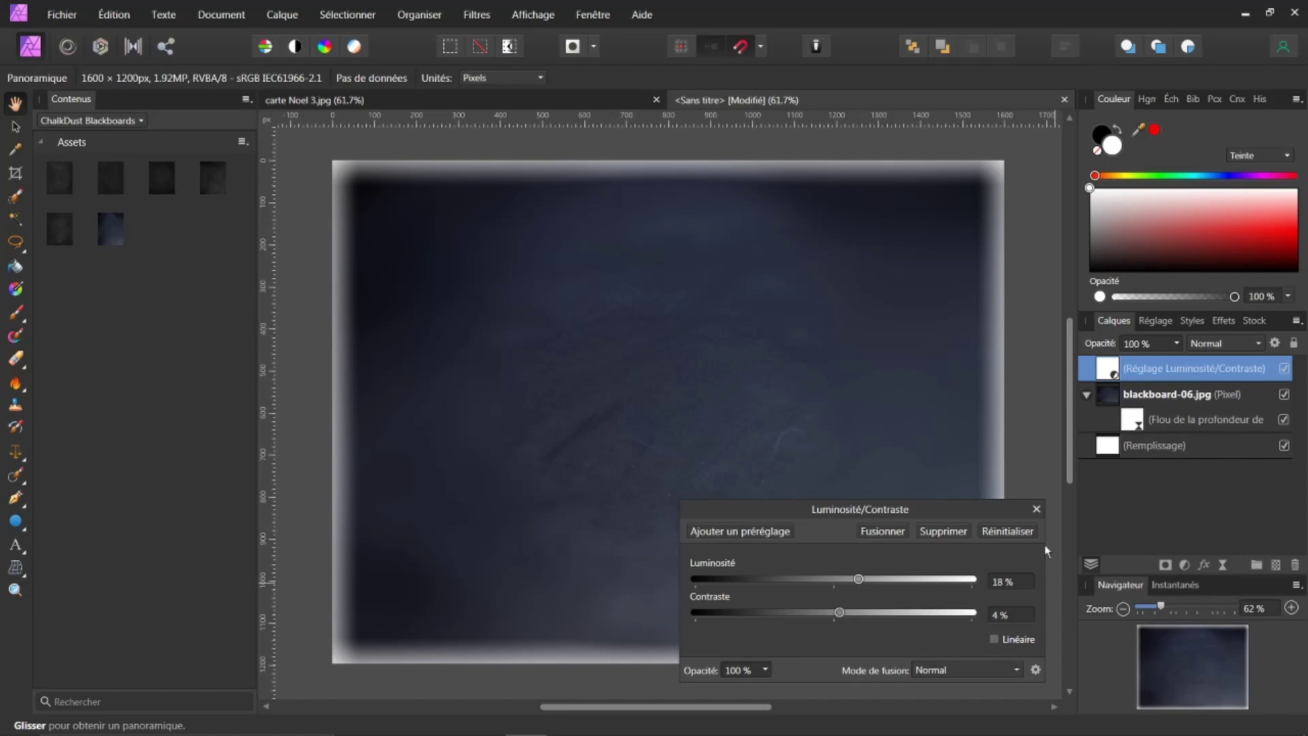
{"action": "left_click", "coordinate": [1036, 508]}
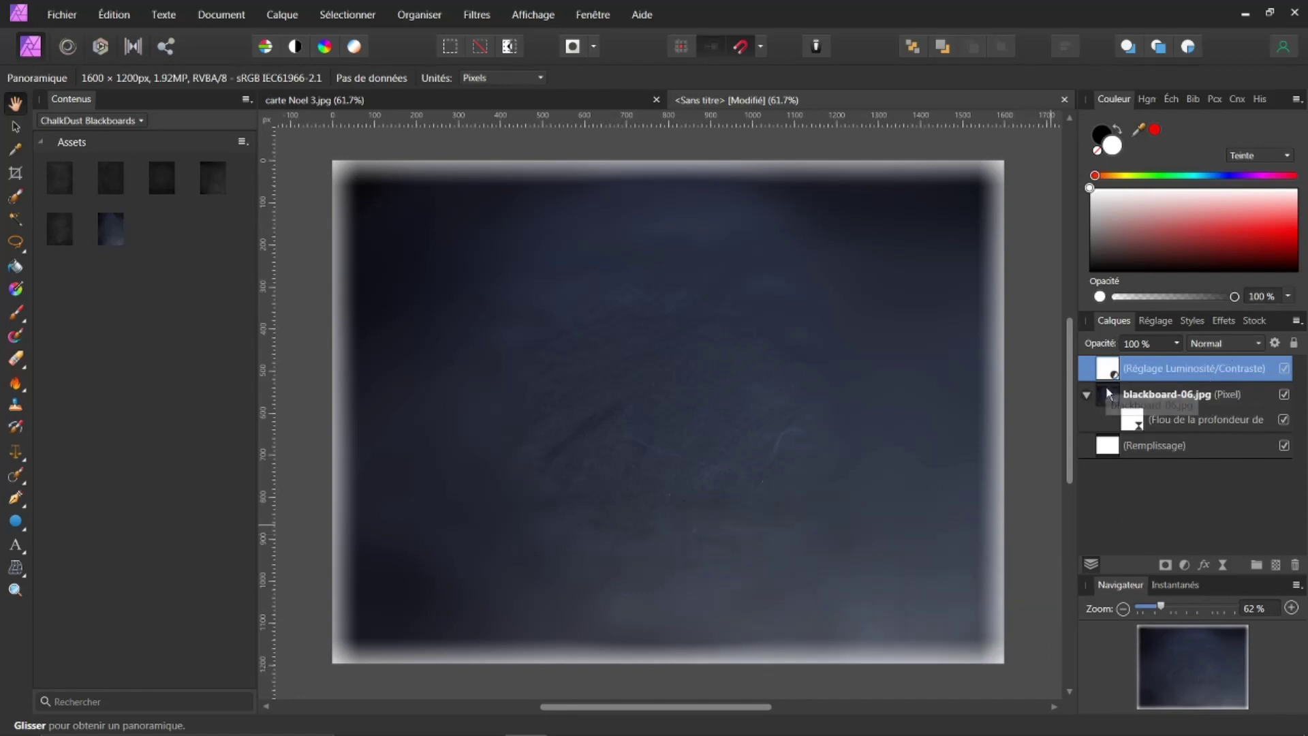
{"action": "left_click_drag", "start_coordinate": [1110, 366], "coordinate": [1110, 398]}
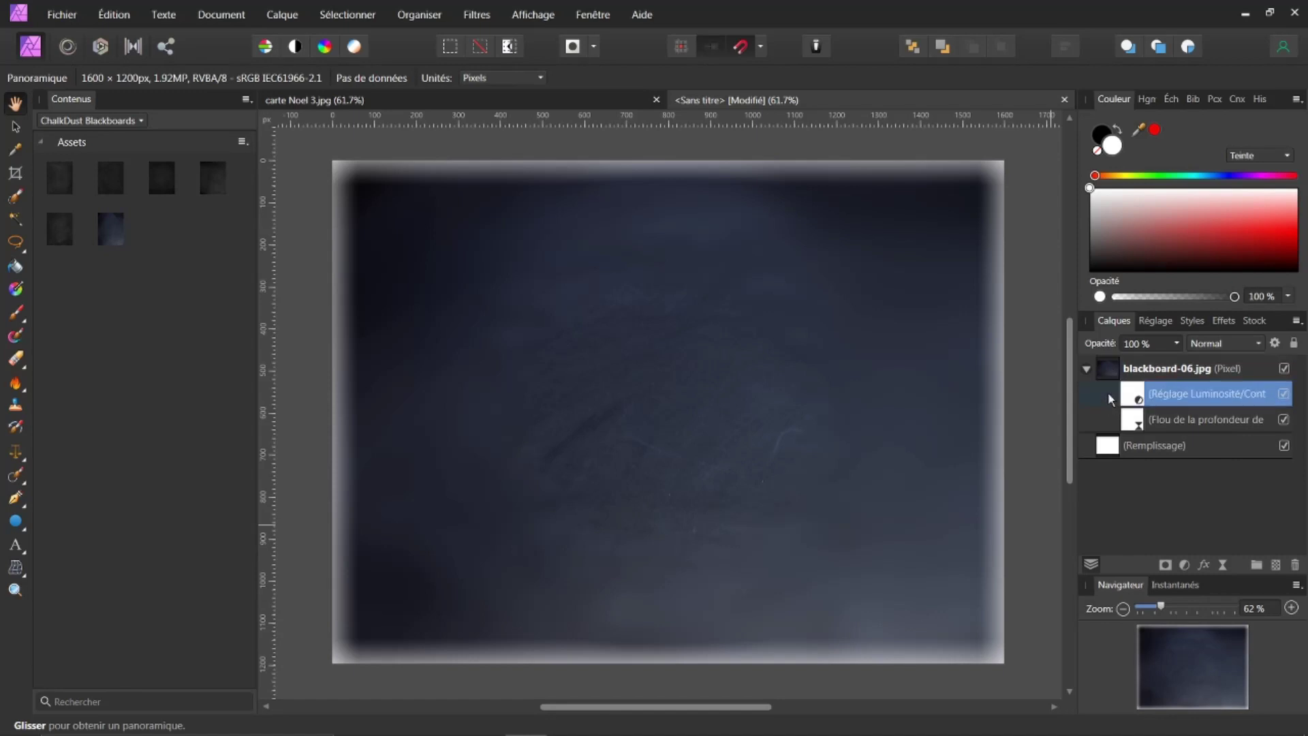
Step: Compare the blackboard with and without its brightness/contrast adjustment and depth-of-field blur
{"action": "left_click", "coordinate": [1284, 394]}
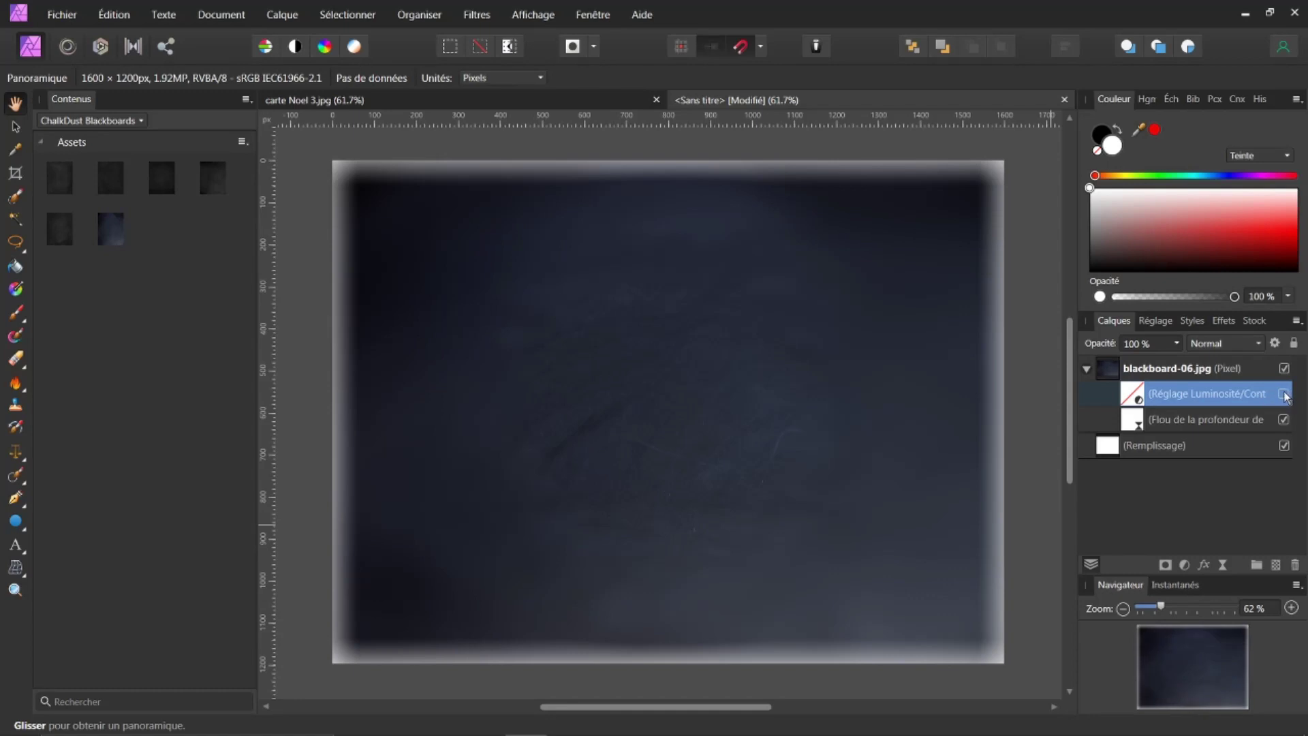
{"action": "left_click", "coordinate": [1284, 394]}
{"action": "left_click", "coordinate": [1284, 419]}
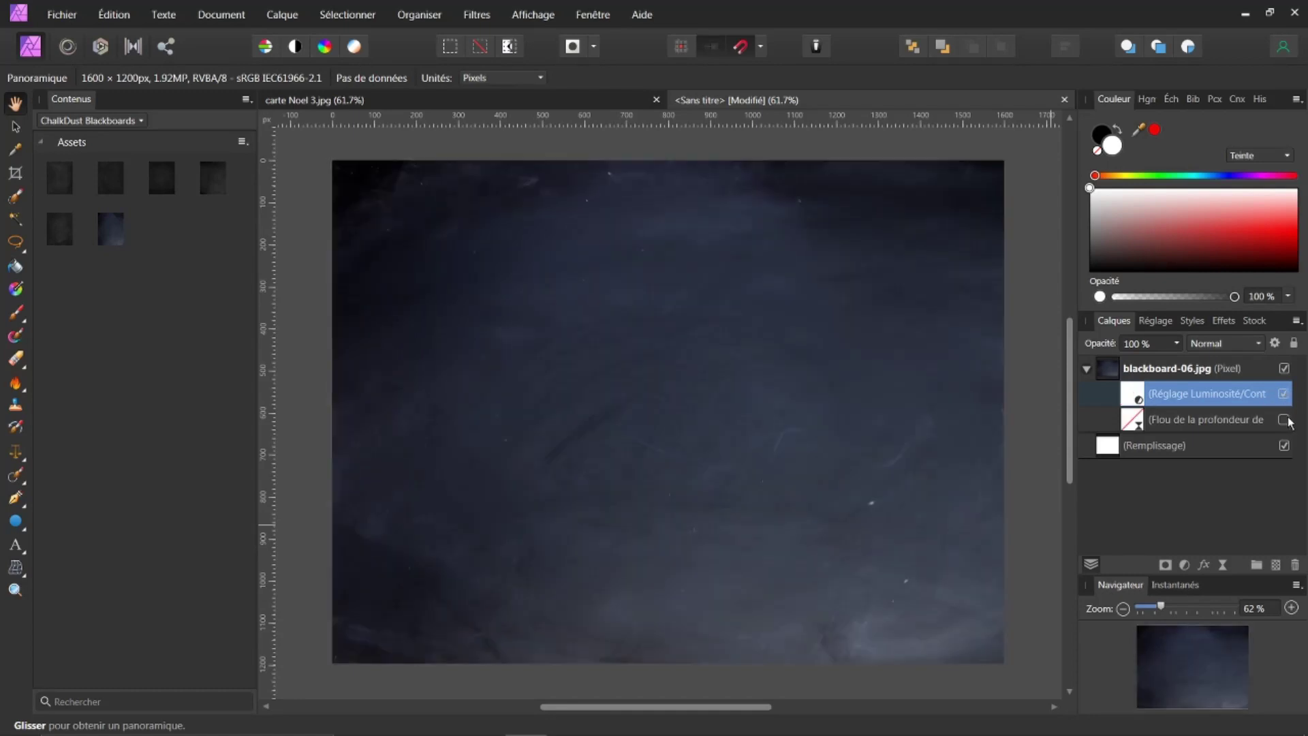
{"action": "left_click", "coordinate": [1284, 393]}
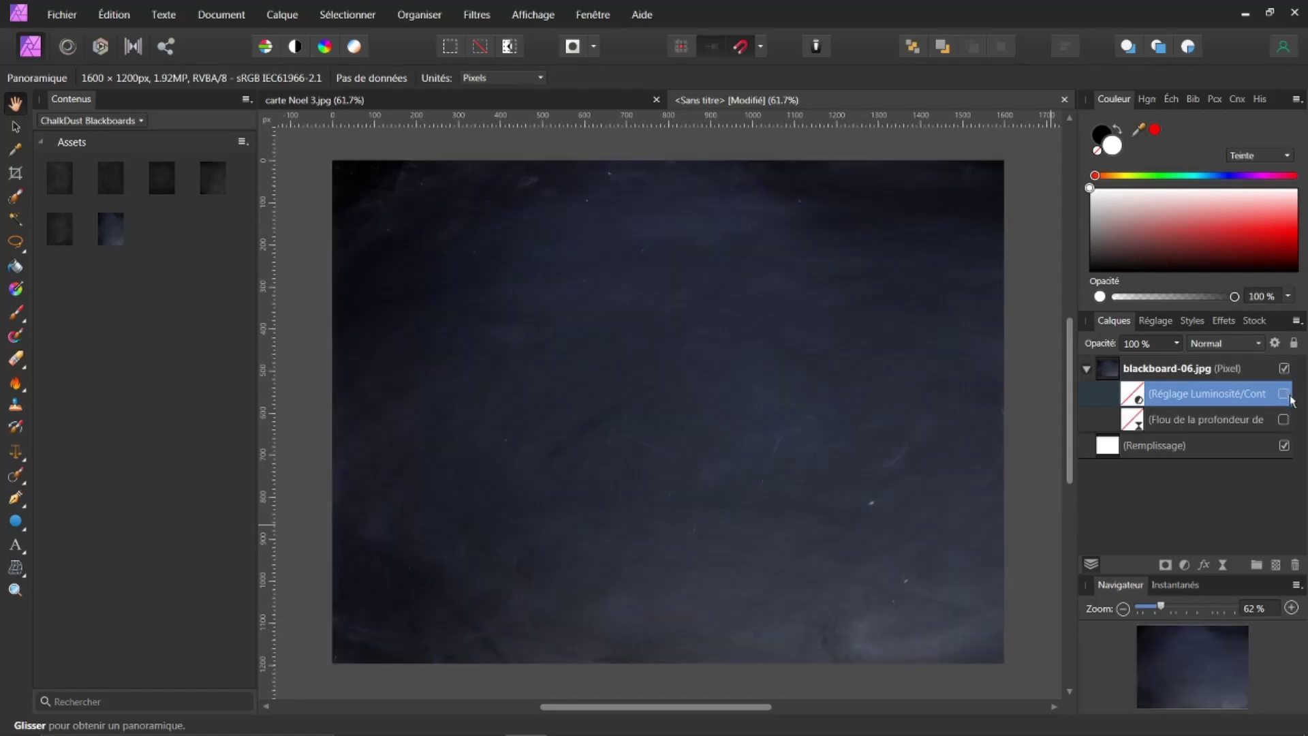
{"action": "left_click", "coordinate": [1284, 393]}
{"action": "left_click", "coordinate": [1284, 420]}
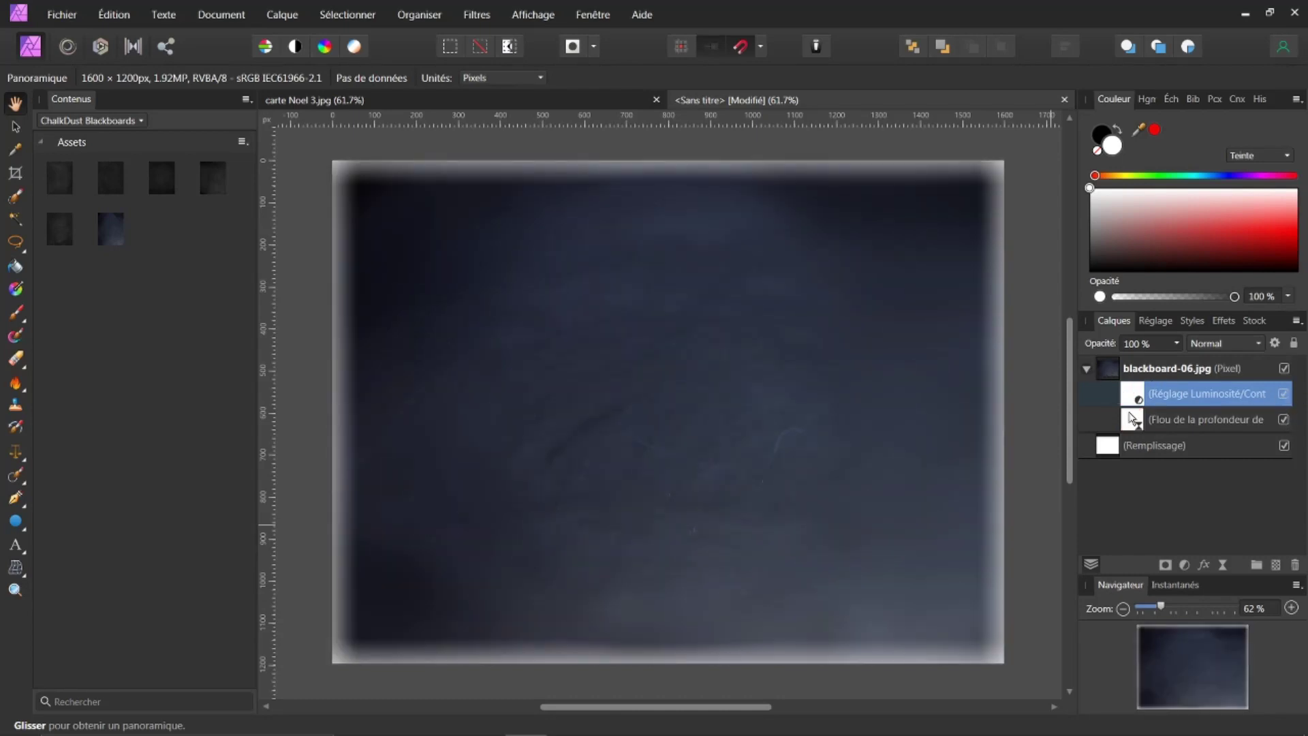
Step: Collapse the blackboard-06.jpg layer and hide it so only the white fill layer shows
{"action": "left_click", "coordinate": [1088, 369]}
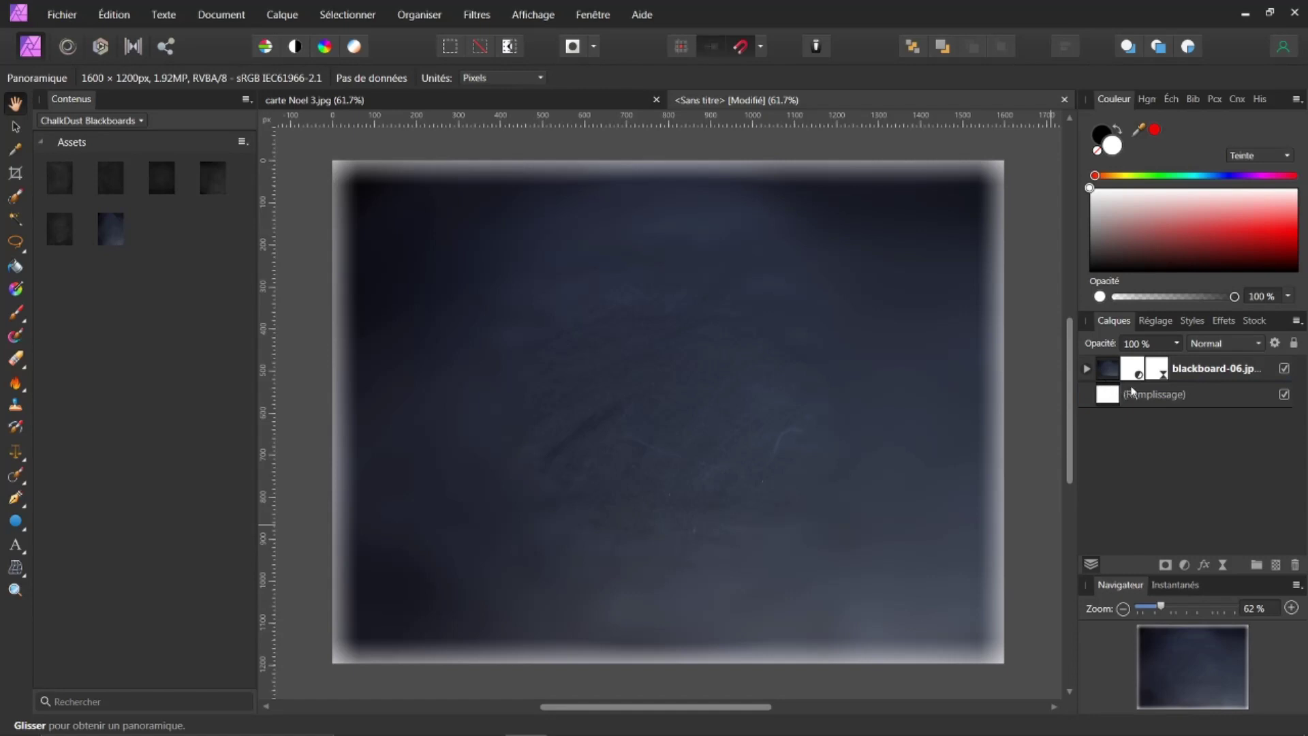
{"action": "left_click", "coordinate": [1284, 368]}
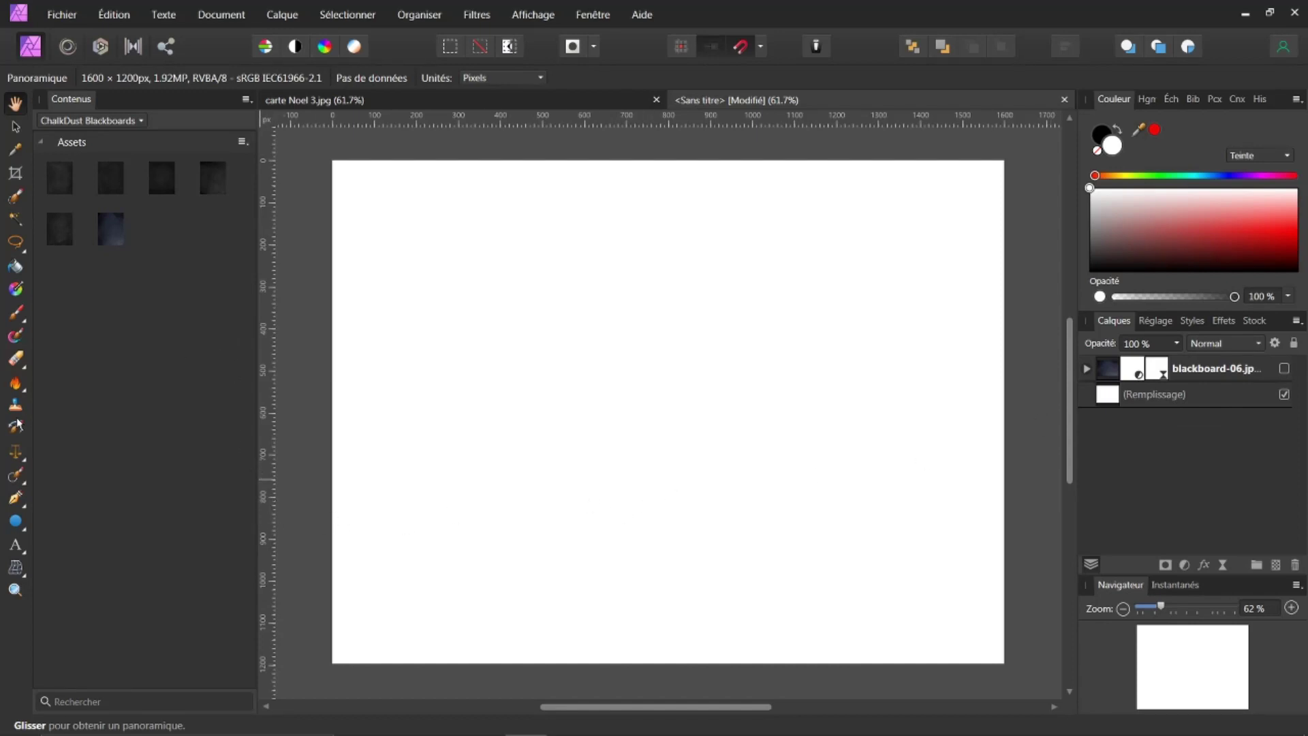
Step: Add the artistic text "NOEL" in Eras Bold ITC at about 364 pt on the upper half of the page
{"action": "left_click", "coordinate": [22, 553]}
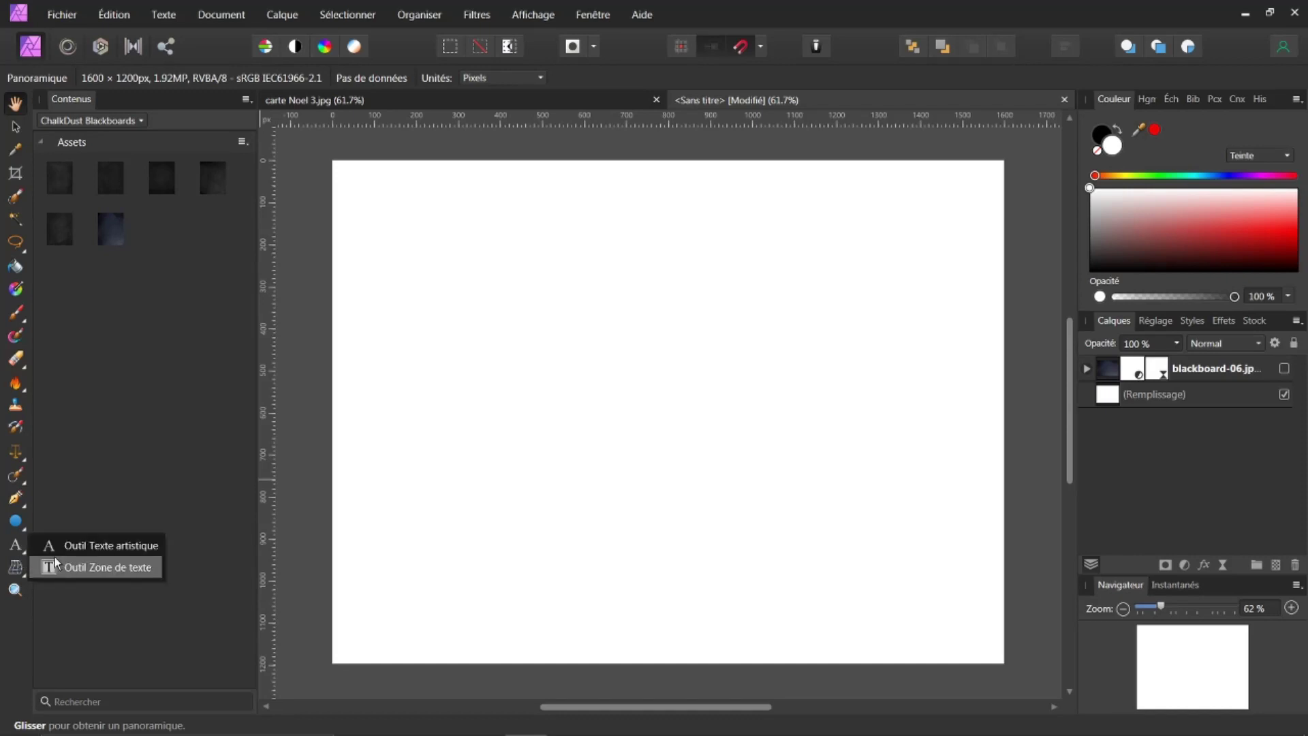
{"action": "left_click", "coordinate": [72, 545]}
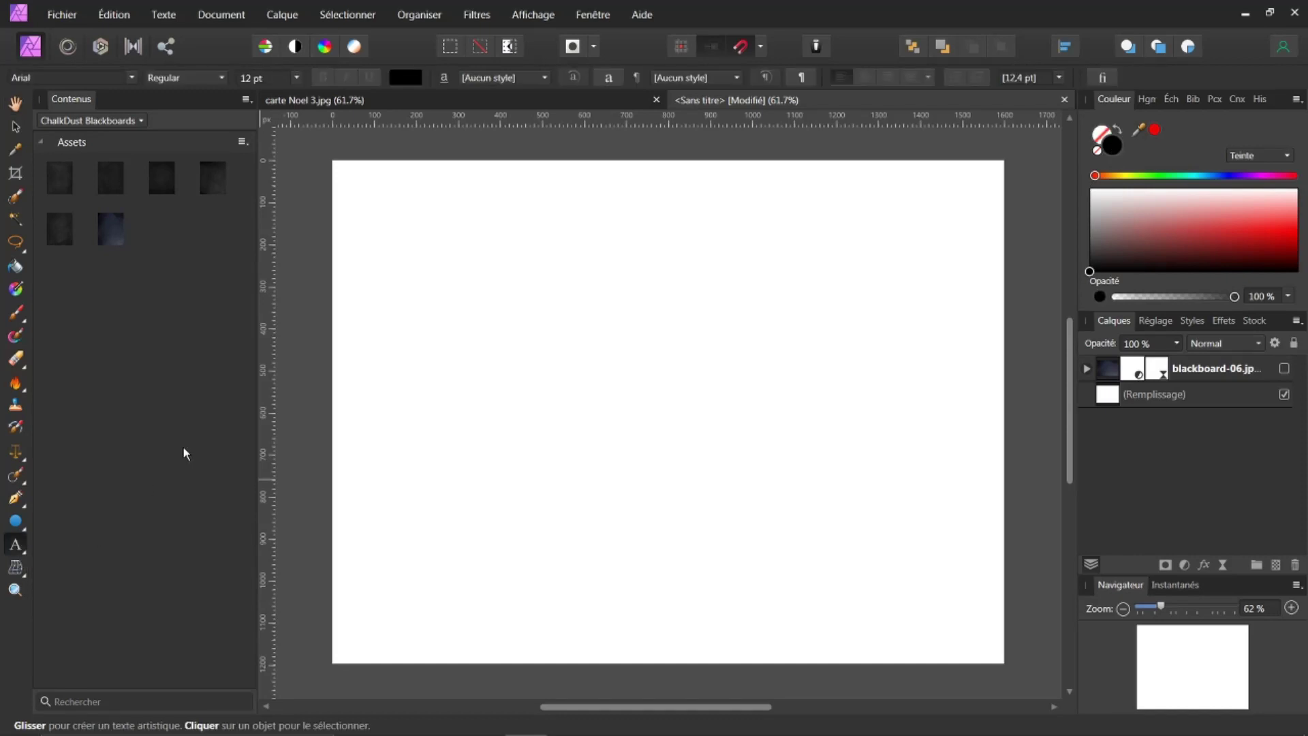
{"action": "left_click", "coordinate": [132, 78]}
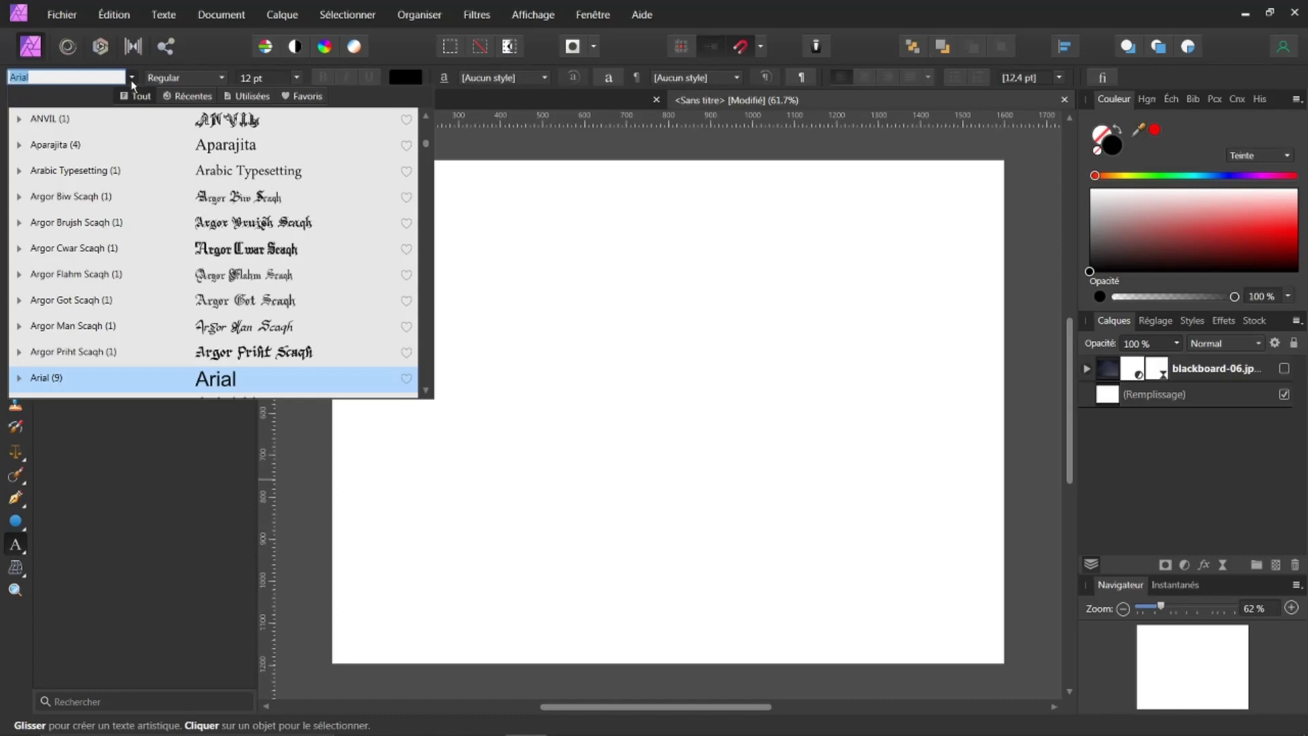
{"action": "left_click", "coordinate": [194, 97]}
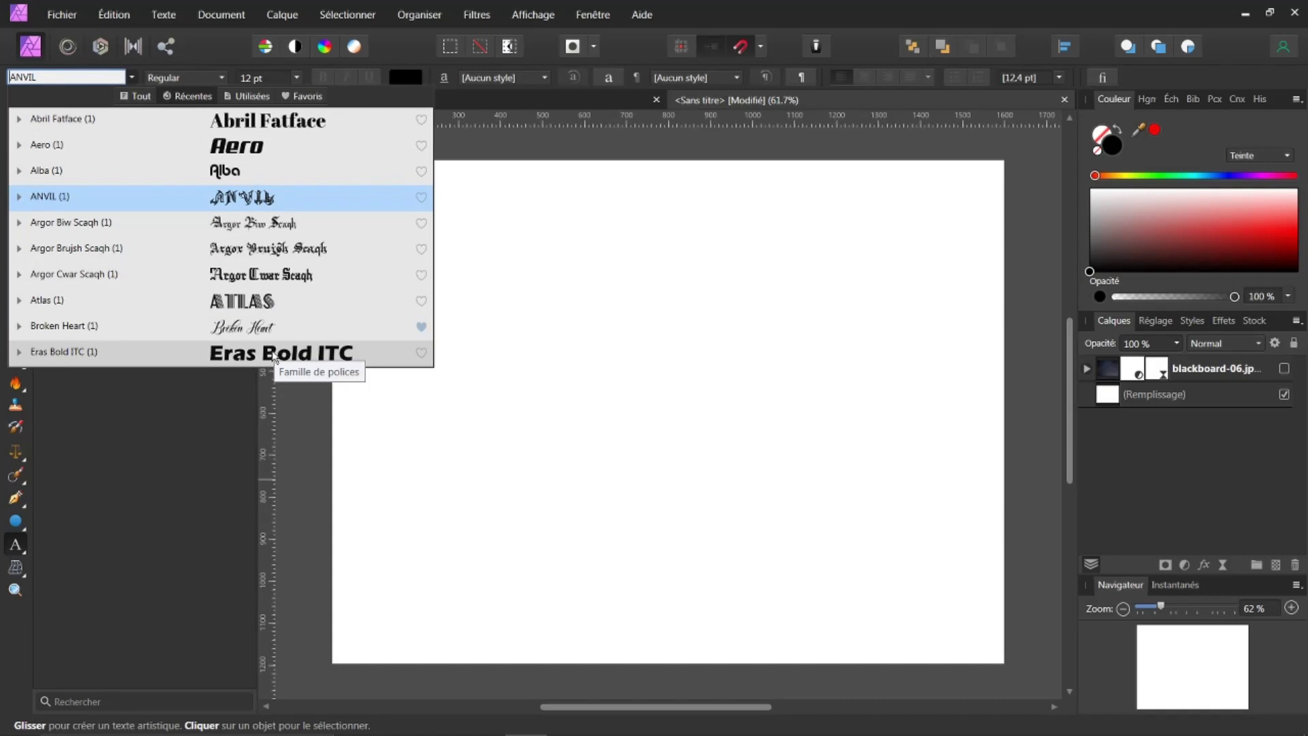
{"action": "left_click", "coordinate": [232, 350]}
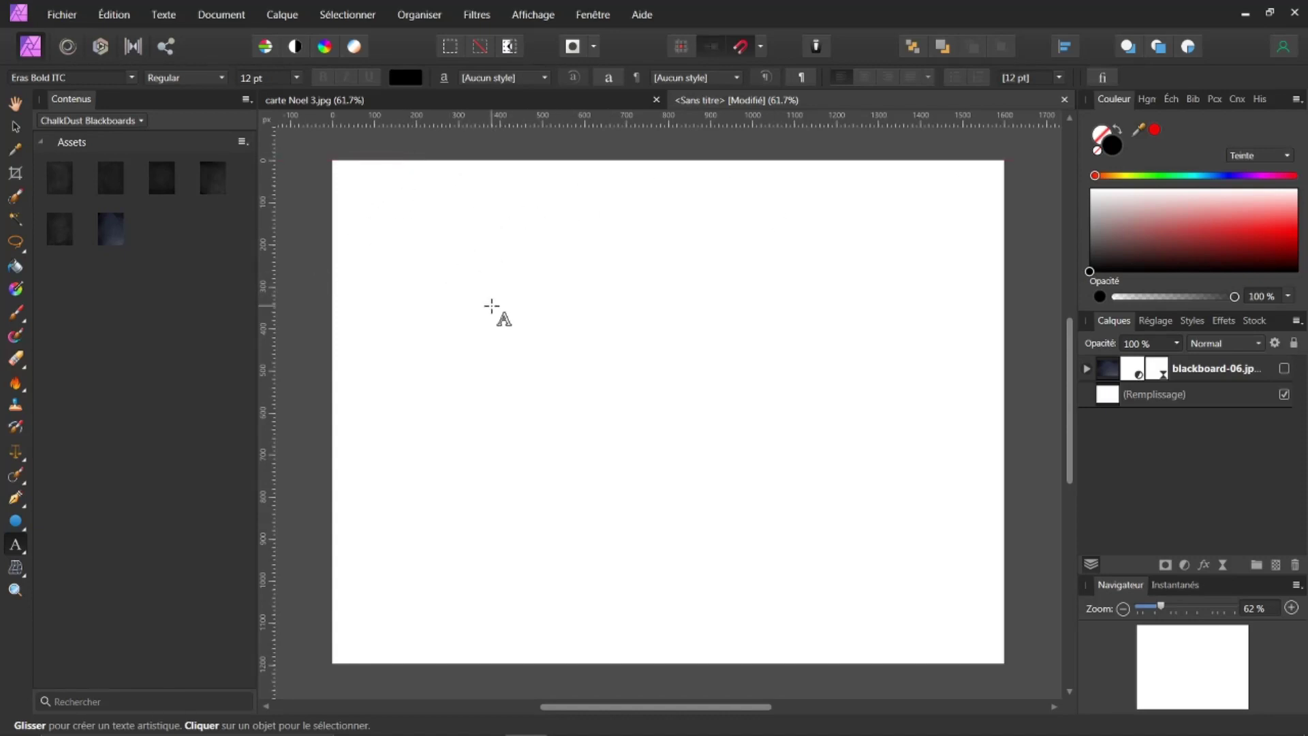
{"action": "left_click_drag", "start_coordinate": [491, 306], "coordinate": [464, 452]}
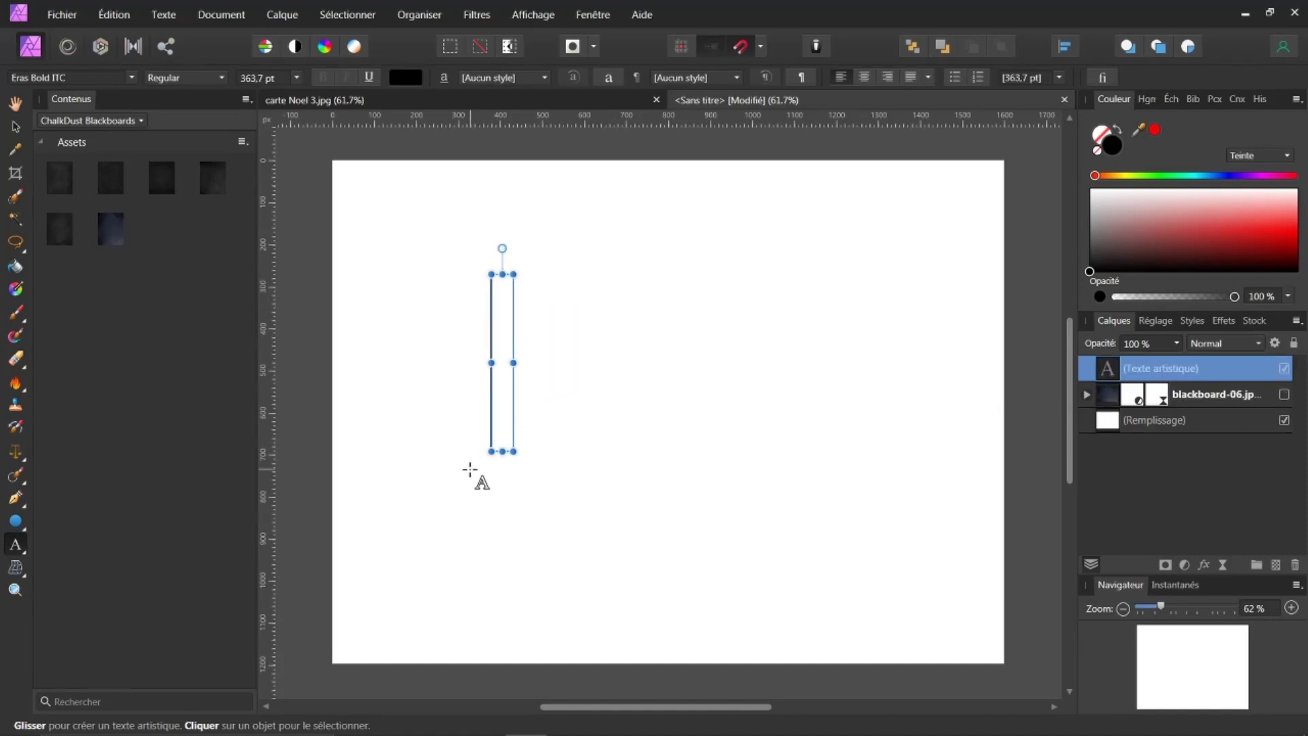
{"action": "type", "text": "NOEL"}
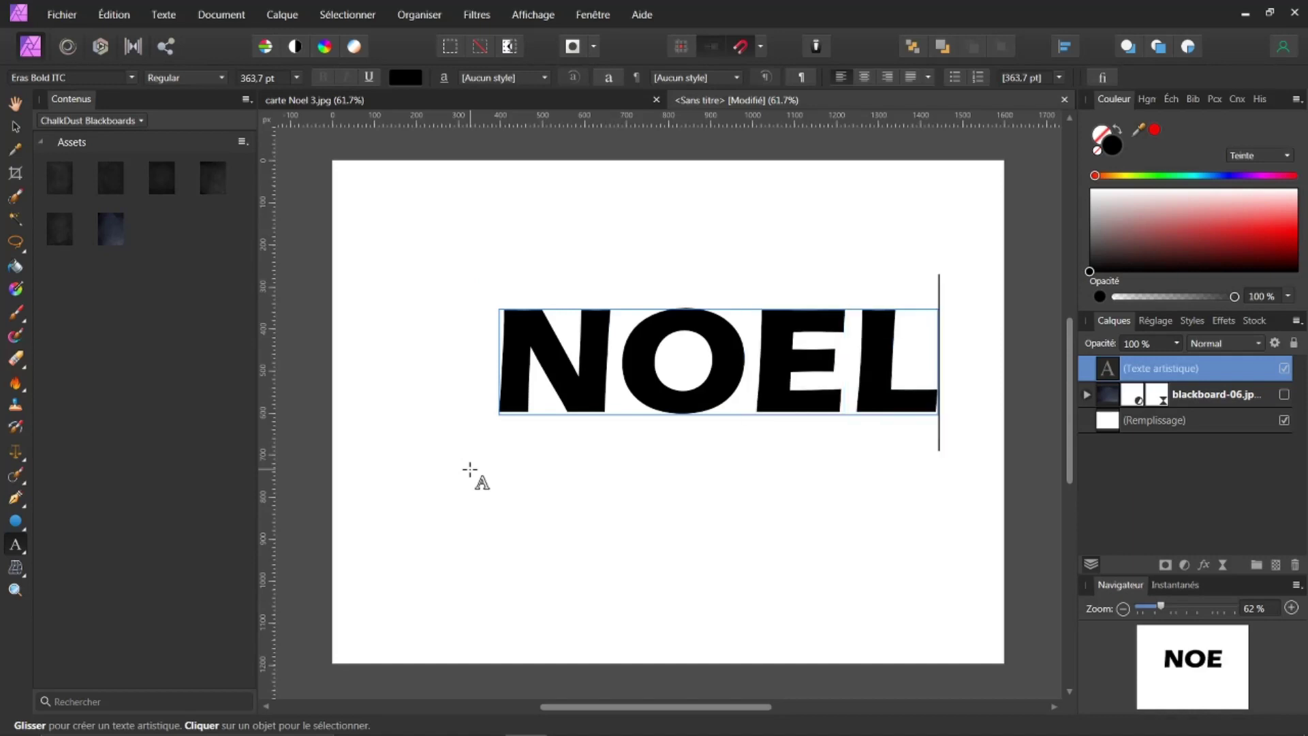
{"action": "key", "text": "Escape"}
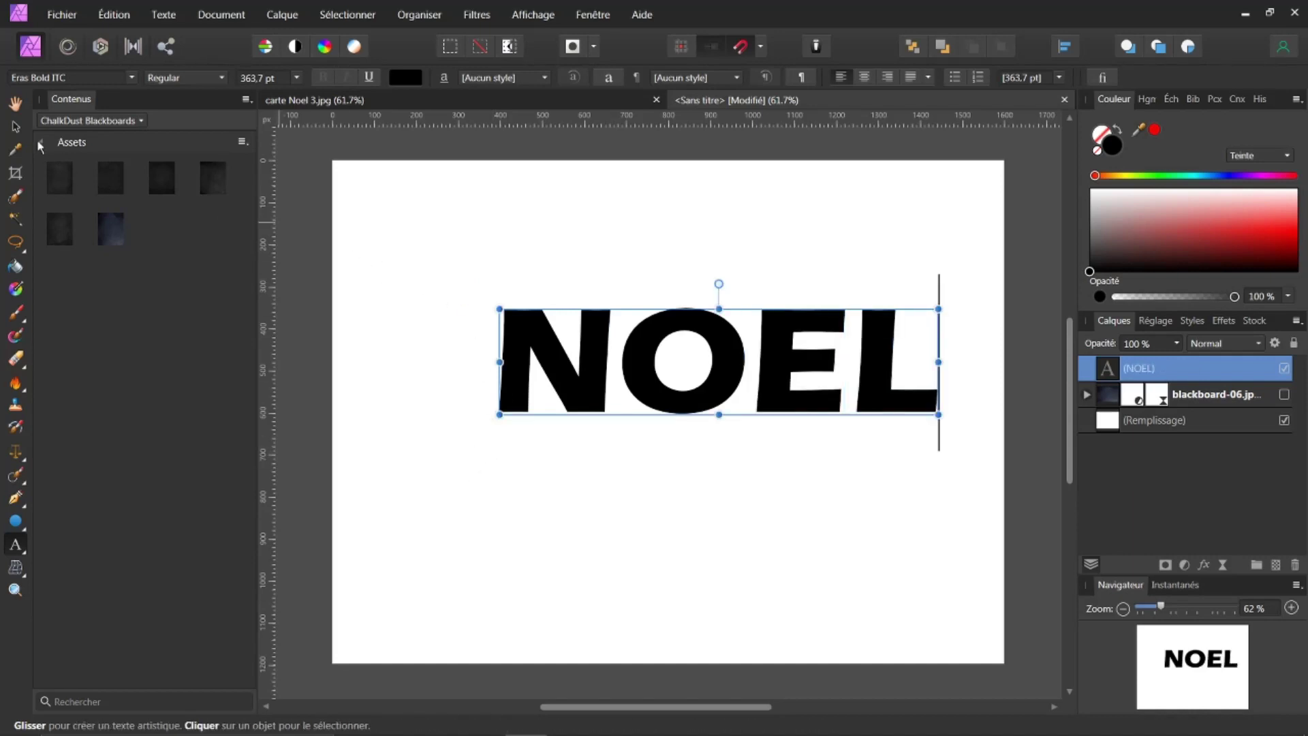
Step: Scale the NOEL text down to about 320 pt and shift it near the horizontal centre of the page's upper half
{"action": "left_click", "coordinate": [15, 127]}
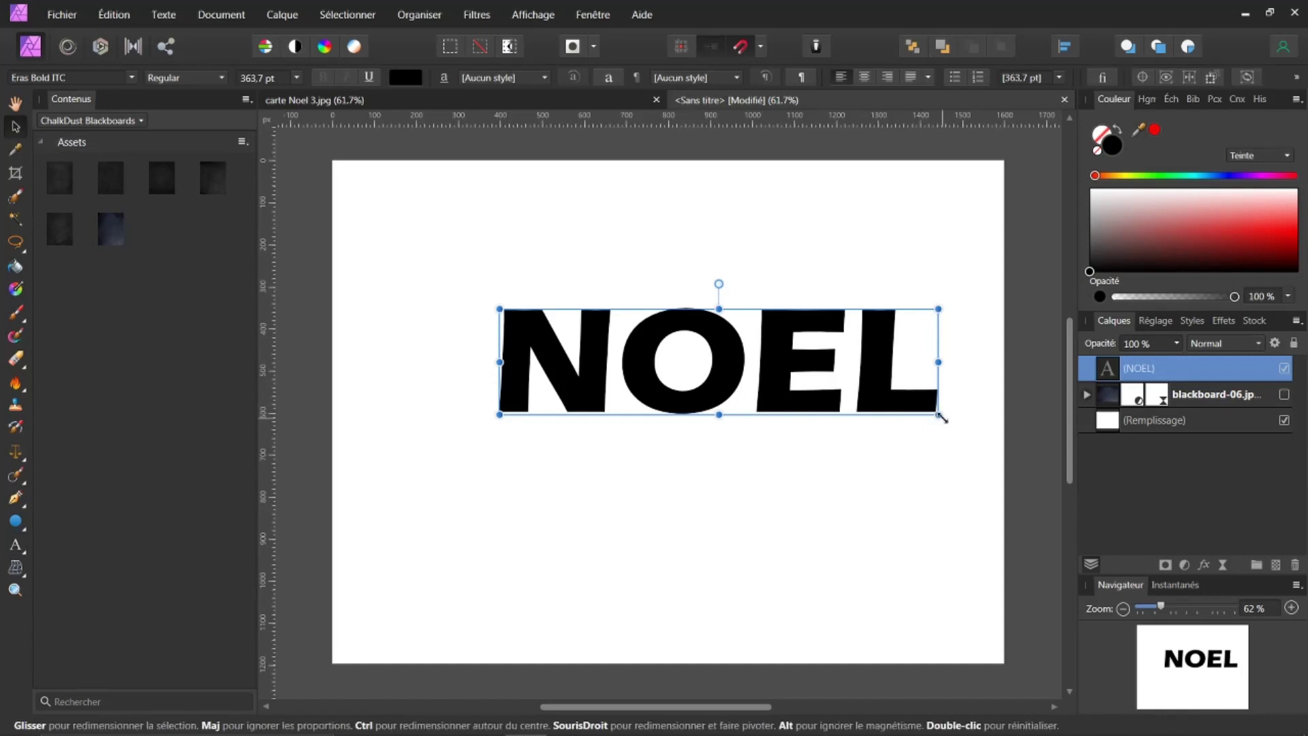
{"action": "left_click_drag", "start_coordinate": [939, 414], "coordinate": [871, 382]}
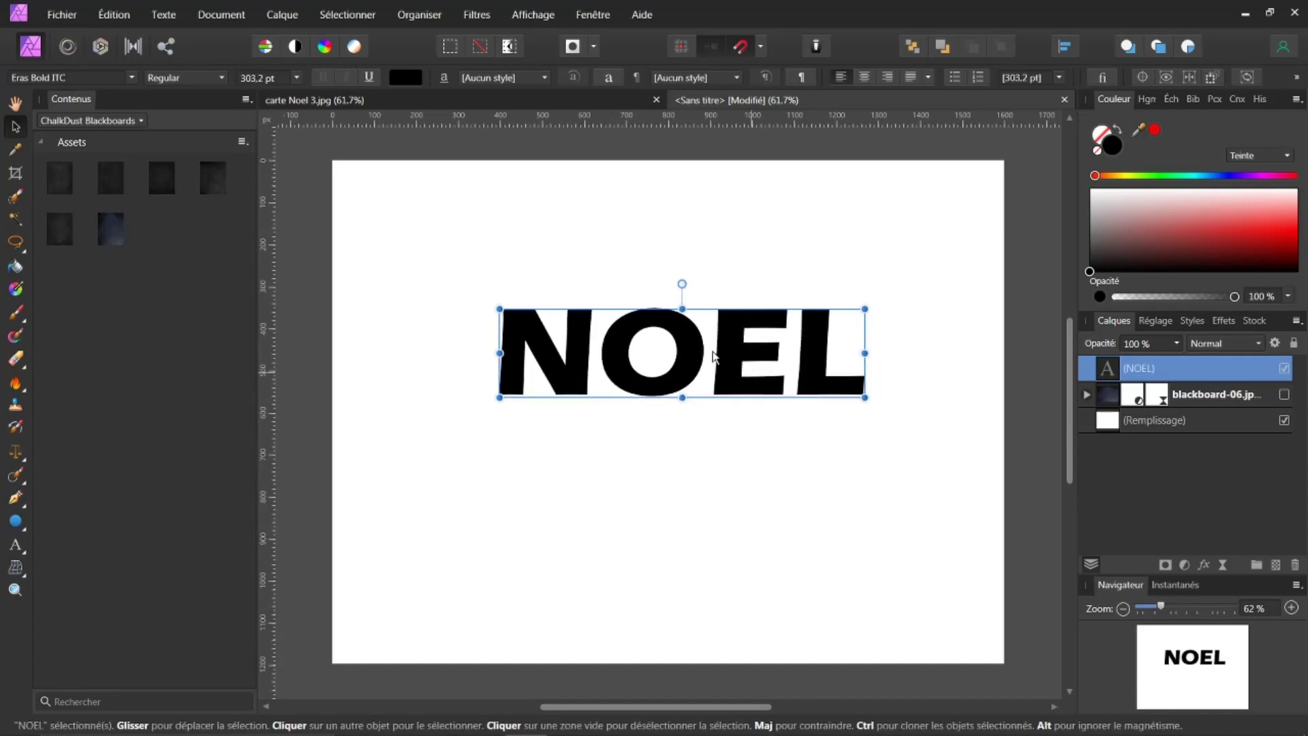
{"action": "left_click_drag", "start_coordinate": [725, 349], "coordinate": [698, 349]}
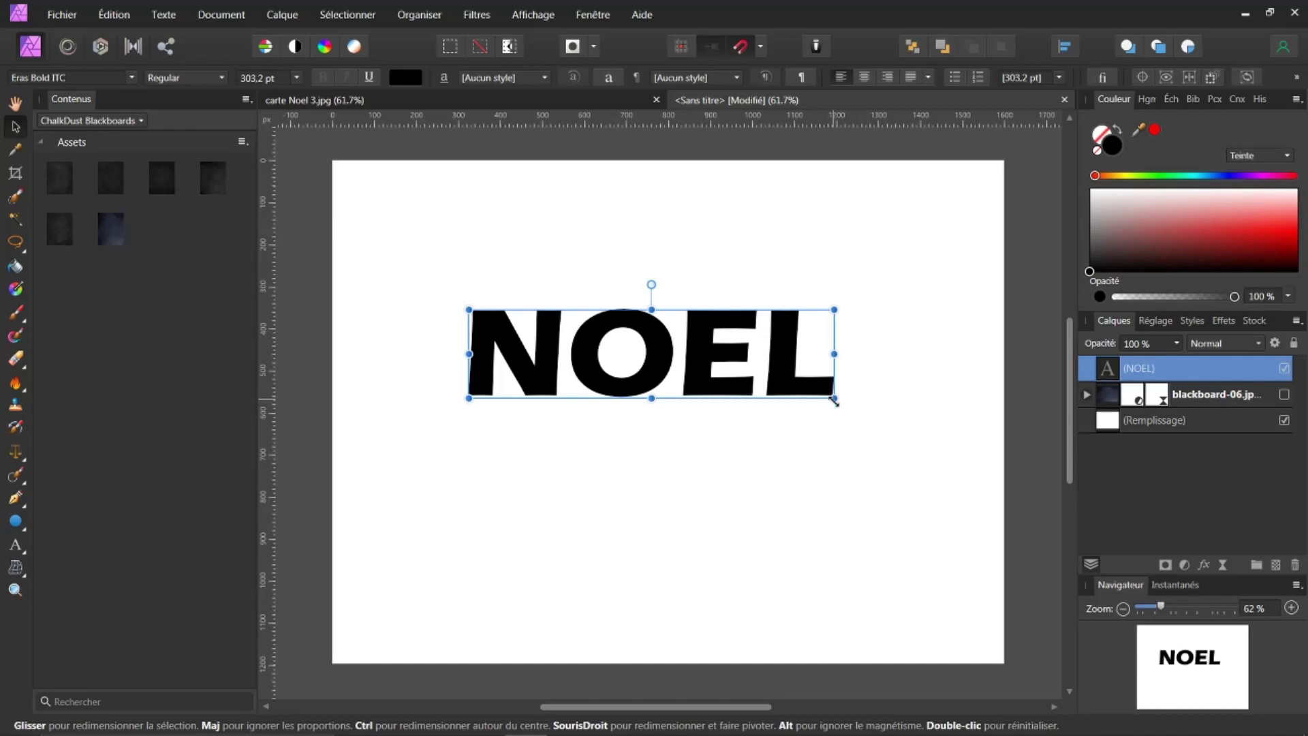
{"action": "left_click_drag", "start_coordinate": [835, 398], "coordinate": [856, 423]}
{"action": "left_click_drag", "start_coordinate": [713, 342], "coordinate": [713, 339]}
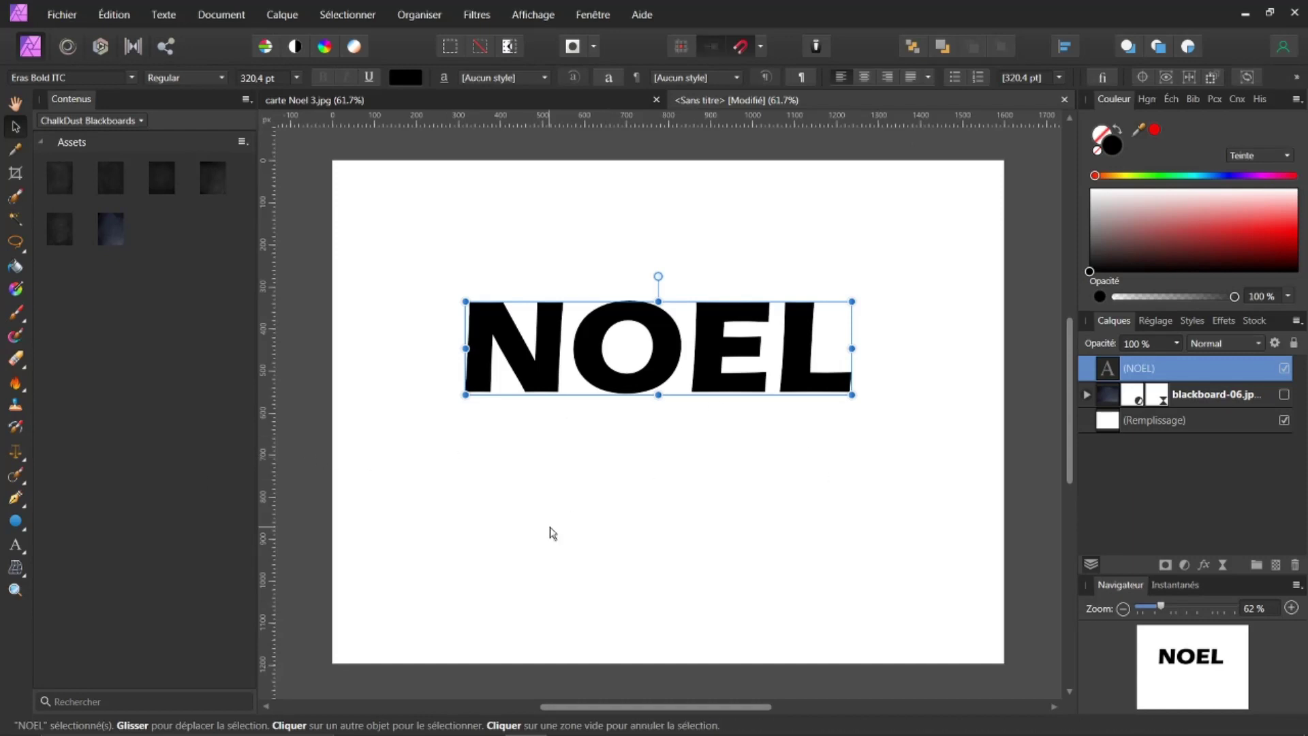
Step: Try a straight horizontal Pen tool line about 920 px long below the NOEL text, and undo it
{"action": "left_click", "coordinate": [16, 501]}
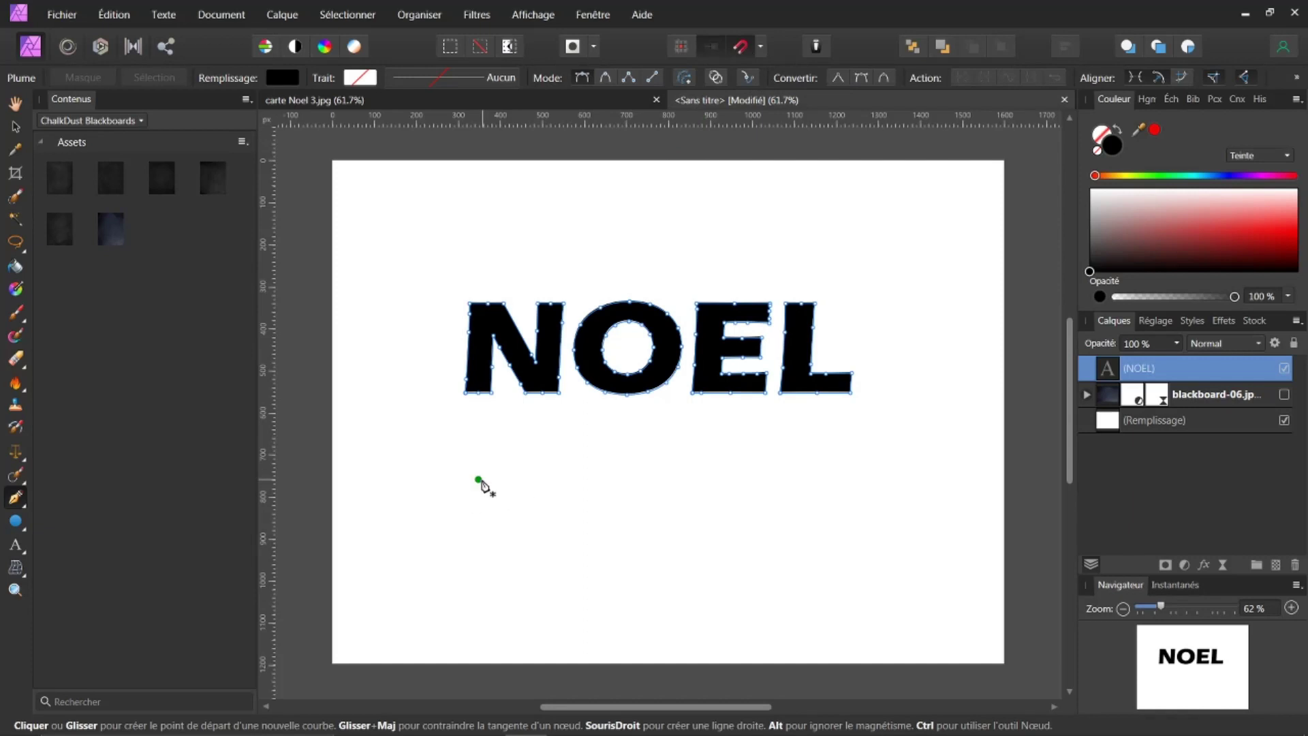
{"action": "left_click", "coordinate": [441, 473]}
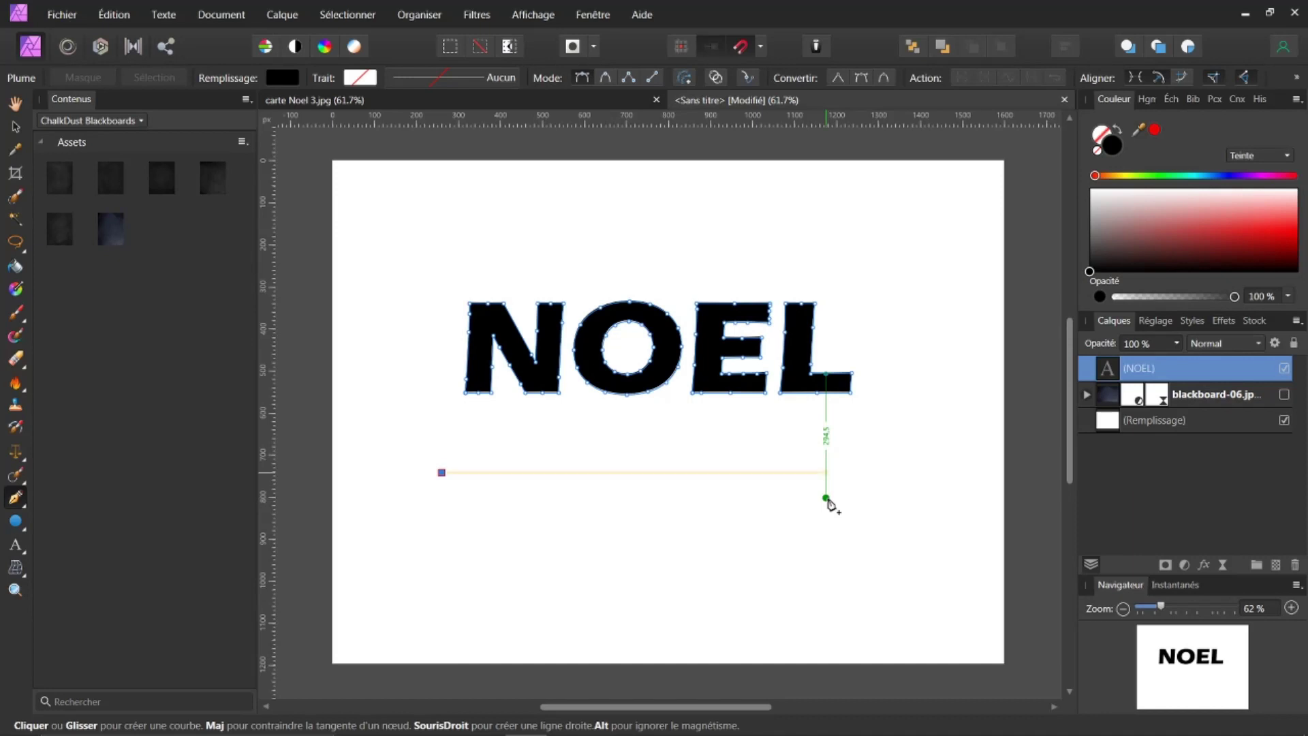
{"action": "left_click", "coordinate": [826, 498]}
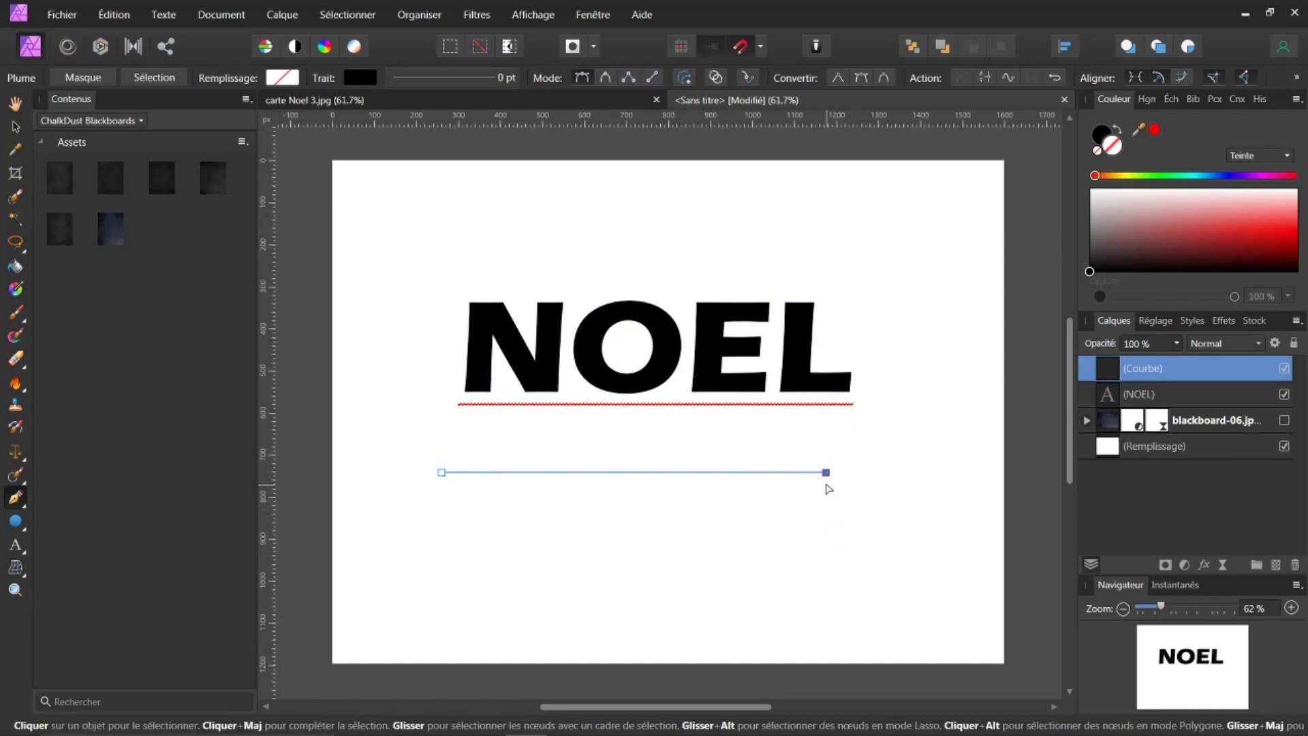
{"action": "key", "text": "ctrl+z"}
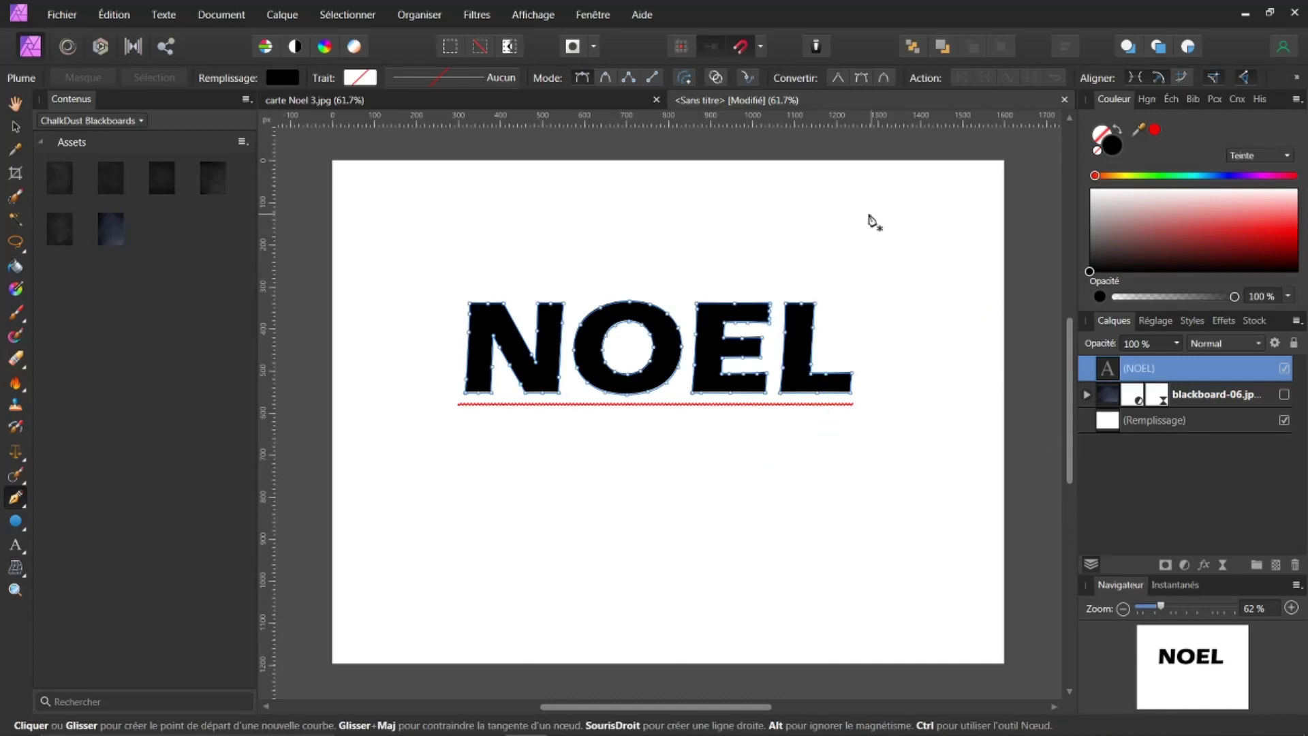
Step: Draw a straight horizontal Pen tool line about 920 px long along the base of the NOEL letters
{"action": "left_click", "coordinate": [465, 393]}
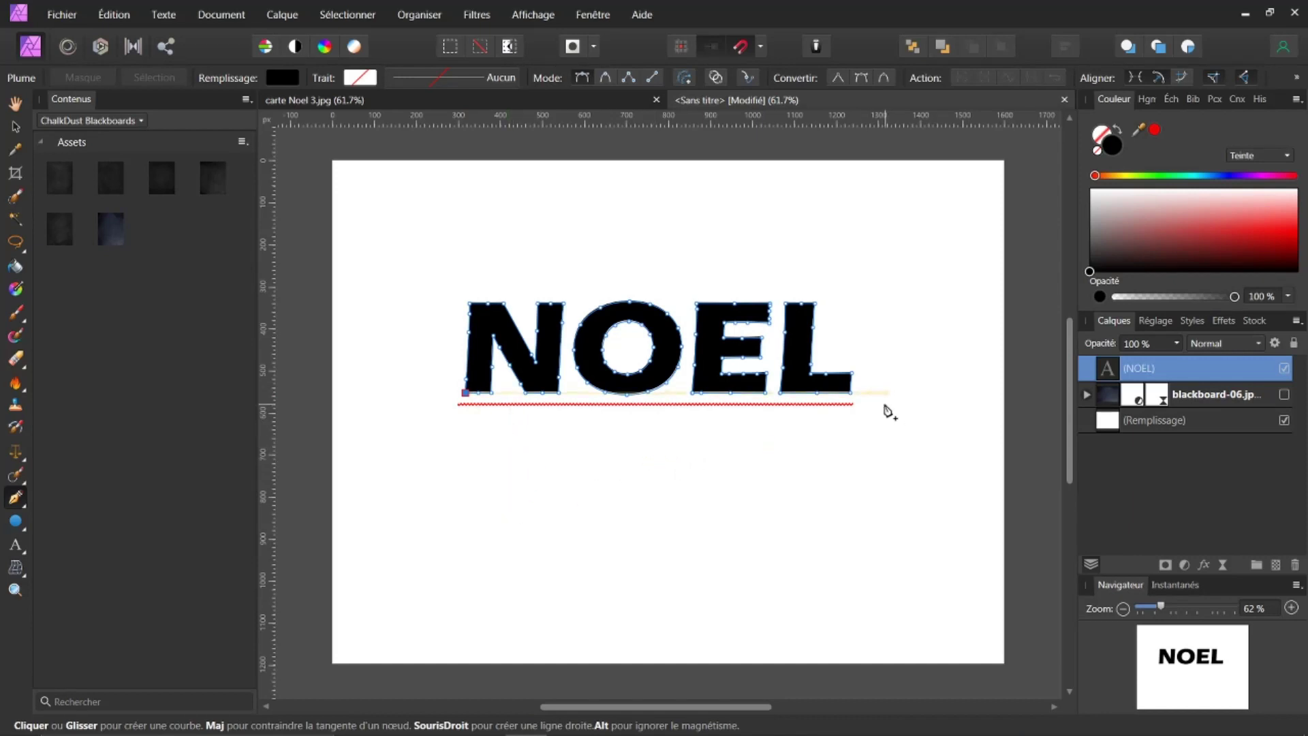
{"action": "left_click", "coordinate": [852, 393]}
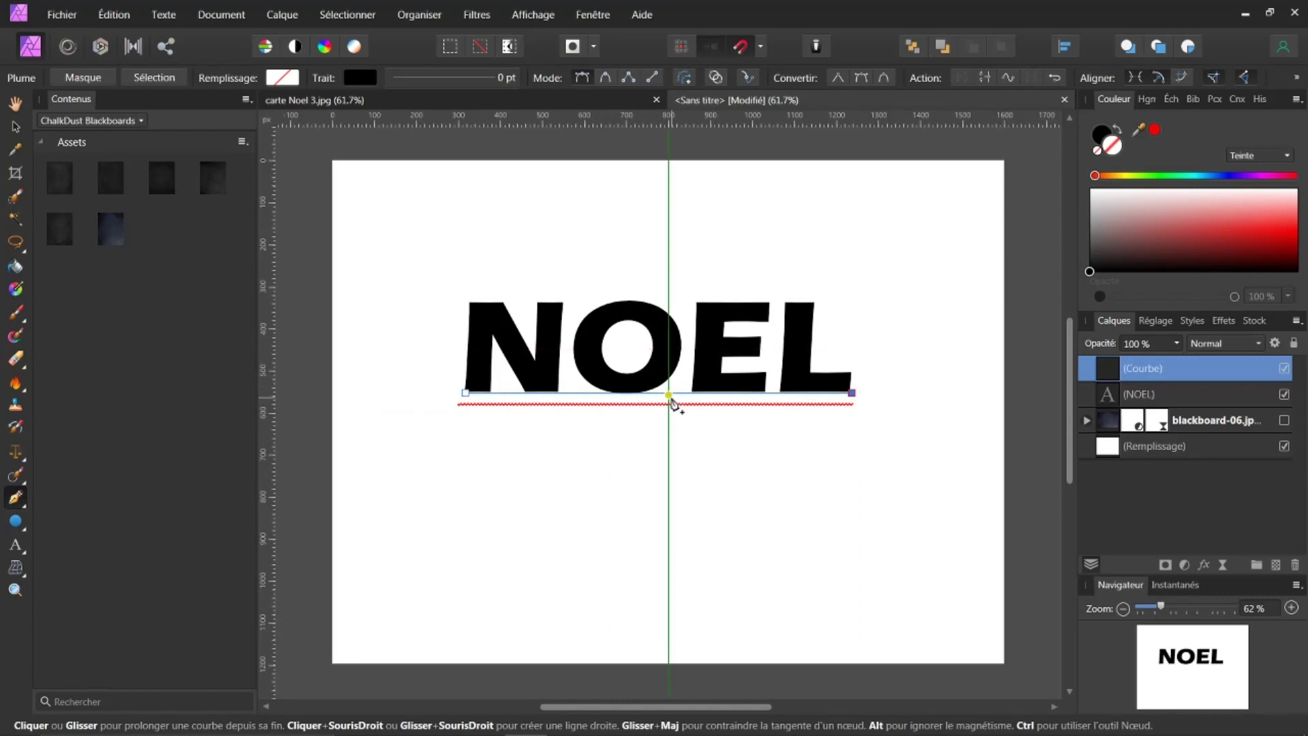
{"action": "left_click", "coordinate": [667, 394]}
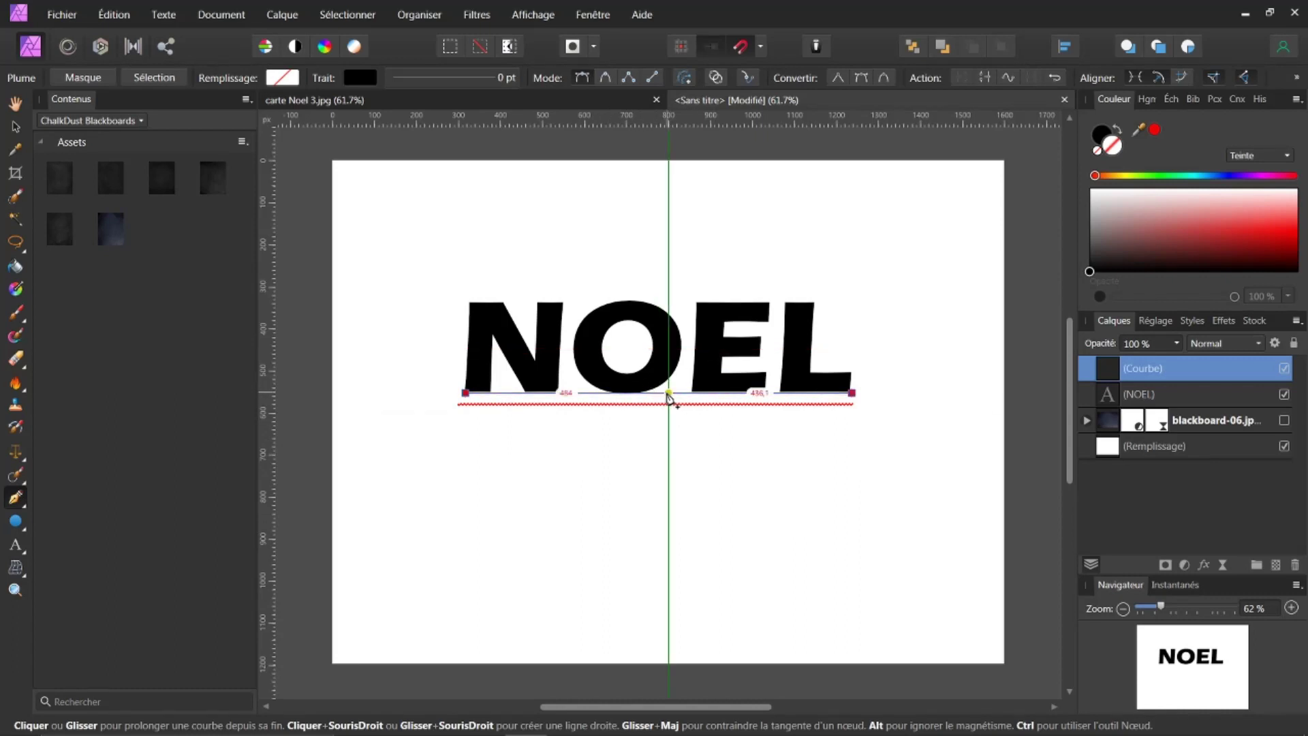
{"action": "left_click_drag", "start_coordinate": [669, 398], "coordinate": [657, 438]}
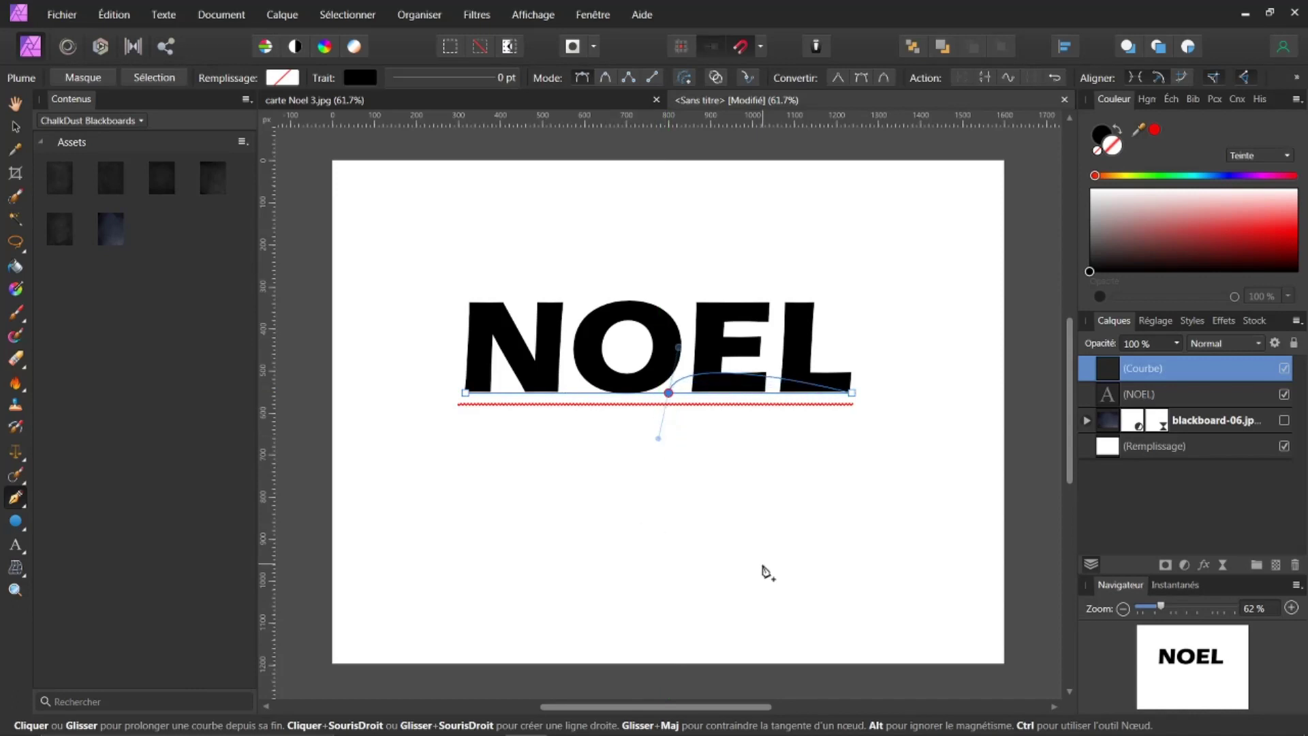
{"action": "key", "text": "ctrl+z"}
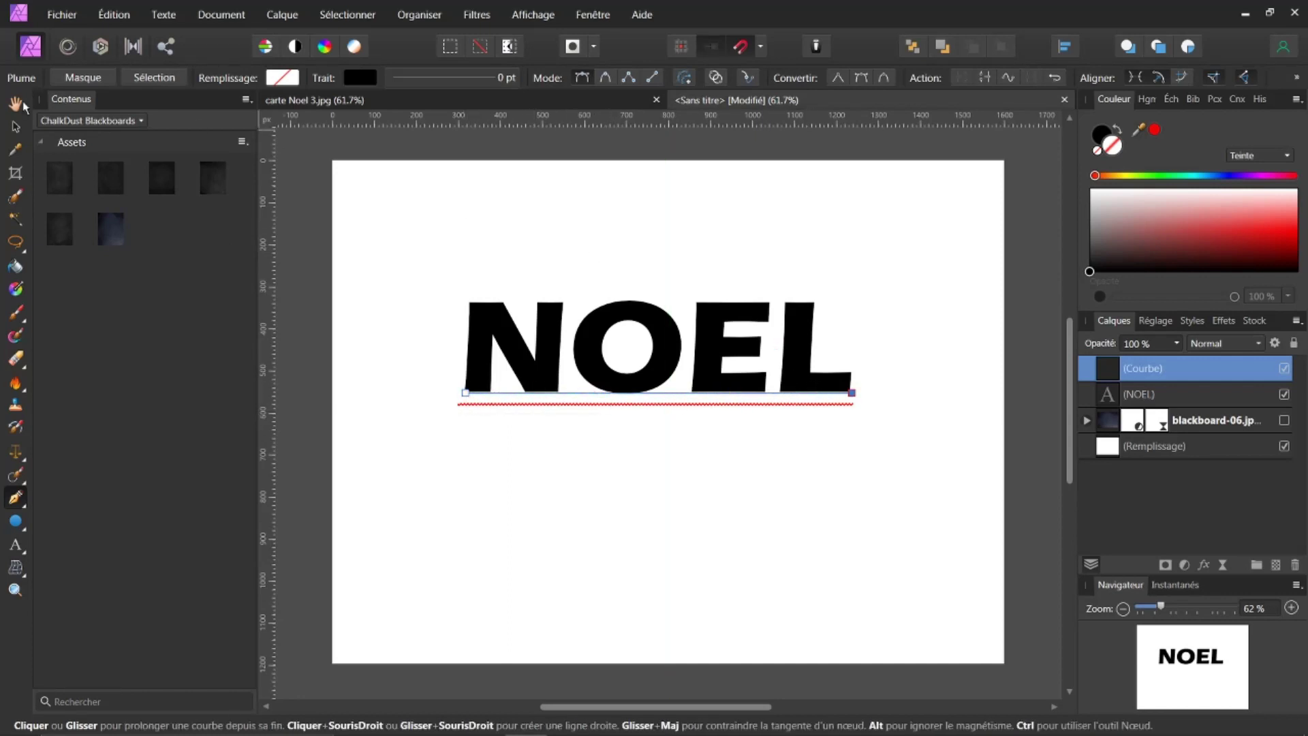
Step: Move the straight line down to about 206 px below the NOEL text
{"action": "left_click", "coordinate": [16, 128]}
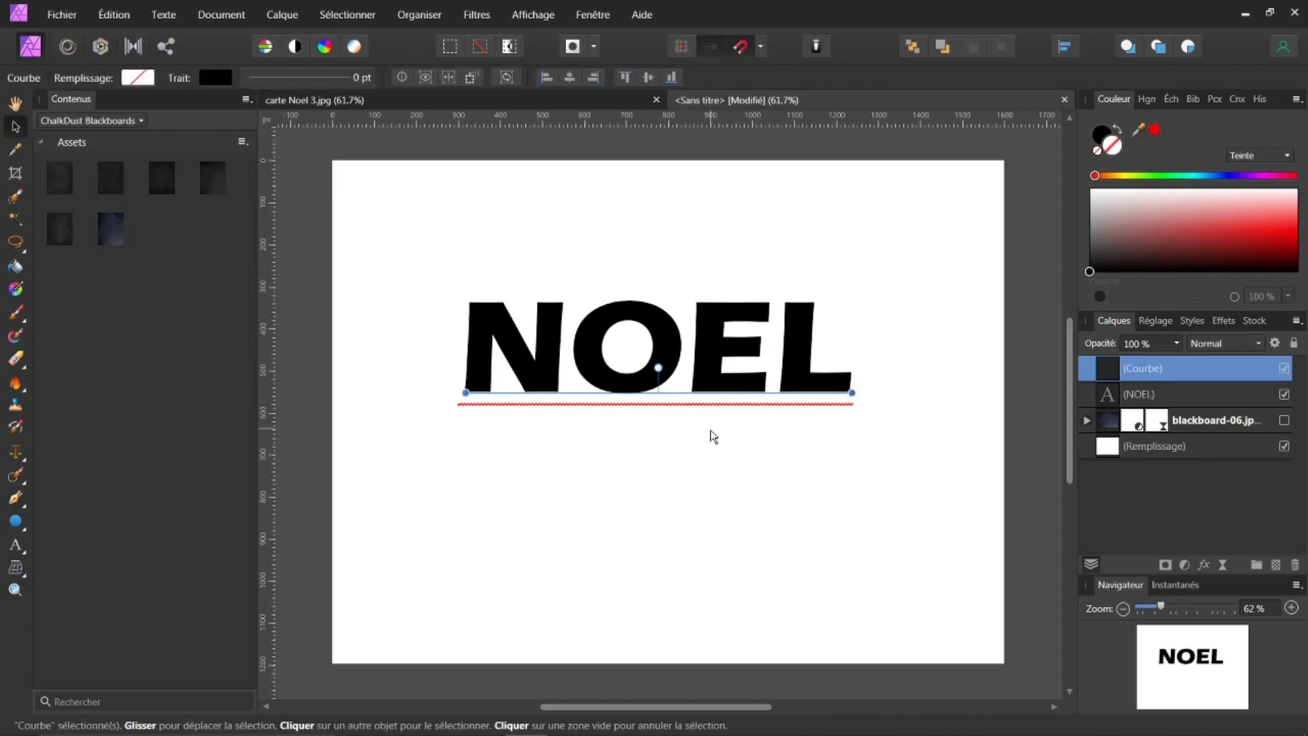
{"action": "left_click", "coordinate": [744, 49]}
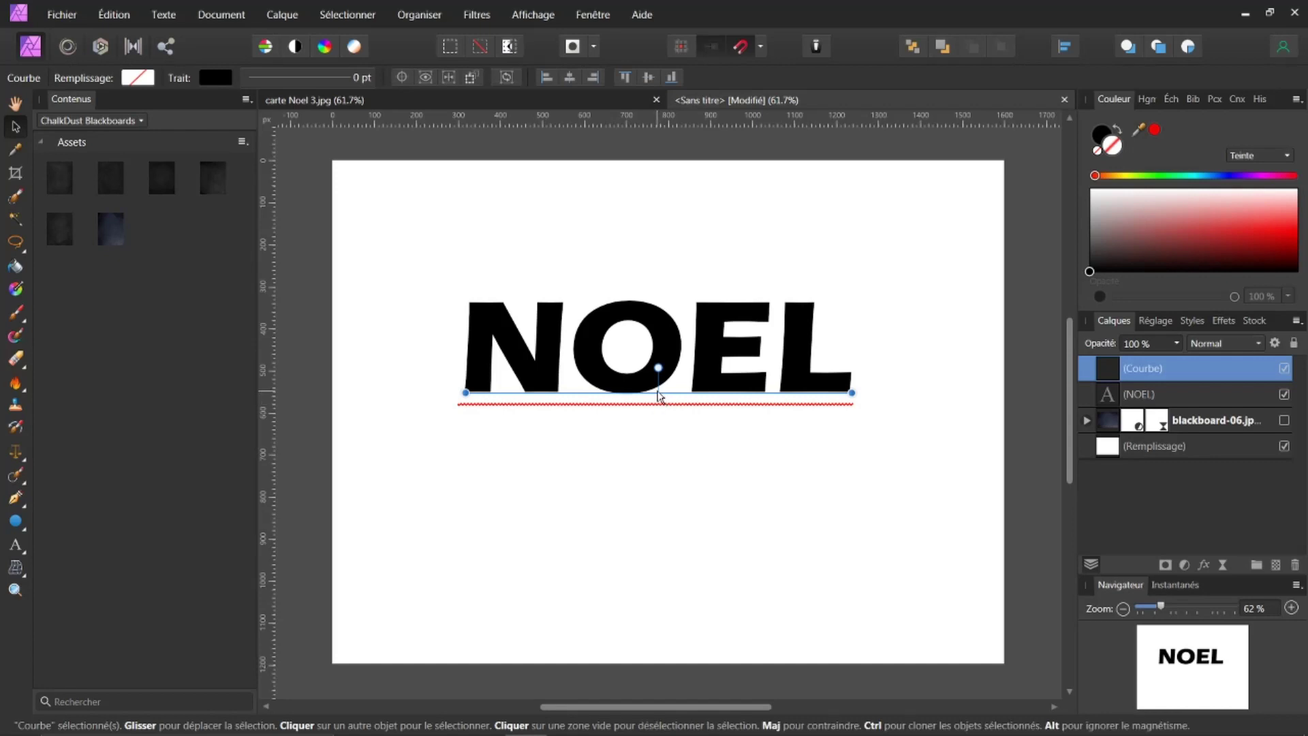
{"action": "left_click_drag", "start_coordinate": [659, 401], "coordinate": [647, 488]}
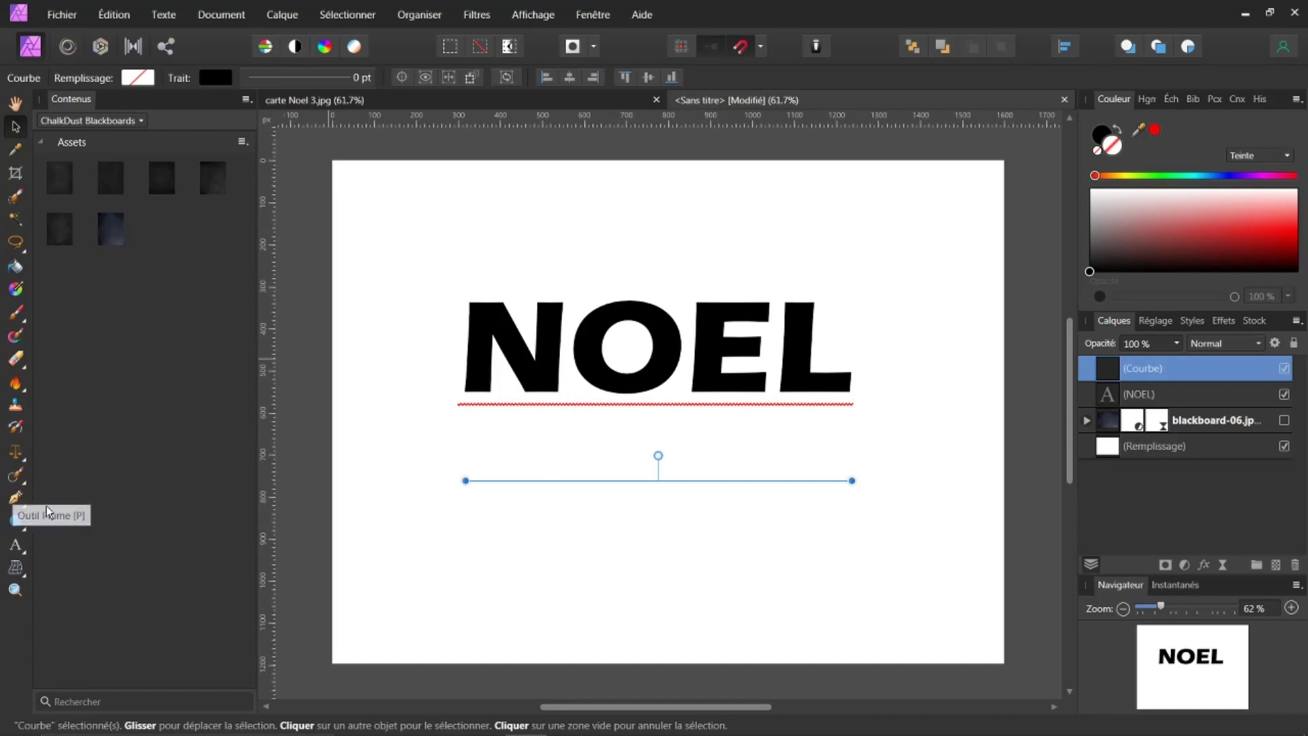
Step: Bend the line upward at its midpoint with the Node tool to form a shallow symmetrical arch
{"action": "left_click", "coordinate": [26, 505]}
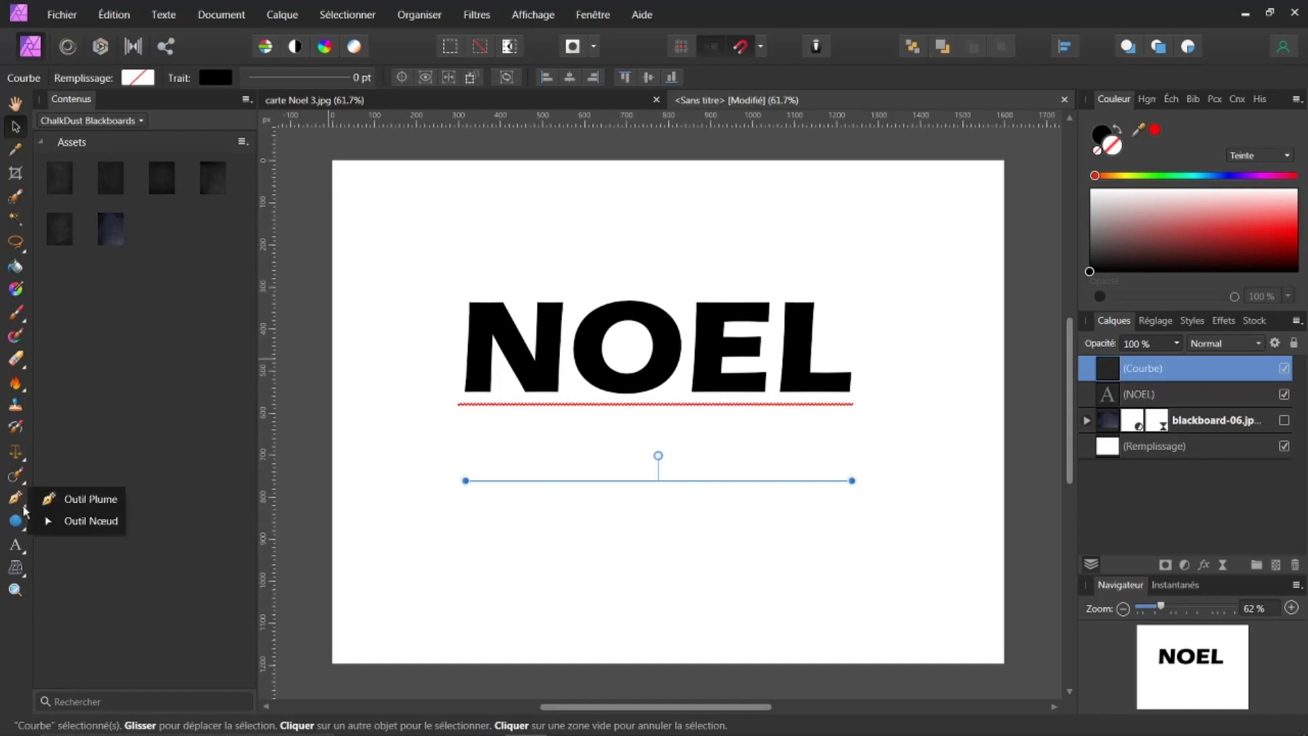
{"action": "left_click", "coordinate": [69, 520]}
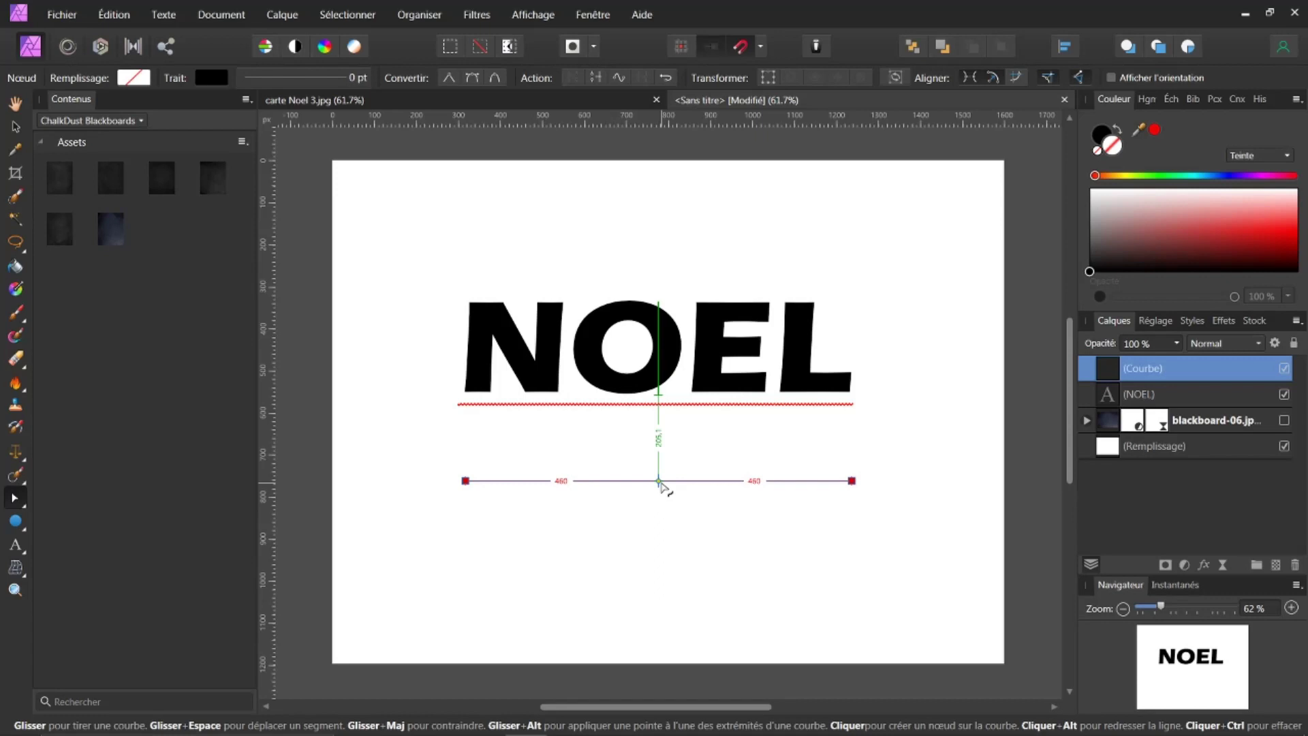
{"action": "left_click_drag", "start_coordinate": [658, 483], "coordinate": [660, 443]}
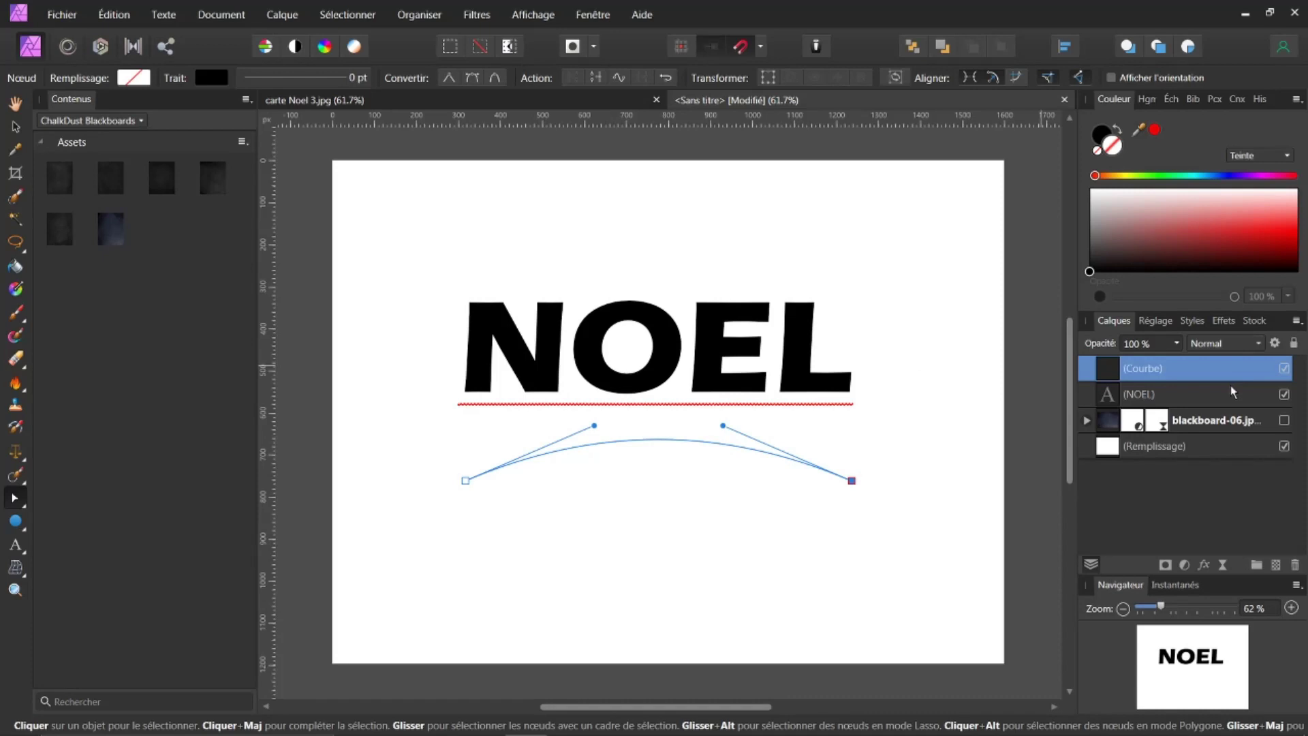
{"action": "left_click", "coordinate": [1102, 391]}
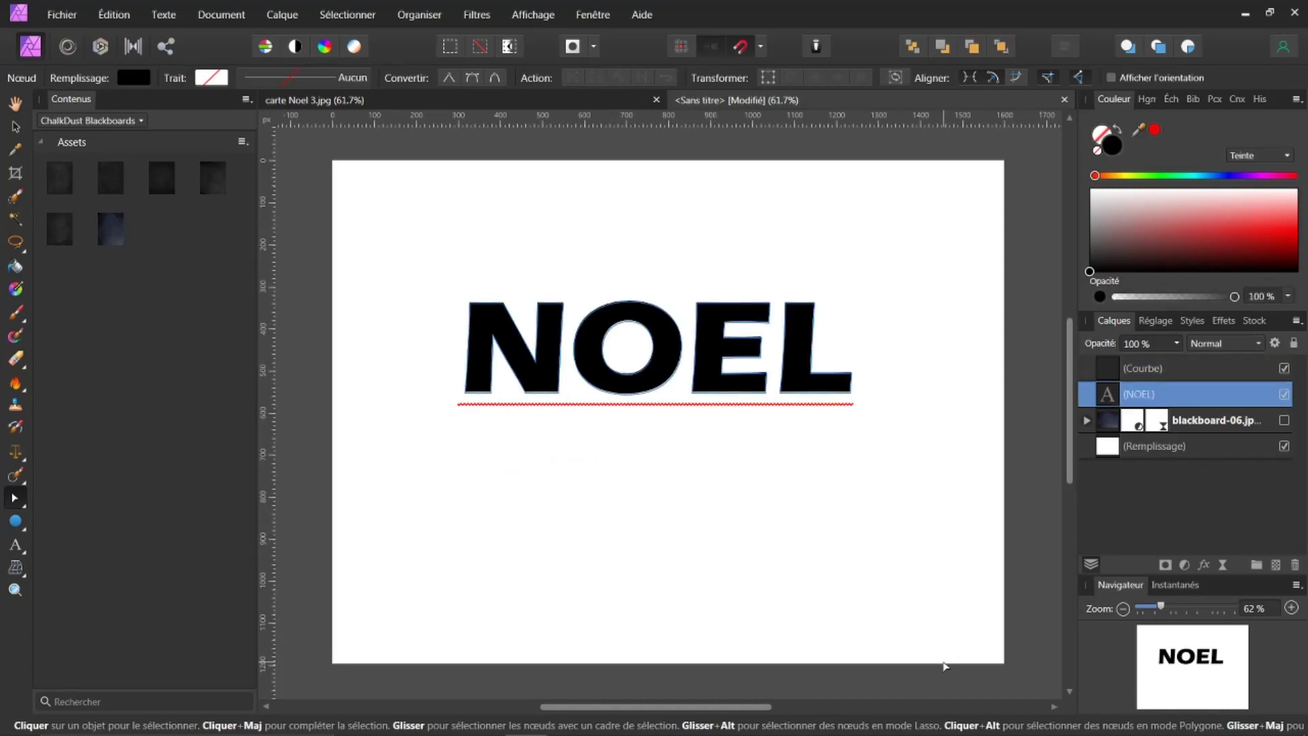
{"action": "left_click", "coordinate": [1102, 369]}
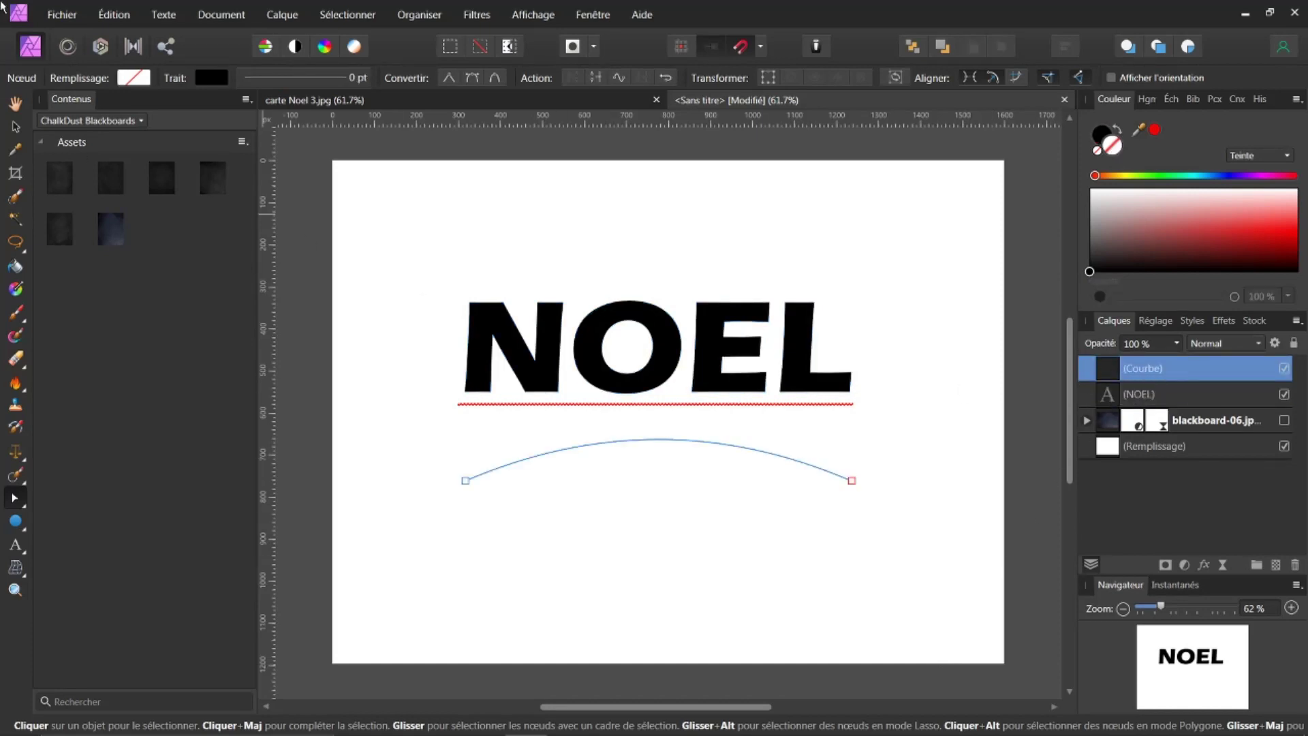
Step: Flatten the arch to about a third of its height and widen it evenly from its centre to about 1060 px
{"action": "left_click", "coordinate": [16, 128]}
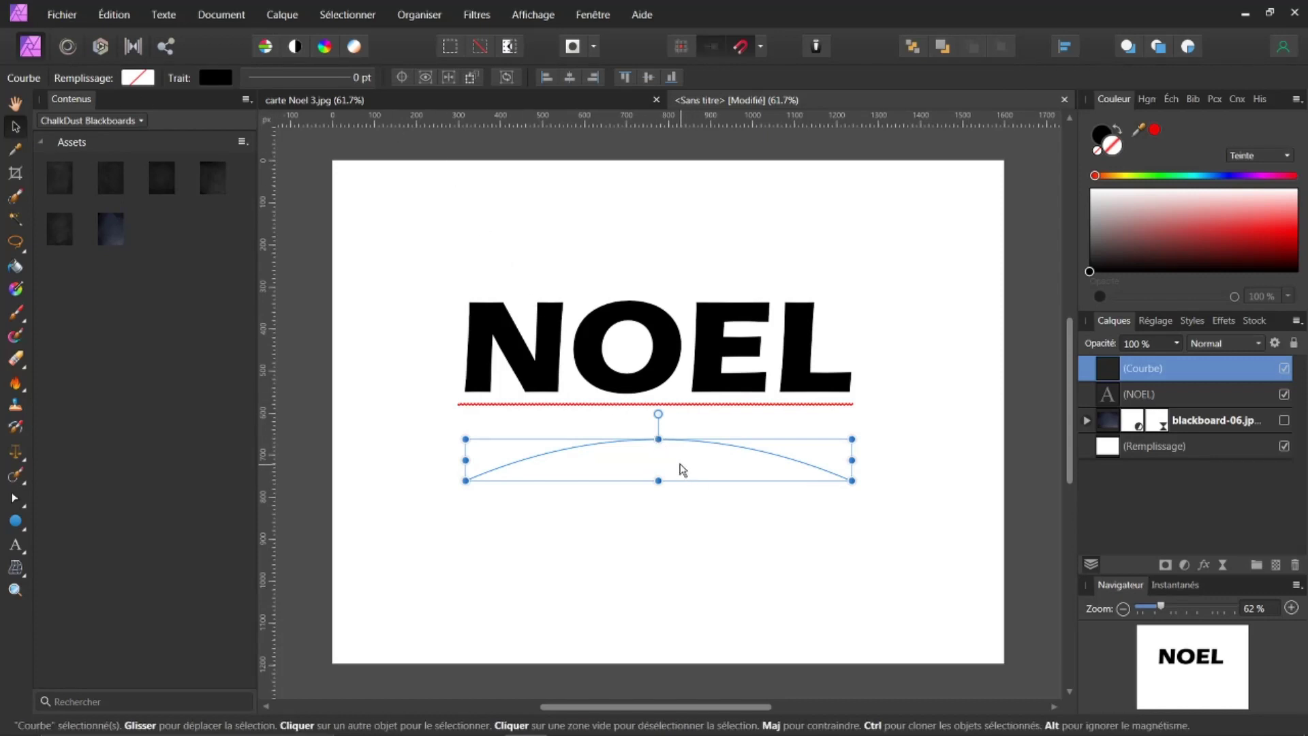
{"action": "mouse_move", "coordinate": [678, 470]}
{"action": "left_mouse_down"}
{"action": "mouse_move", "coordinate": [678, 423]}
{"action": "mouse_move", "coordinate": [672, 458]}
{"action": "mouse_move", "coordinate": [659, 458]}
{"action": "mouse_move", "coordinate": [674, 462]}
{"action": "left_mouse_up"}
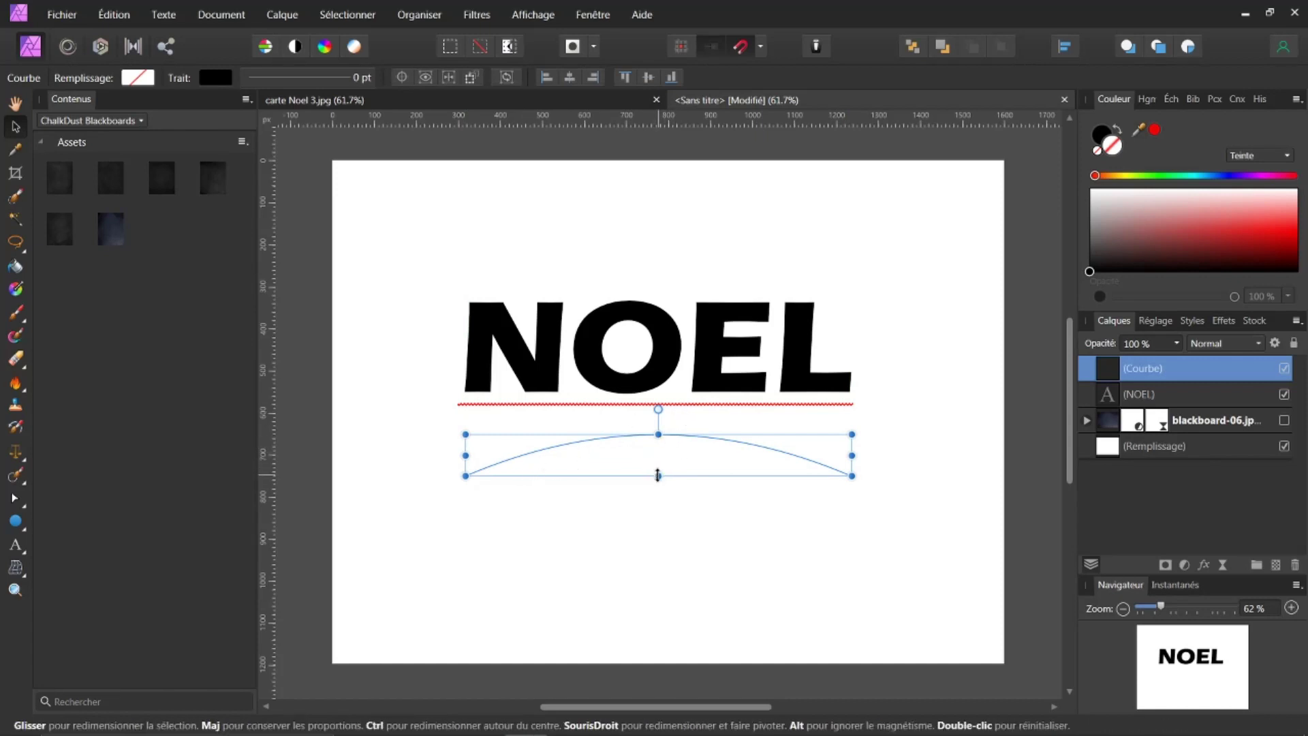
{"action": "left_click_drag", "start_coordinate": [659, 471], "coordinate": [662, 451]}
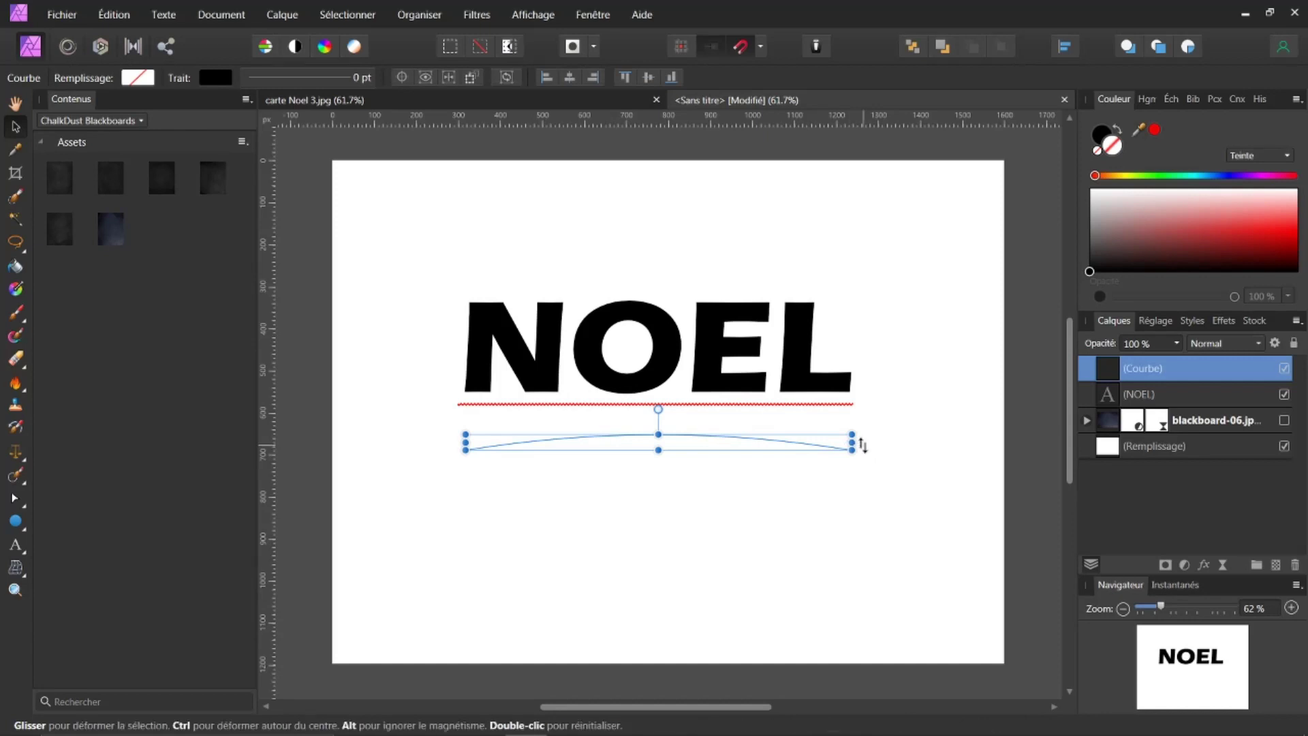
{"action": "left_click_drag", "start_coordinate": [855, 443], "coordinate": [887, 444]}
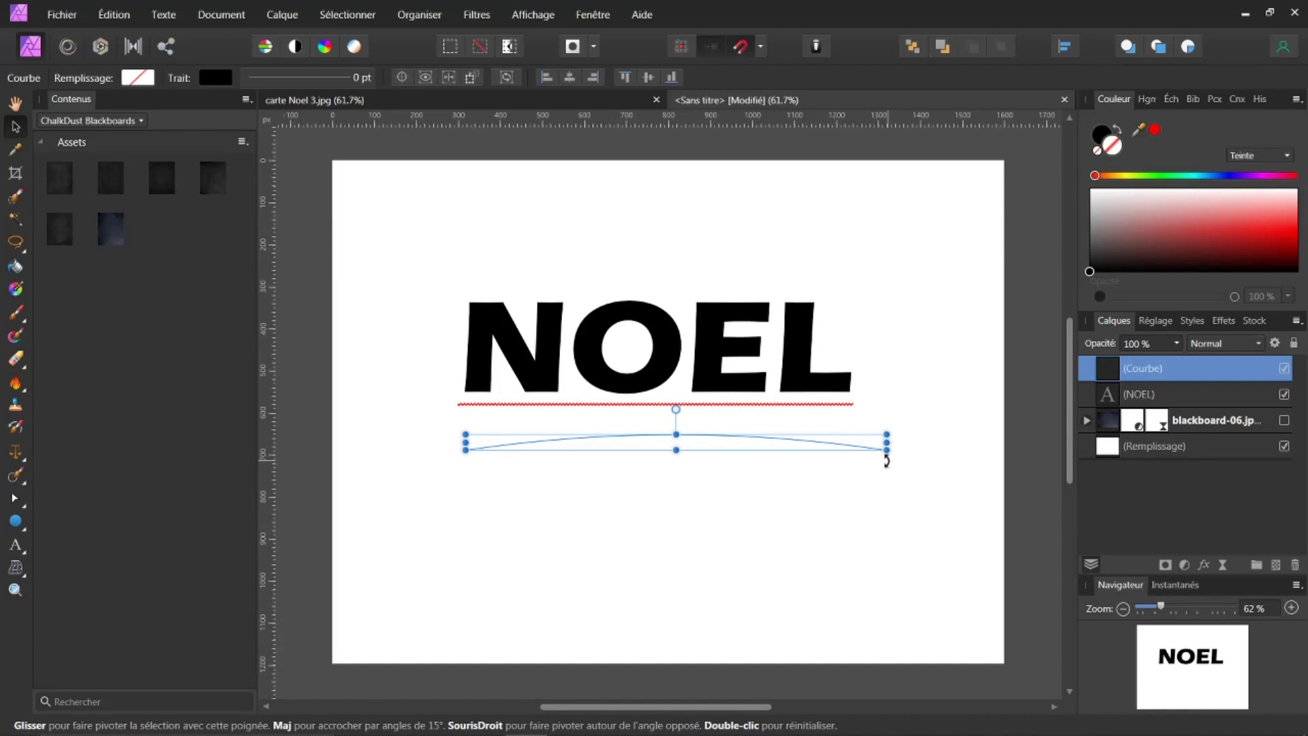
{"action": "key", "text": "ctrl+z"}
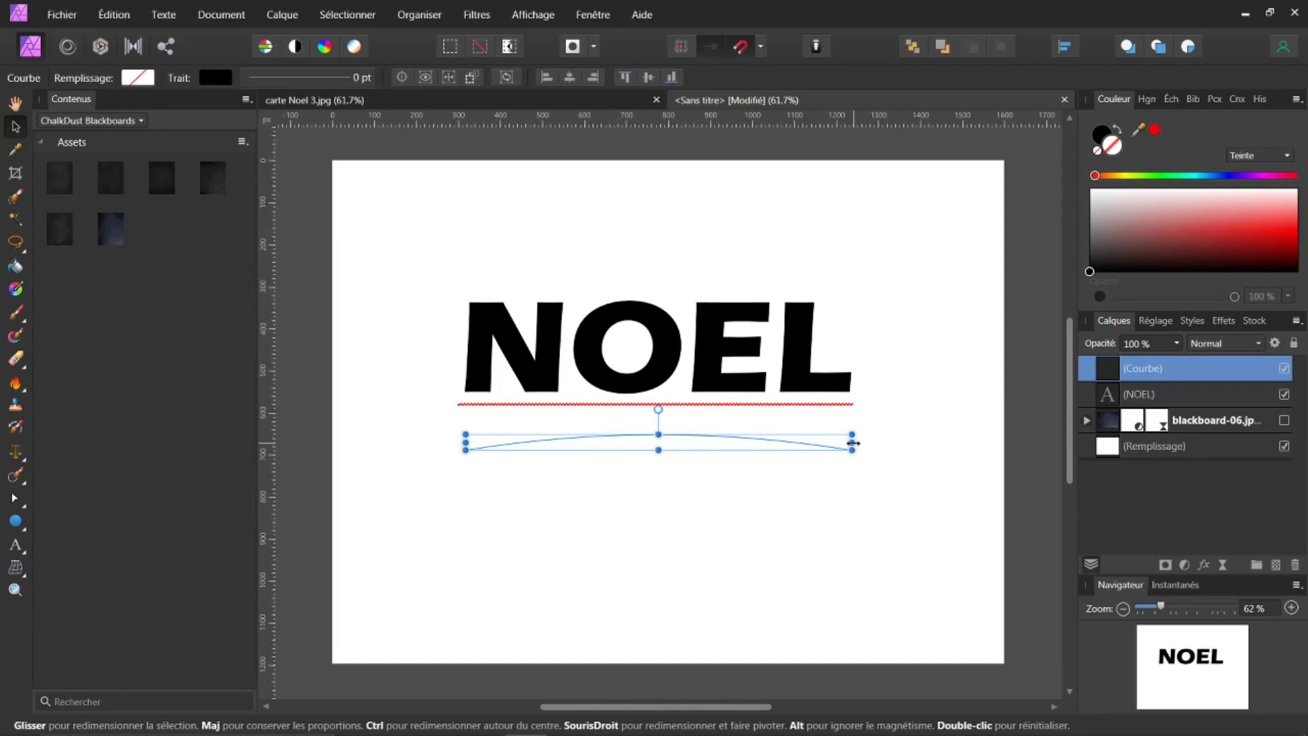
{"action": "left_click_drag", "start_coordinate": [853, 443], "coordinate": [882, 444]}
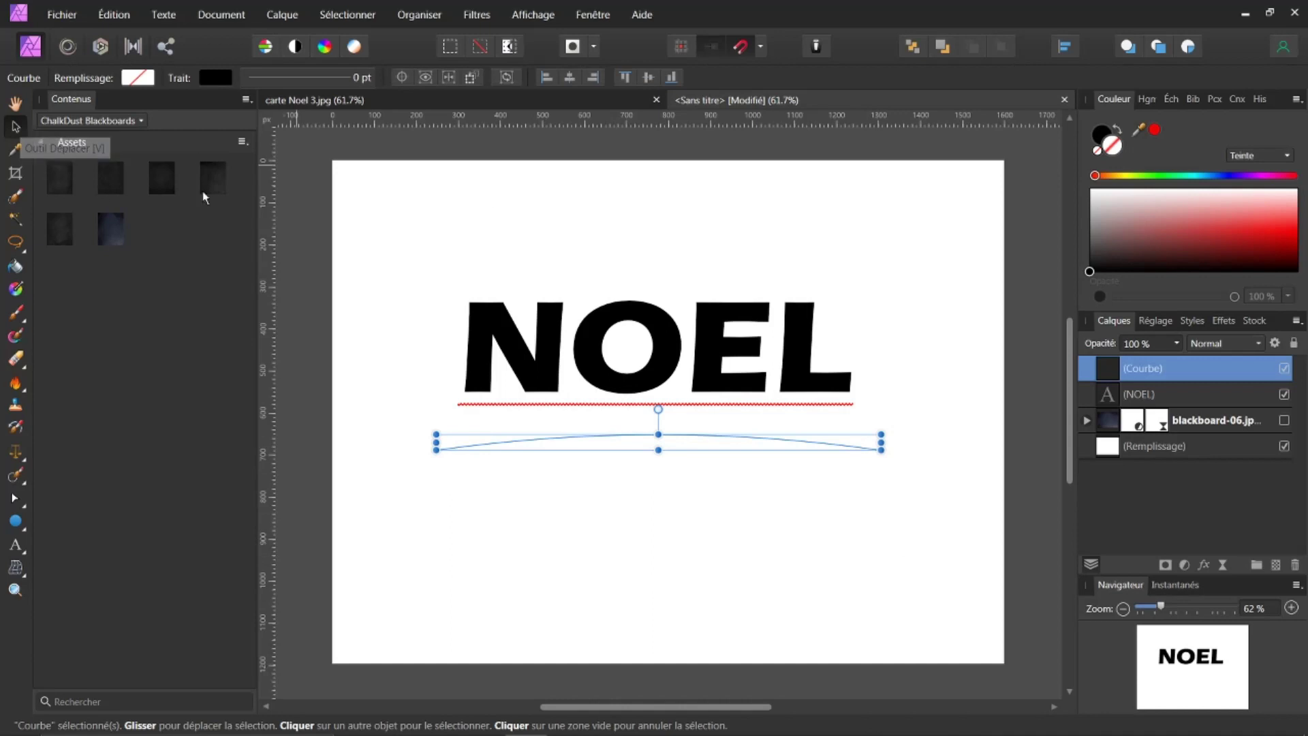
{"action": "left_click_drag", "start_coordinate": [687, 444], "coordinate": [686, 408]}
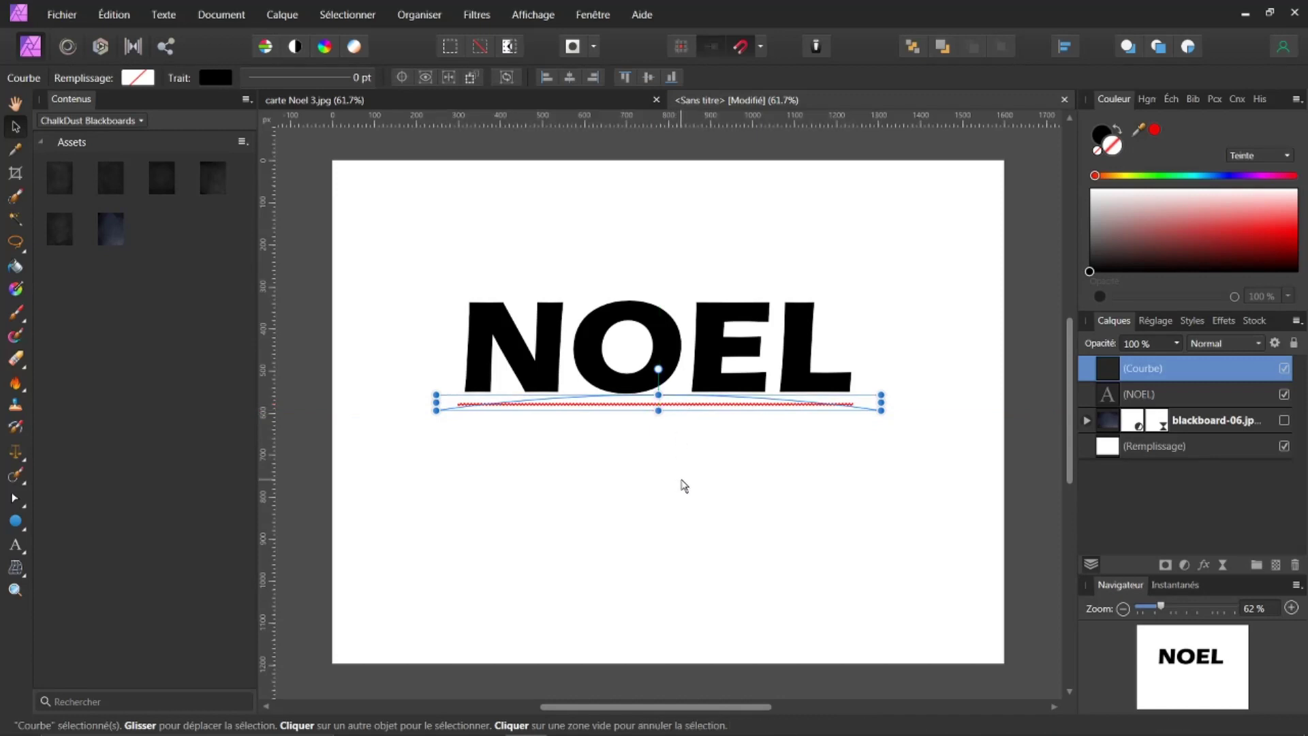
{"action": "left_click_drag", "start_coordinate": [690, 407], "coordinate": [686, 444]}
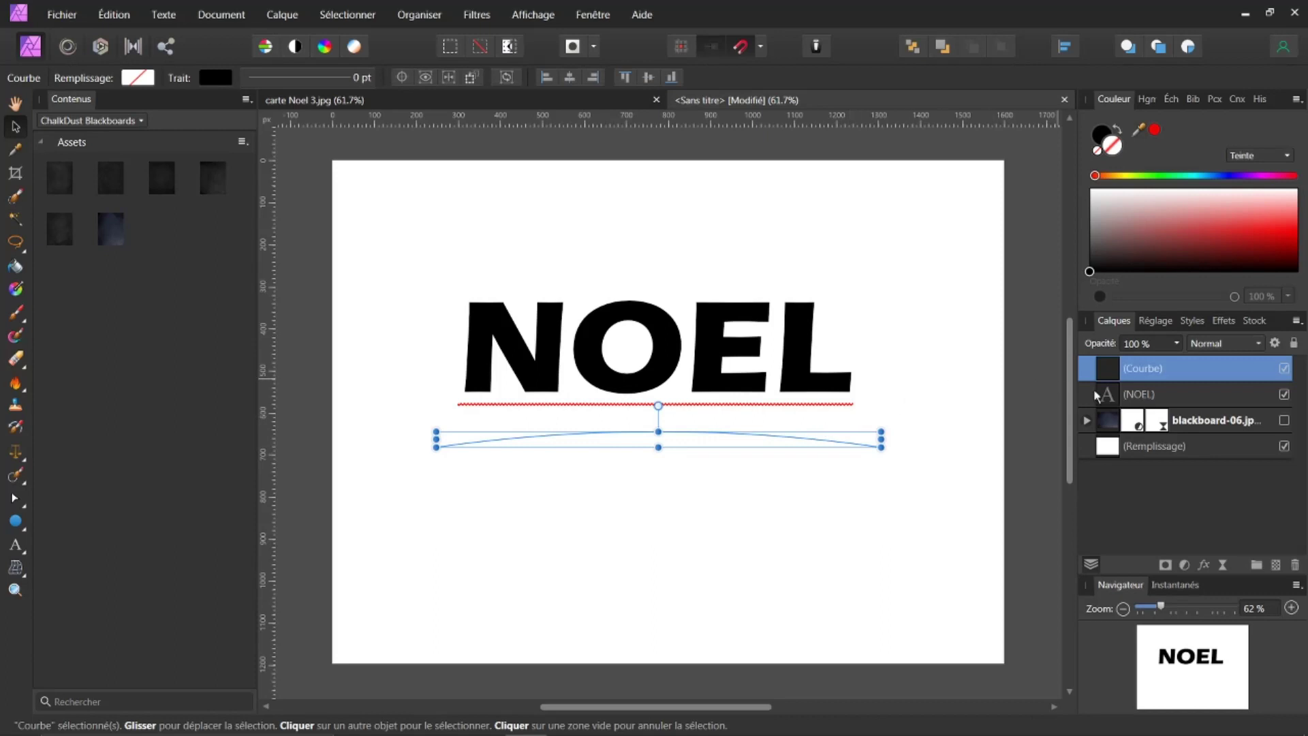
{"action": "left_click", "coordinate": [1108, 398]}
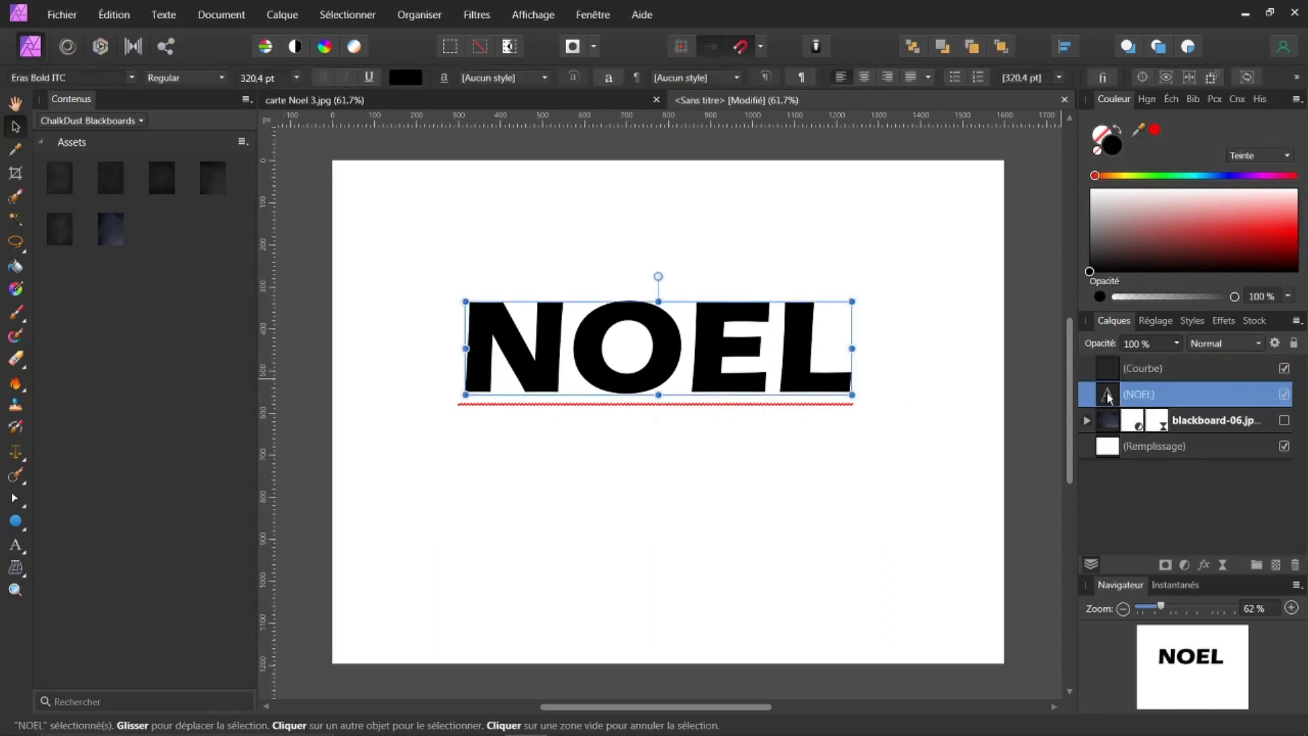
{"action": "left_click_drag", "start_coordinate": [1110, 394], "coordinate": [1116, 374]}
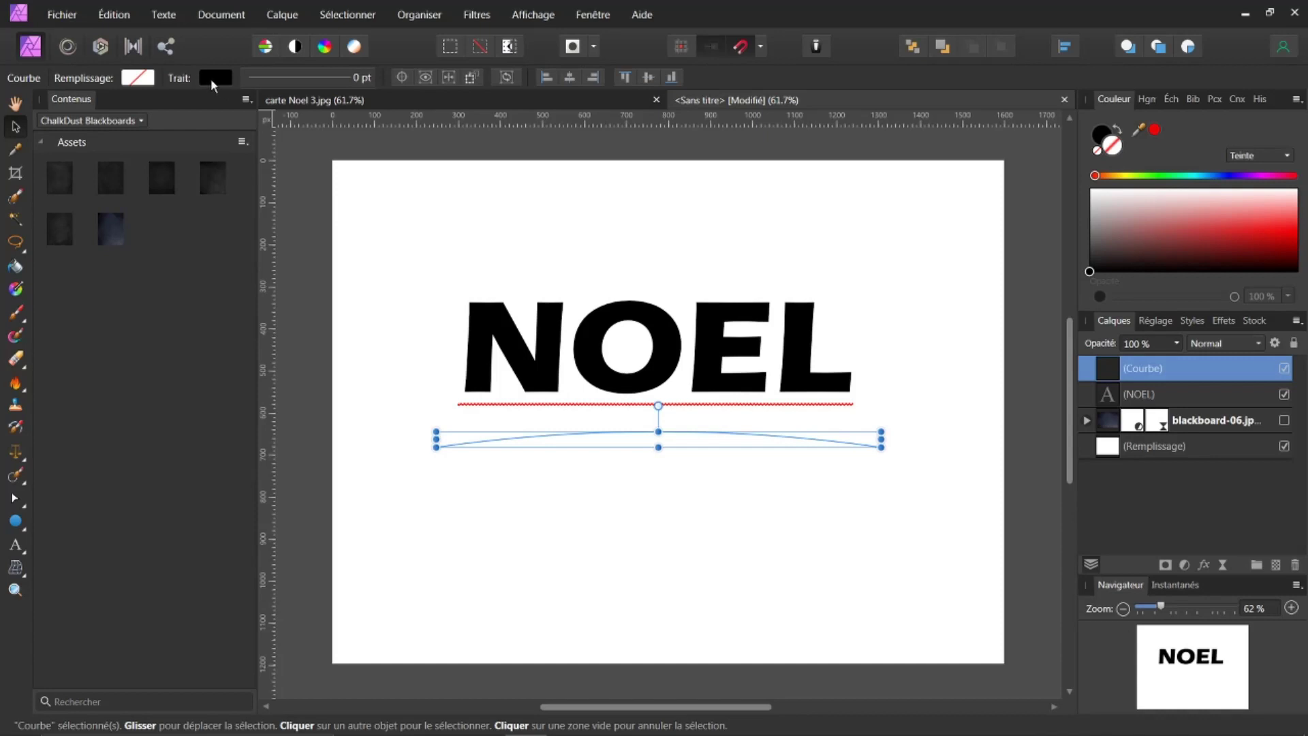
Step: Set the arch's stroke width to 2.8 pt and move it up until its peak touches the base of the NOEL letters
{"action": "left_click", "coordinate": [306, 79]}
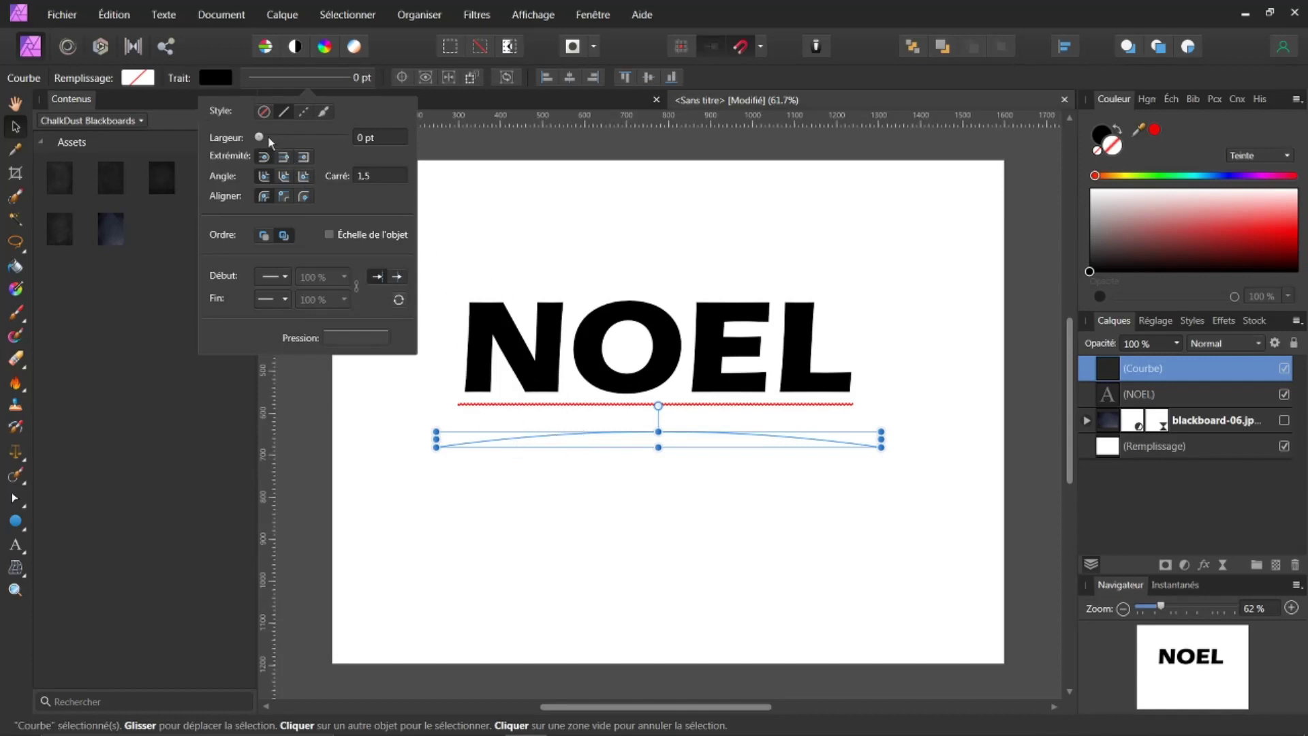
{"action": "mouse_move", "coordinate": [260, 137]}
{"action": "left_mouse_down"}
{"action": "mouse_move", "coordinate": [290, 137]}
{"action": "mouse_move", "coordinate": [295, 153]}
{"action": "mouse_move", "coordinate": [276, 146]}
{"action": "mouse_move", "coordinate": [288, 160]}
{"action": "left_mouse_up"}
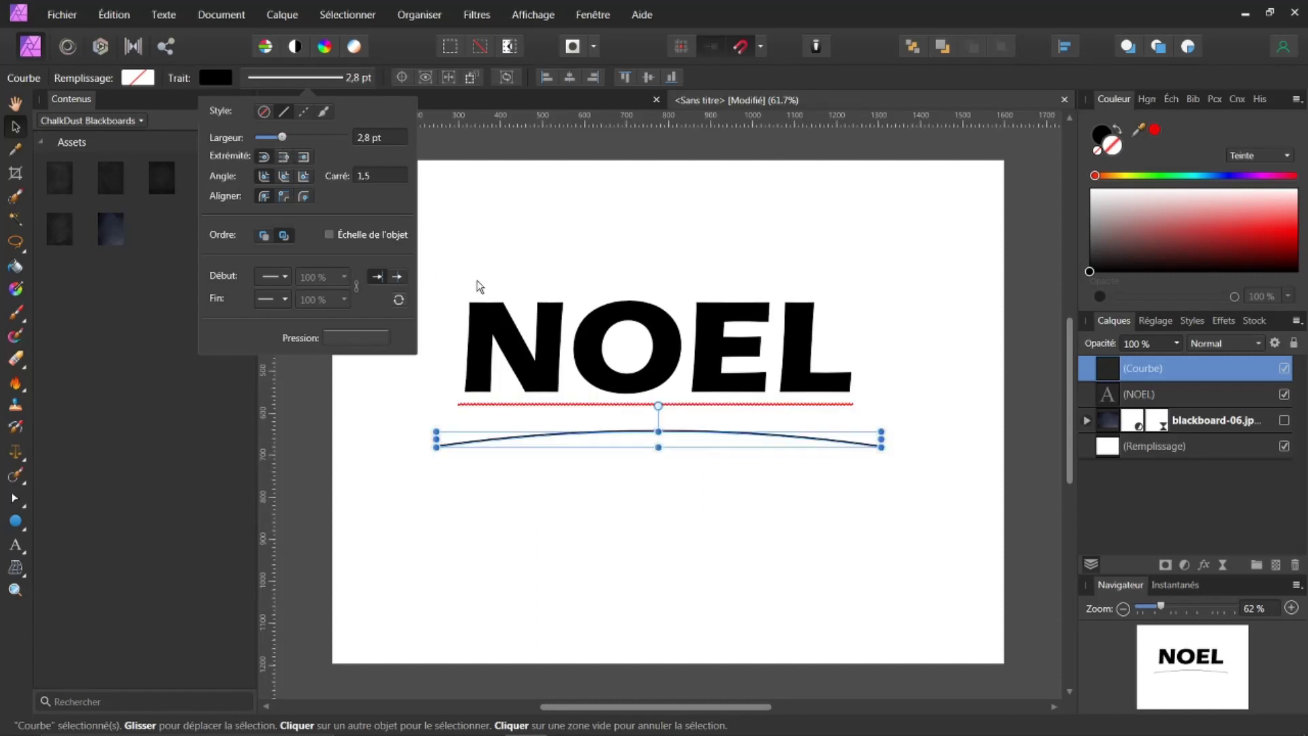
{"action": "left_click", "coordinate": [17, 126]}
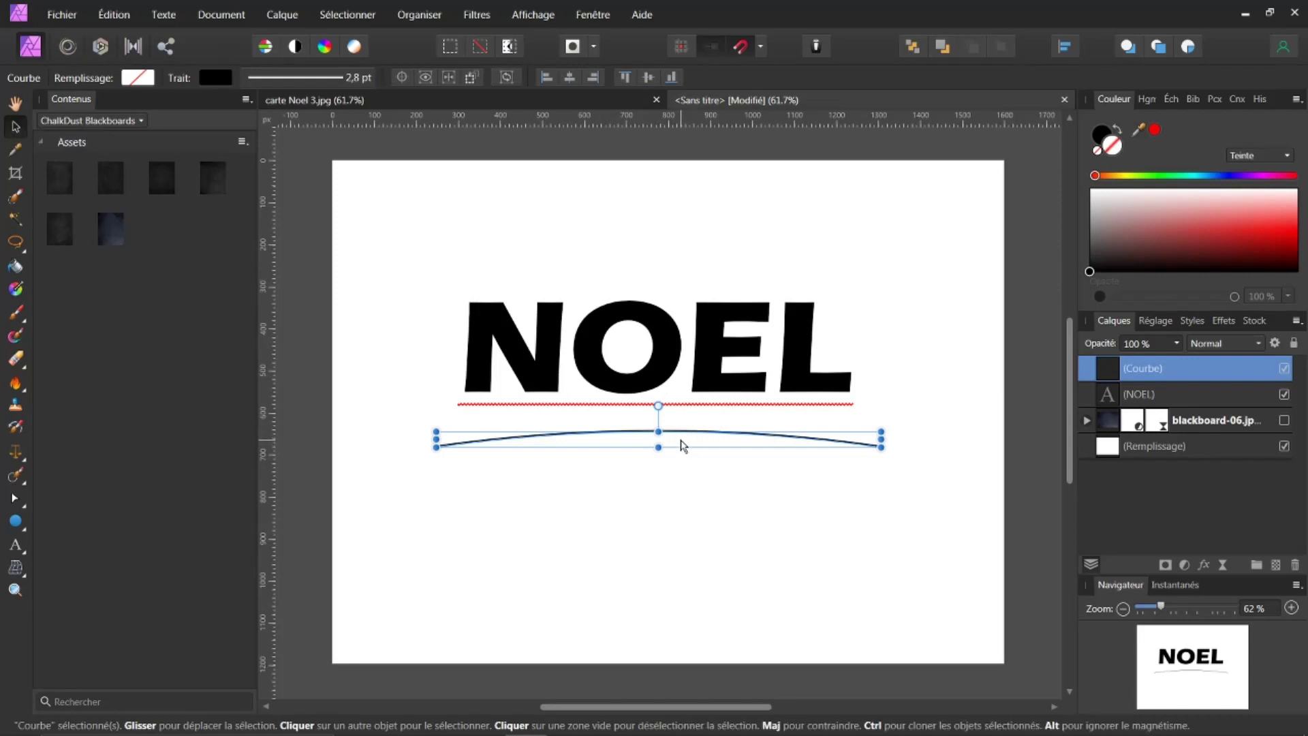
{"action": "left_click_drag", "start_coordinate": [680, 439], "coordinate": [679, 408]}
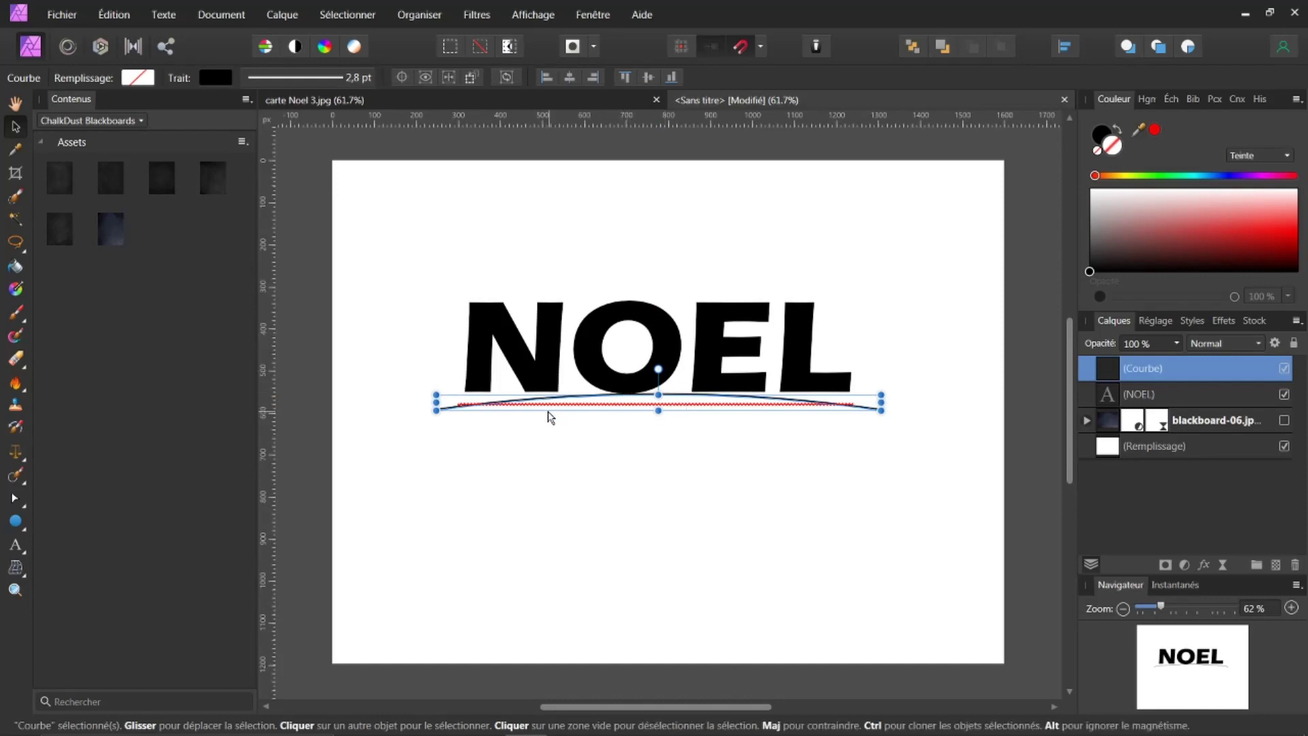
Step: Move the NOEL text layer above the arch curve in the layer stack
{"action": "scroll", "coordinate": [557, 402], "scroll_direction": "up", "scroll_amount": 3}
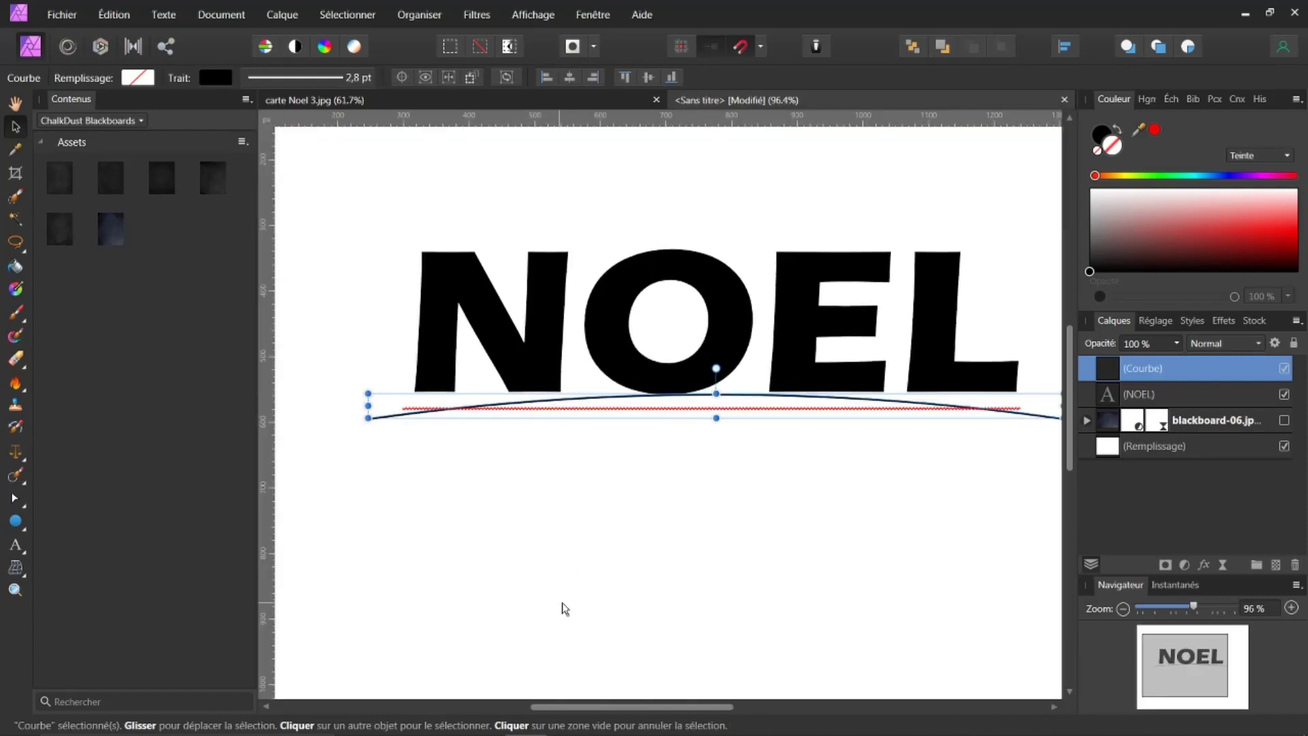
{"action": "left_click_drag", "start_coordinate": [590, 707], "coordinate": [606, 707]}
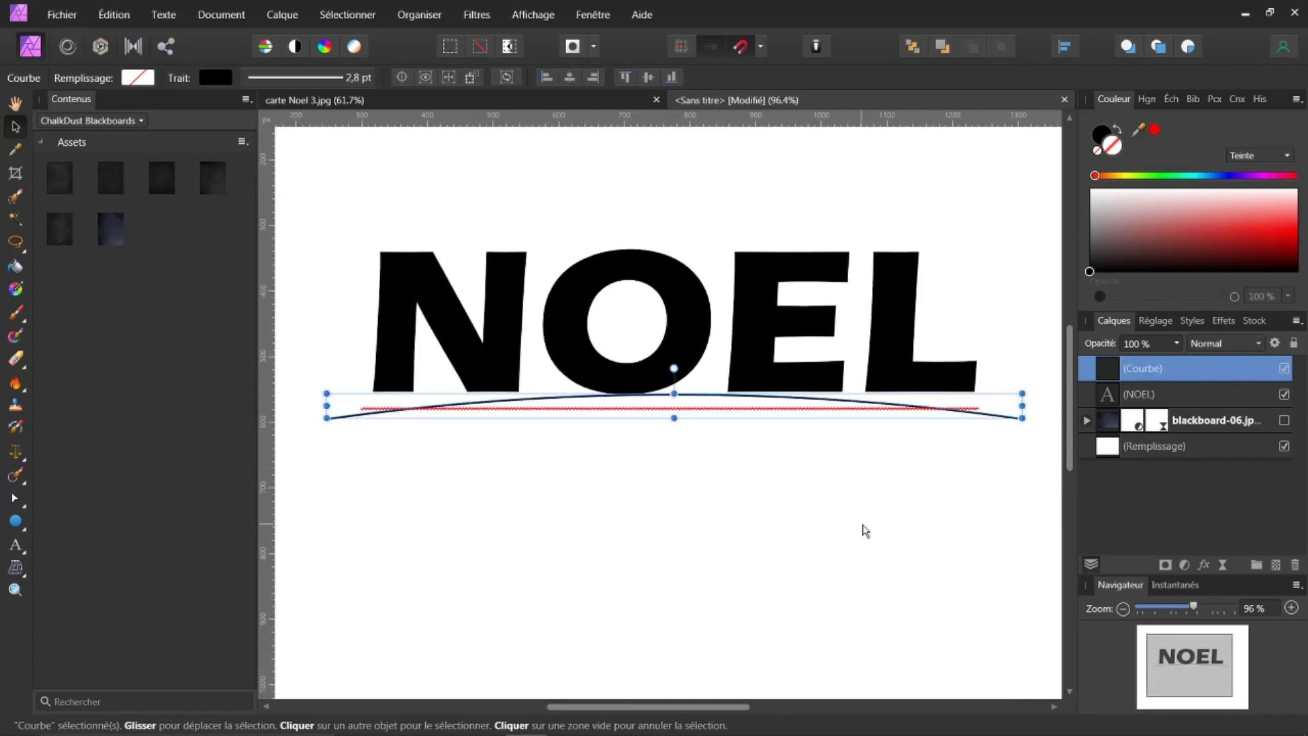
{"action": "left_click", "coordinate": [1111, 393]}
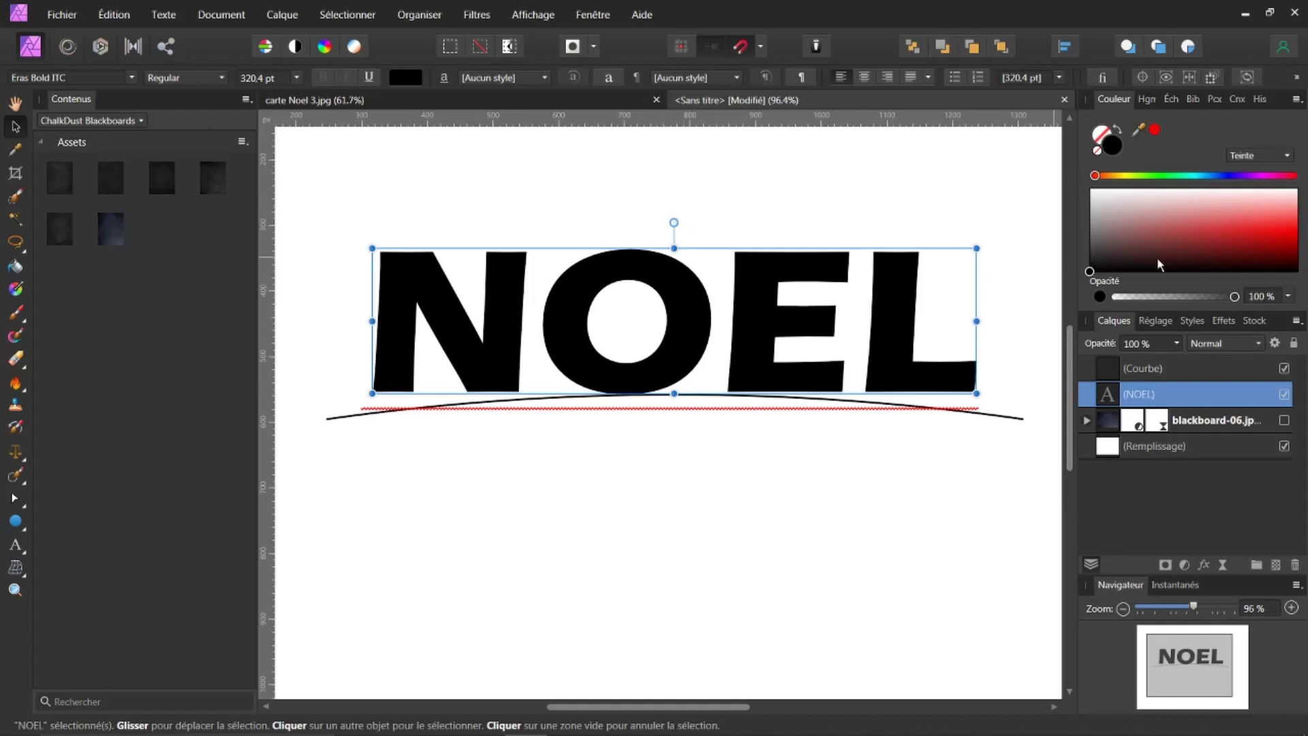
{"action": "left_click_drag", "start_coordinate": [1106, 398], "coordinate": [1107, 368]}
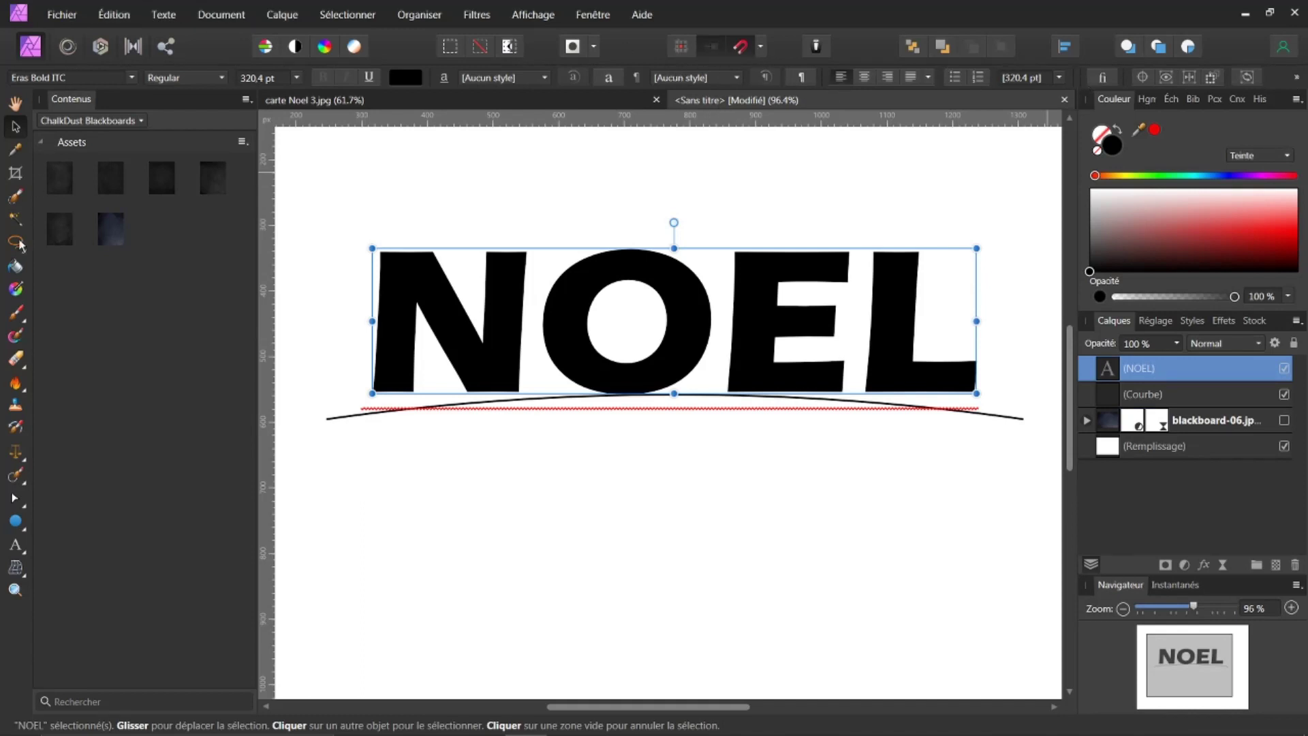
Step: Convert the NOEL text to curves and expand the resulting group to show the separate letter shapes
{"action": "left_click", "coordinate": [1298, 80]}
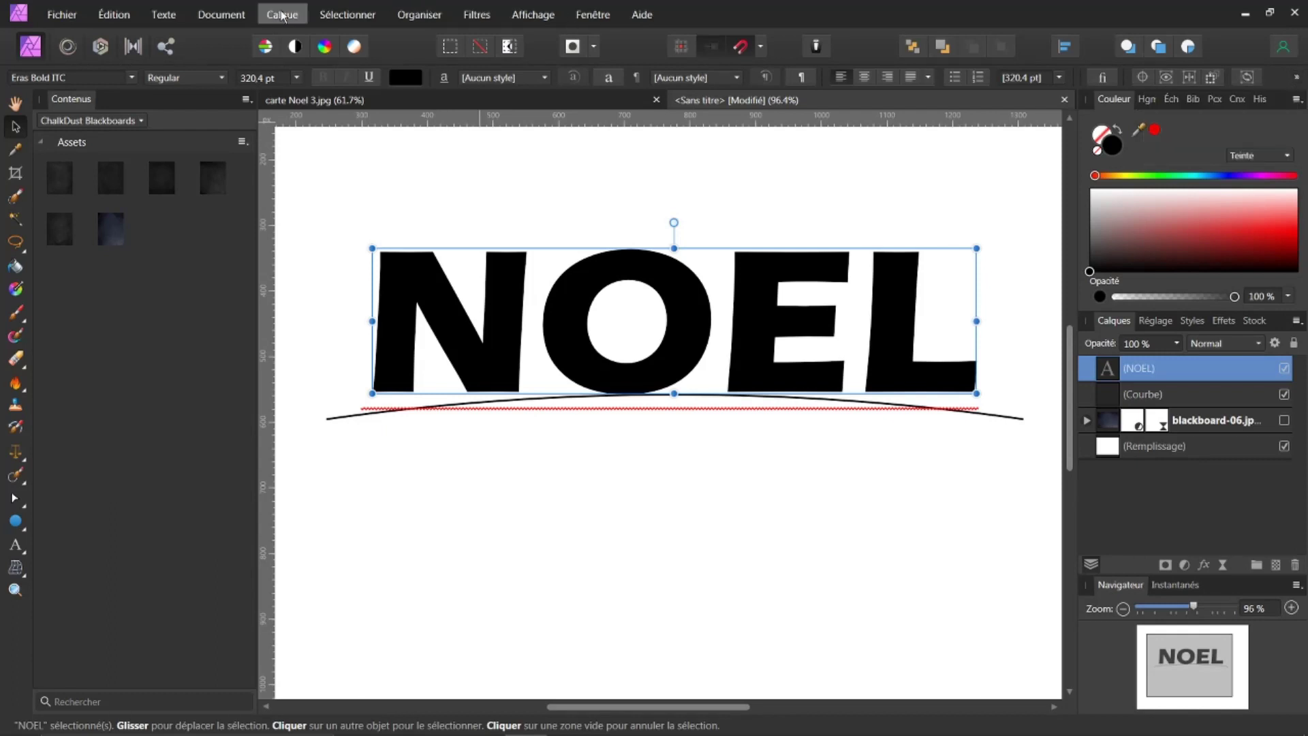
{"action": "left_click", "coordinate": [283, 16]}
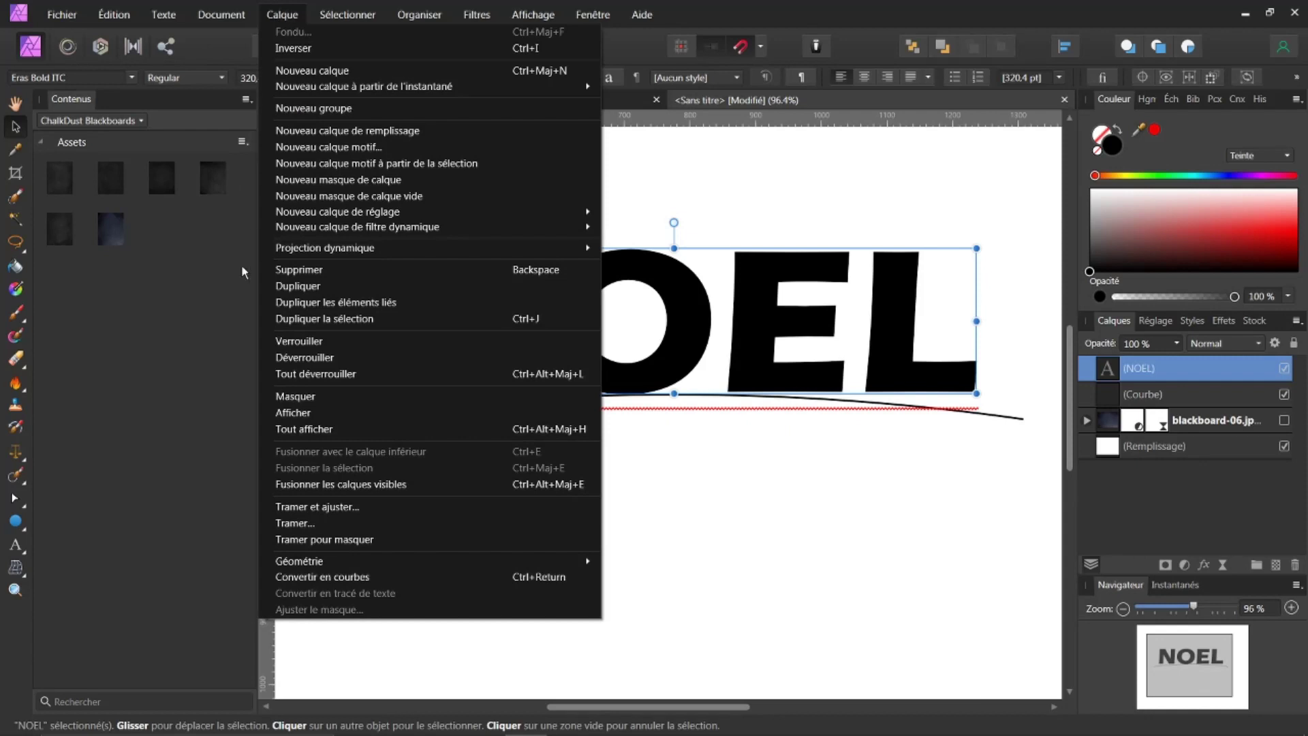
{"action": "left_click", "coordinate": [329, 578]}
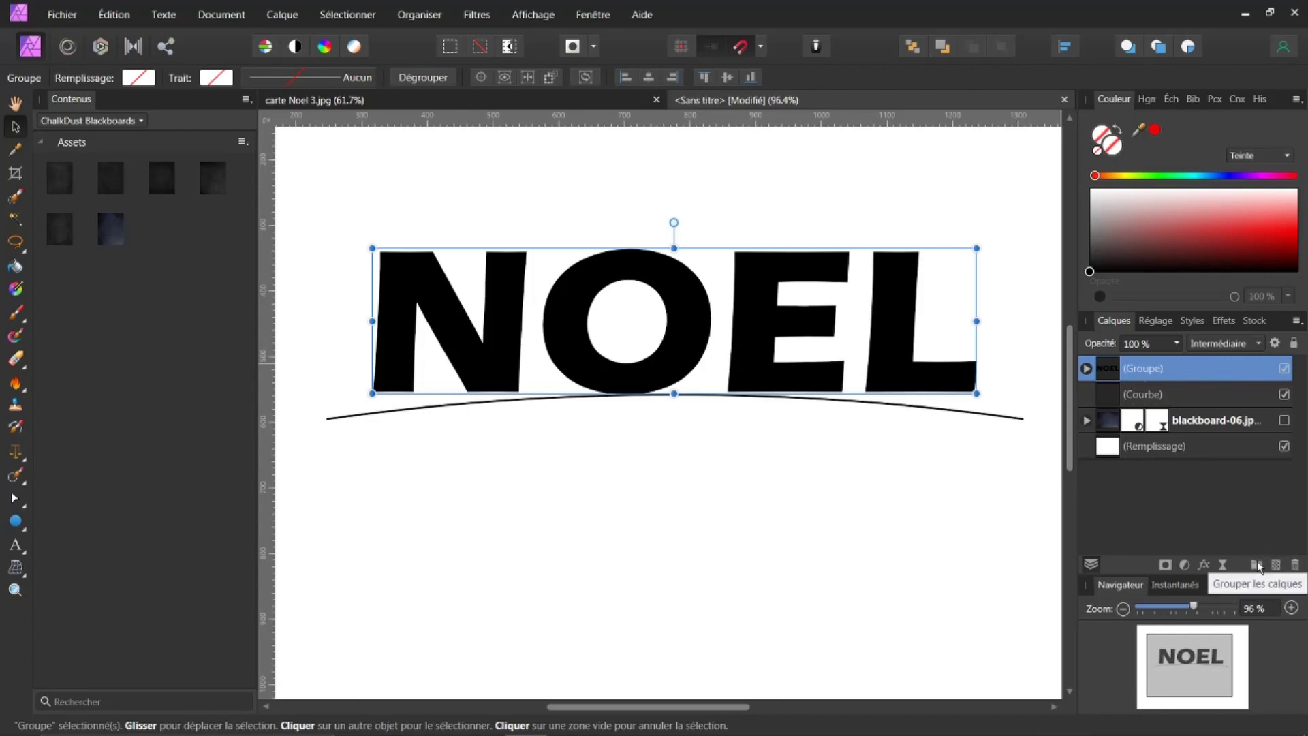
{"action": "left_click", "coordinate": [1086, 370]}
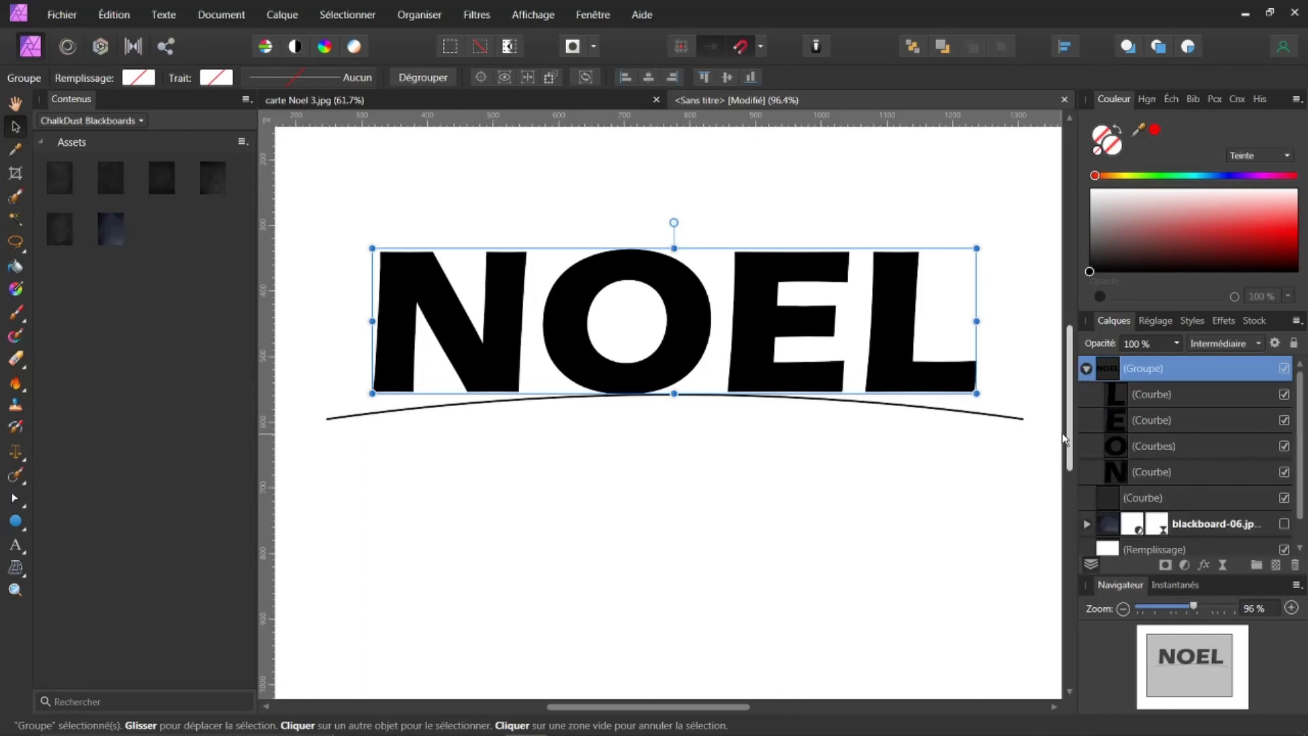
Step: Examine the NOEL group by selecting its L, O and N shapes individually and the group as a whole
{"action": "left_click", "coordinate": [1139, 399]}
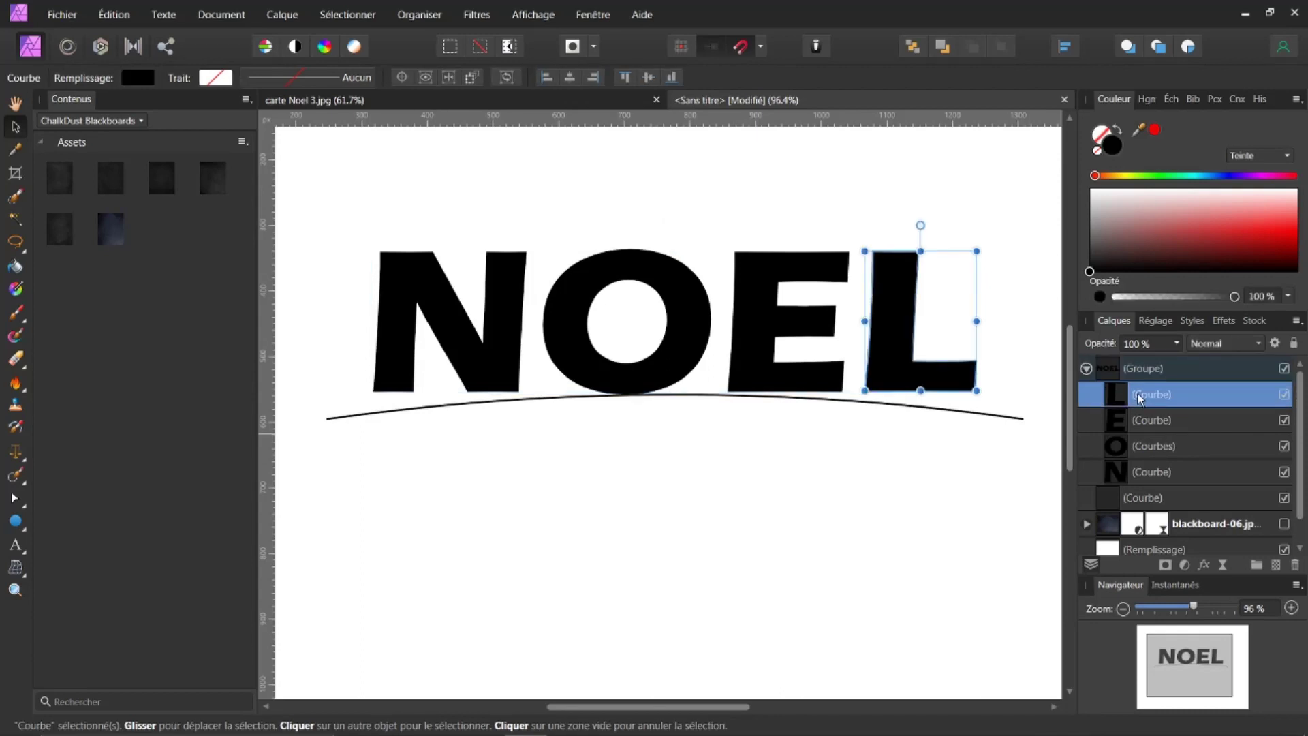
{"action": "left_click", "coordinate": [1122, 447]}
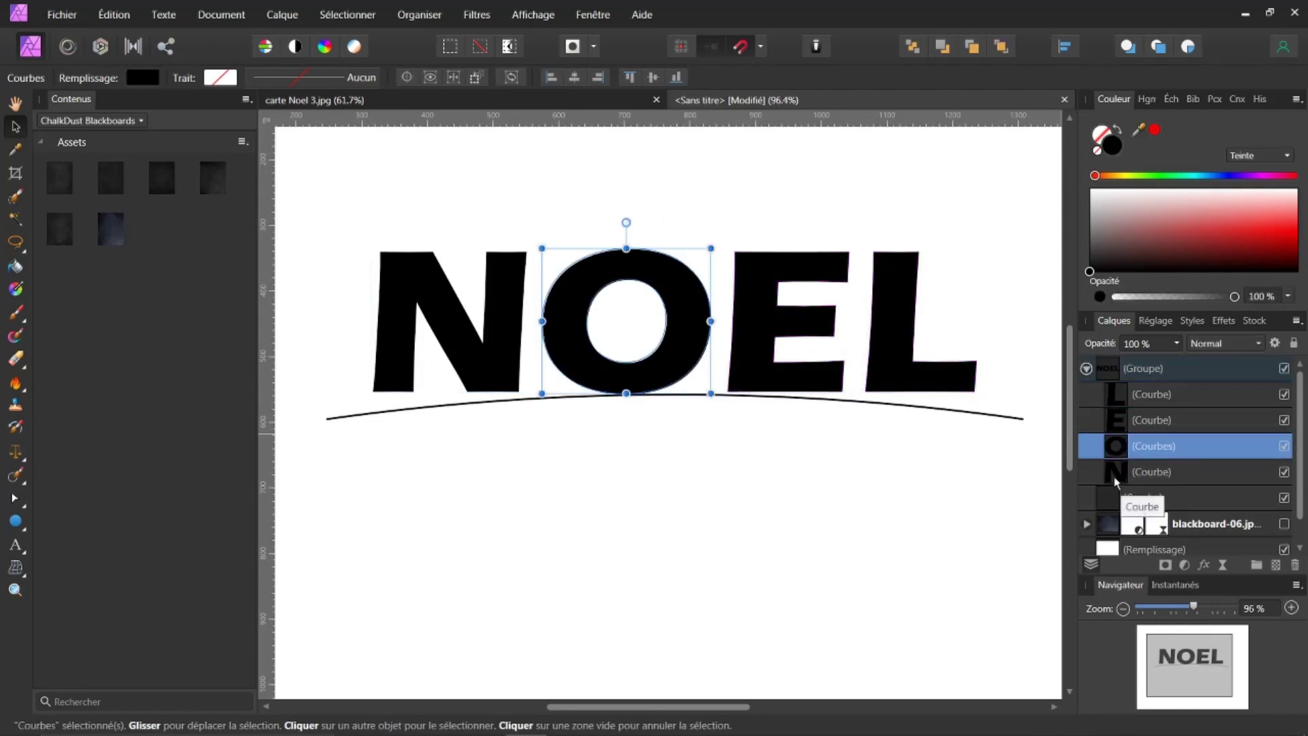
{"action": "left_click", "coordinate": [1115, 476]}
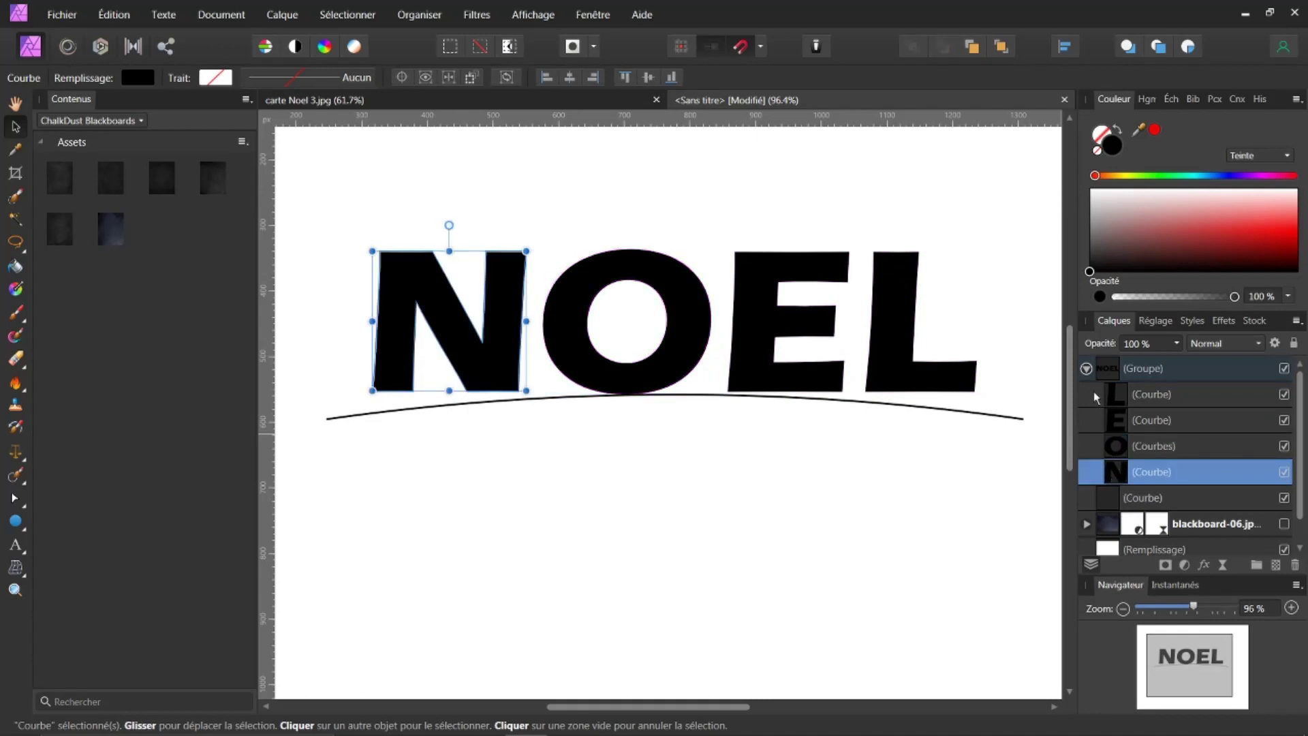
{"action": "left_click", "coordinate": [1086, 368]}
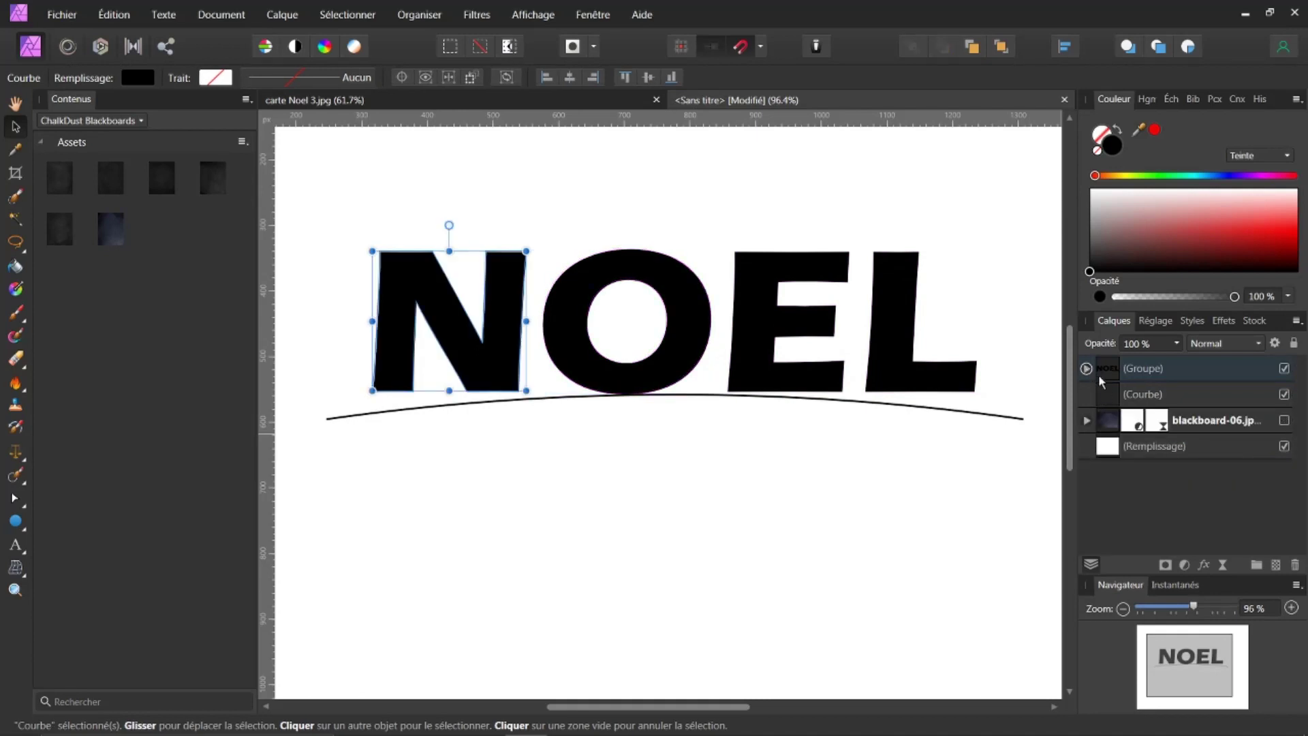
{"action": "left_click", "coordinate": [1111, 367]}
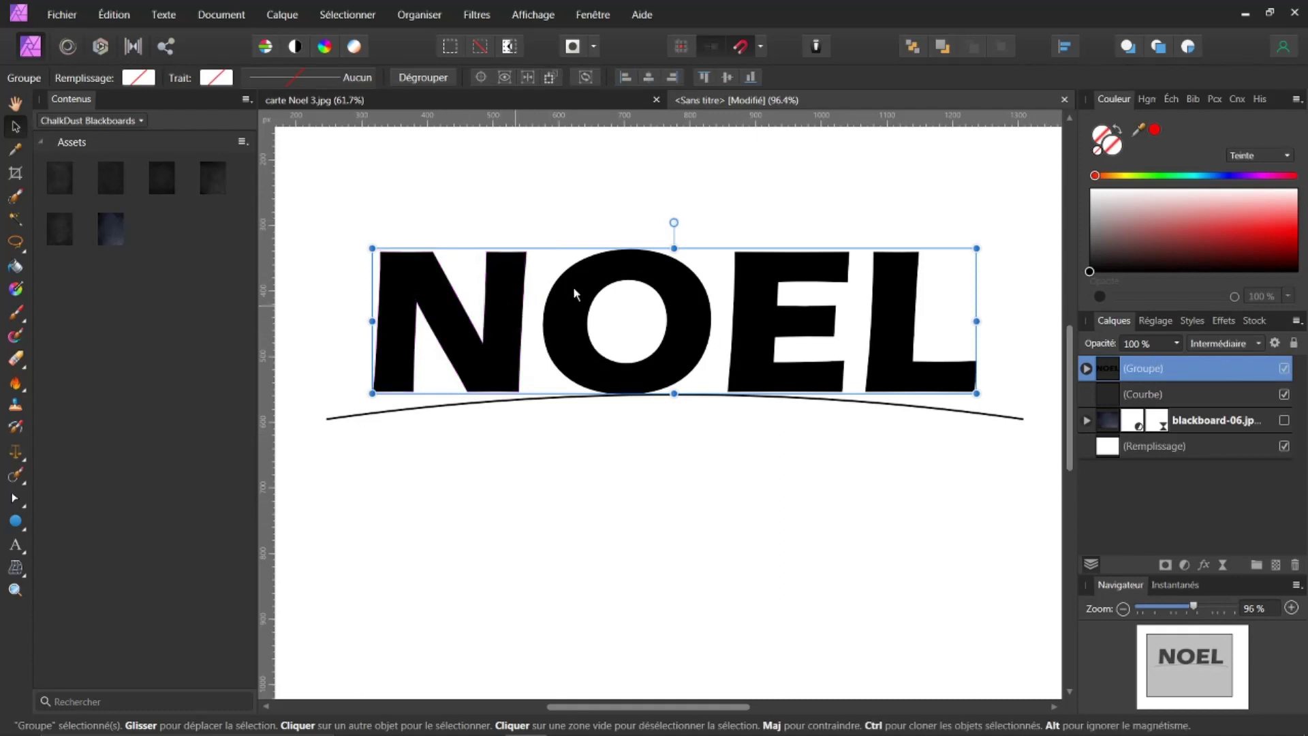
{"action": "double_click", "coordinate": [504, 305]}
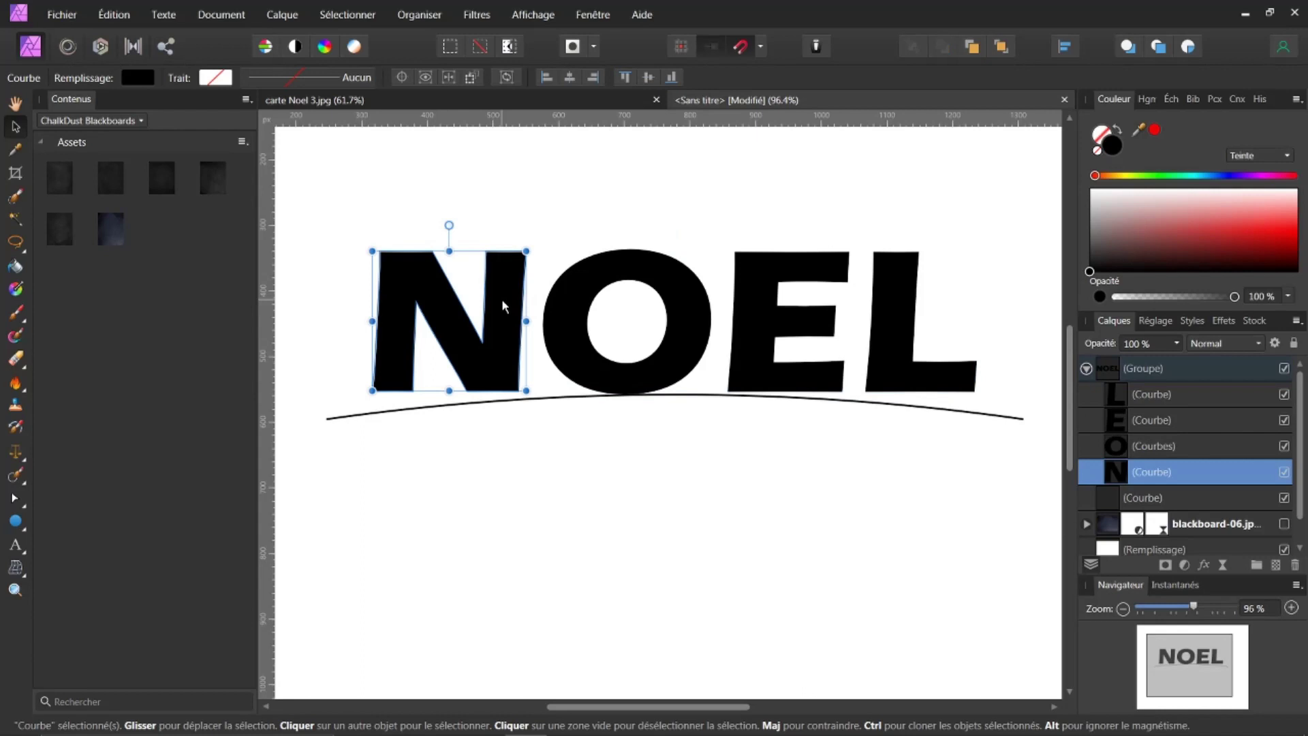
{"action": "left_click", "coordinate": [501, 298]}
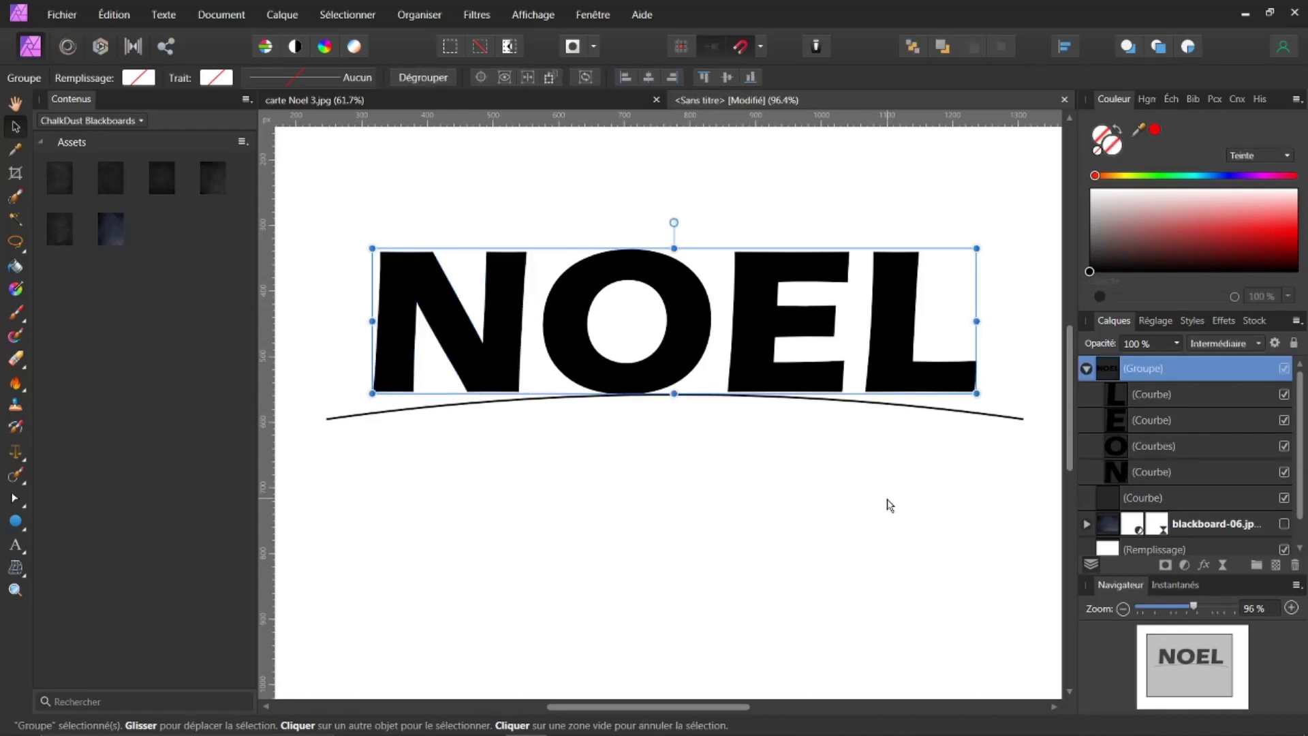
Step: Ungroup the NOEL group into four separate letter curves and check that the letters can be selected individually
{"action": "left_click", "coordinate": [1086, 369]}
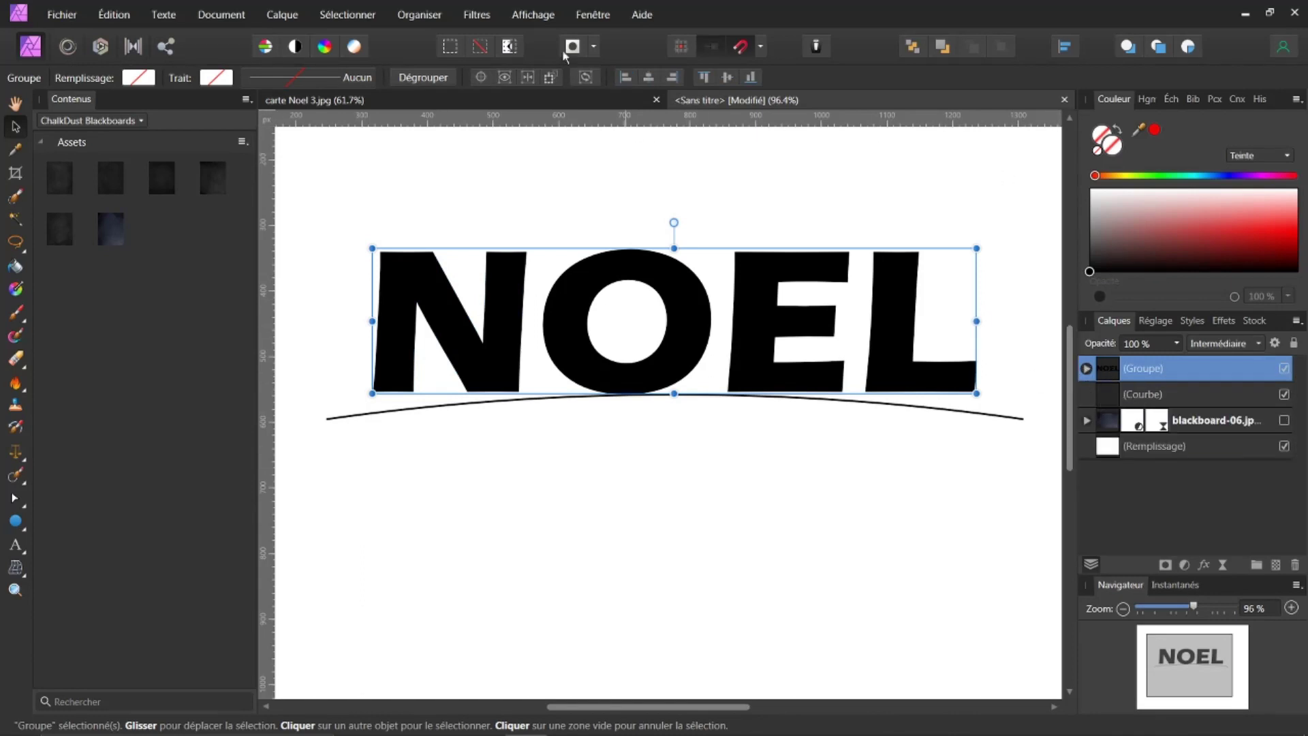
{"action": "left_click", "coordinate": [423, 17]}
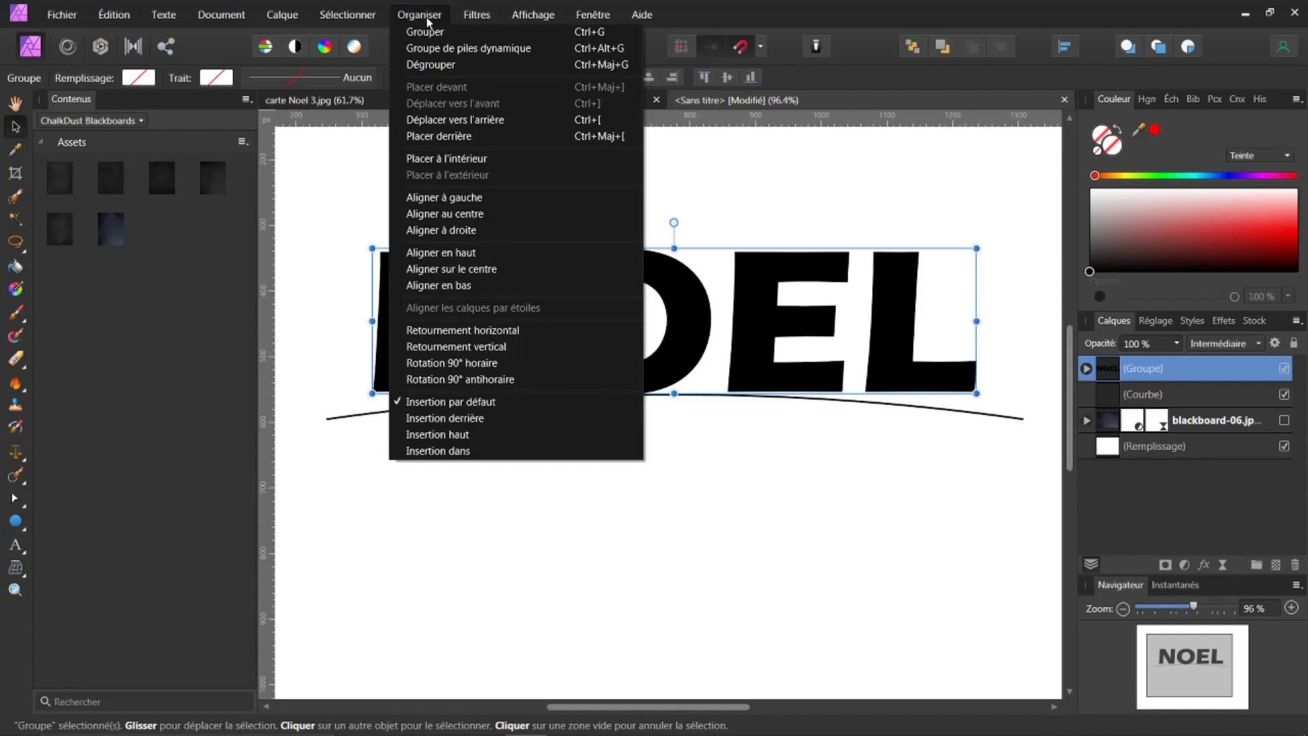
{"action": "left_click", "coordinate": [432, 65]}
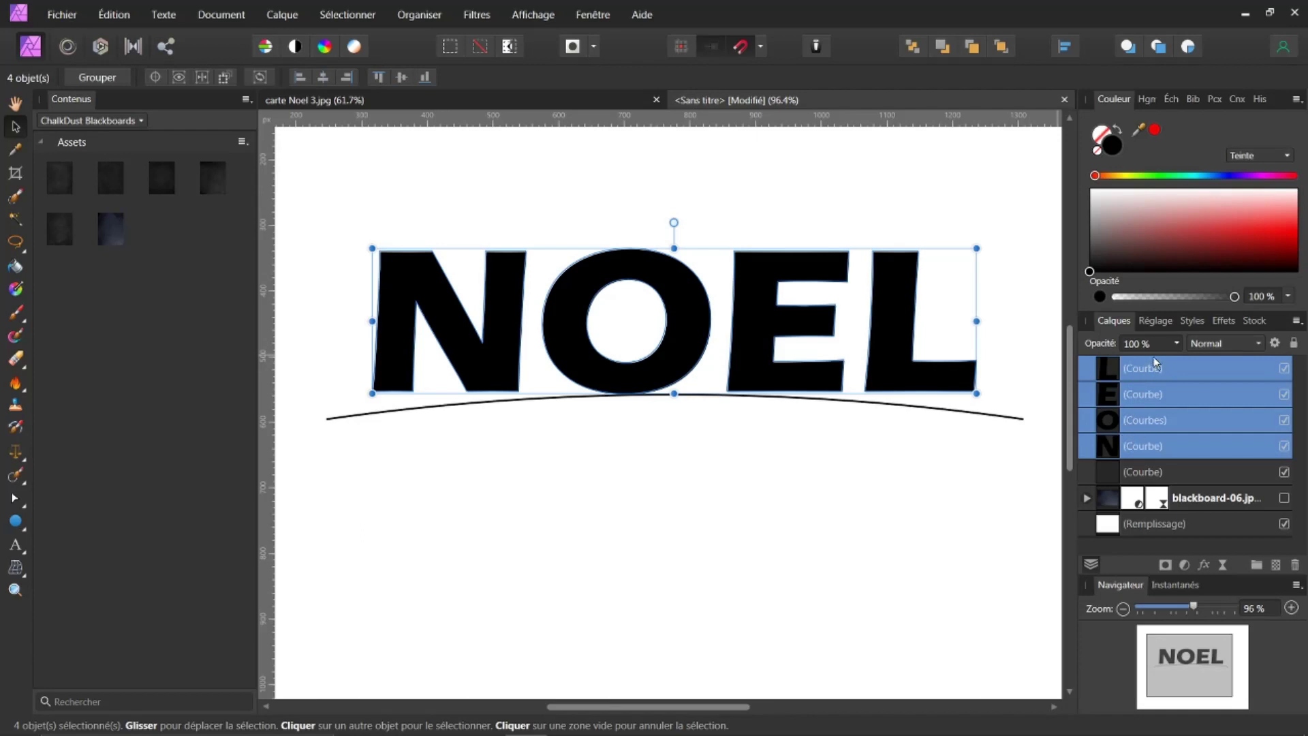
{"action": "left_click", "coordinate": [497, 342]}
{"action": "left_click", "coordinate": [578, 341]}
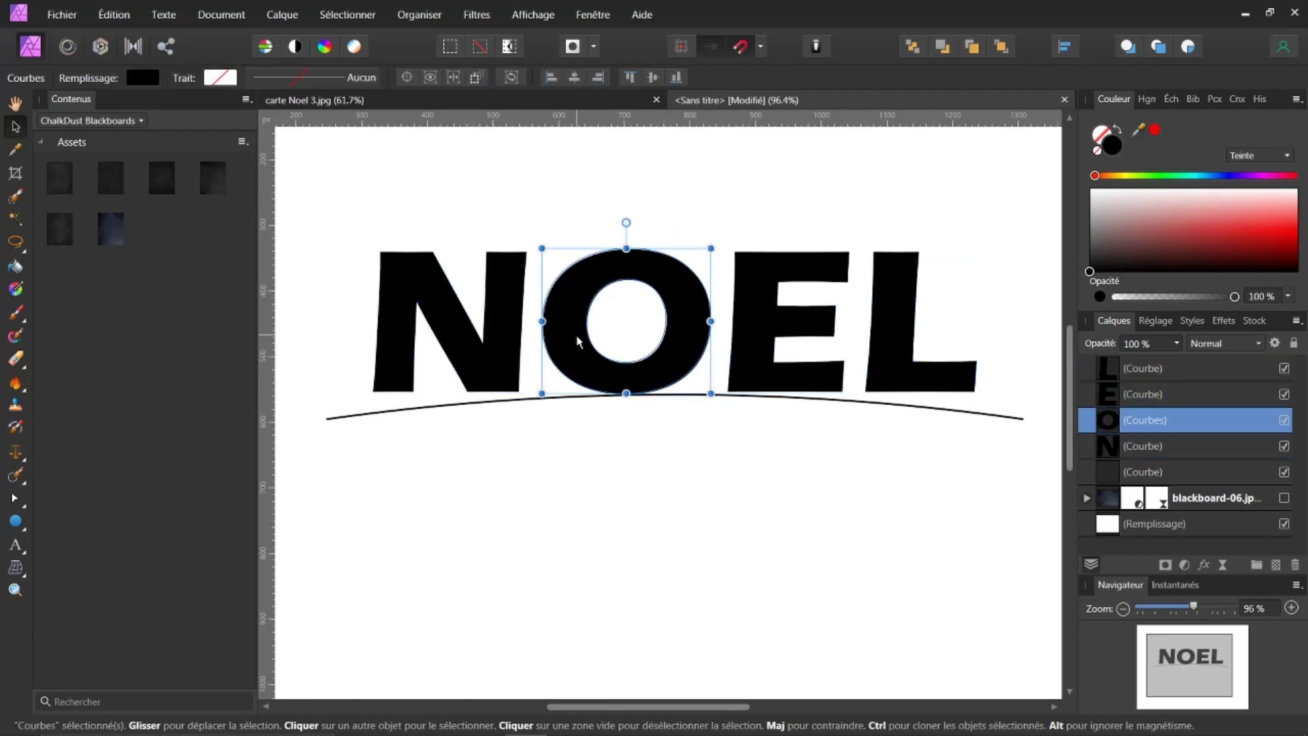
{"action": "left_click", "coordinate": [748, 330]}
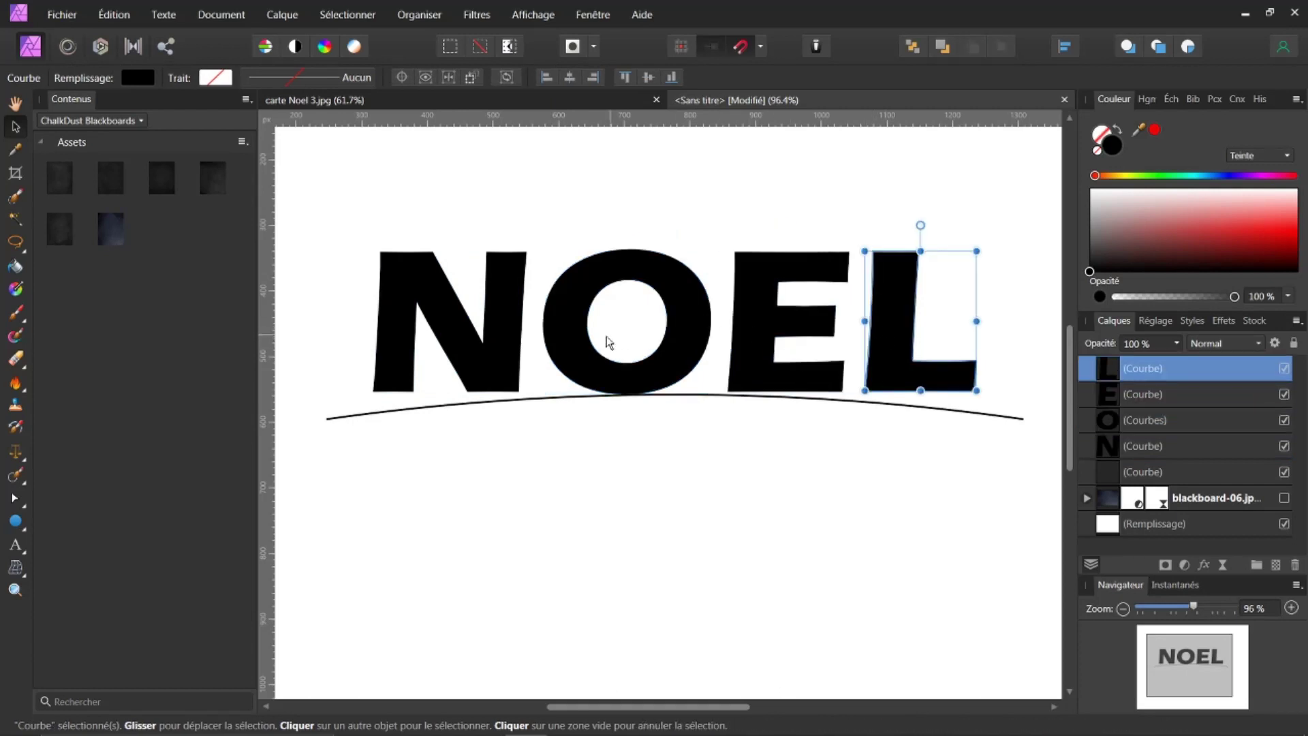
Step: Stretch the N and the L downward from their bases until their inner lower corners touch the arch
{"action": "left_click", "coordinate": [504, 325]}
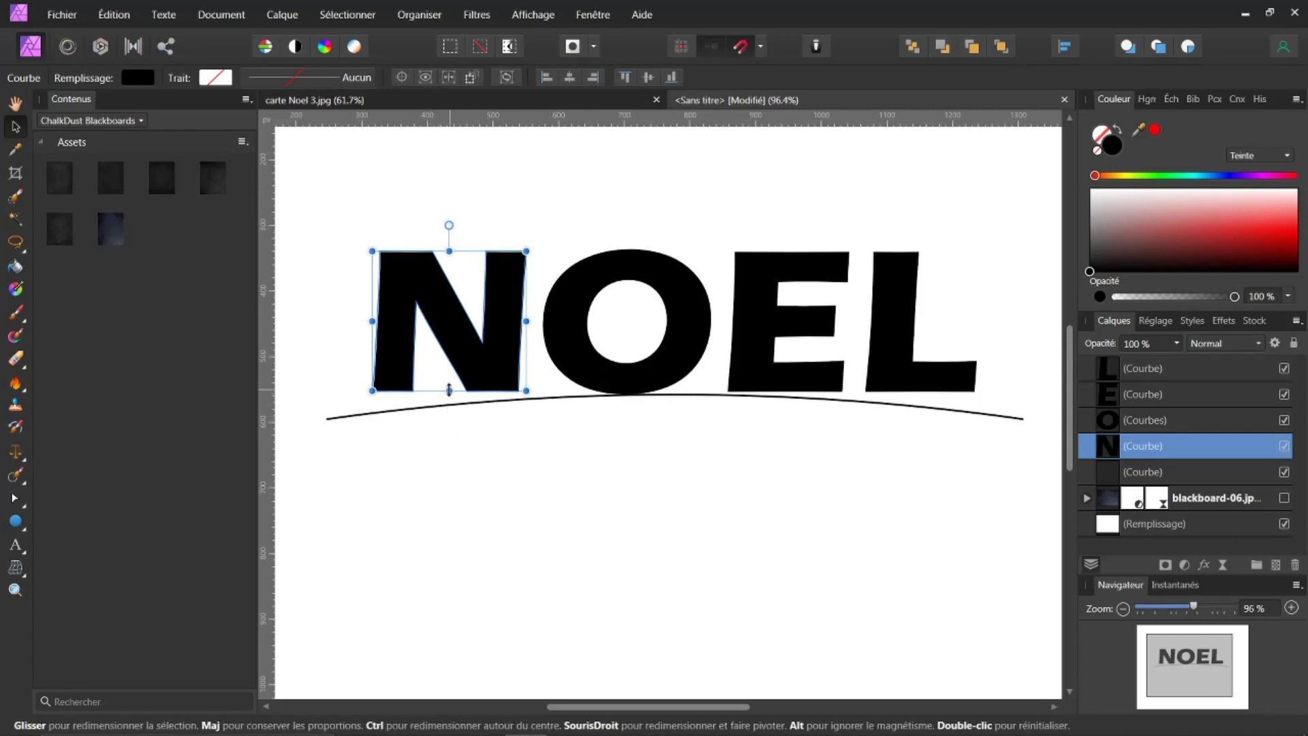
{"action": "left_click_drag", "start_coordinate": [449, 389], "coordinate": [449, 402]}
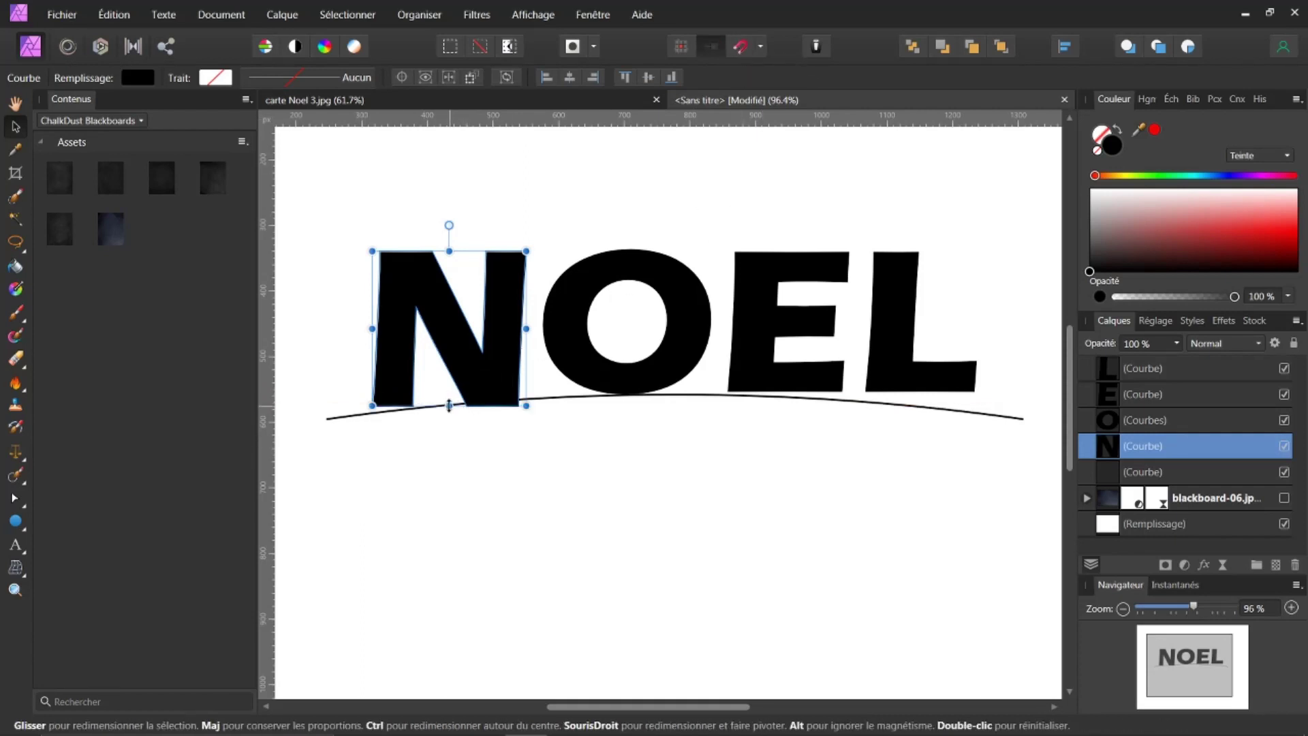
{"action": "left_click_drag", "start_coordinate": [452, 402], "coordinate": [451, 399]}
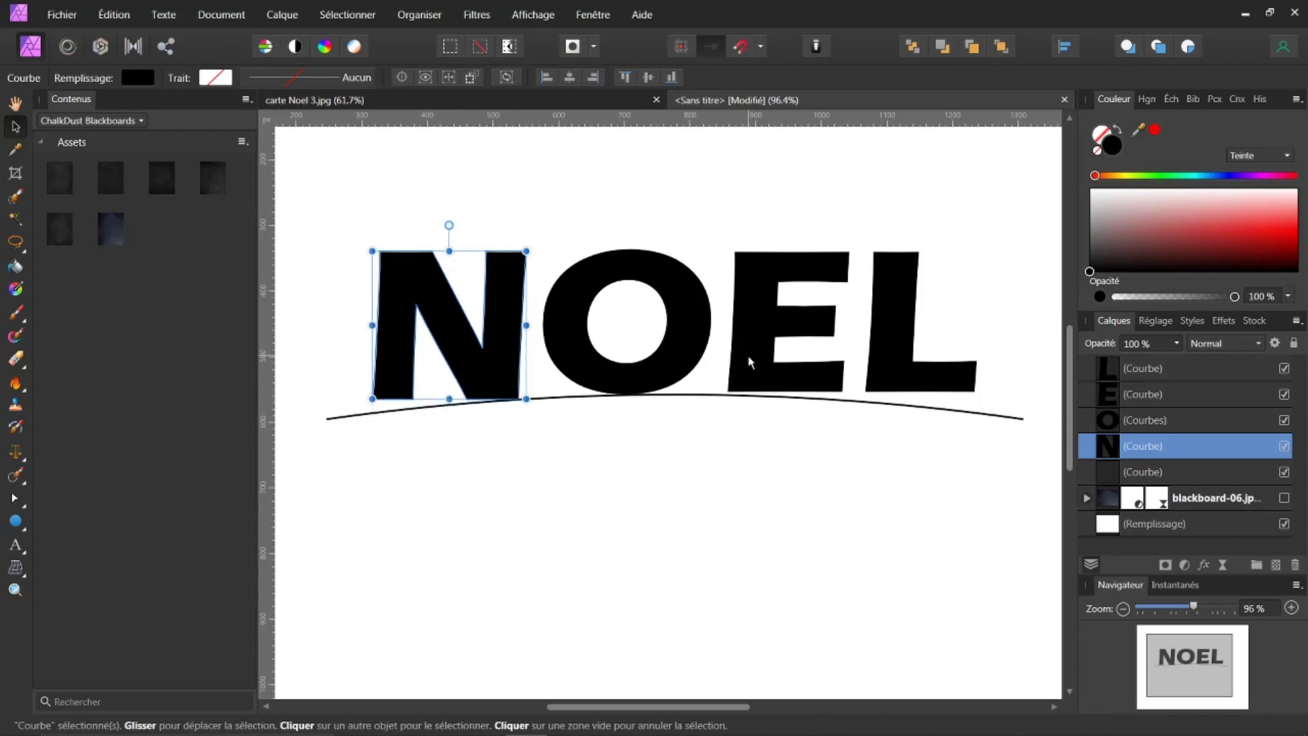
{"action": "left_click", "coordinate": [880, 330]}
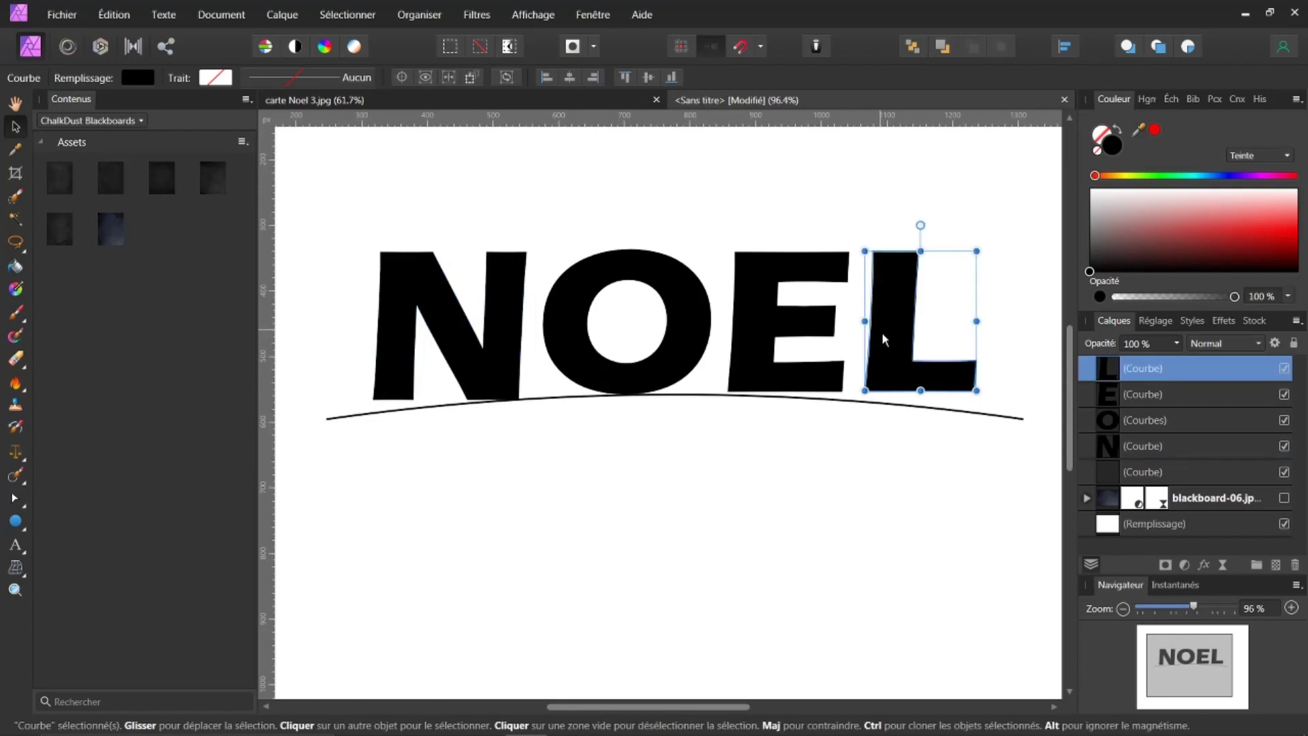
{"action": "left_click_drag", "start_coordinate": [918, 396], "coordinate": [921, 401]}
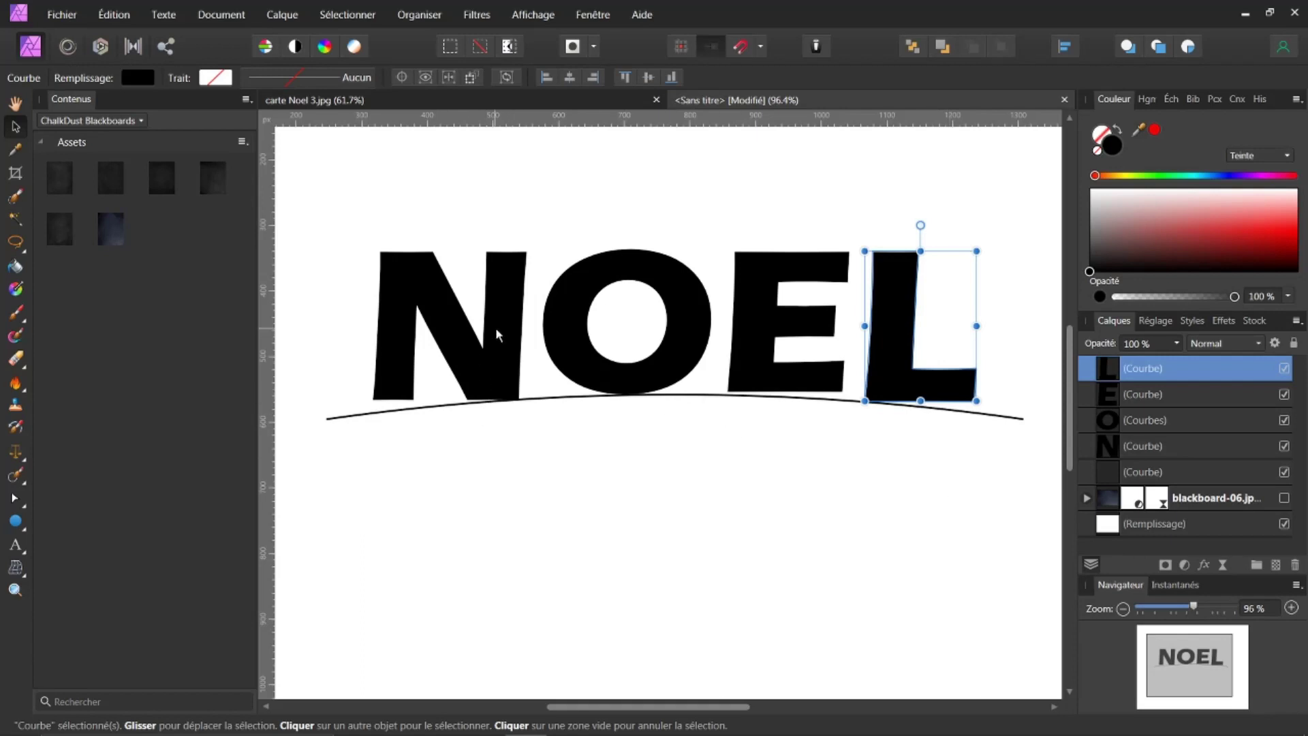
Step: Mesh-warp the N, lowering its outer bottom corner onto the arch and bending its base edge to follow the curve
{"action": "left_click", "coordinate": [507, 313]}
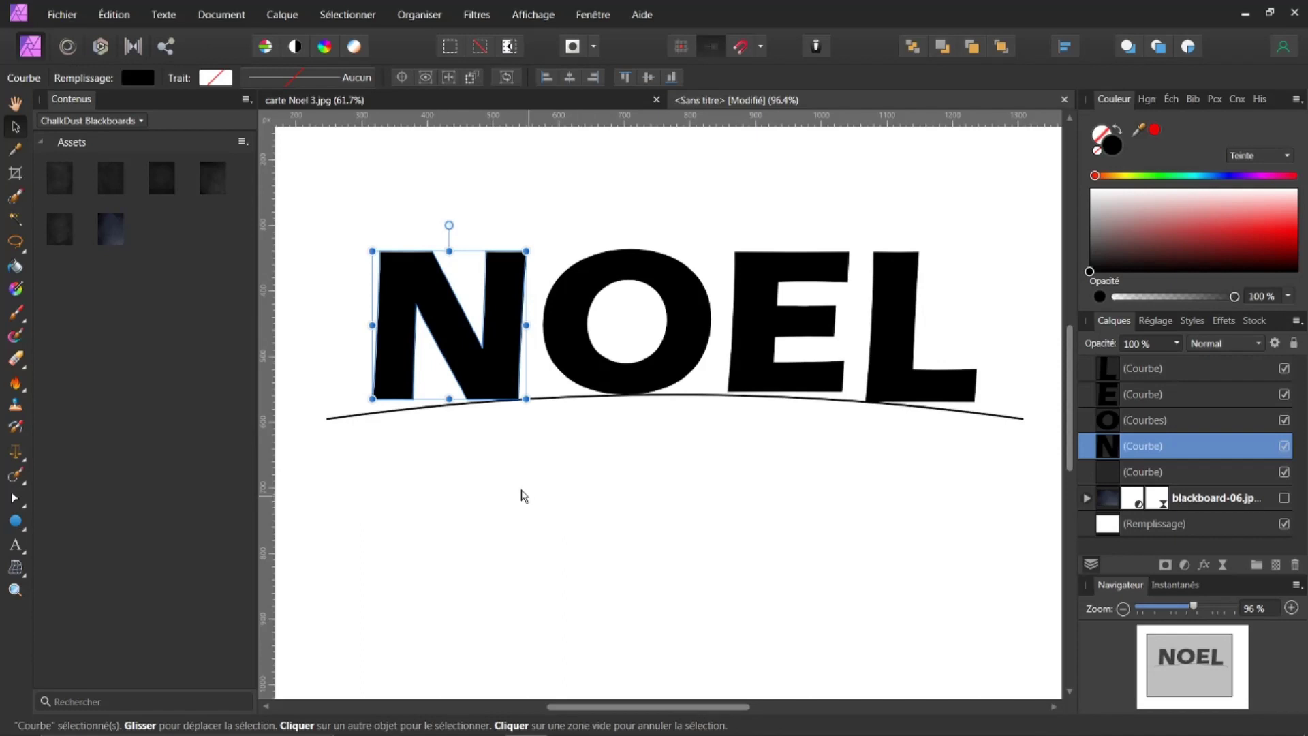
{"action": "left_click", "coordinate": [14, 567]}
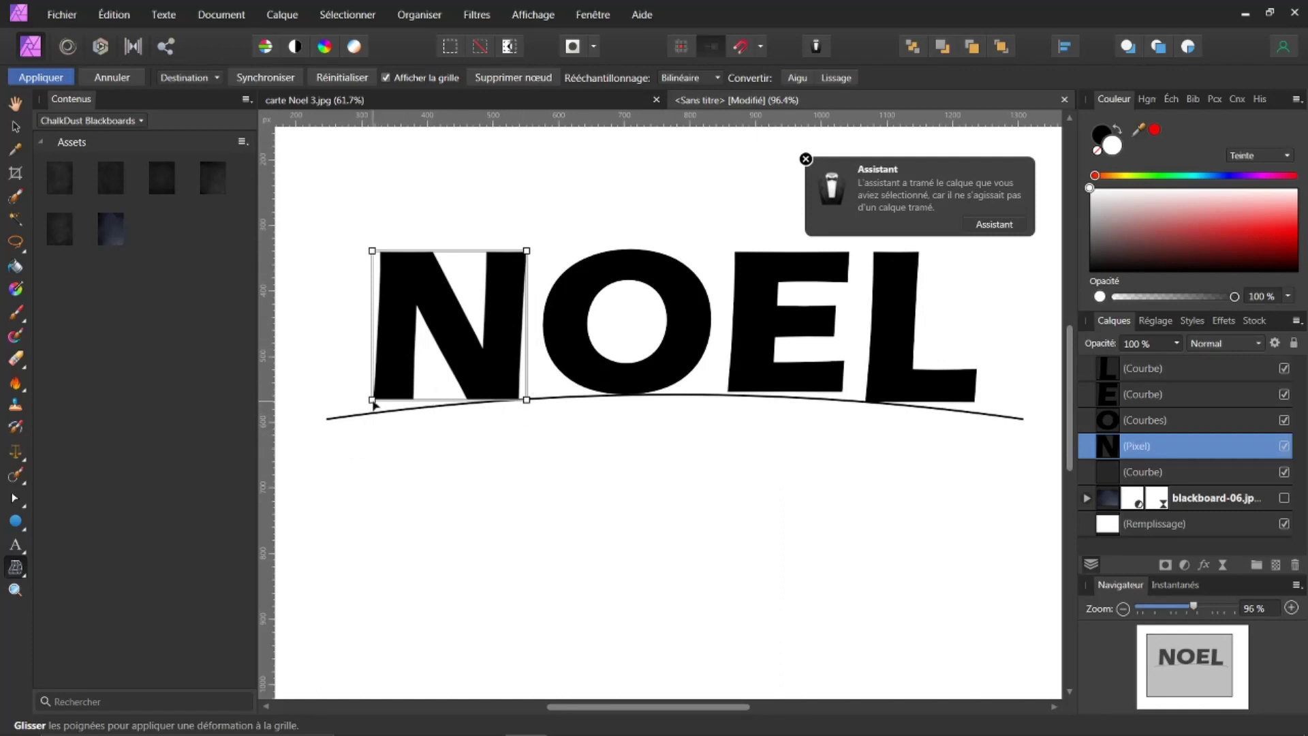
{"action": "left_click_drag", "start_coordinate": [372, 402], "coordinate": [372, 416]}
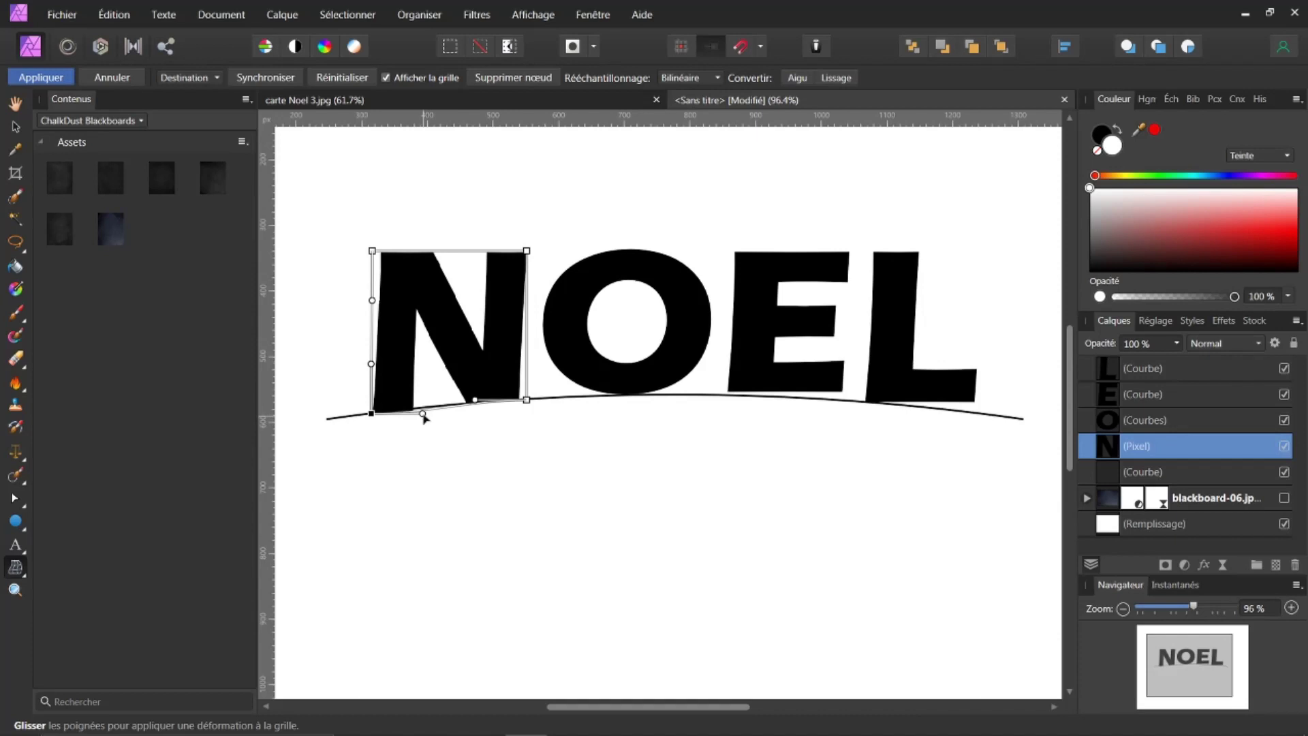
{"action": "left_click_drag", "start_coordinate": [423, 415], "coordinate": [420, 407]}
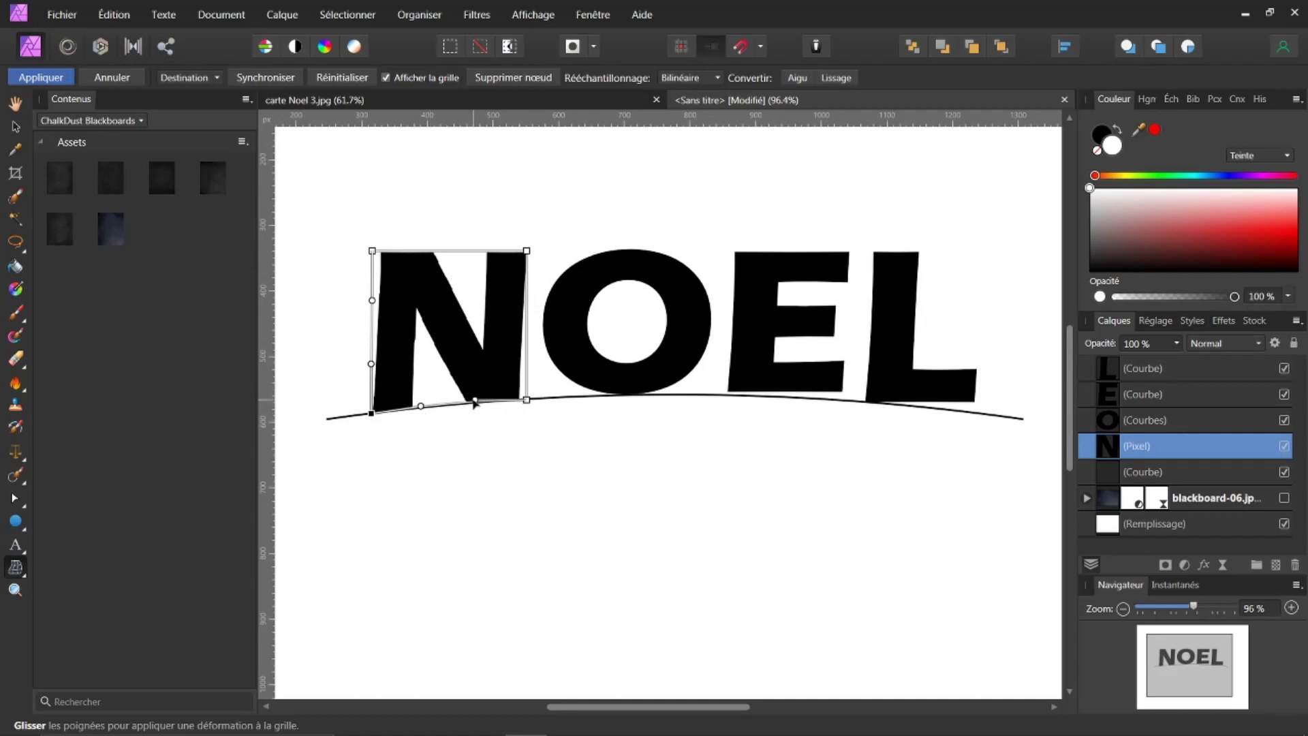
{"action": "left_click_drag", "start_coordinate": [474, 400], "coordinate": [477, 405]}
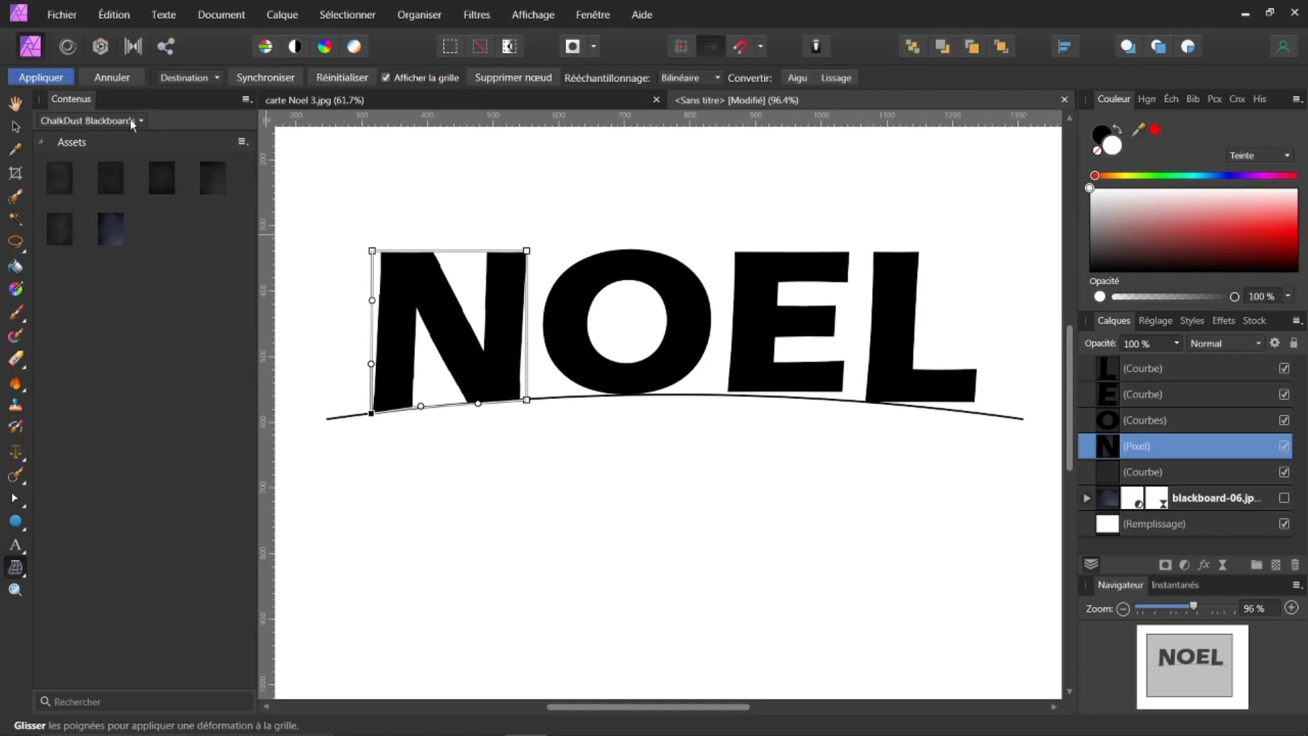
{"action": "key", "text": "h"}
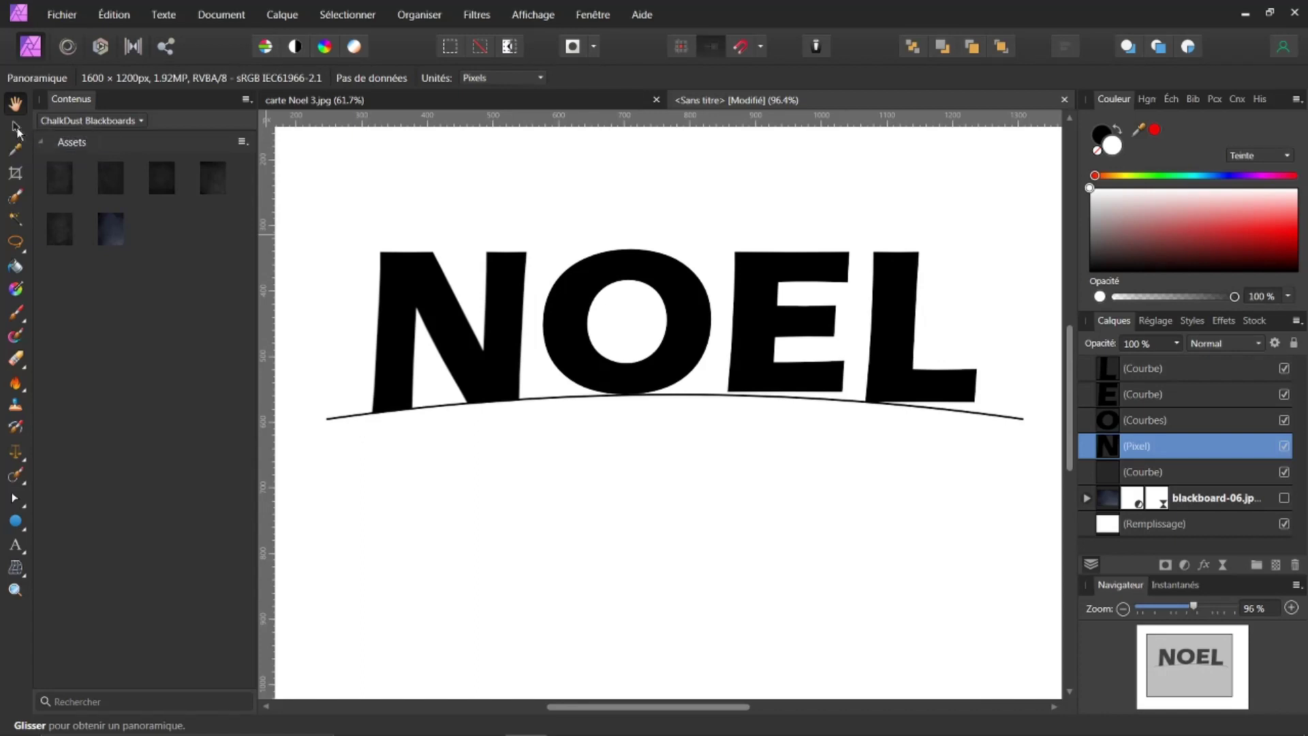
{"action": "left_click", "coordinate": [16, 129]}
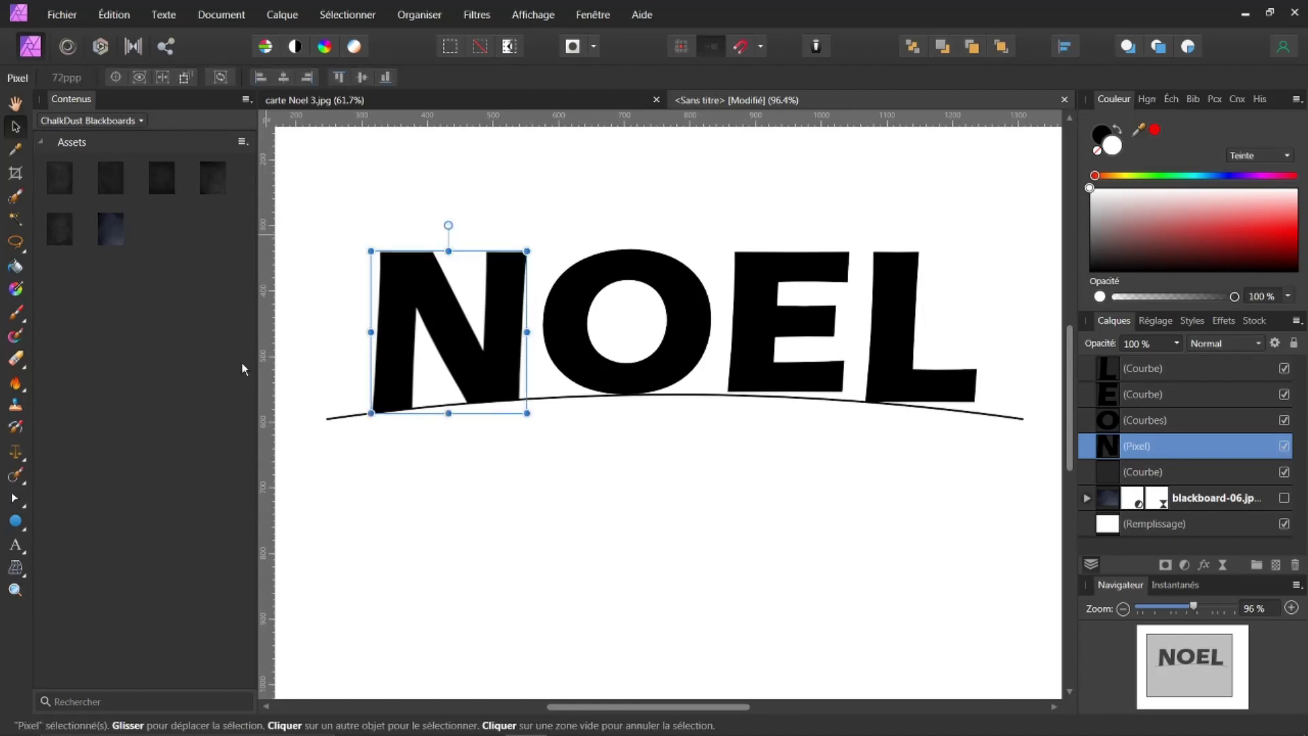
Step: Stretch the E down to the arch and mesh-warp its outer bottom corner and base edge to follow the curve
{"action": "left_click", "coordinate": [753, 318]}
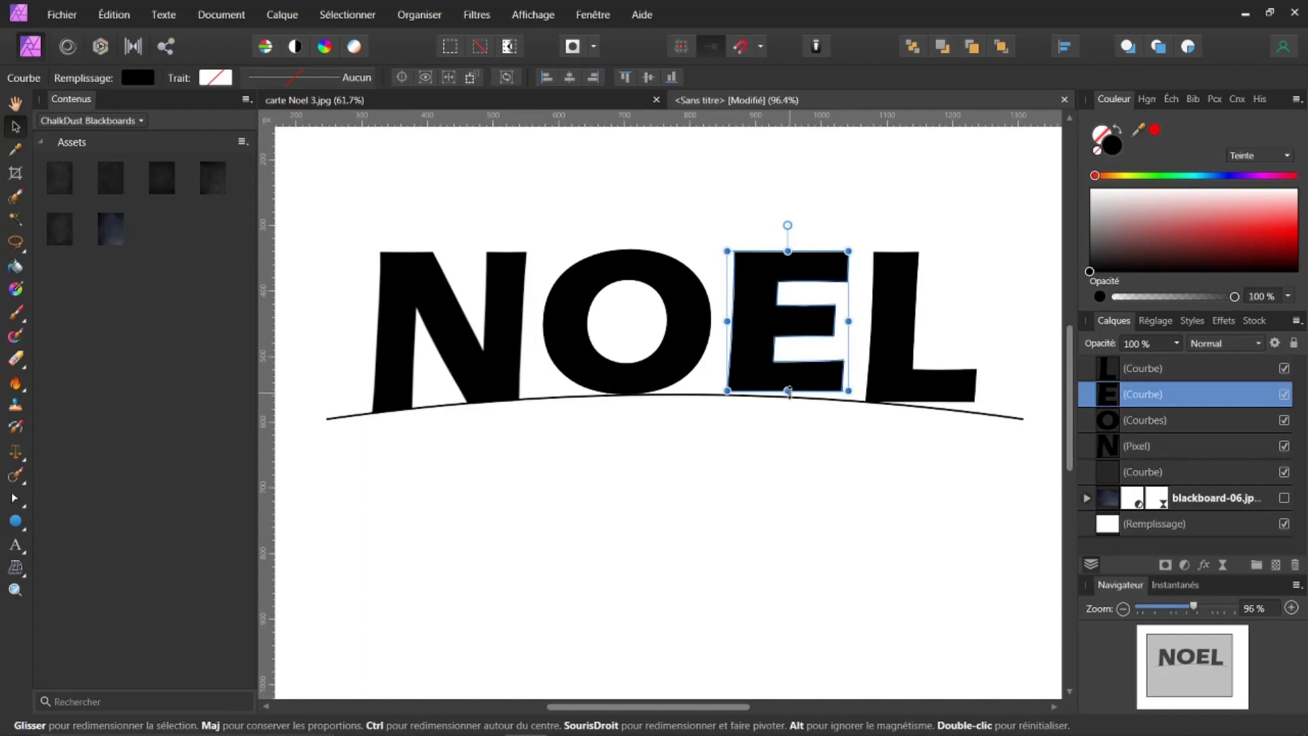
{"action": "left_click_drag", "start_coordinate": [787, 391], "coordinate": [786, 395]}
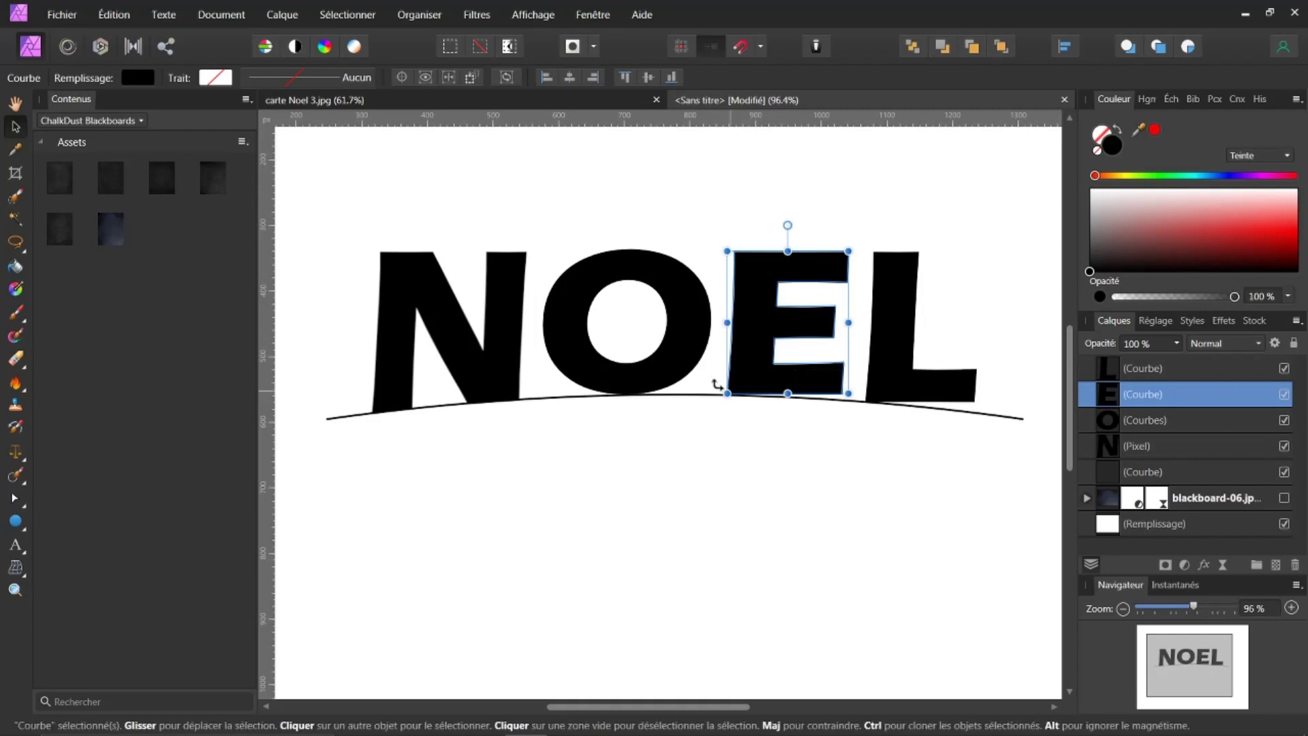
{"action": "left_click", "coordinate": [14, 568]}
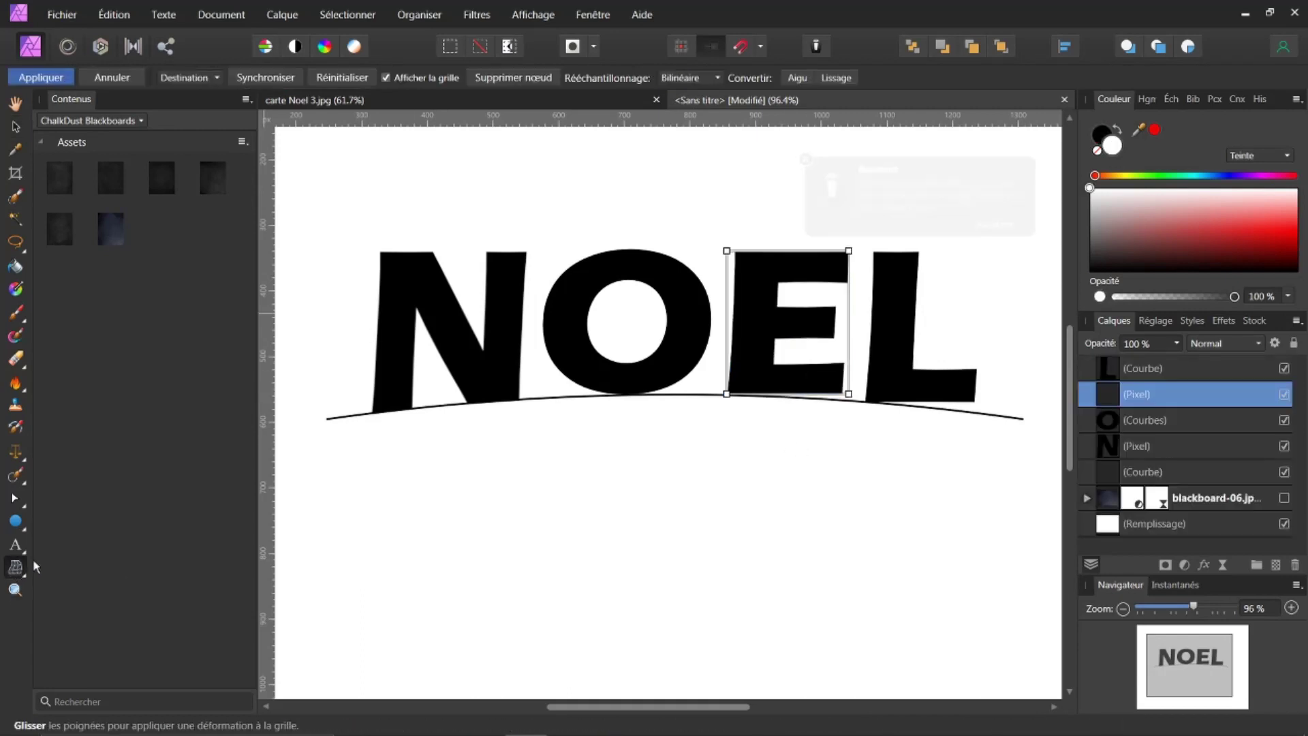
{"action": "left_click", "coordinate": [849, 394]}
{"action": "left_click_drag", "start_coordinate": [850, 394], "coordinate": [848, 402]}
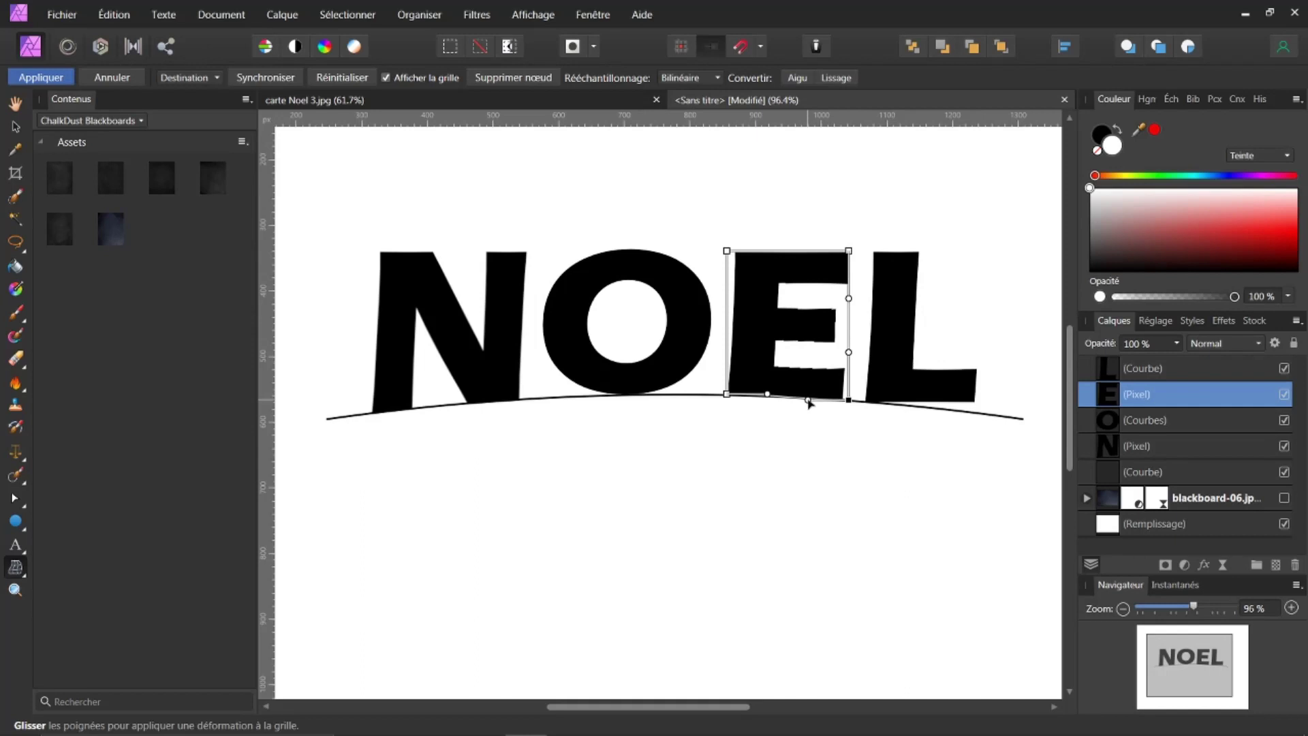
{"action": "left_click_drag", "start_coordinate": [807, 400], "coordinate": [807, 396]}
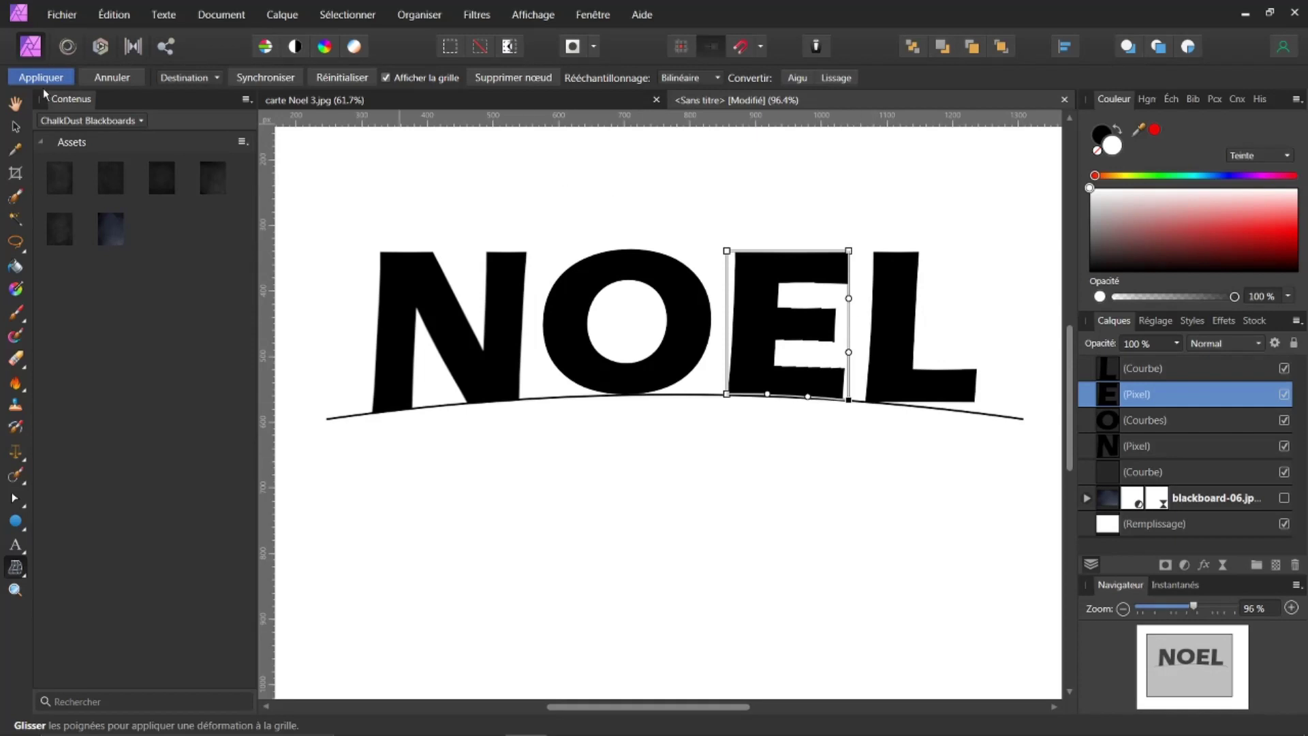
{"action": "key", "text": "v"}
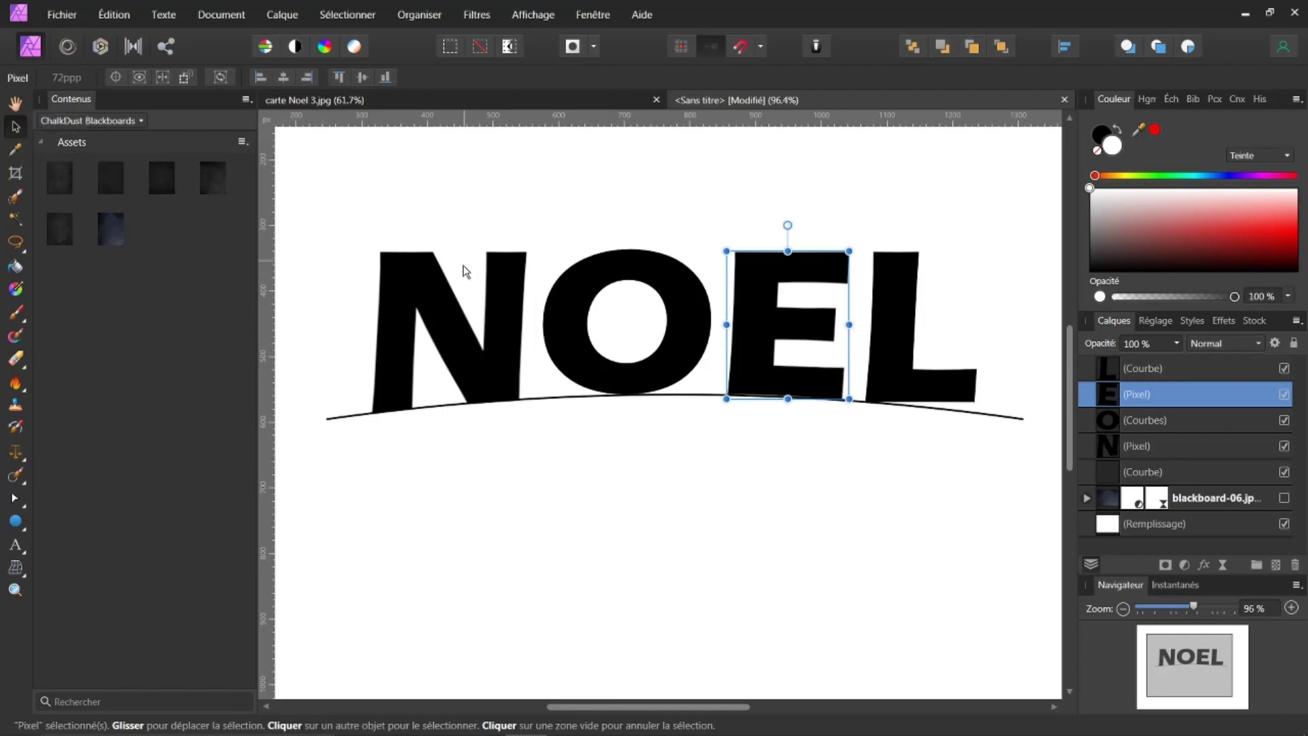
Step: Mesh-warp the L, lowering its outer bottom corner onto the arch and bending its base edge along the curve
{"action": "left_click", "coordinate": [897, 316]}
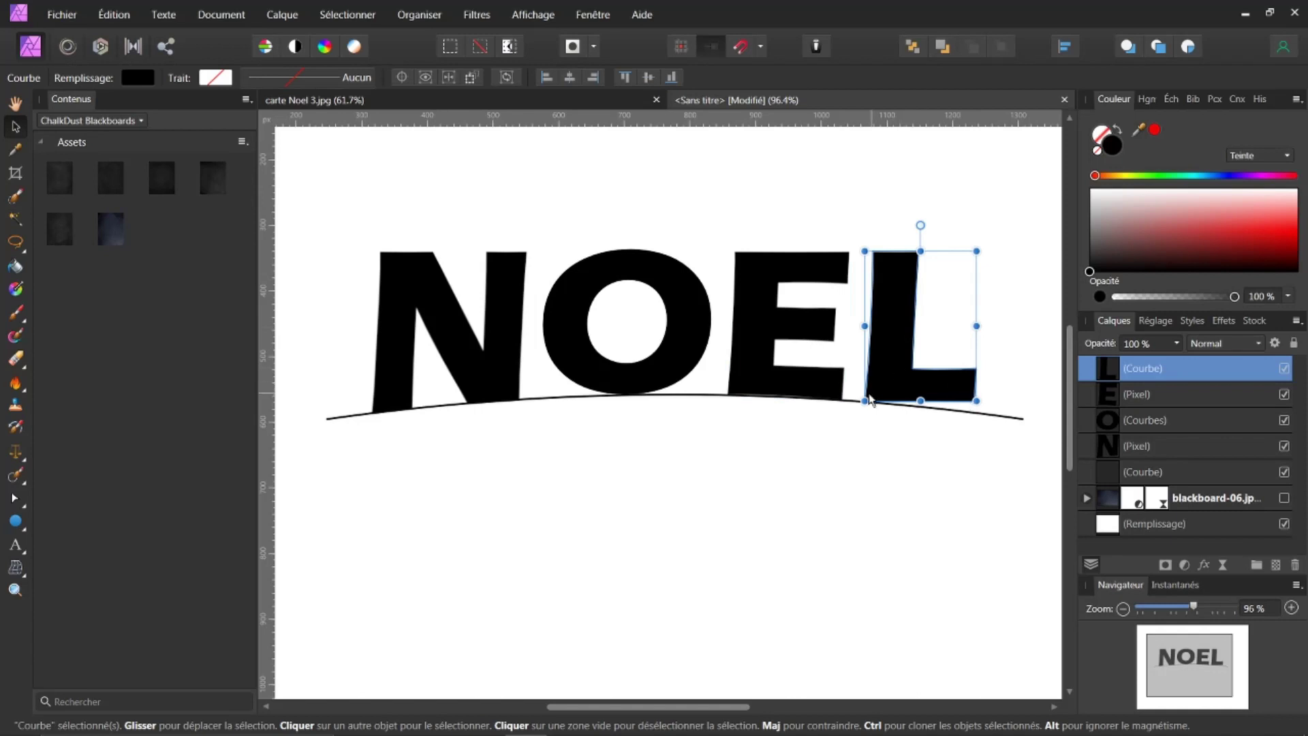
{"action": "left_click", "coordinate": [16, 568]}
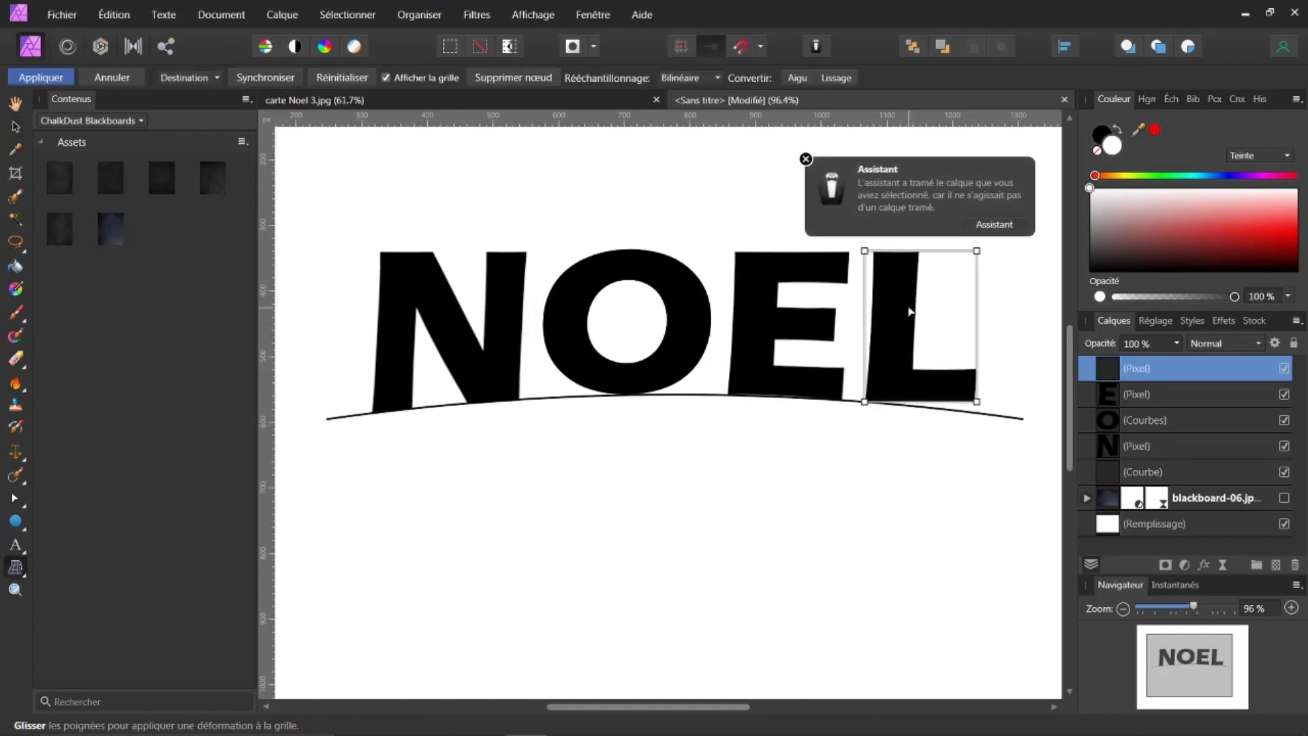
{"action": "left_click", "coordinate": [977, 404]}
{"action": "left_click_drag", "start_coordinate": [975, 406], "coordinate": [933, 409]}
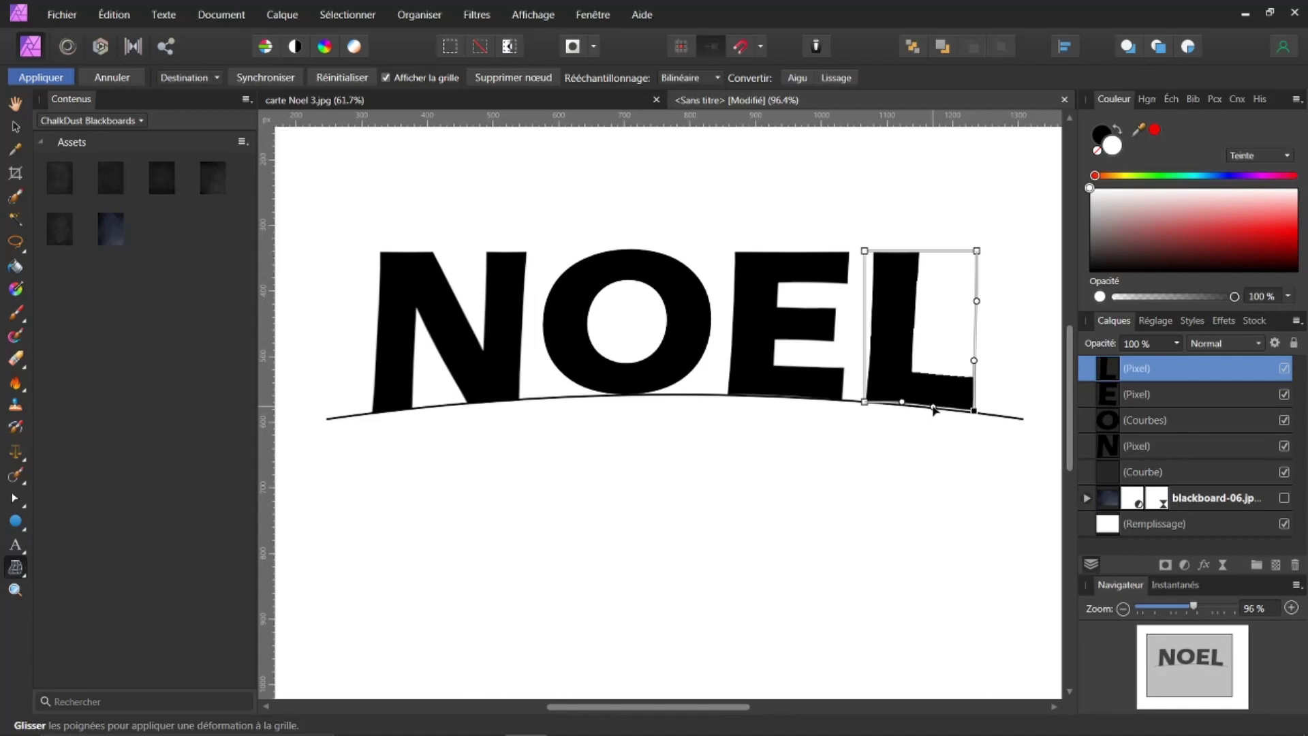
{"action": "left_click_drag", "start_coordinate": [932, 410], "coordinate": [935, 411]}
{"action": "key", "text": "Return"}
{"action": "key", "text": "v"}
{"action": "key", "text": "h"}
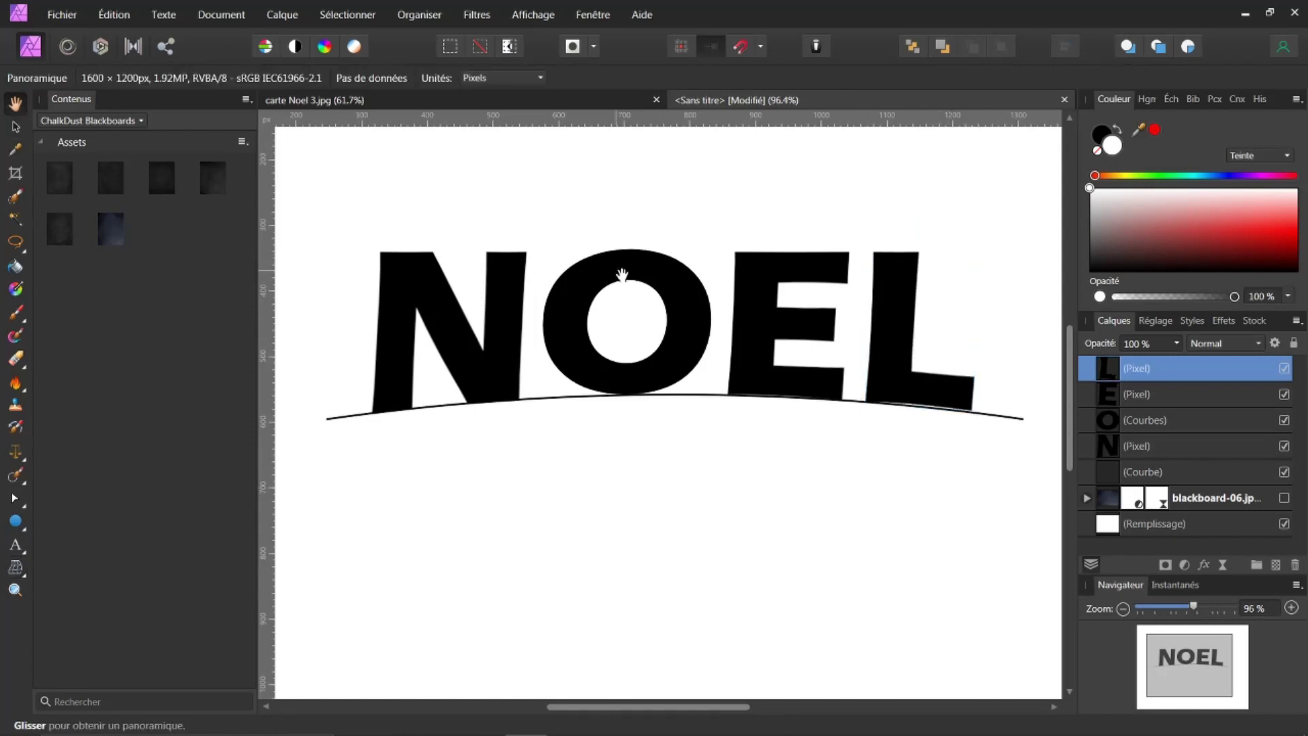
{"action": "key", "text": "v"}
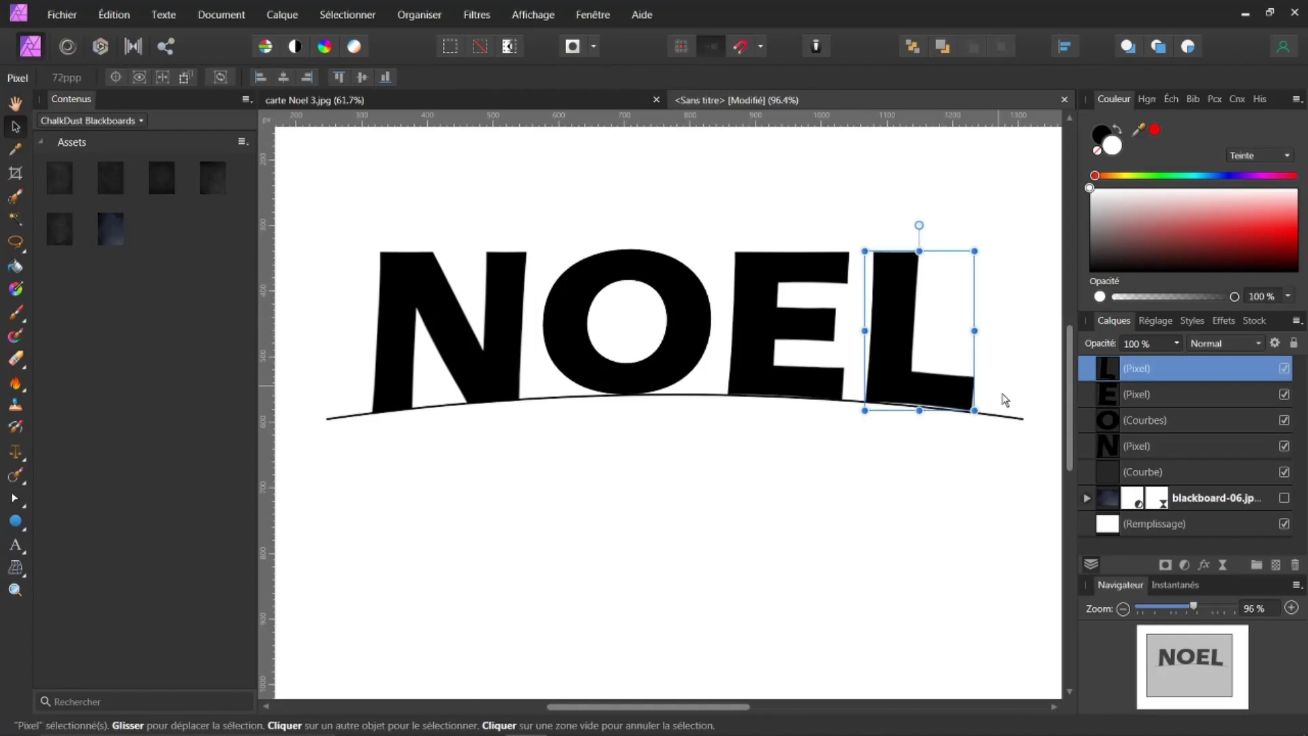
Step: Delete the arched guide curve layer beneath the letters
{"action": "left_click", "coordinate": [1142, 476]}
{"action": "left_click", "coordinate": [1283, 472]}
{"action": "left_click", "coordinate": [1284, 472]}
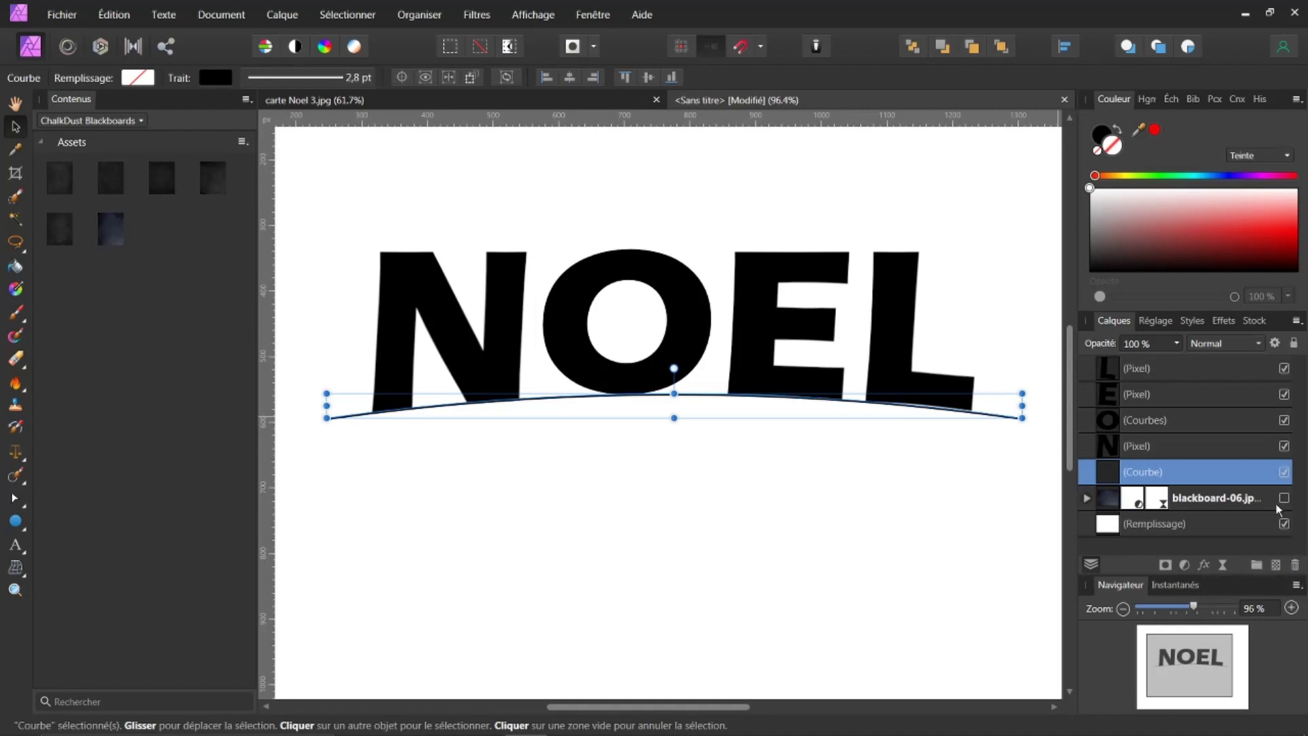
{"action": "left_click", "coordinate": [1295, 566]}
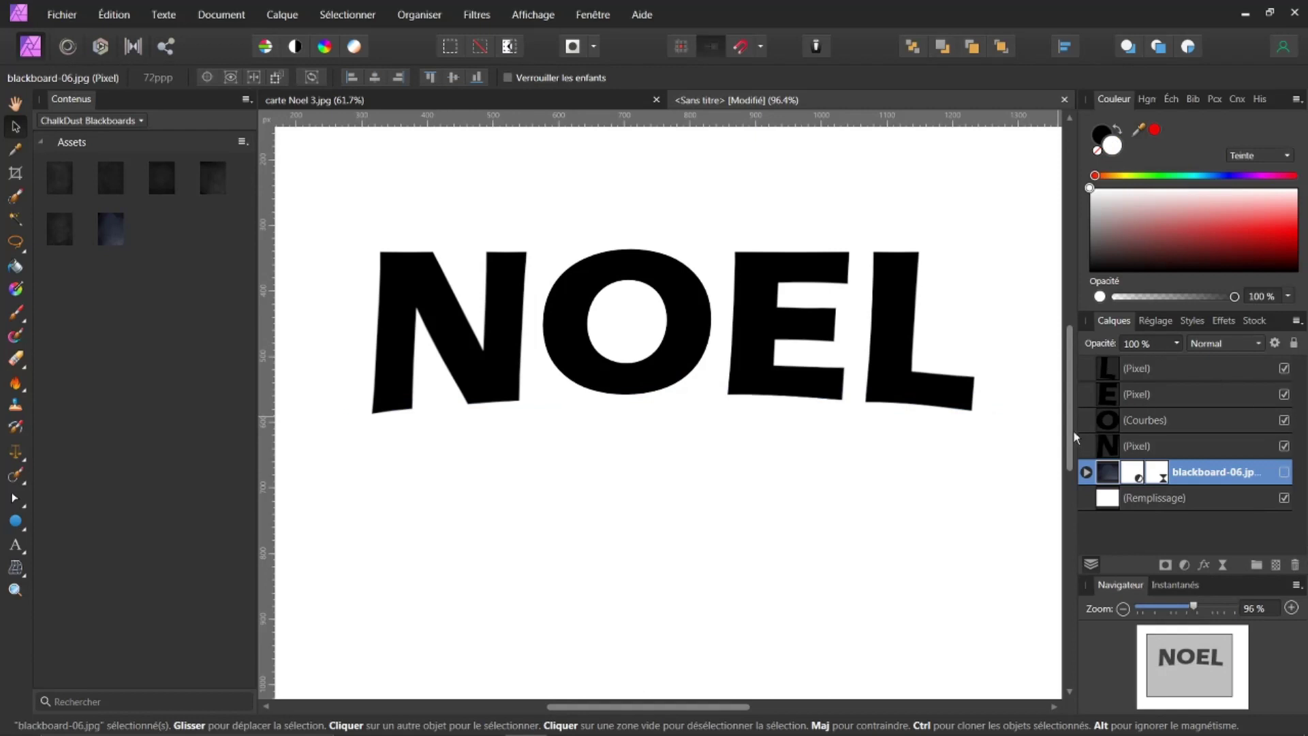
{"action": "key", "text": "ctrl+0"}
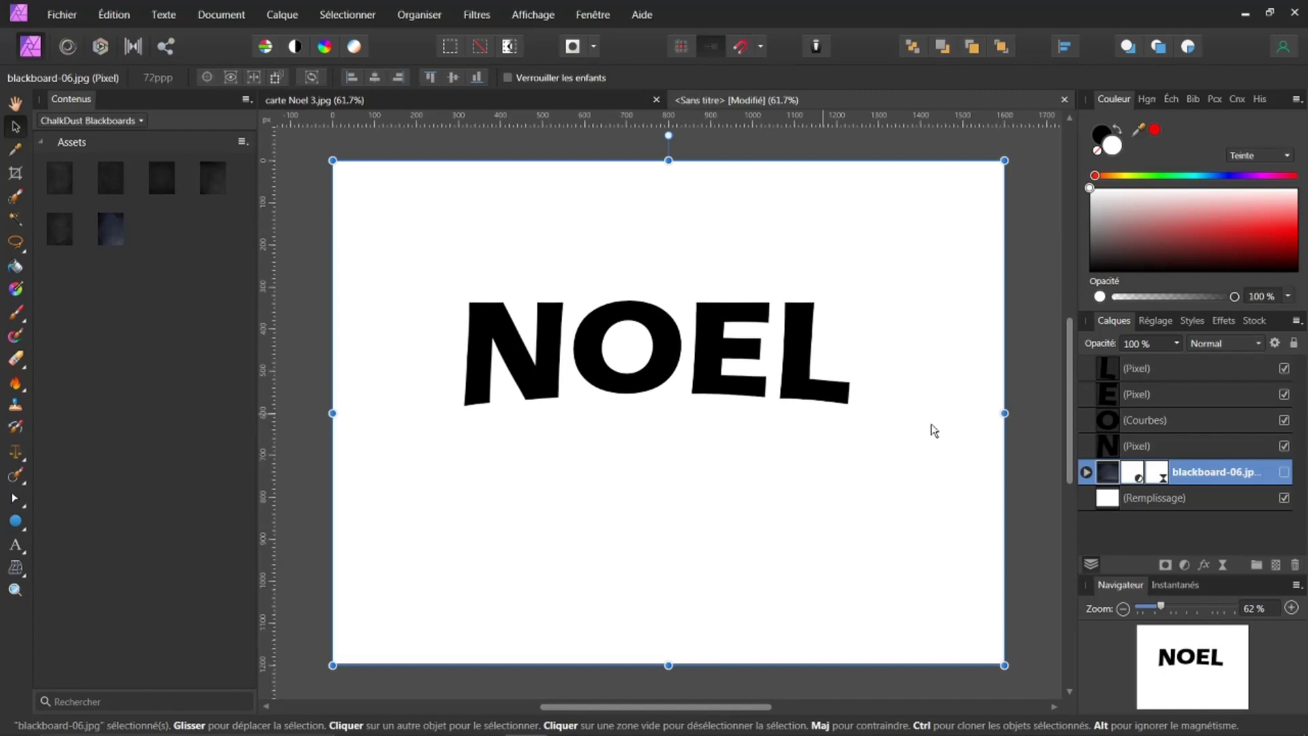
Step: Group the four NOEL letter layers and move the group down toward the middle of the page
{"action": "left_click", "coordinate": [1120, 368]}
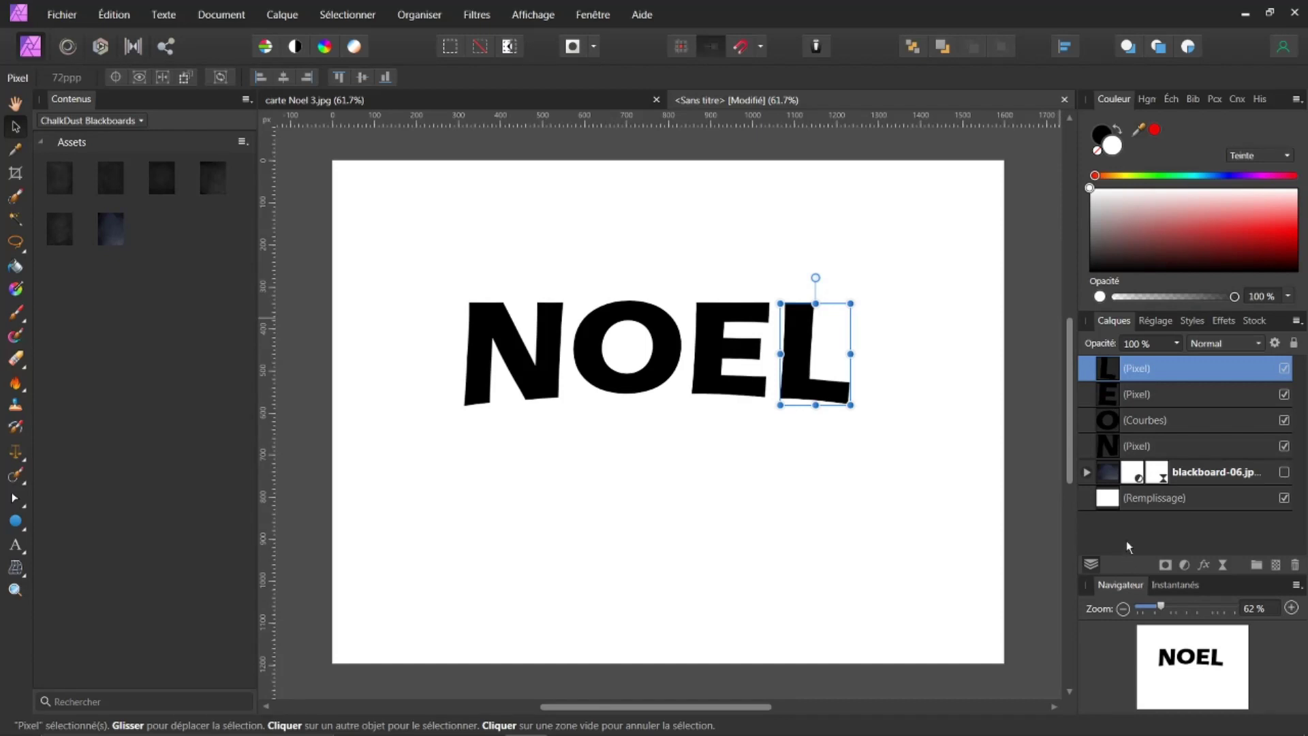
{"action": "left_click", "coordinate": [1111, 443], "text": "shift"}
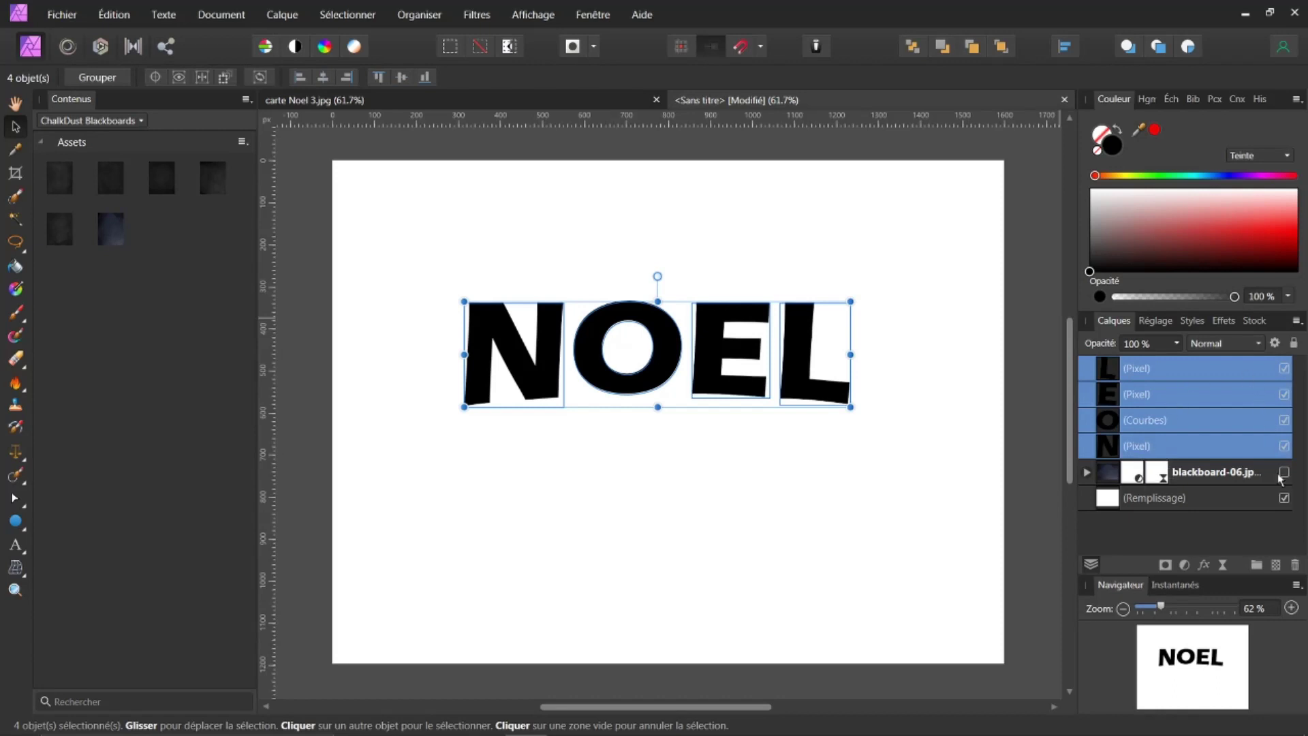
{"action": "left_click", "coordinate": [1259, 569]}
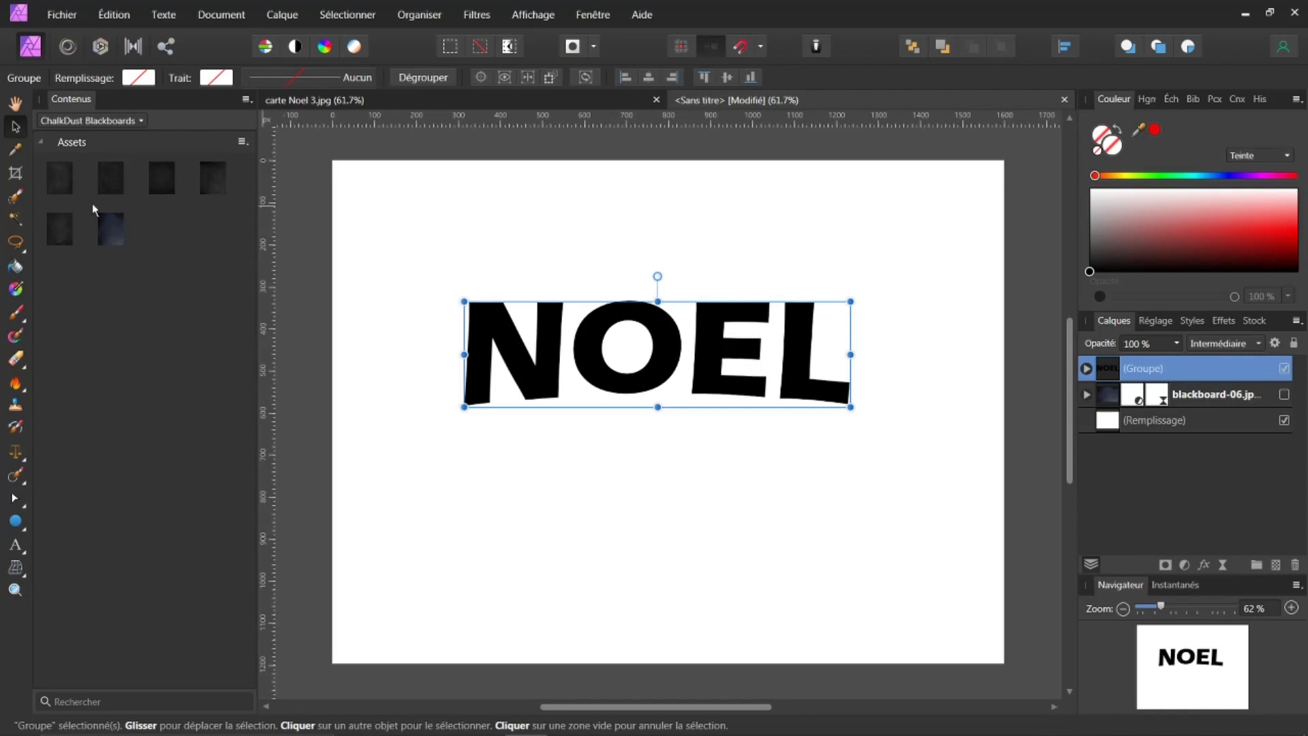
{"action": "left_click_drag", "start_coordinate": [642, 360], "coordinate": [670, 414]}
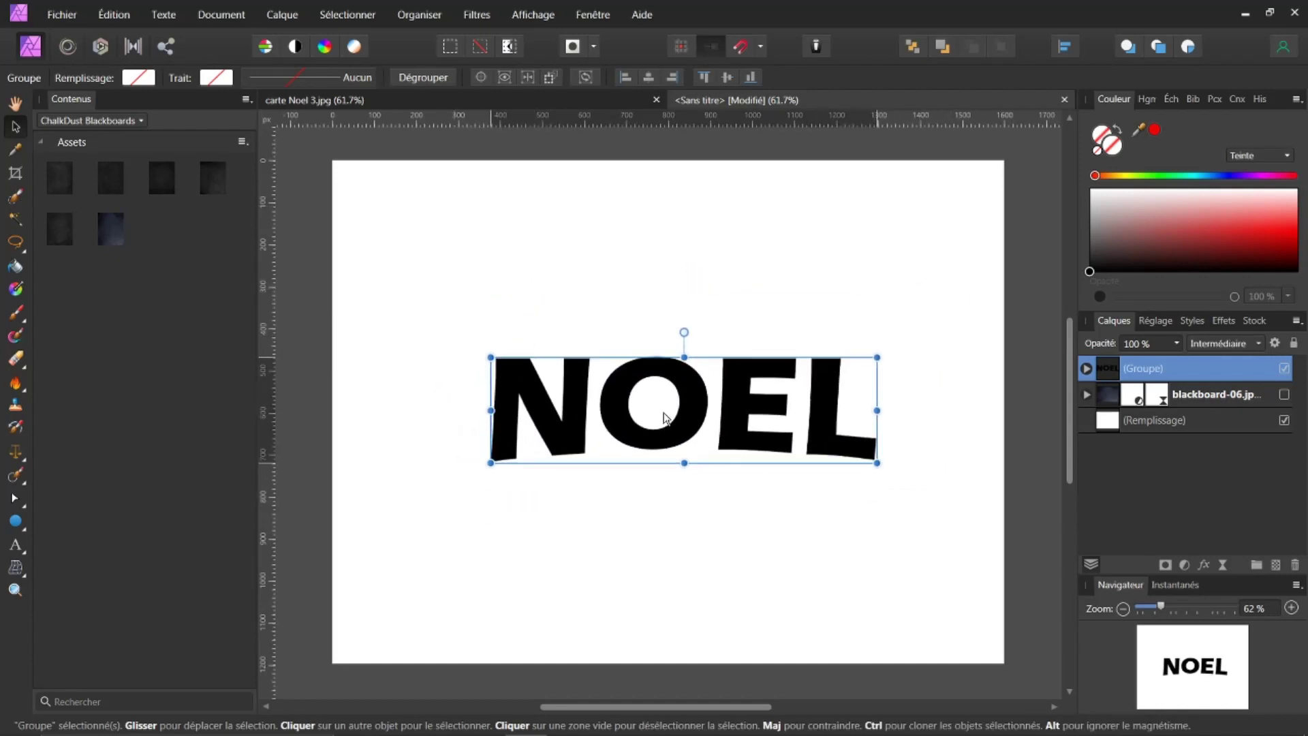
Step: Rasterize the letter group into a single pixel layer and scale it down slightly, keeping its proportions
{"action": "right_click", "coordinate": [1109, 368]}
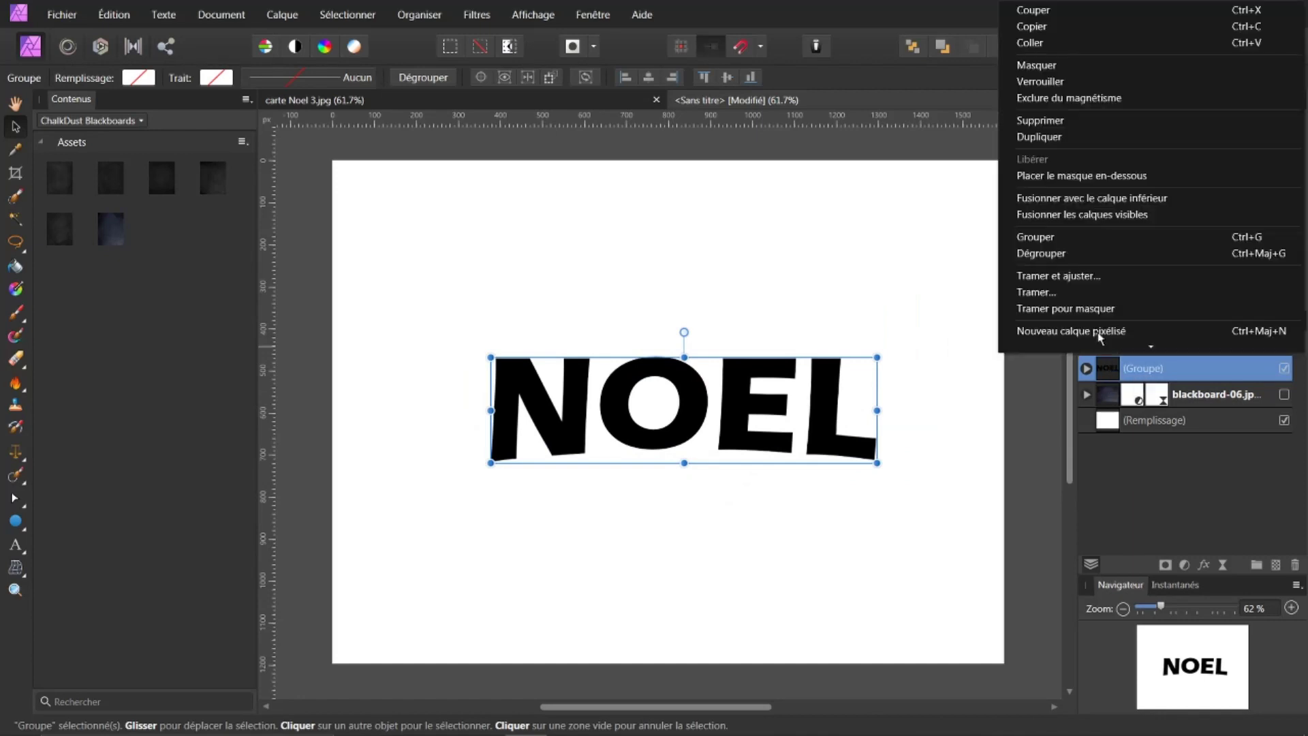
{"action": "left_click", "coordinate": [1057, 290]}
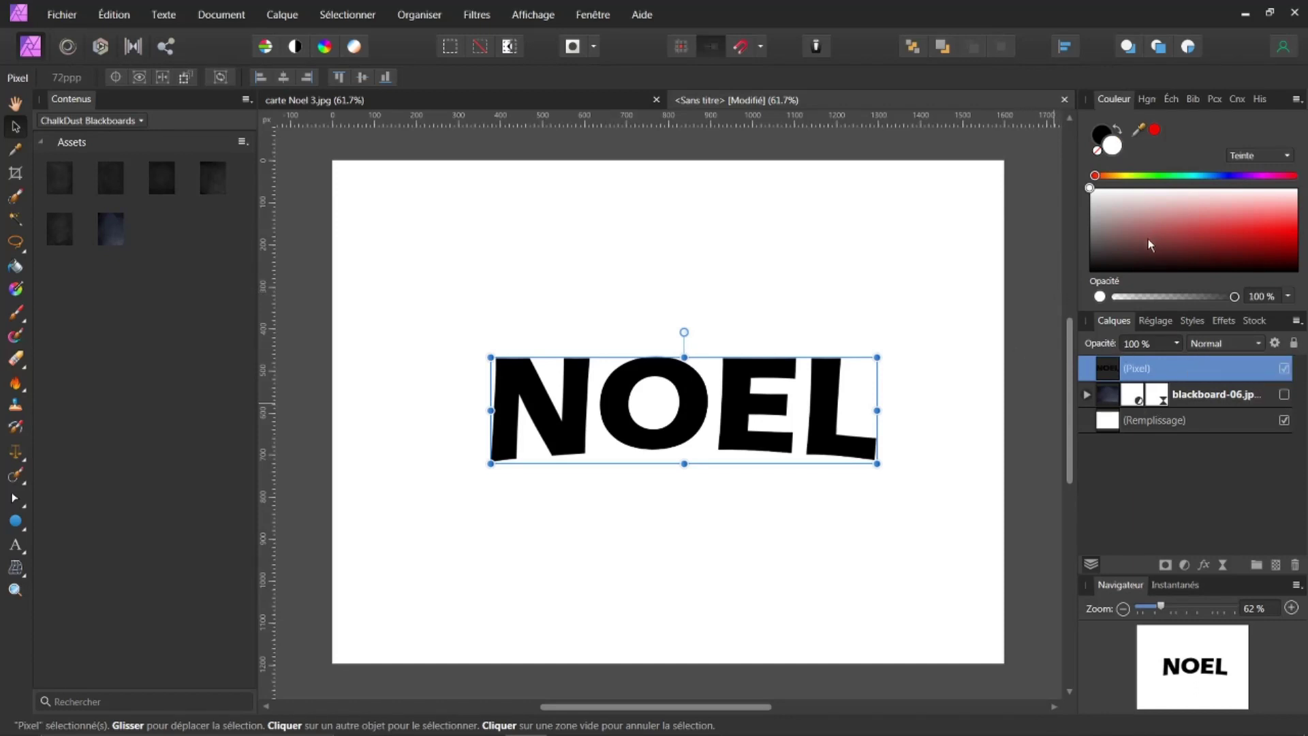
{"action": "mouse_move", "coordinate": [877, 357]}
{"action": "left_mouse_down"}
{"action": "mouse_move", "coordinate": [835, 355]}
{"action": "mouse_move", "coordinate": [773, 387]}
{"action": "mouse_move", "coordinate": [860, 362]}
{"action": "left_mouse_up"}
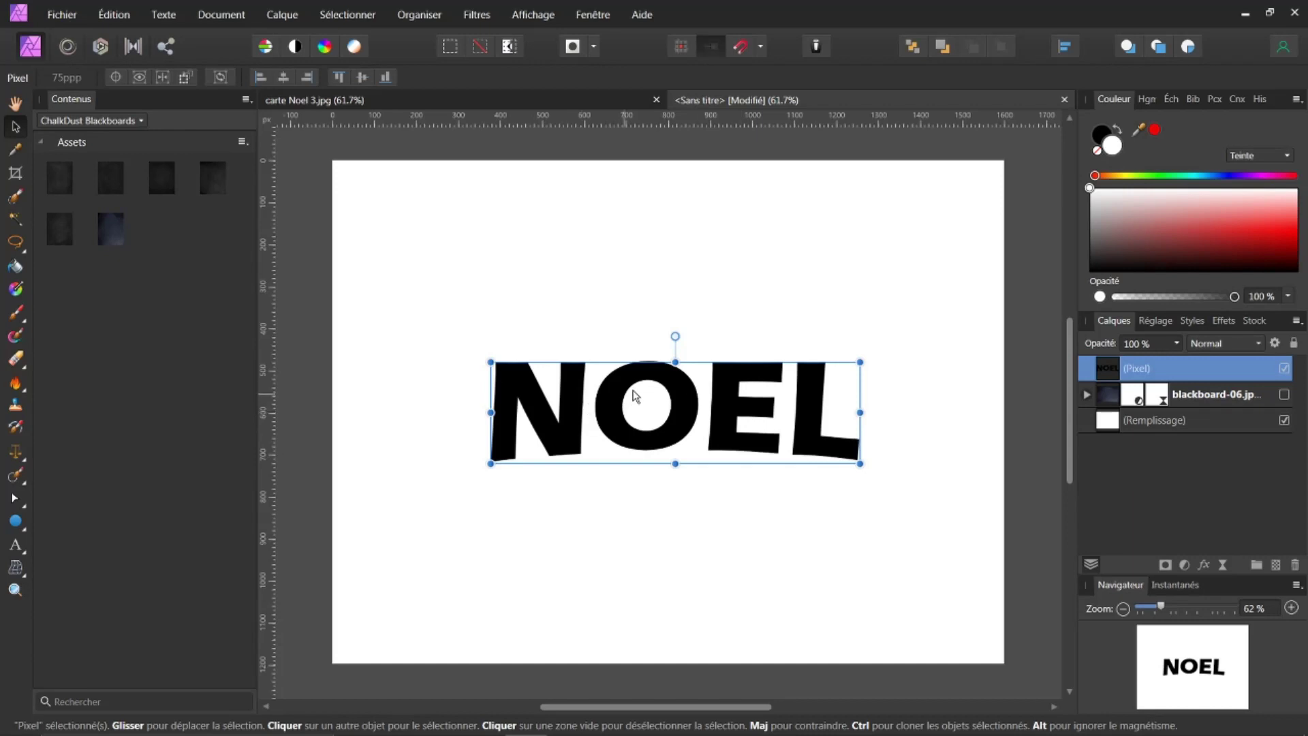
Step: Duplicate the rasterized NOEL layer in place
{"action": "scroll", "coordinate": [696, 389], "scroll_direction": "up", "scroll_amount": 1}
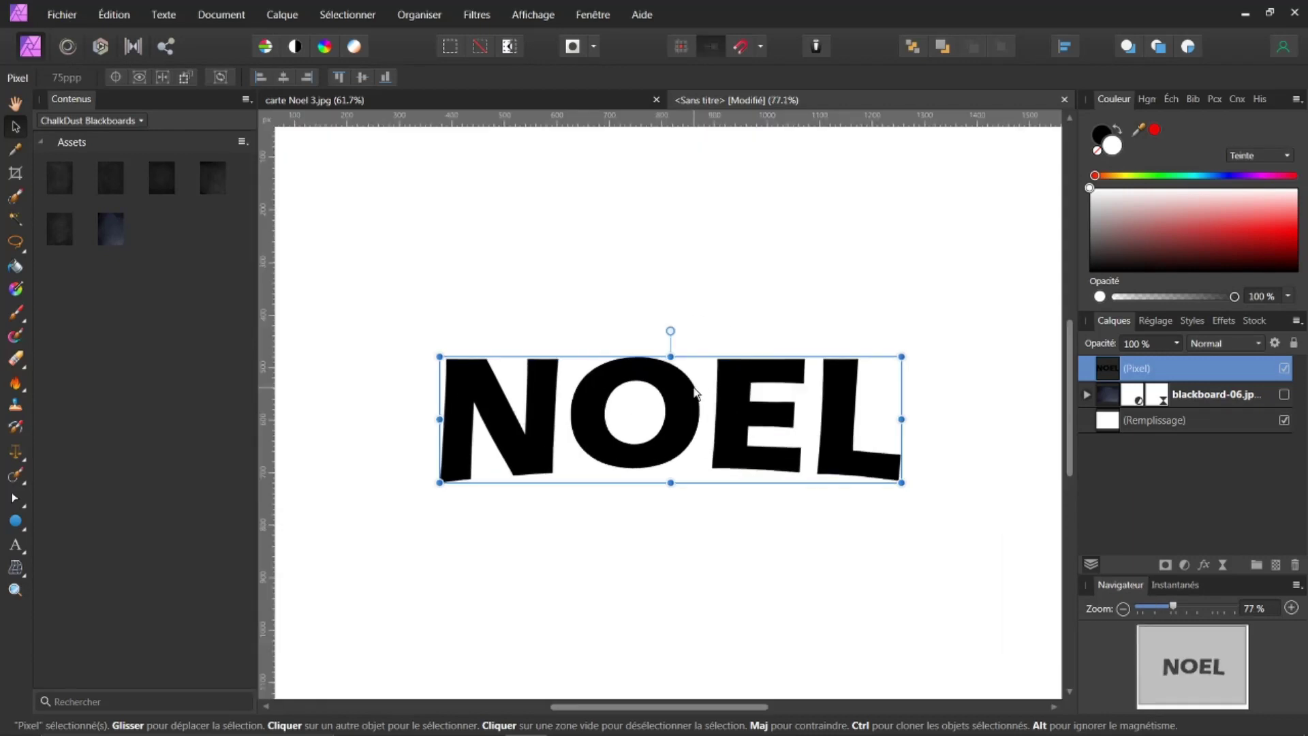
{"action": "scroll", "coordinate": [695, 393], "scroll_direction": "up", "scroll_amount": 1}
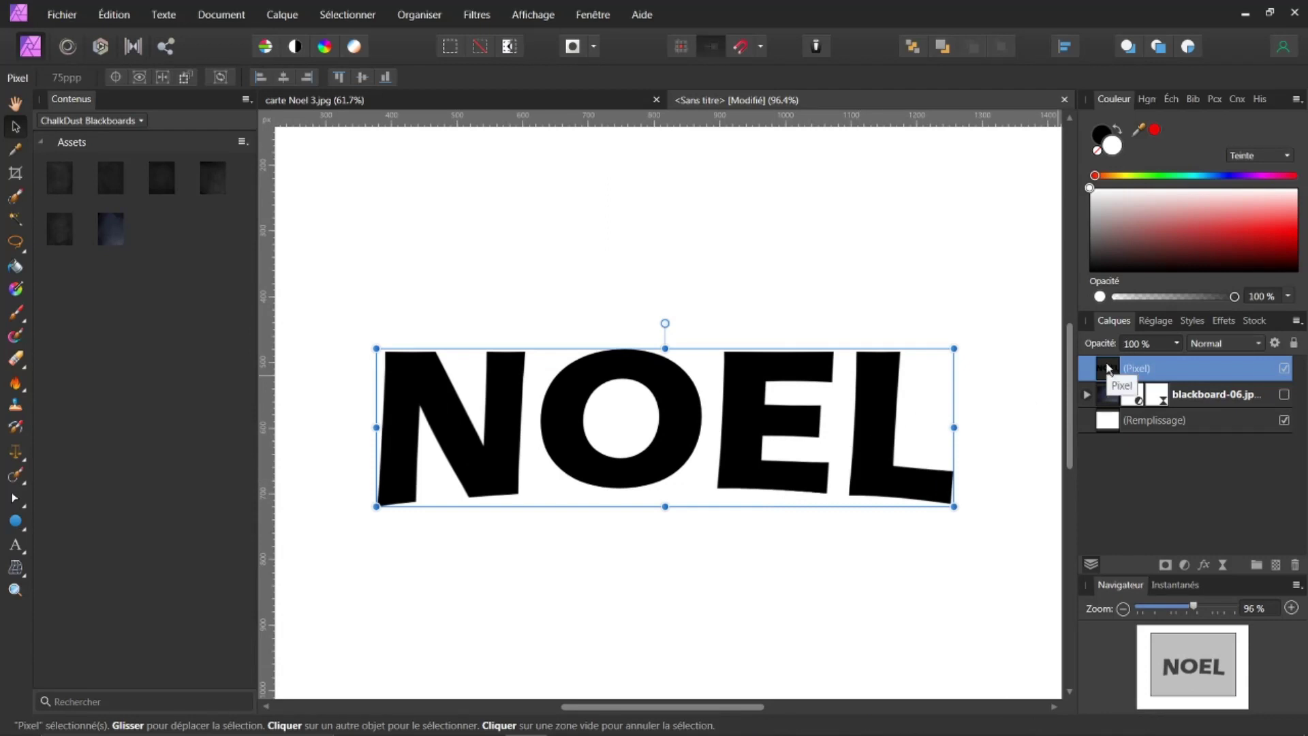
{"action": "key", "text": "ctrl+j"}
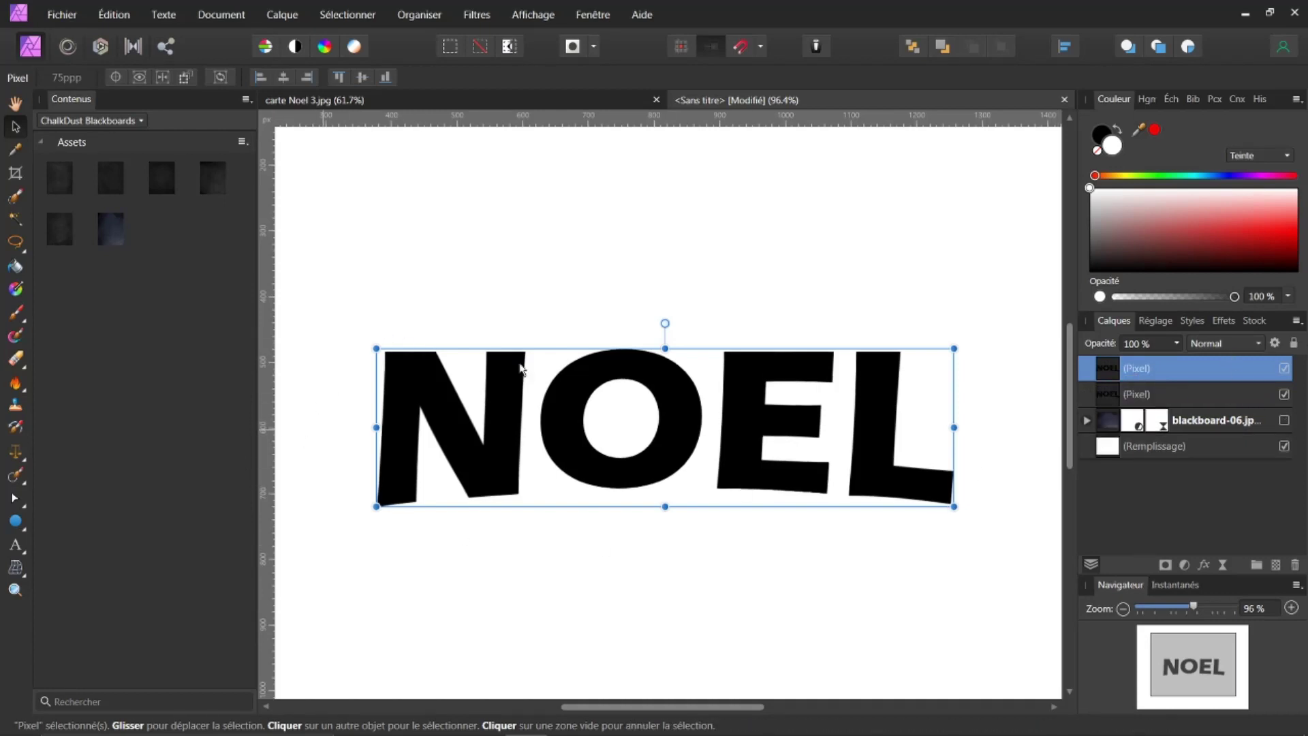
Step: Set up the Paint Brush with the 8 px Pinceau rond from the Basique set and a bright red colour
{"action": "left_click", "coordinate": [1211, 99]}
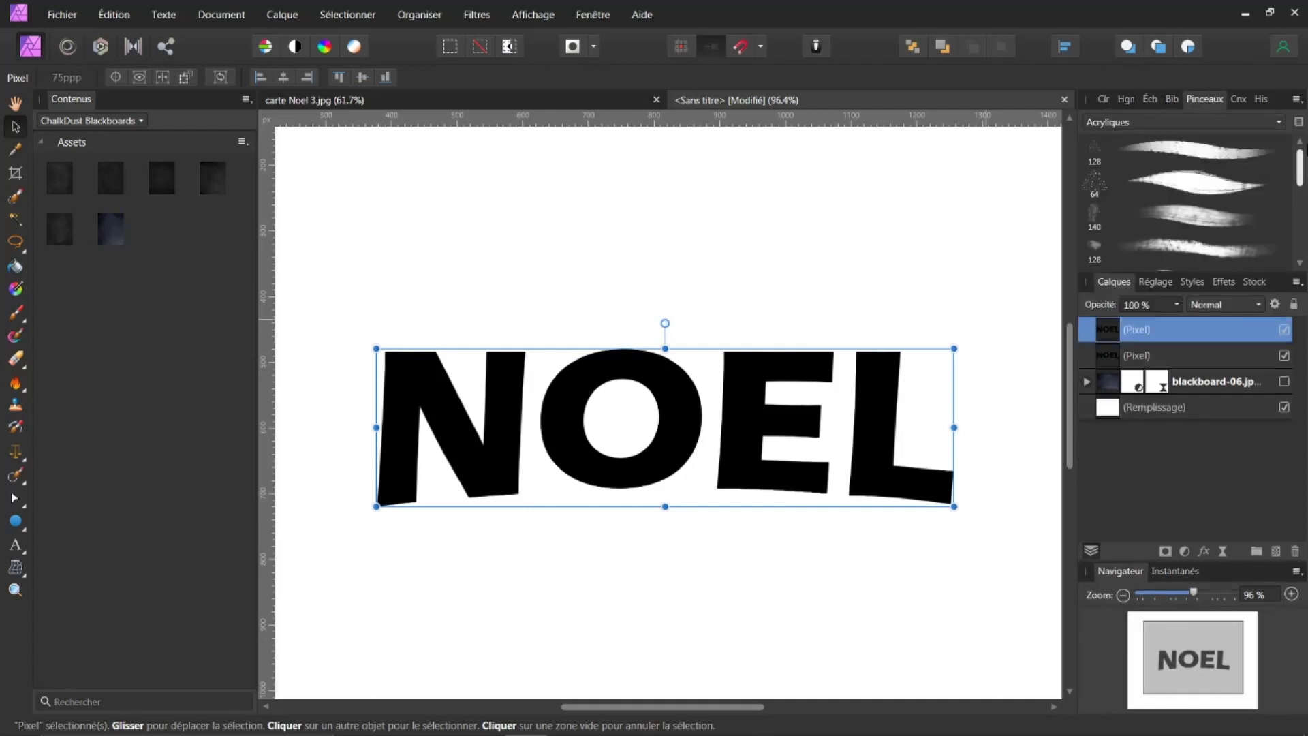
{"action": "left_click", "coordinate": [1279, 123]}
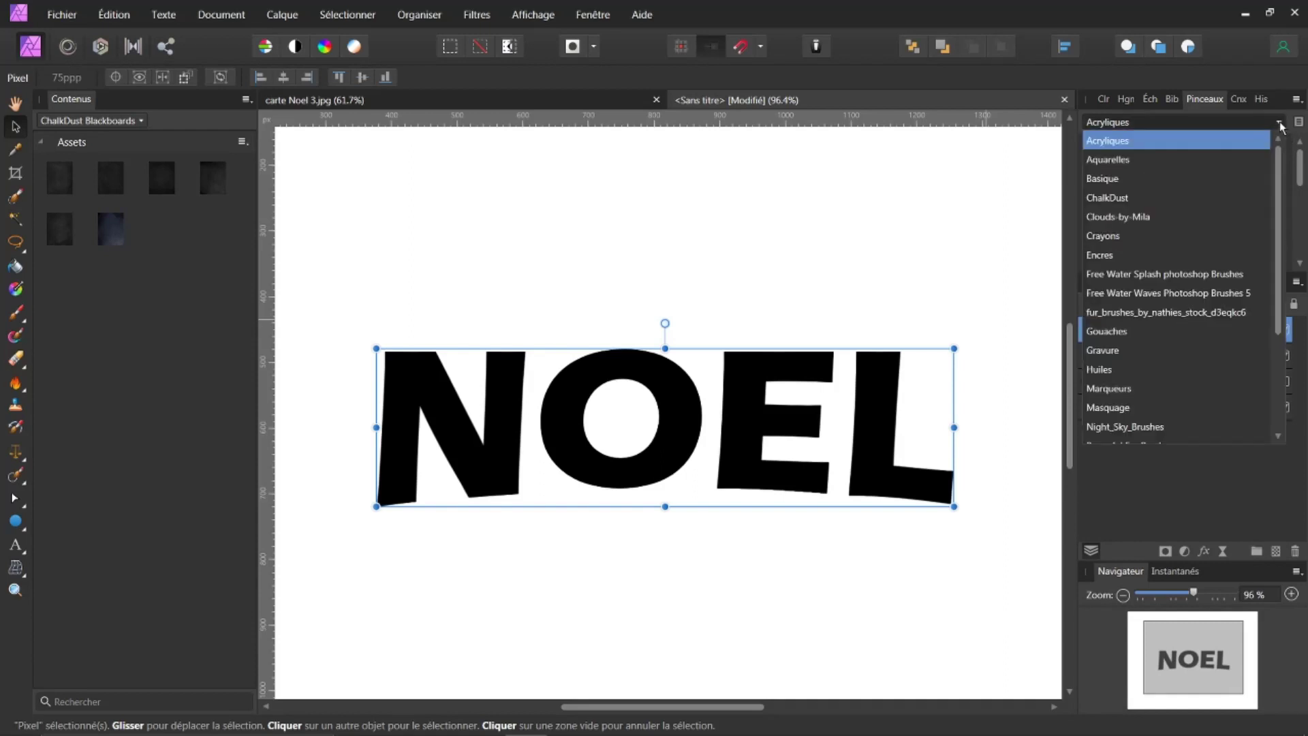
{"action": "left_click", "coordinate": [1120, 180]}
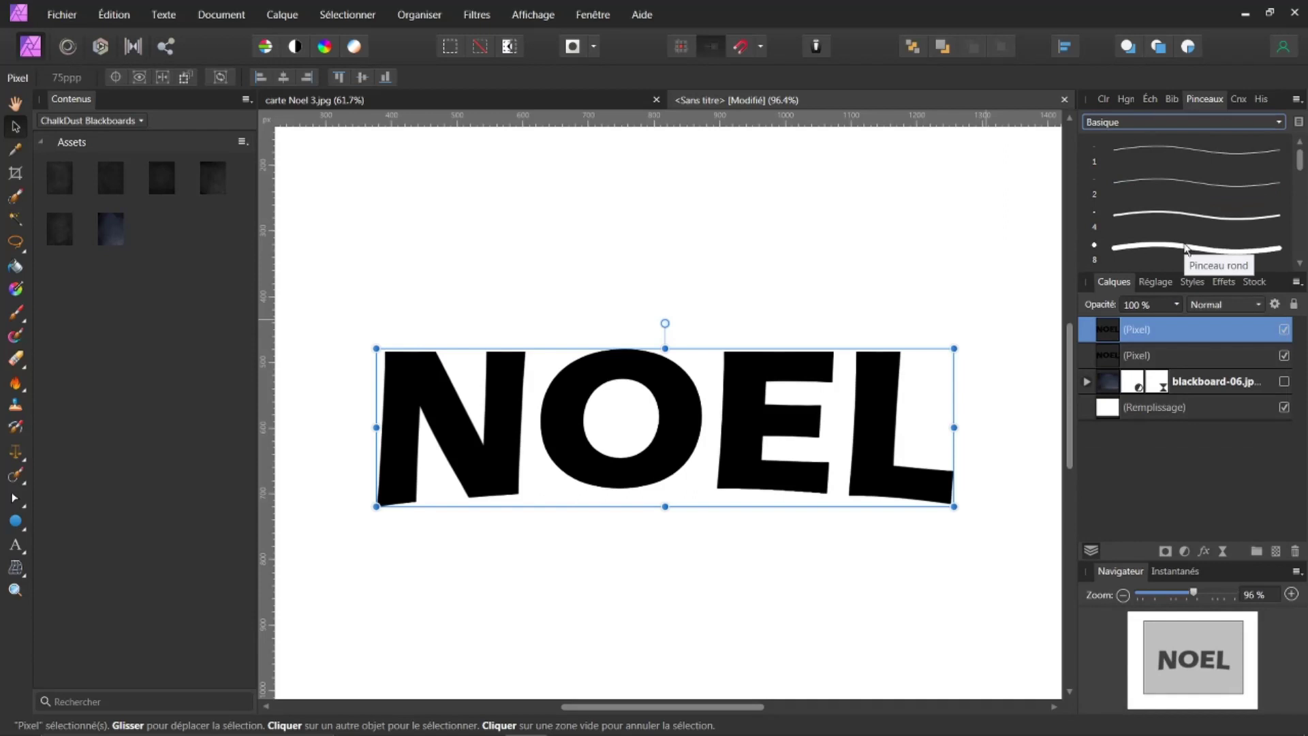
{"action": "left_click", "coordinate": [1188, 247]}
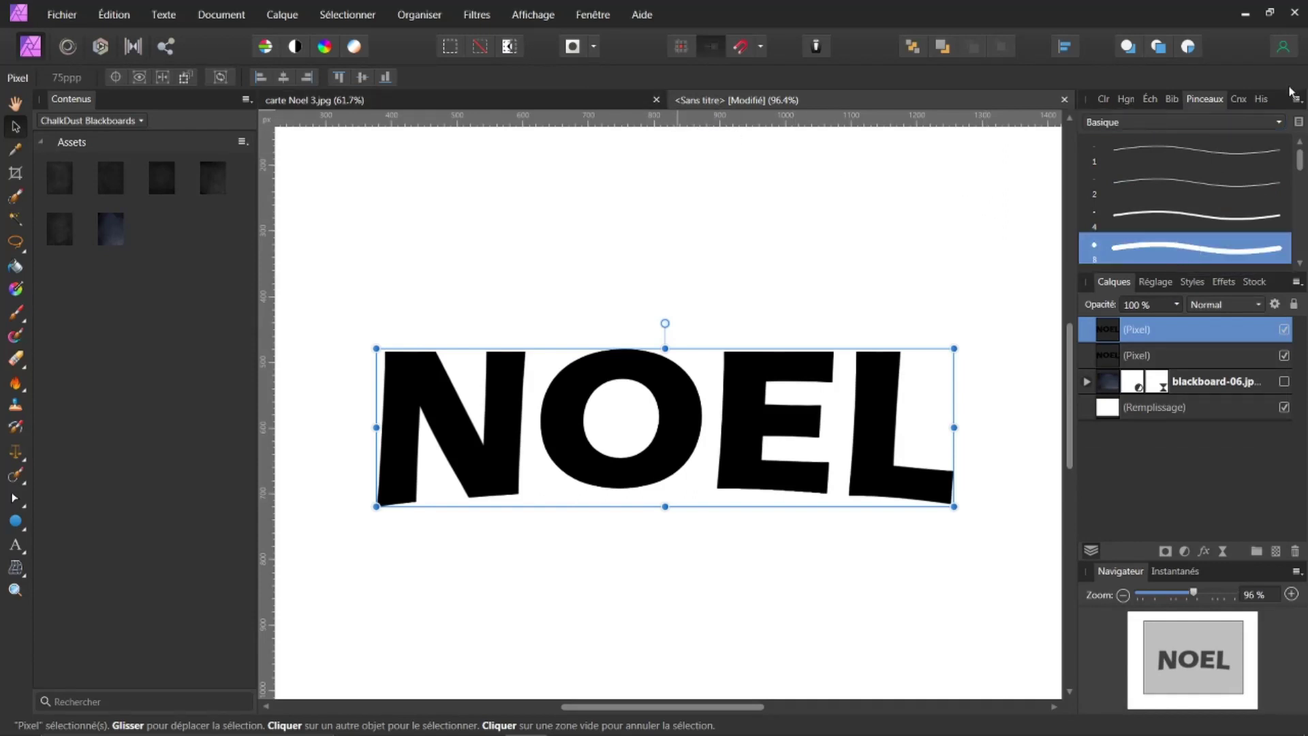
{"action": "left_click", "coordinate": [1104, 100]}
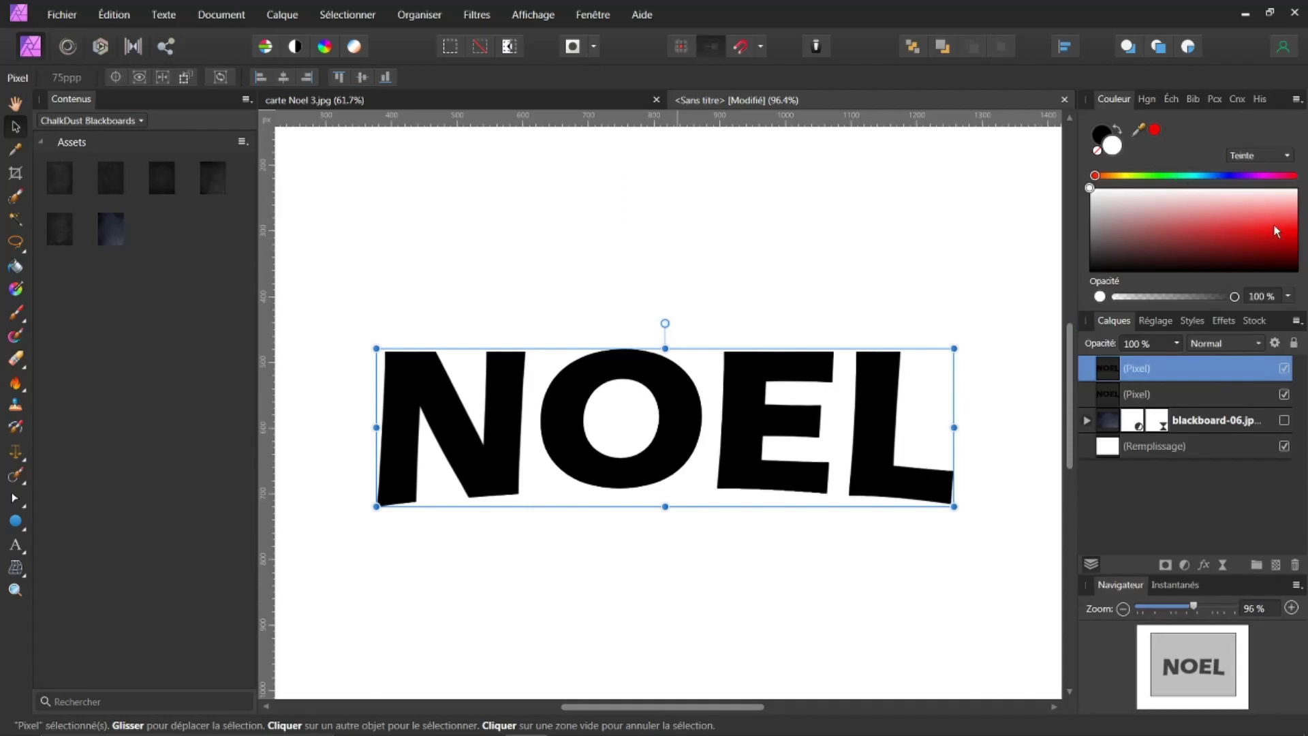
{"action": "left_click_drag", "start_coordinate": [1264, 223], "coordinate": [1297, 228]}
{"action": "left_click", "coordinate": [13, 320]}
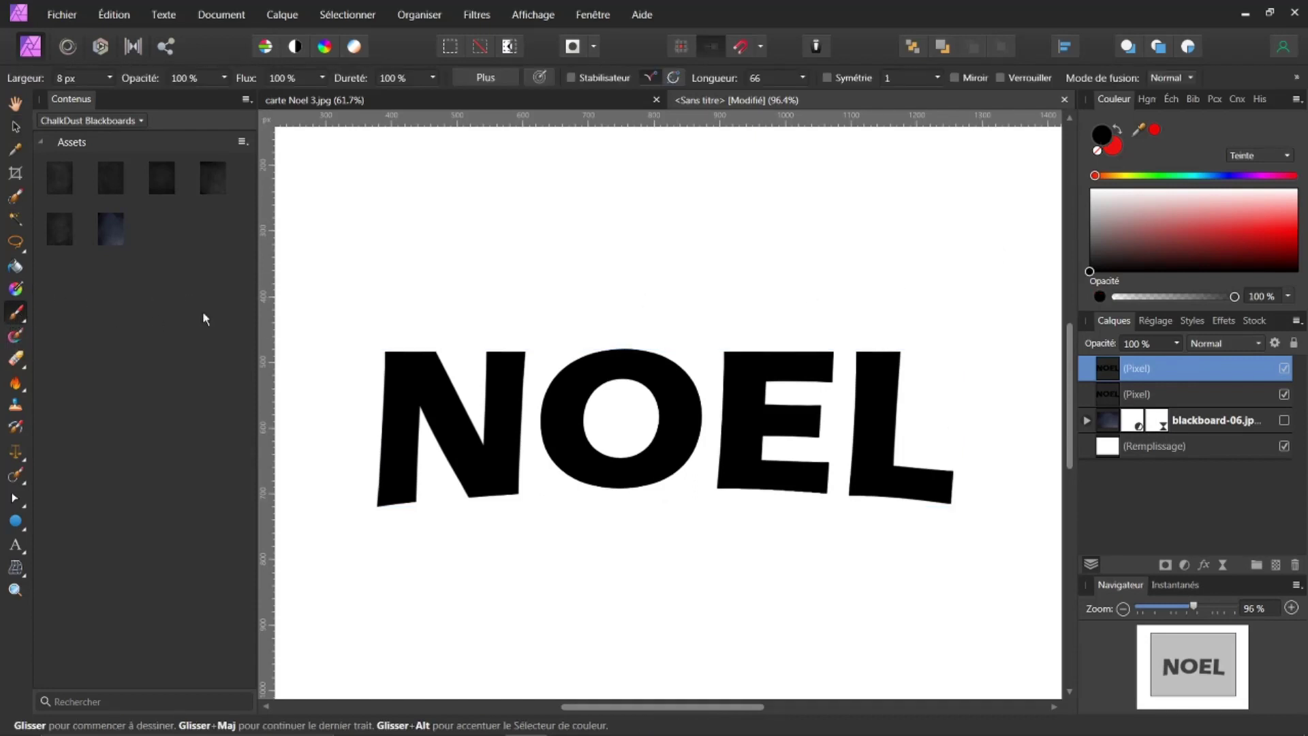
{"action": "left_click", "coordinate": [1117, 150]}
Step: Load the top NOEL layer's letter shapes as a selection and enlarge the brush to 157.3 px
{"action": "left_click", "coordinate": [1111, 373], "text": "ctrl"}
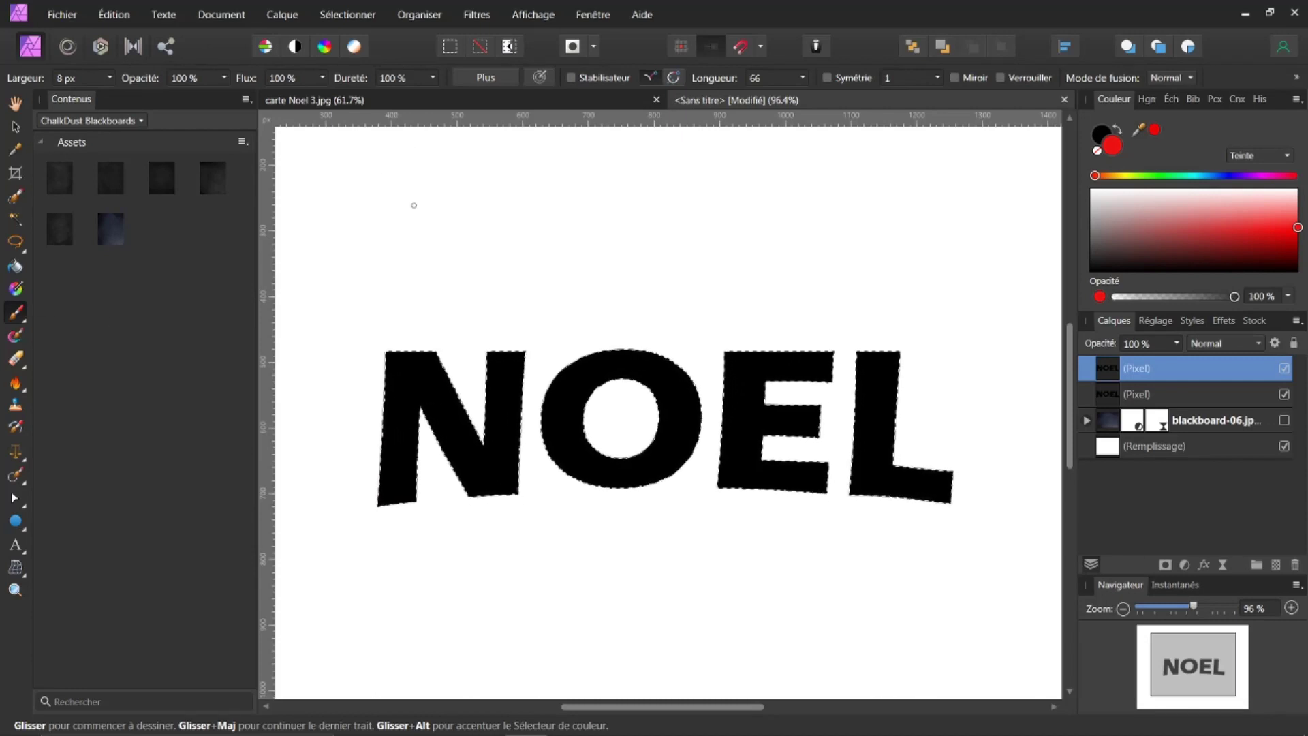
{"action": "left_click_drag", "start_coordinate": [413, 199], "coordinate": [455, 233]}
{"action": "key", "text": "bracketright"}
{"action": "key", "text": "bracketright"}
{"action": "key", "text": "bracketleft"}
{"action": "key", "text": "bracketright"}
{"action": "key", "text": "bracketright"}
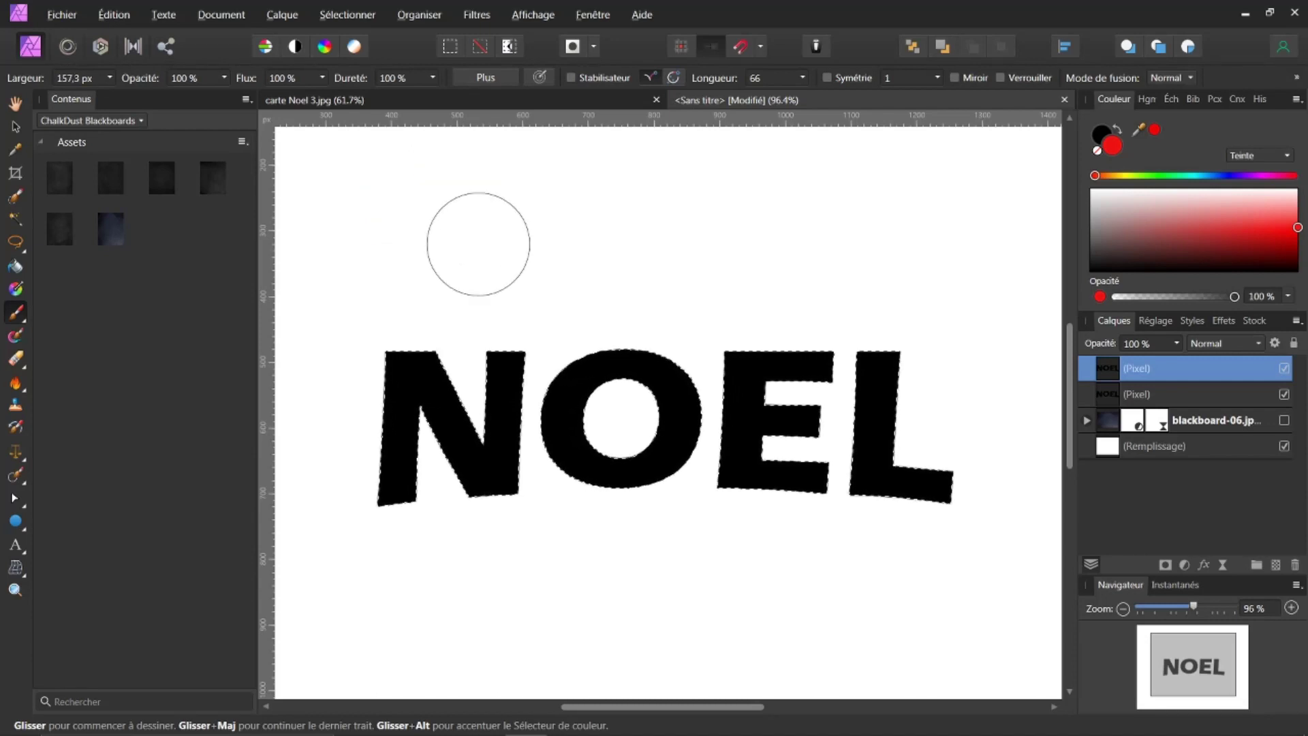
Step: Paint all four selected letters red on the top NOEL layer and clear the selection
{"action": "left_click", "coordinate": [426, 317]}
{"action": "mouse_move", "coordinate": [409, 338]}
{"action": "left_mouse_down"}
{"action": "mouse_move", "coordinate": [390, 511]}
{"action": "mouse_move", "coordinate": [479, 338]}
{"action": "mouse_move", "coordinate": [476, 441]}
{"action": "left_mouse_up"}
{"action": "mouse_move", "coordinate": [555, 411]}
{"action": "left_mouse_down"}
{"action": "mouse_move", "coordinate": [623, 328]}
{"action": "mouse_move", "coordinate": [602, 476]}
{"action": "mouse_move", "coordinate": [699, 355]}
{"action": "mouse_move", "coordinate": [689, 457]}
{"action": "mouse_move", "coordinate": [780, 387]}
{"action": "left_mouse_up"}
{"action": "mouse_move", "coordinate": [872, 384]}
{"action": "left_mouse_down"}
{"action": "mouse_move", "coordinate": [855, 493]}
{"action": "mouse_move", "coordinate": [933, 453]}
{"action": "left_mouse_up"}
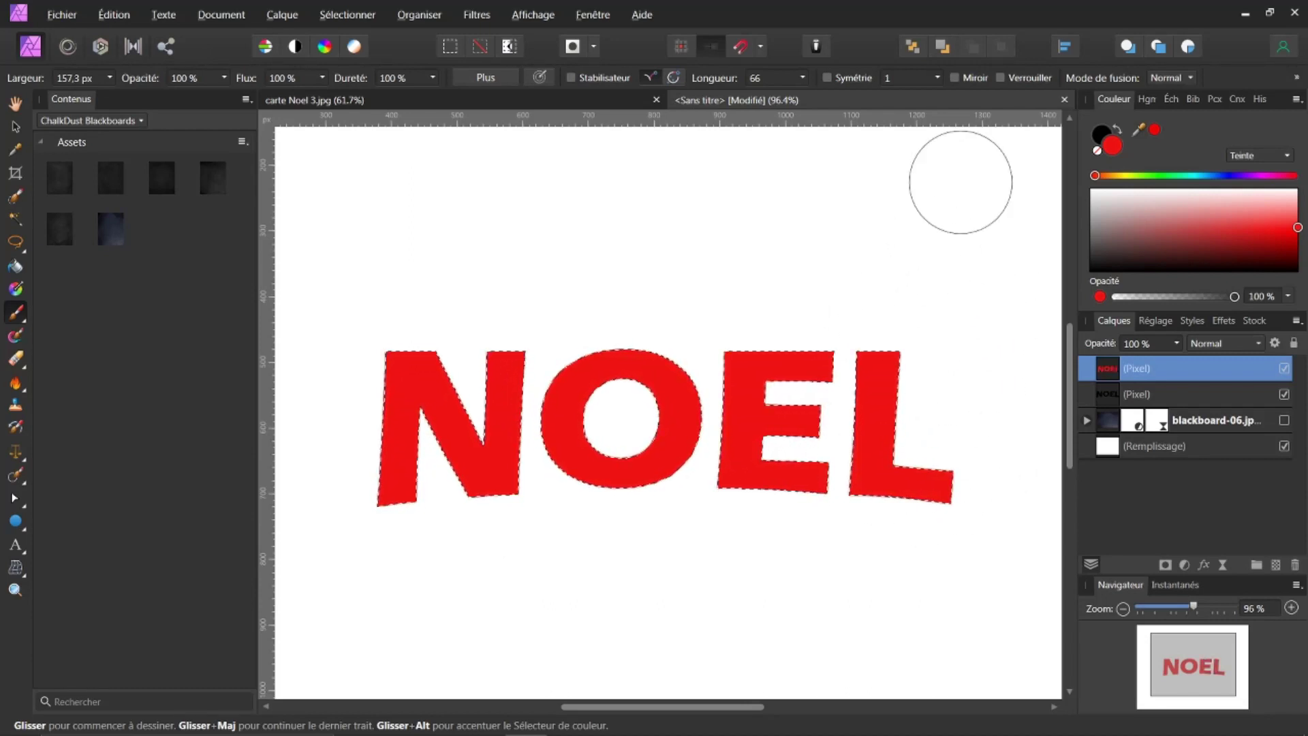
{"action": "left_click", "coordinate": [344, 15]}
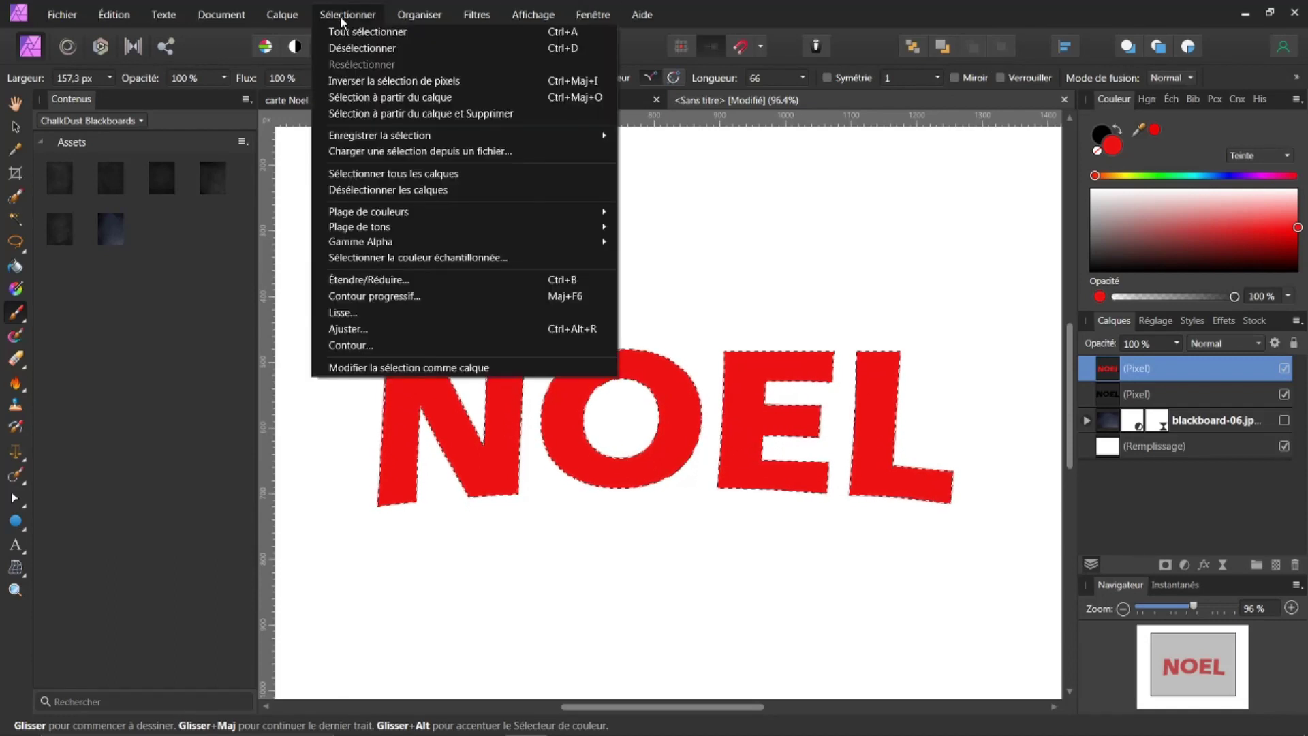
{"action": "left_click", "coordinate": [358, 47]}
{"action": "left_click_drag", "start_coordinate": [402, 136], "coordinate": [406, 161]}
{"action": "key", "text": "ctrl+z"}
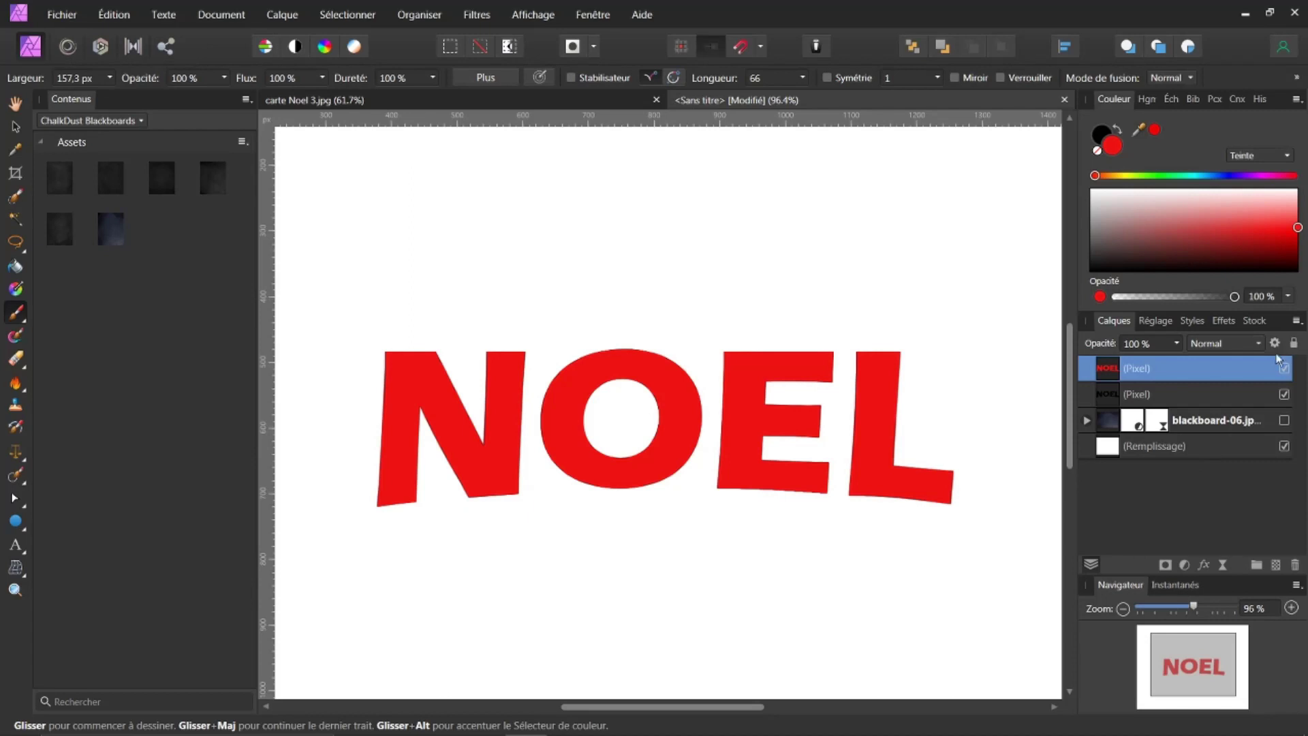
Step: Shift the black NOEL layer slightly up and left so a thin dark edge shows behind the red letters
{"action": "left_click", "coordinate": [1111, 395]}
{"action": "left_click_drag", "start_coordinate": [954, 552], "coordinate": [946, 496]}
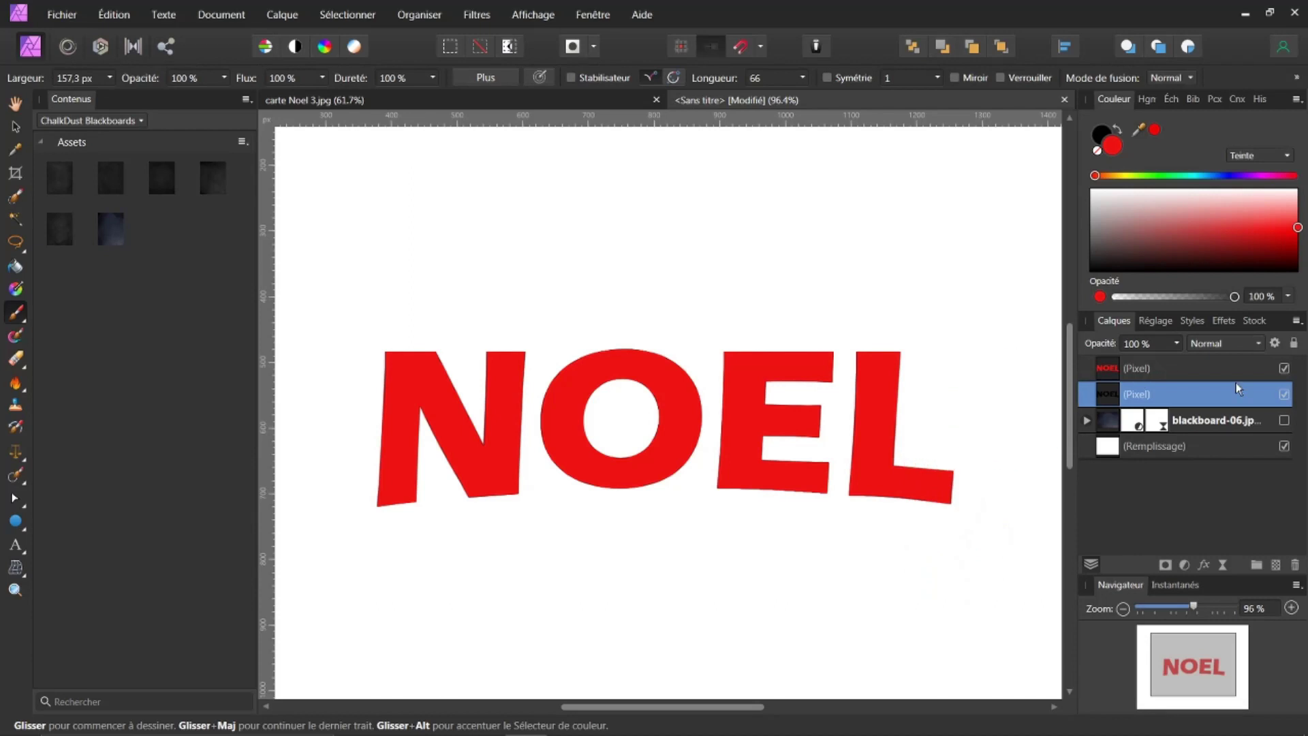
{"action": "left_click_drag", "start_coordinate": [1121, 371], "coordinate": [1226, 384]}
{"action": "left_click", "coordinate": [1284, 369]}
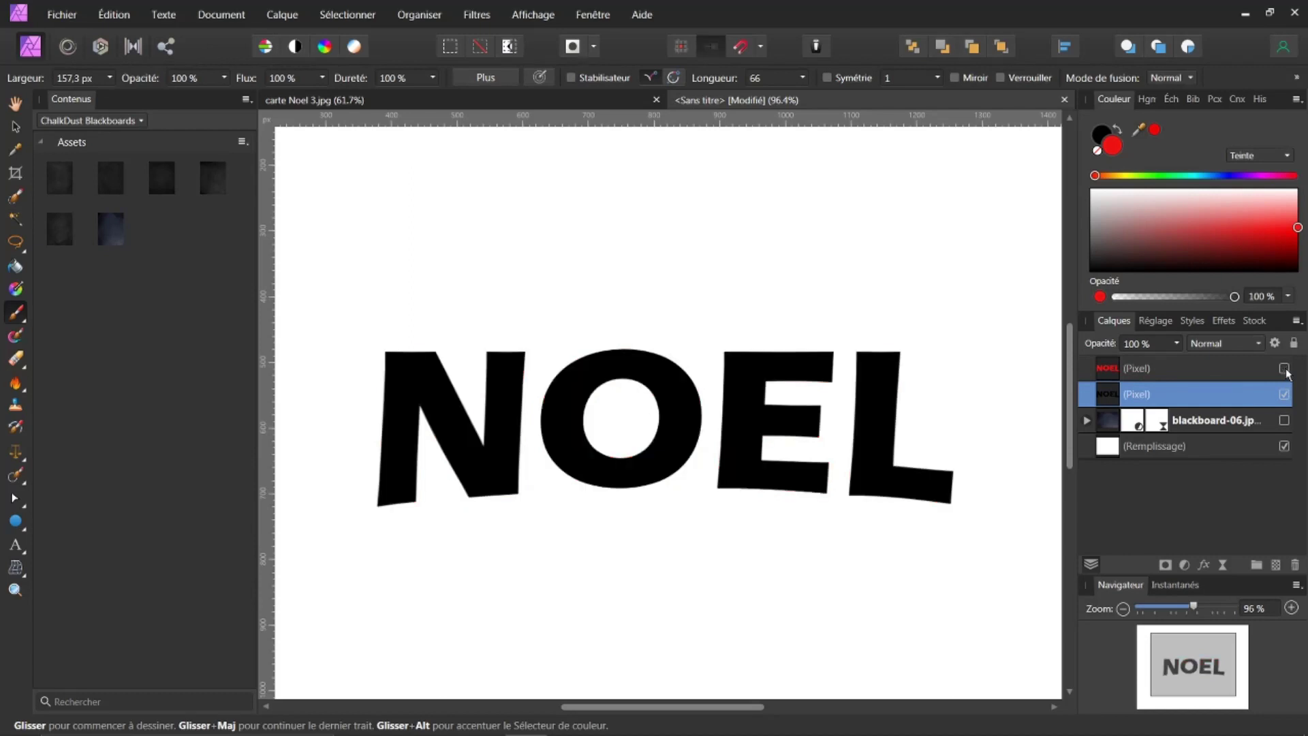
{"action": "left_click", "coordinate": [1284, 368]}
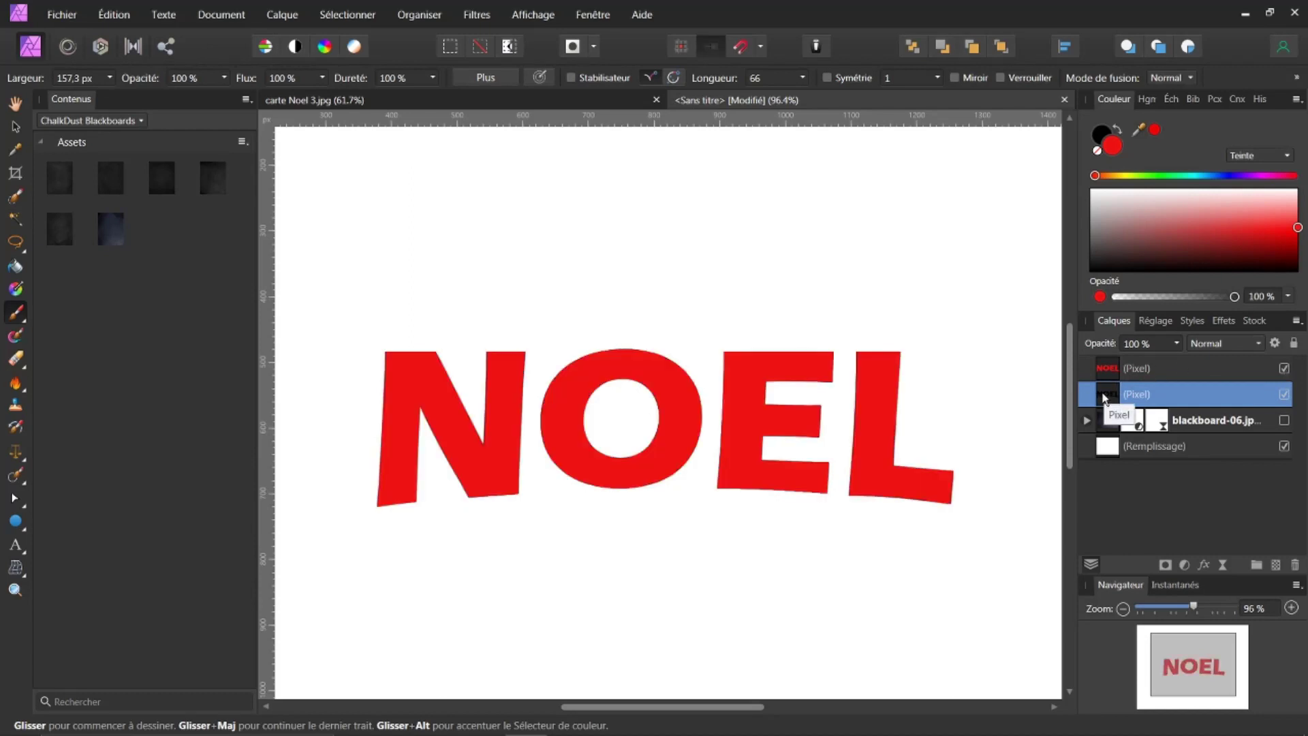
{"action": "left_click", "coordinate": [960, 530]}
{"action": "left_click", "coordinate": [15, 127]}
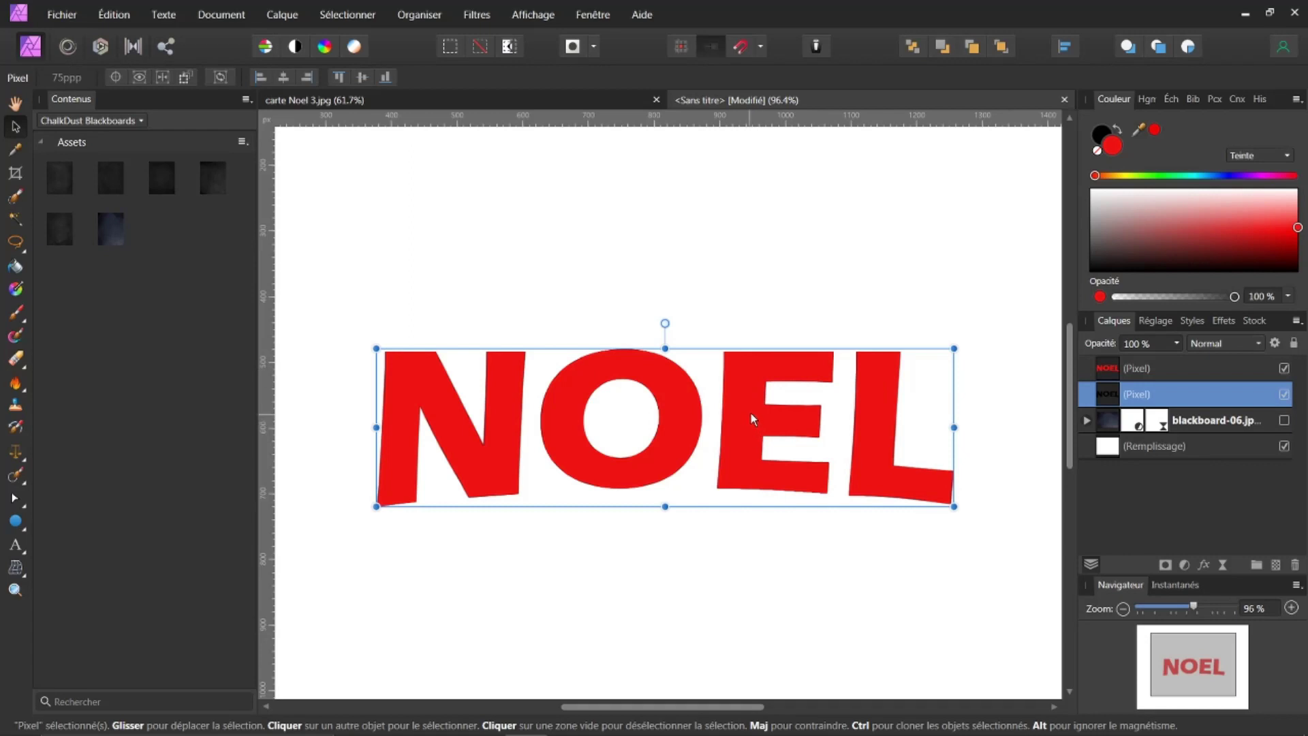
{"action": "scroll", "coordinate": [706, 509], "scroll_direction": "up", "scroll_amount": 1}
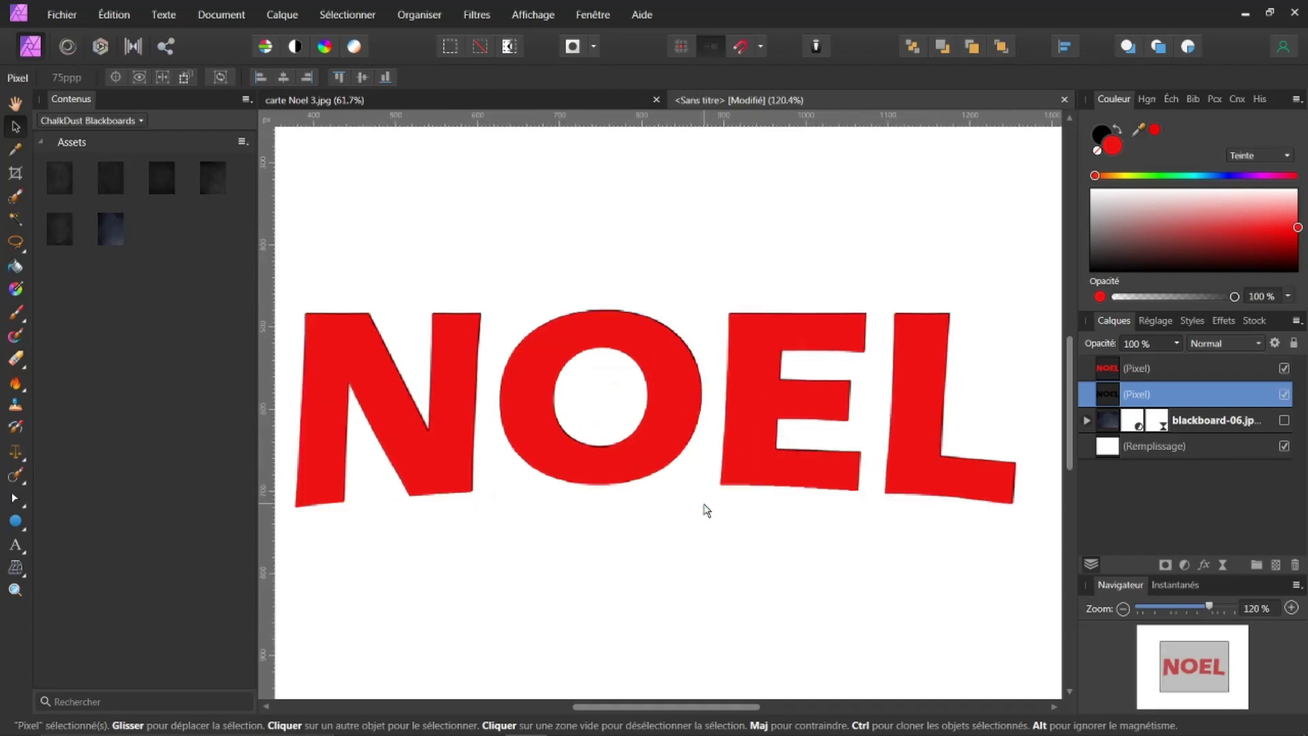
{"action": "scroll", "coordinate": [707, 509], "scroll_direction": "up", "scroll_amount": 1}
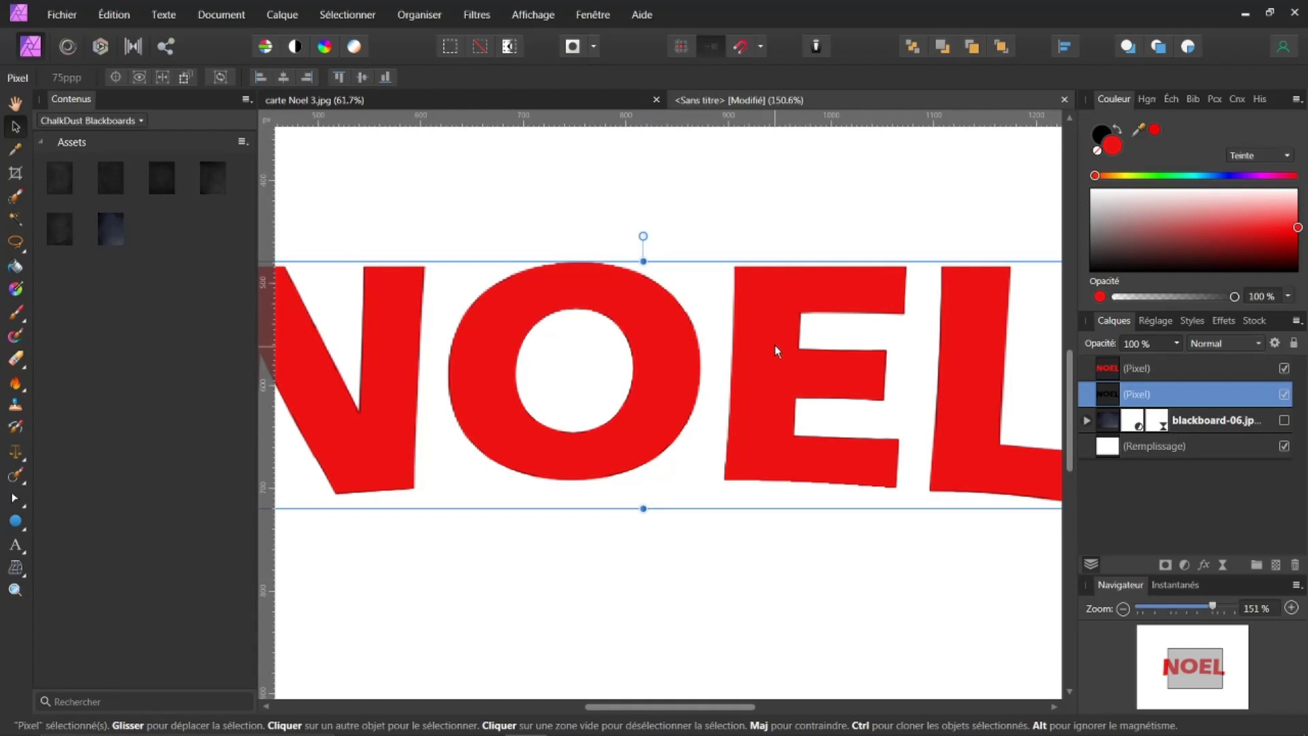
{"action": "left_click_drag", "start_coordinate": [775, 344], "coordinate": [770, 342]}
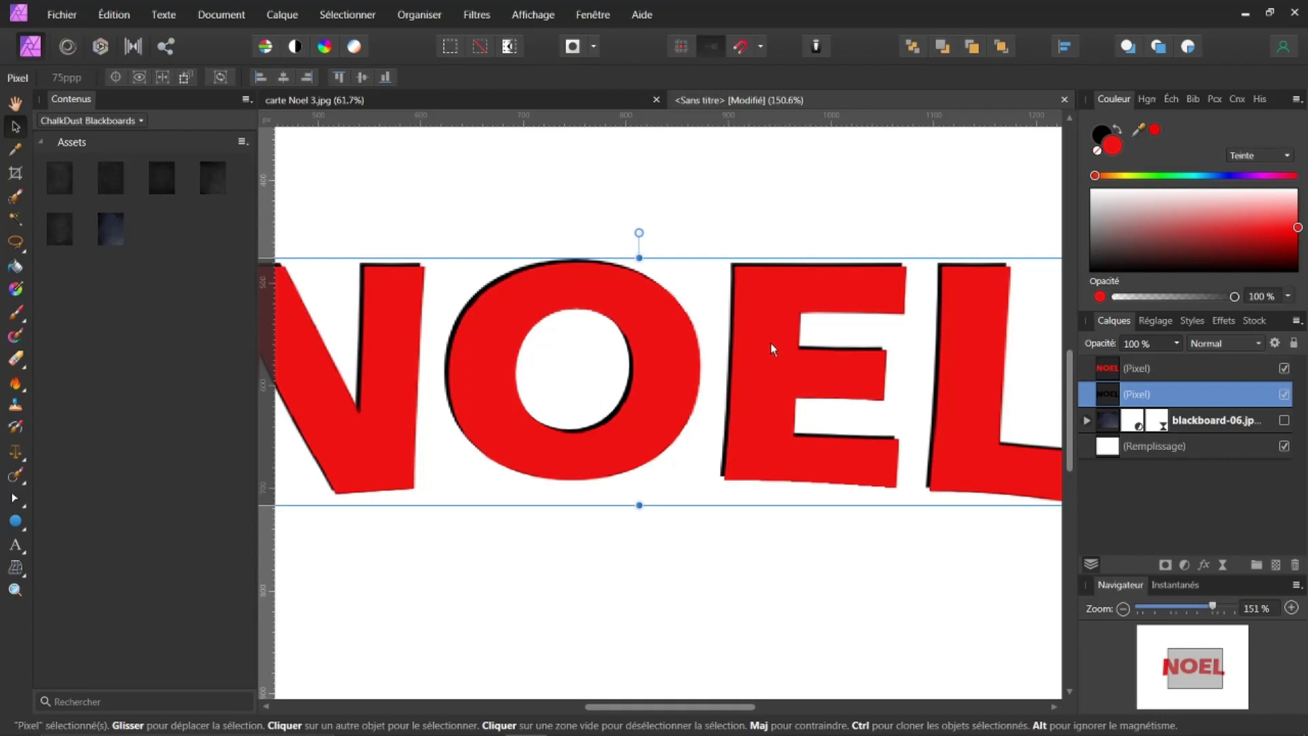
Step: Duplicate the black NOEL layer repeatedly with the same up-left offset, building a 3D extrusion of six black layers
{"action": "key", "text": "ctrl+j"}
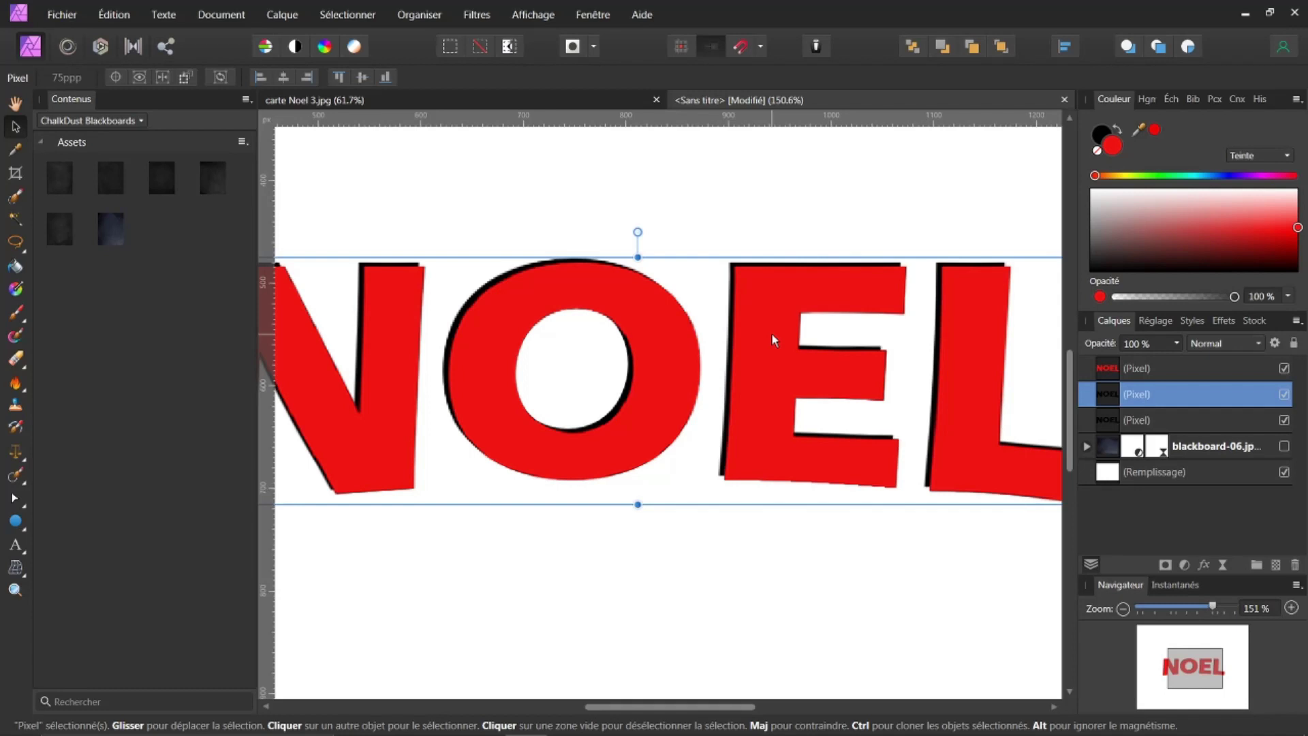
{"action": "key", "text": "ctrl+j"}
{"action": "key", "text": "ctrl+j"}
{"action": "key", "text": "ctrl+j"}
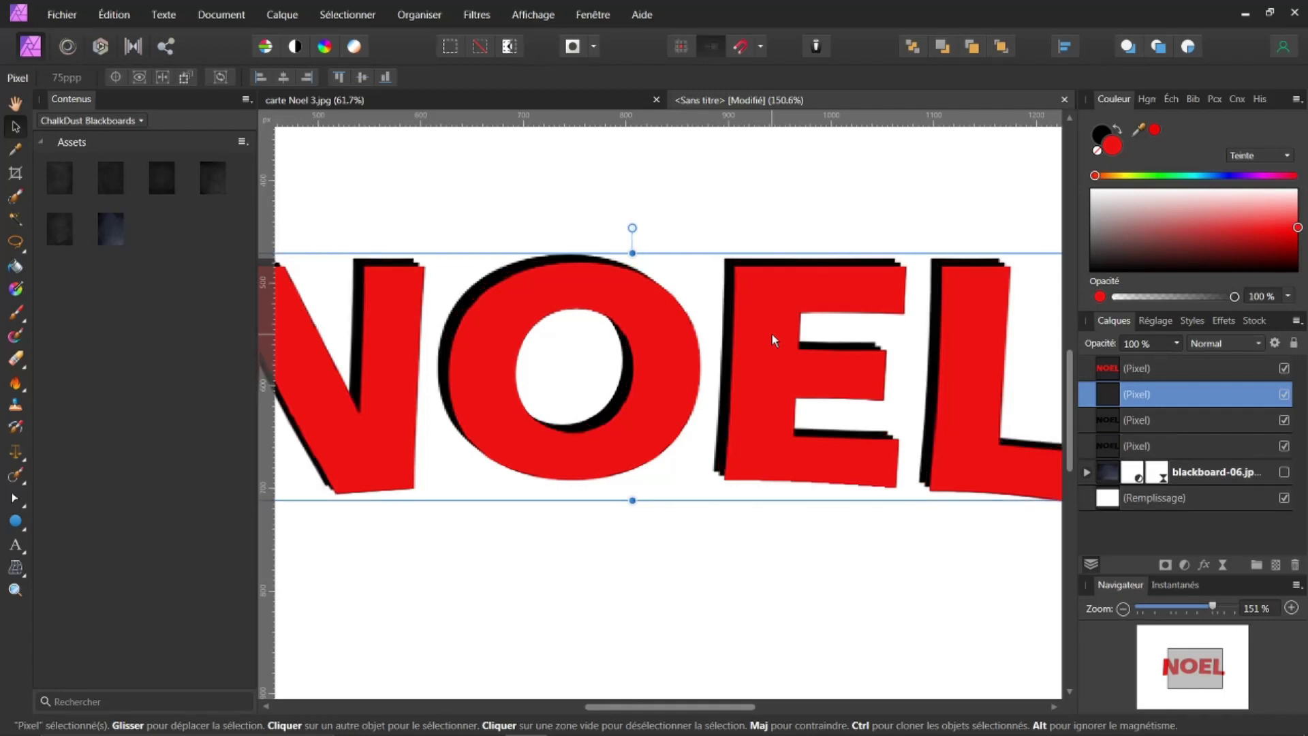
{"action": "key", "text": "ctrl+j"}
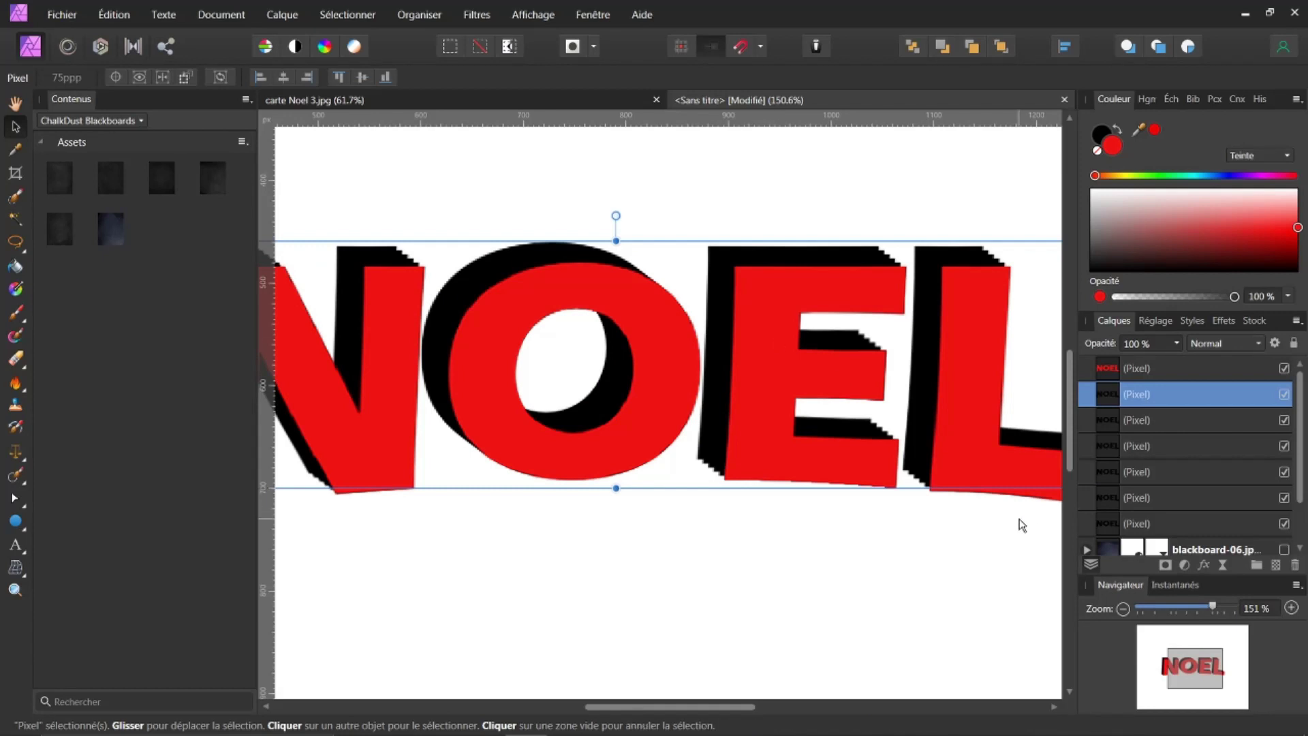
{"action": "key", "text": "ctrl+0"}
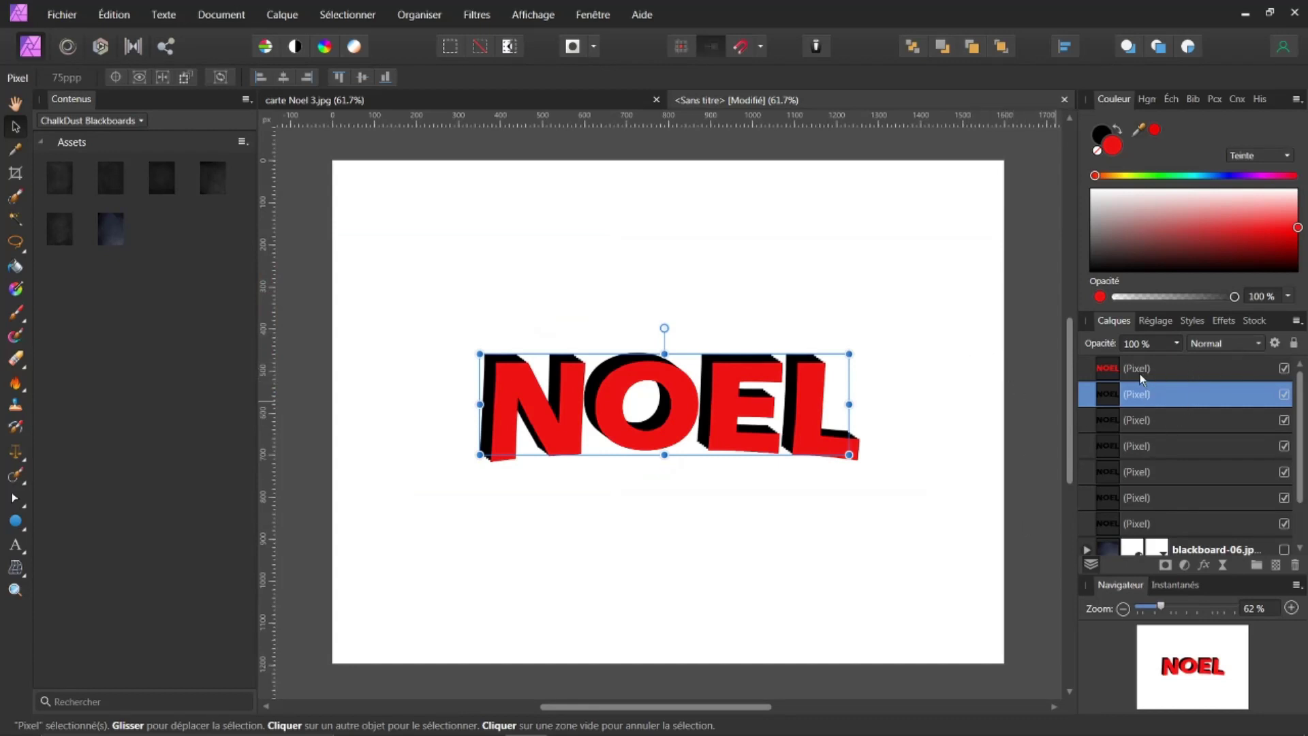
Step: Group the six black NOEL extrusion layers and rasterise the group into a single pixel layer
{"action": "left_click", "coordinate": [1119, 523], "text": "shift"}
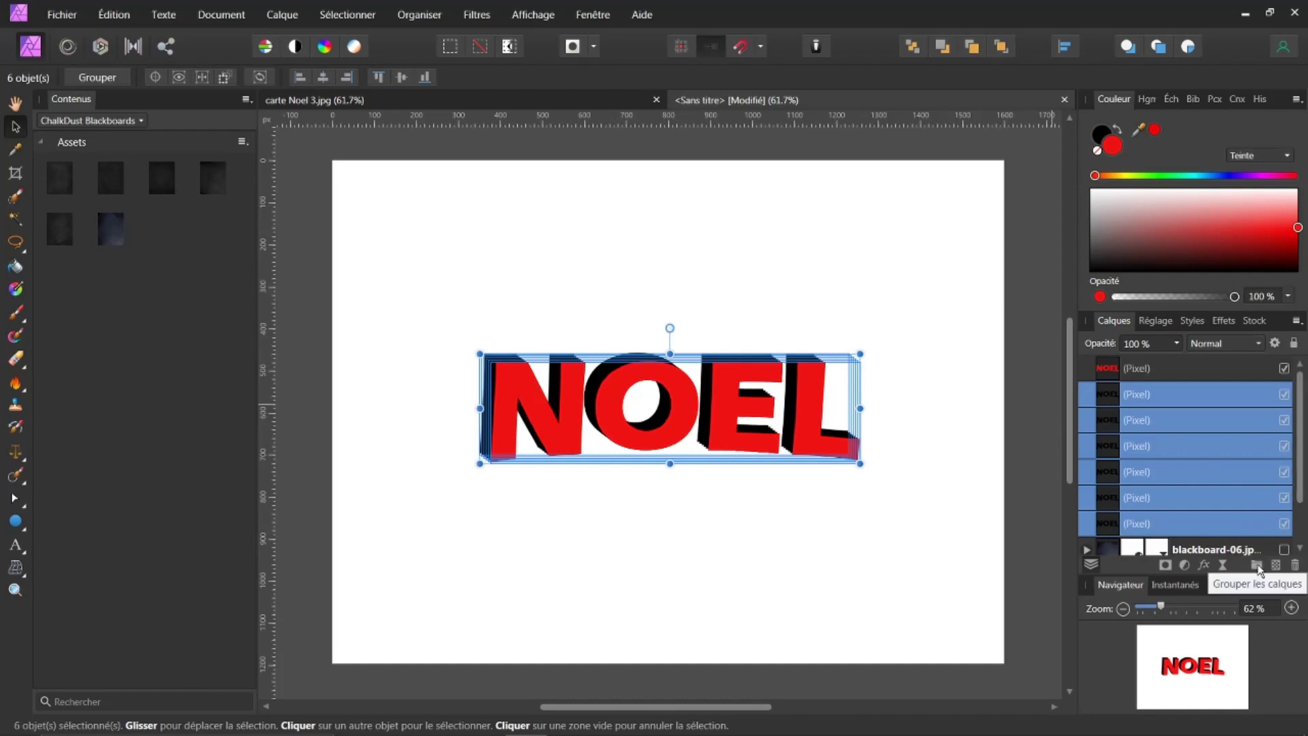
{"action": "left_click", "coordinate": [1257, 566]}
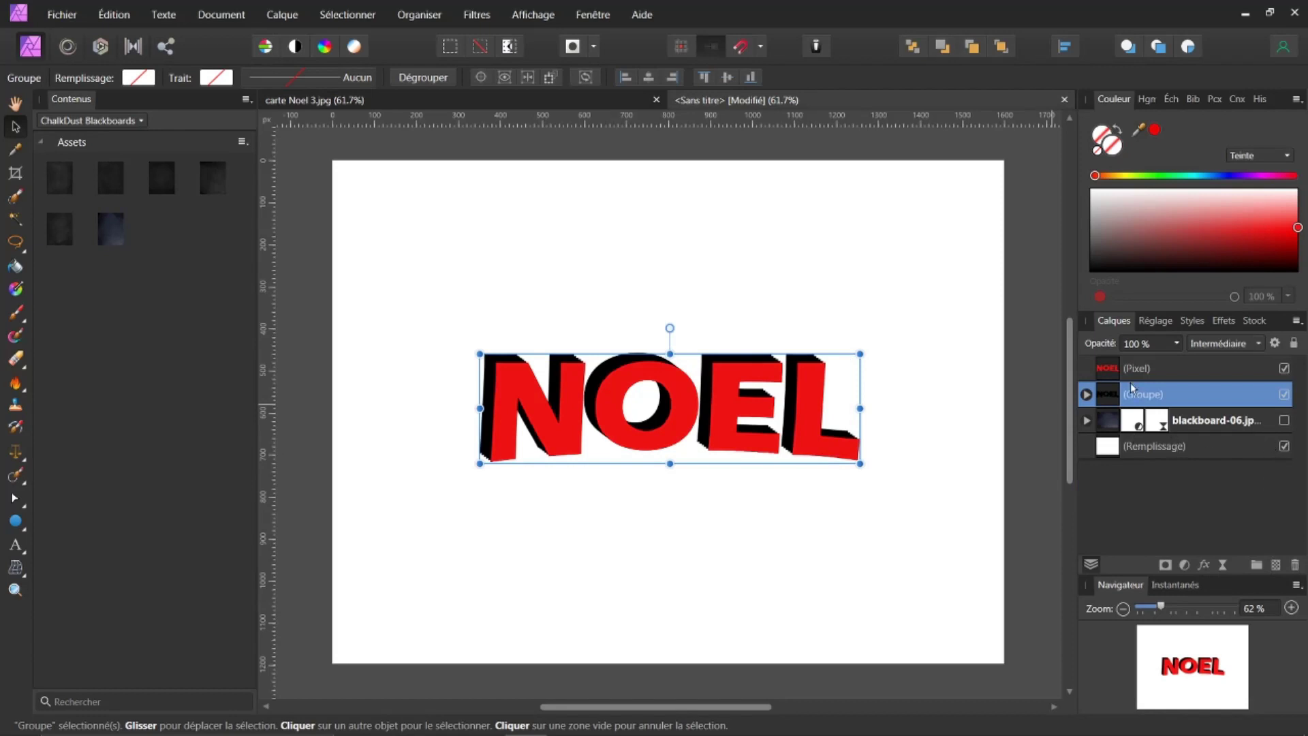
{"action": "right_click", "coordinate": [1106, 394]}
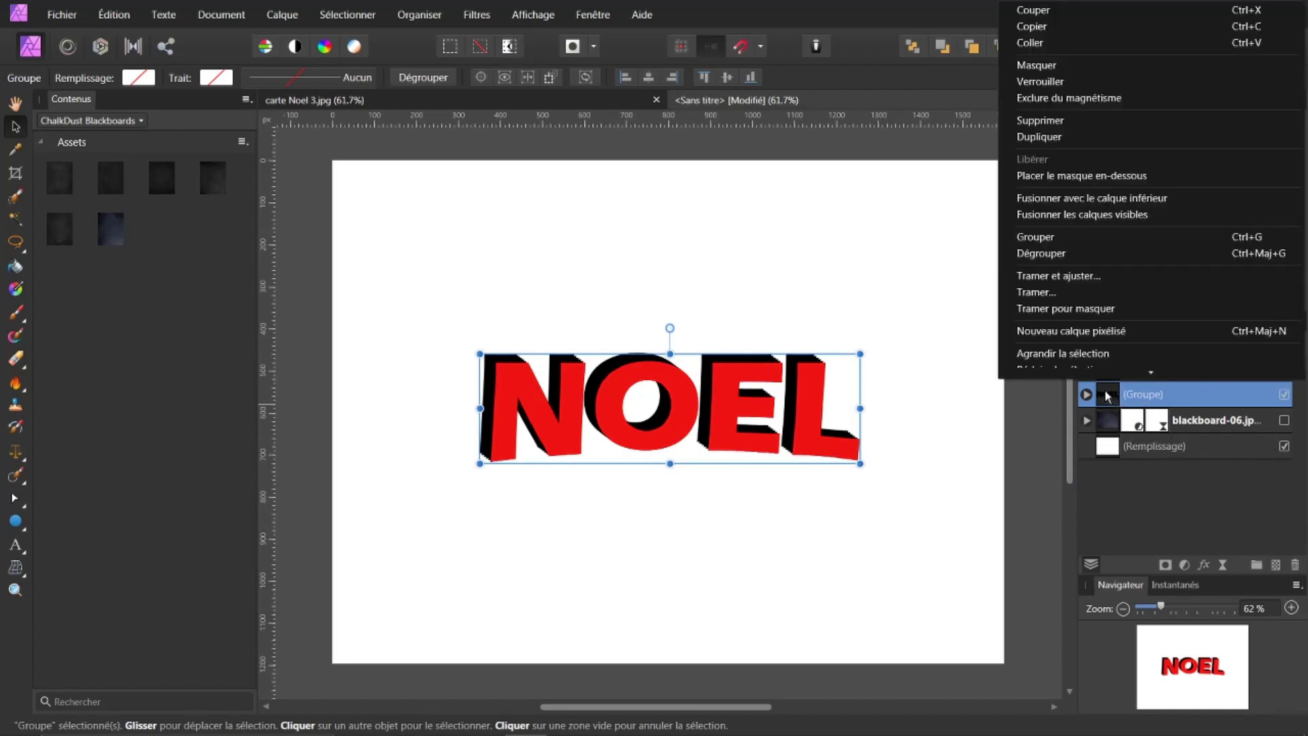
{"action": "left_click", "coordinate": [1091, 292]}
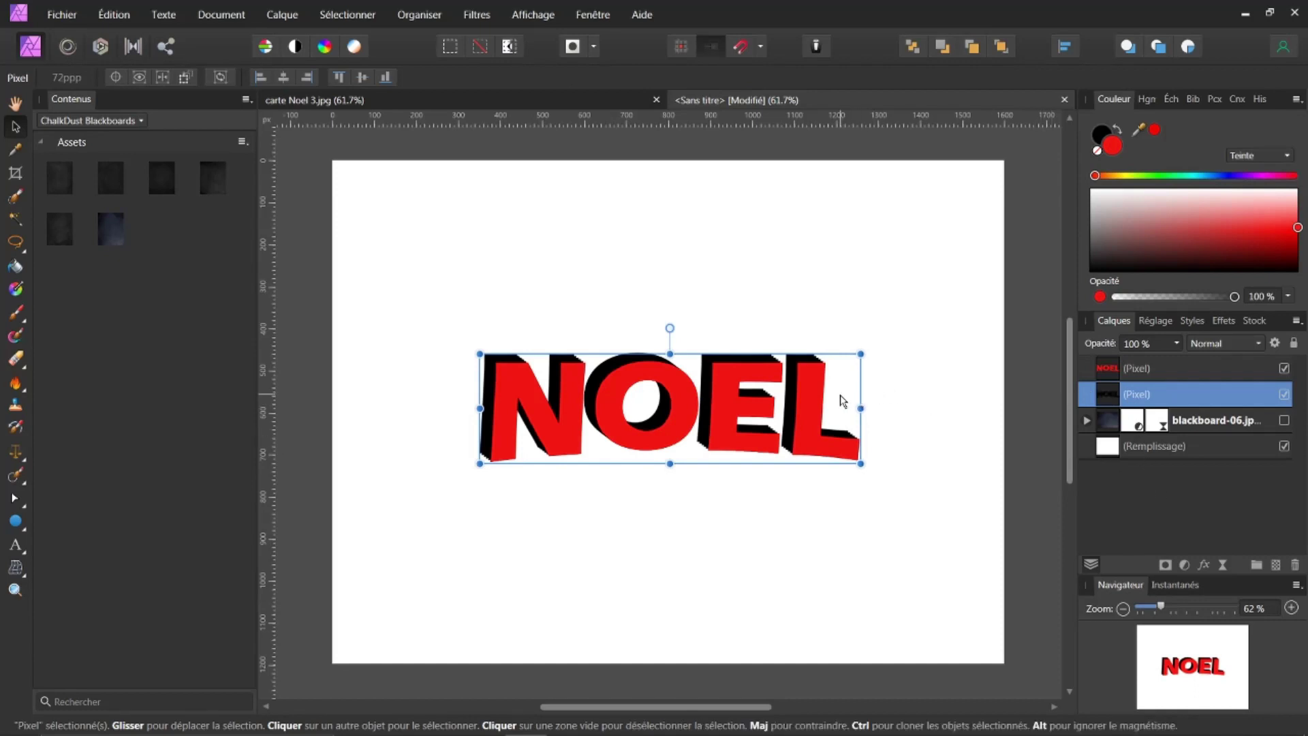
Step: Move the red NOEL layer up and left onto the extrusion's upper-left edge so the black depth falls to the lower right
{"action": "scroll", "coordinate": [837, 400], "scroll_direction": "up", "scroll_amount": 1}
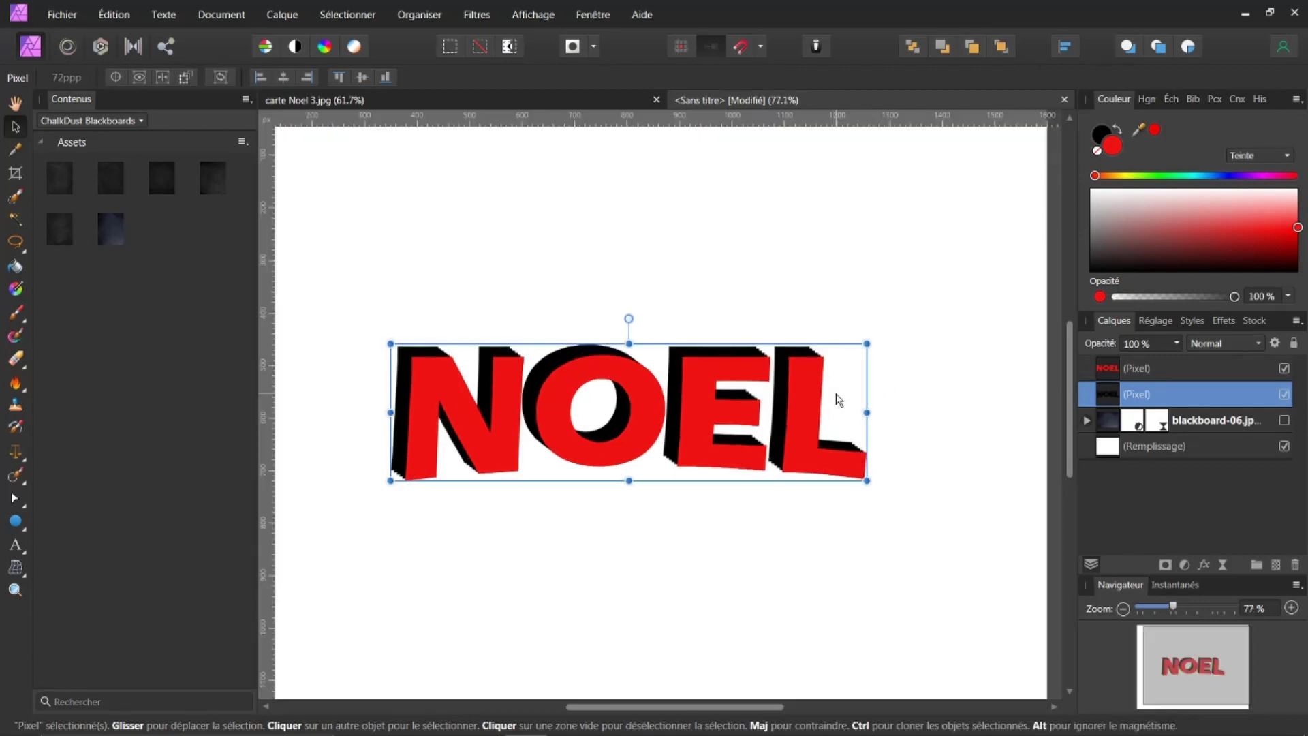
{"action": "scroll", "coordinate": [815, 395], "scroll_direction": "up", "scroll_amount": 1}
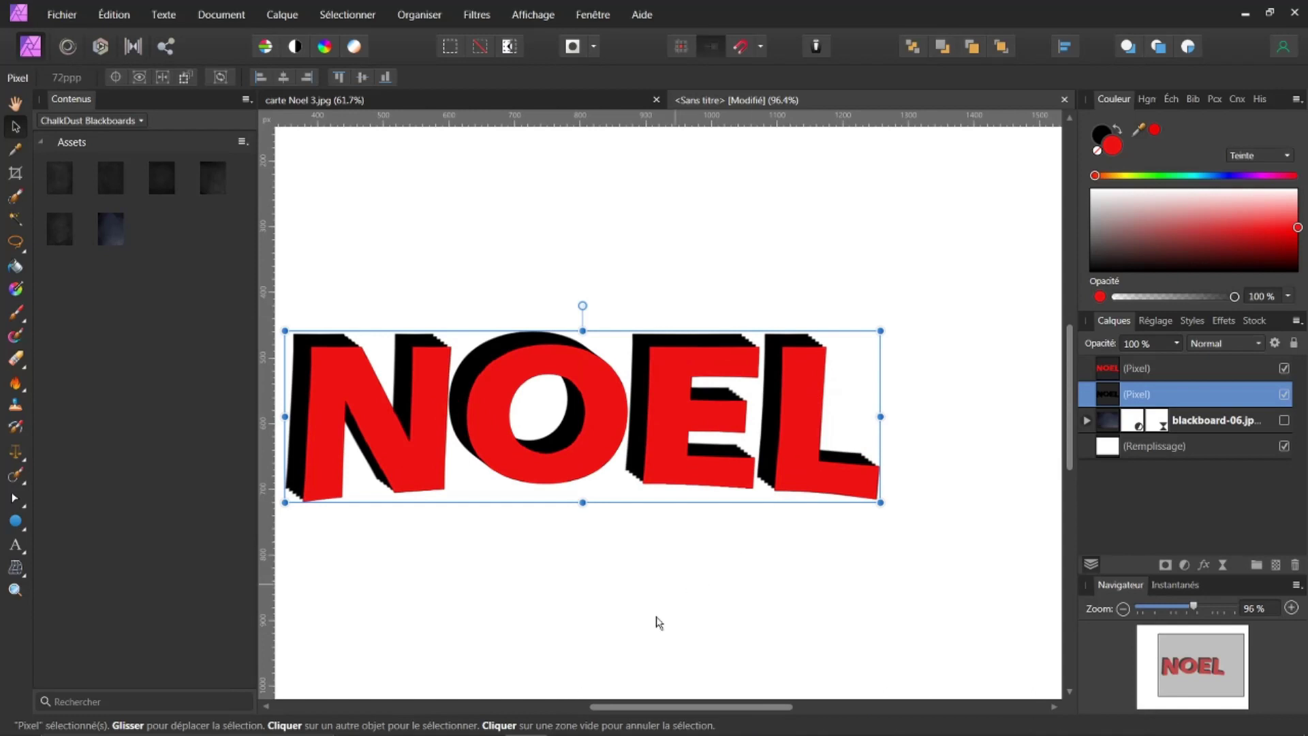
{"action": "left_click_drag", "start_coordinate": [685, 706], "coordinate": [658, 705]}
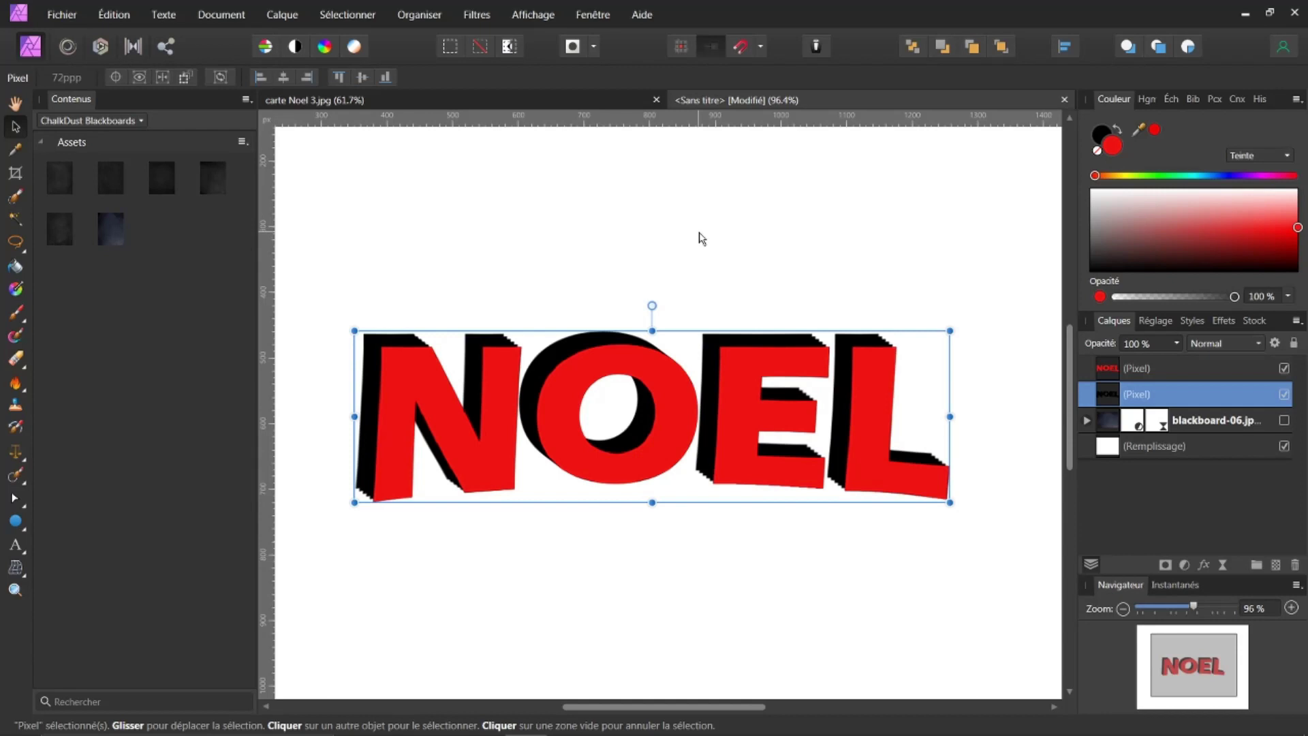
{"action": "left_click", "coordinate": [1107, 371]}
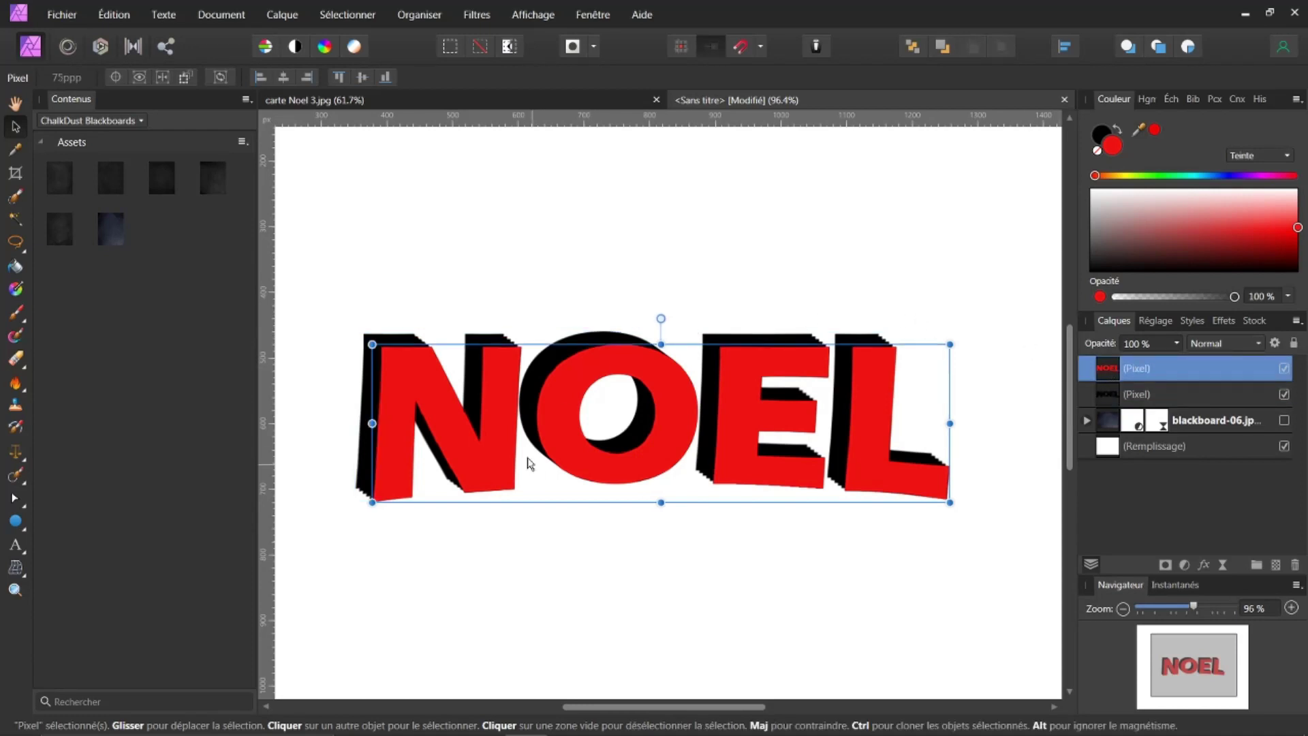
{"action": "scroll", "coordinate": [522, 453], "scroll_direction": "up", "scroll_amount": 2}
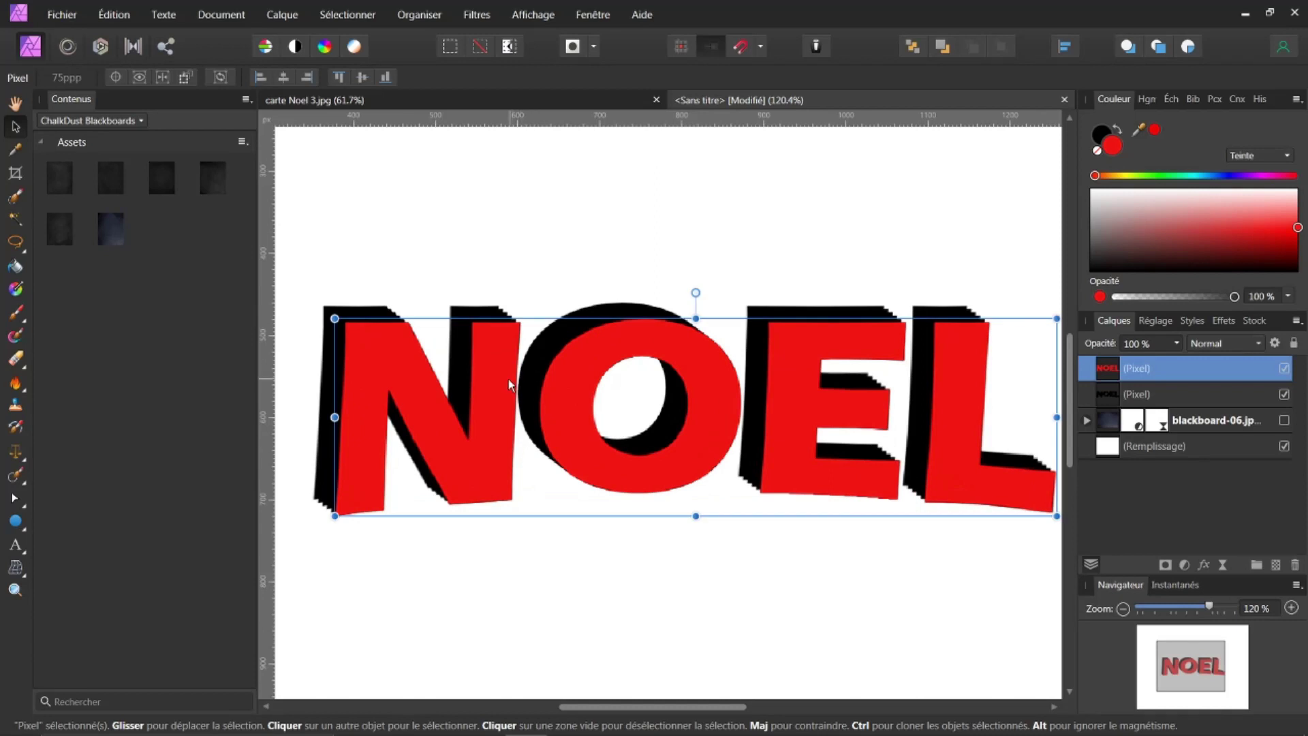
{"action": "left_click_drag", "start_coordinate": [500, 377], "coordinate": [483, 364]}
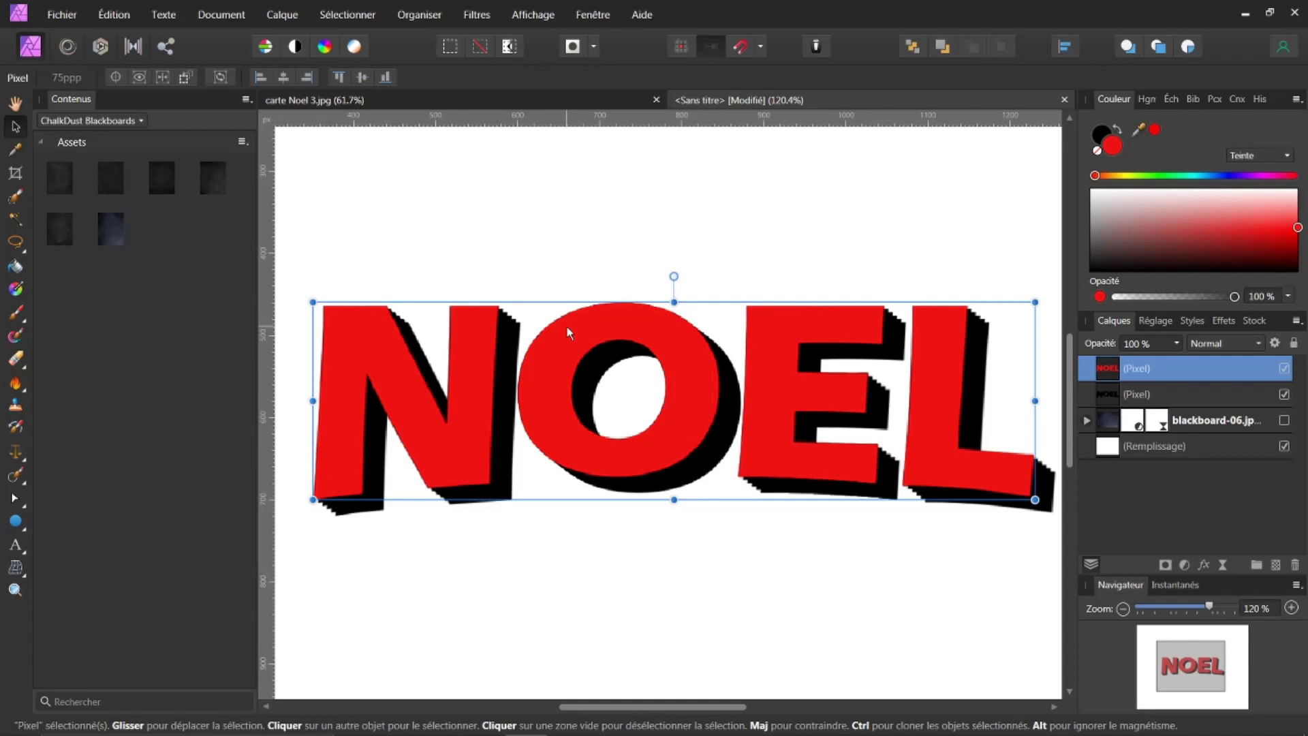
{"action": "key", "text": "ctrl+0"}
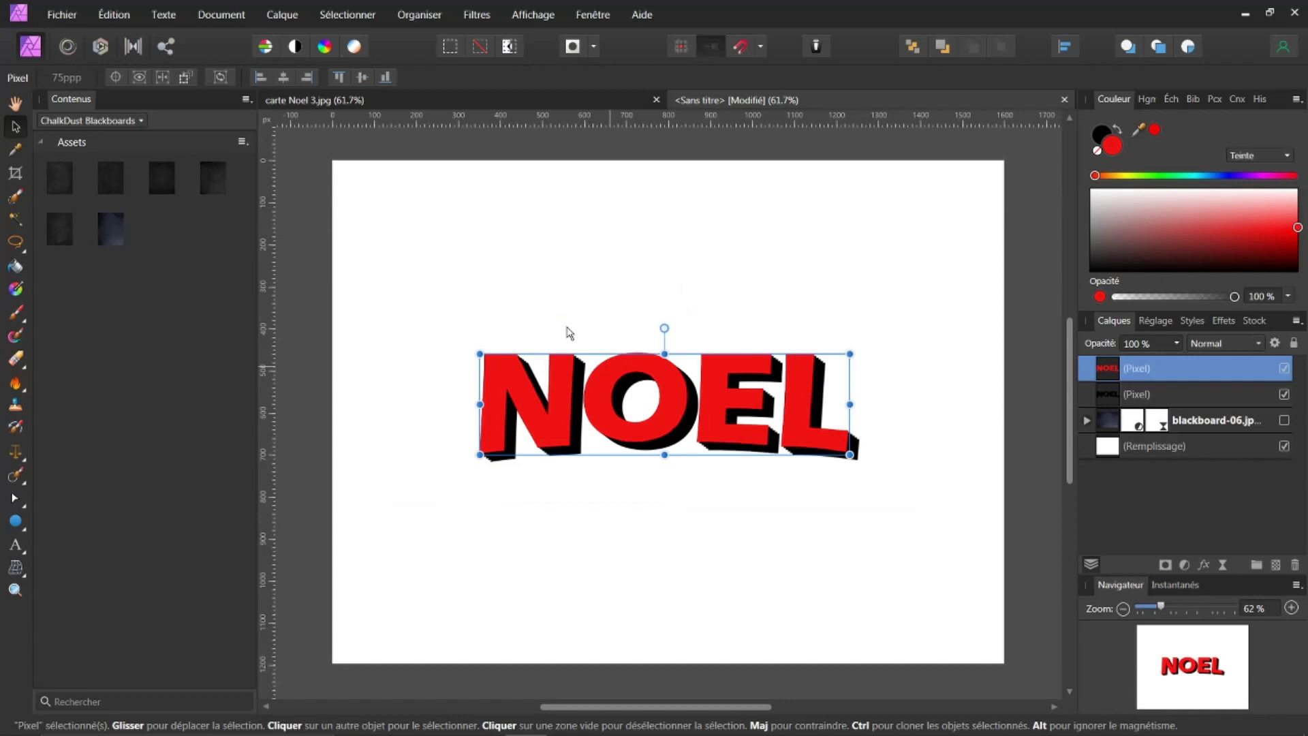
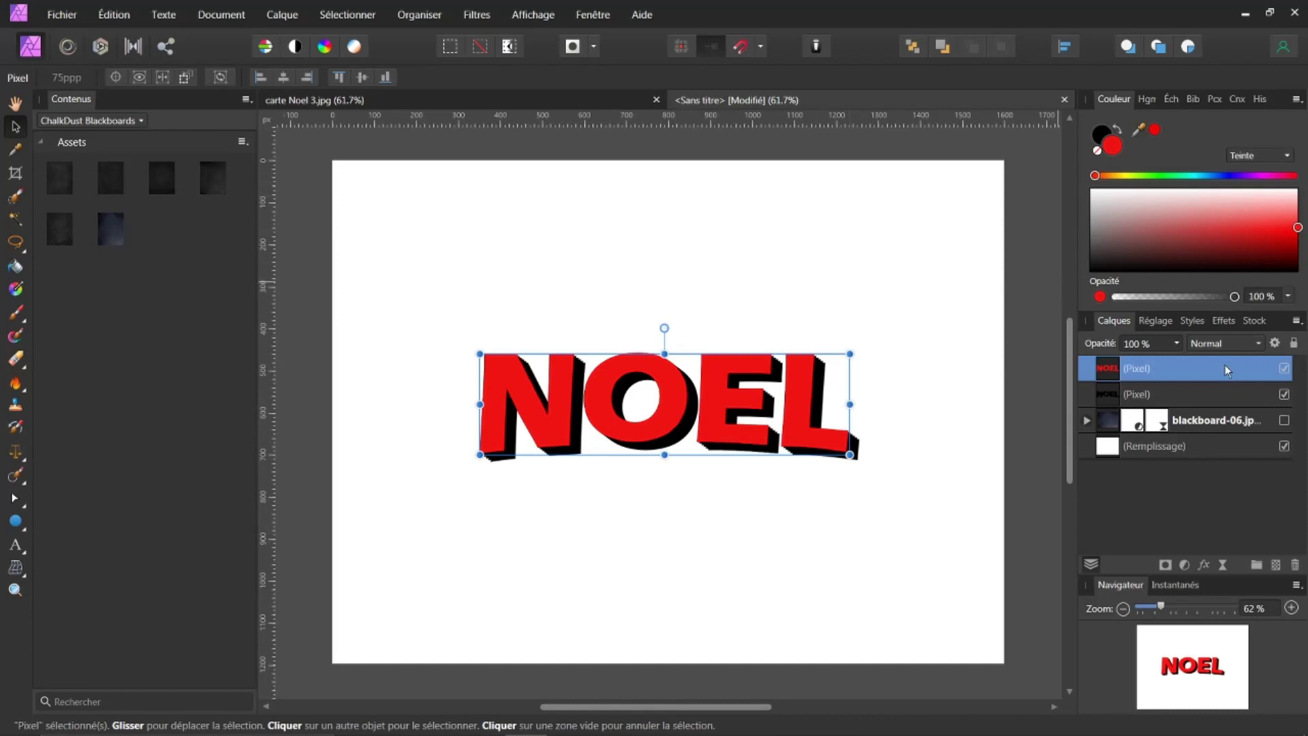
Step: Show the blackboard-06 background layer and hide the white fill layer
{"action": "left_click", "coordinate": [1286, 421]}
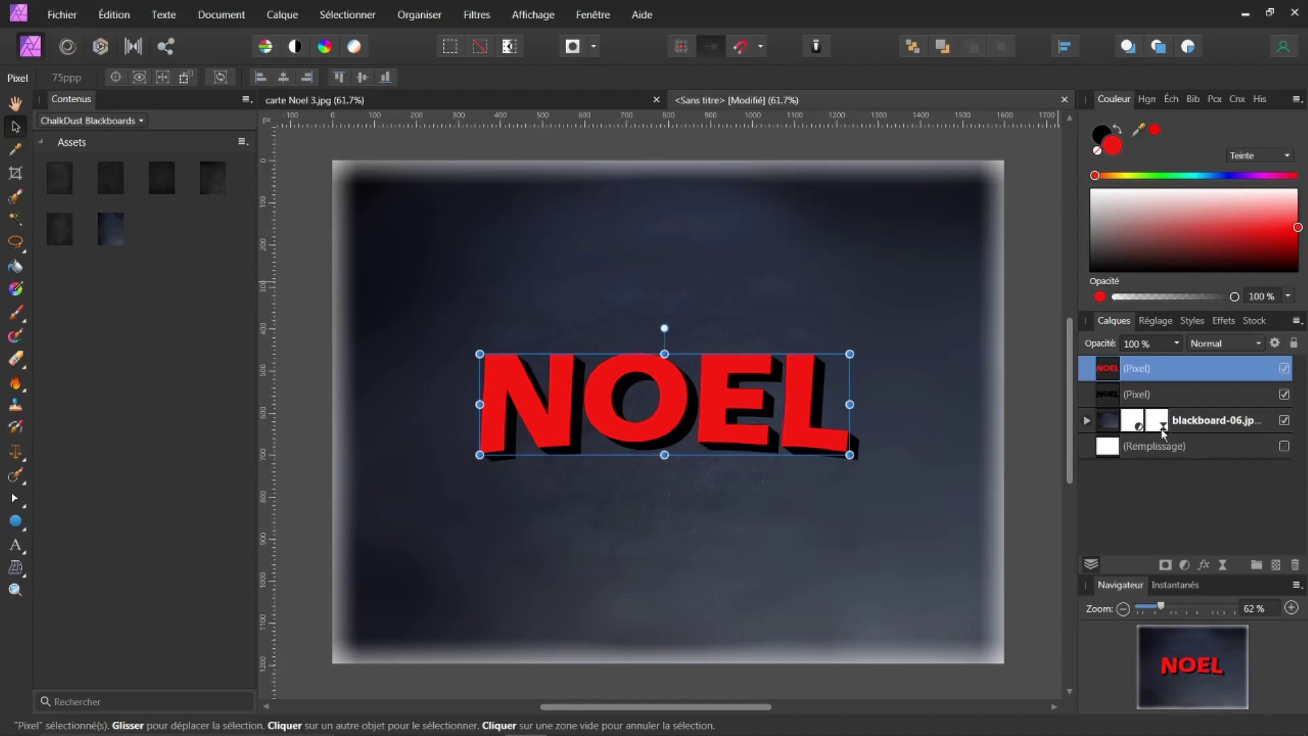
{"action": "scroll", "coordinate": [734, 436], "scroll_direction": "up", "scroll_amount": 2}
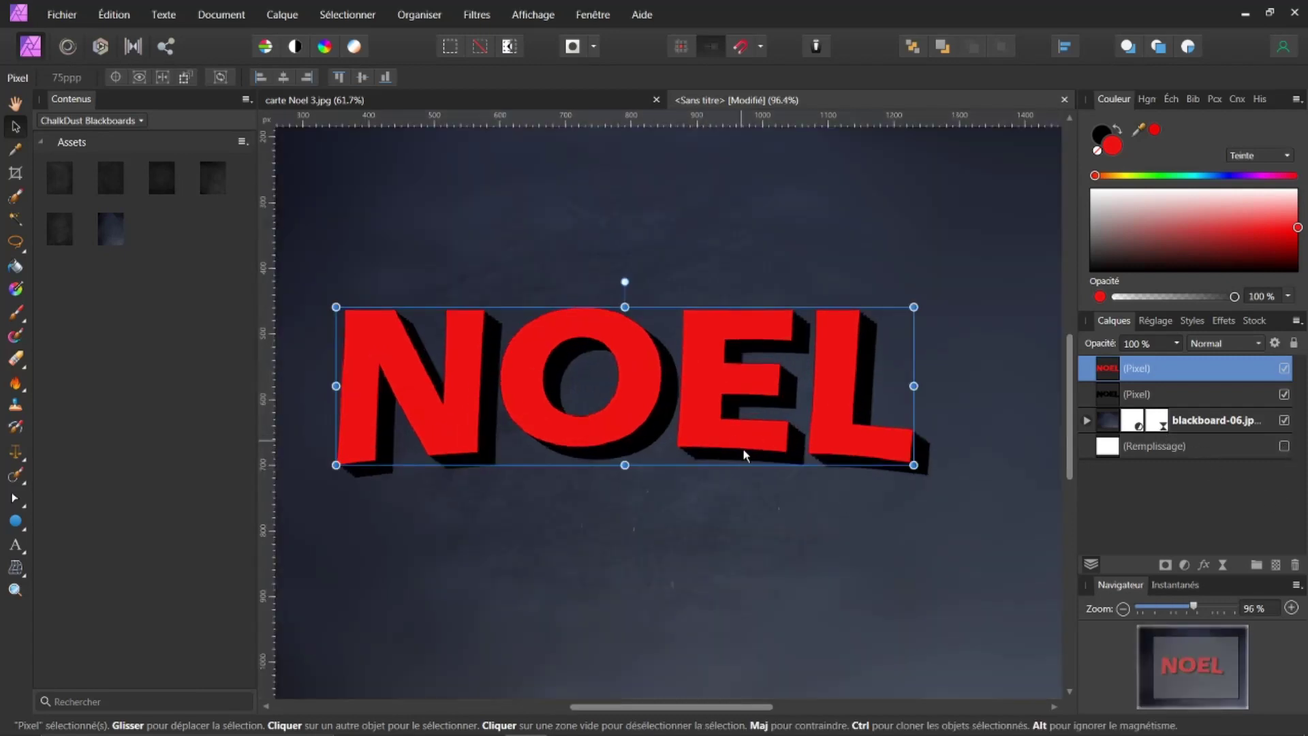
{"action": "left_click_drag", "start_coordinate": [738, 706], "coordinate": [711, 706]}
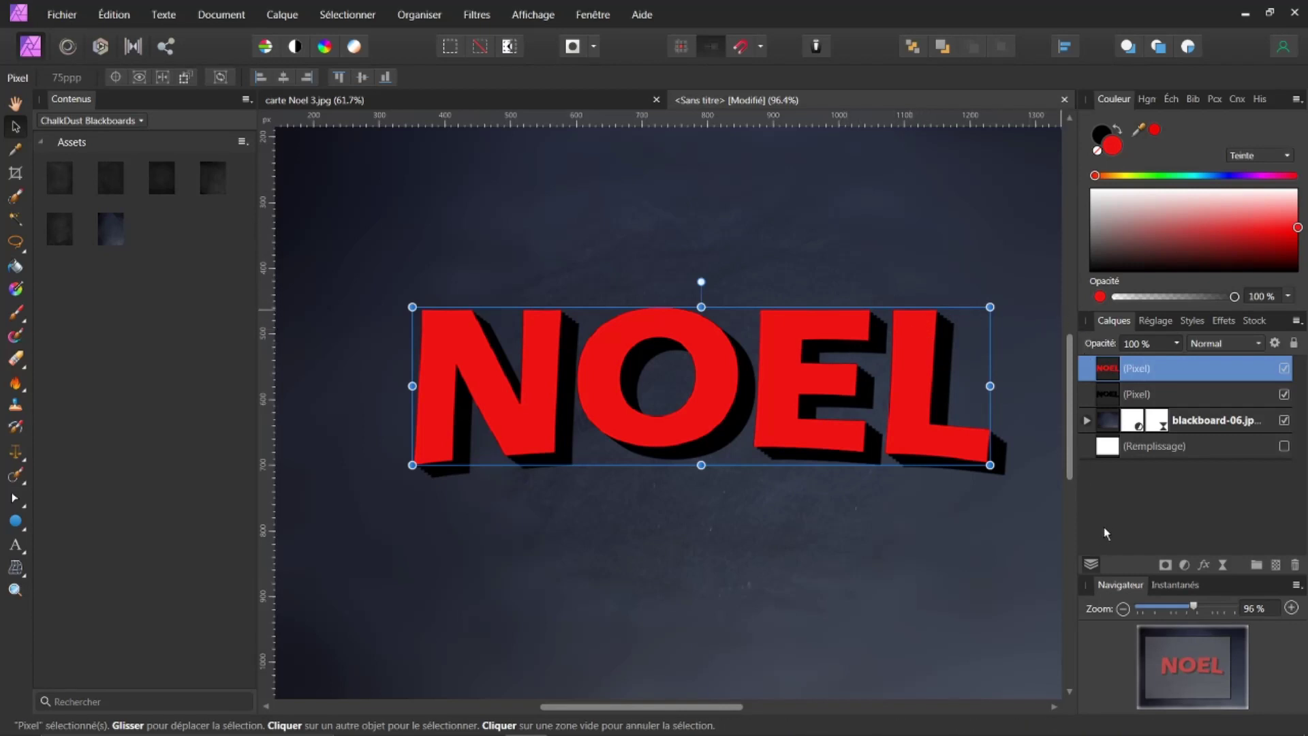
Step: Load the red NOEL letters as a selection, delete their red pixels, and check the black layer by toggling its visibility
{"action": "left_click", "coordinate": [1111, 371], "text": "ctrl"}
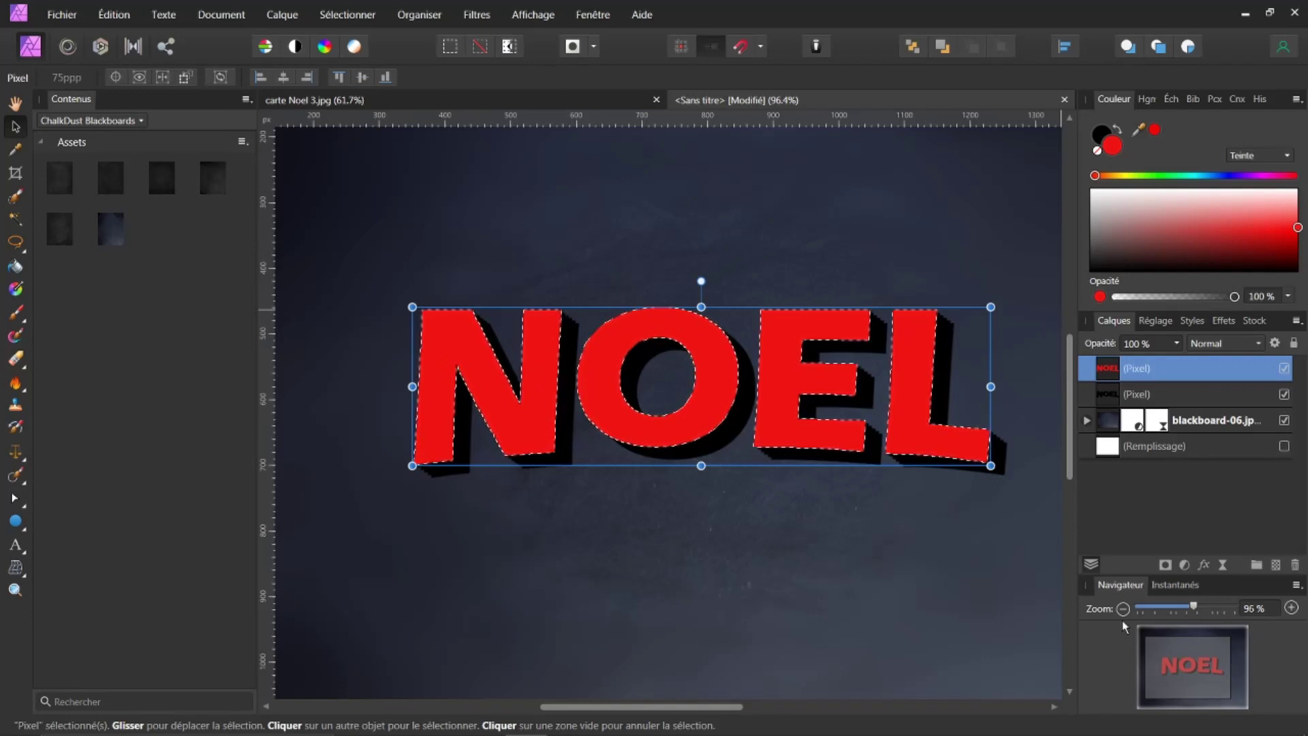
{"action": "key", "text": "Delete"}
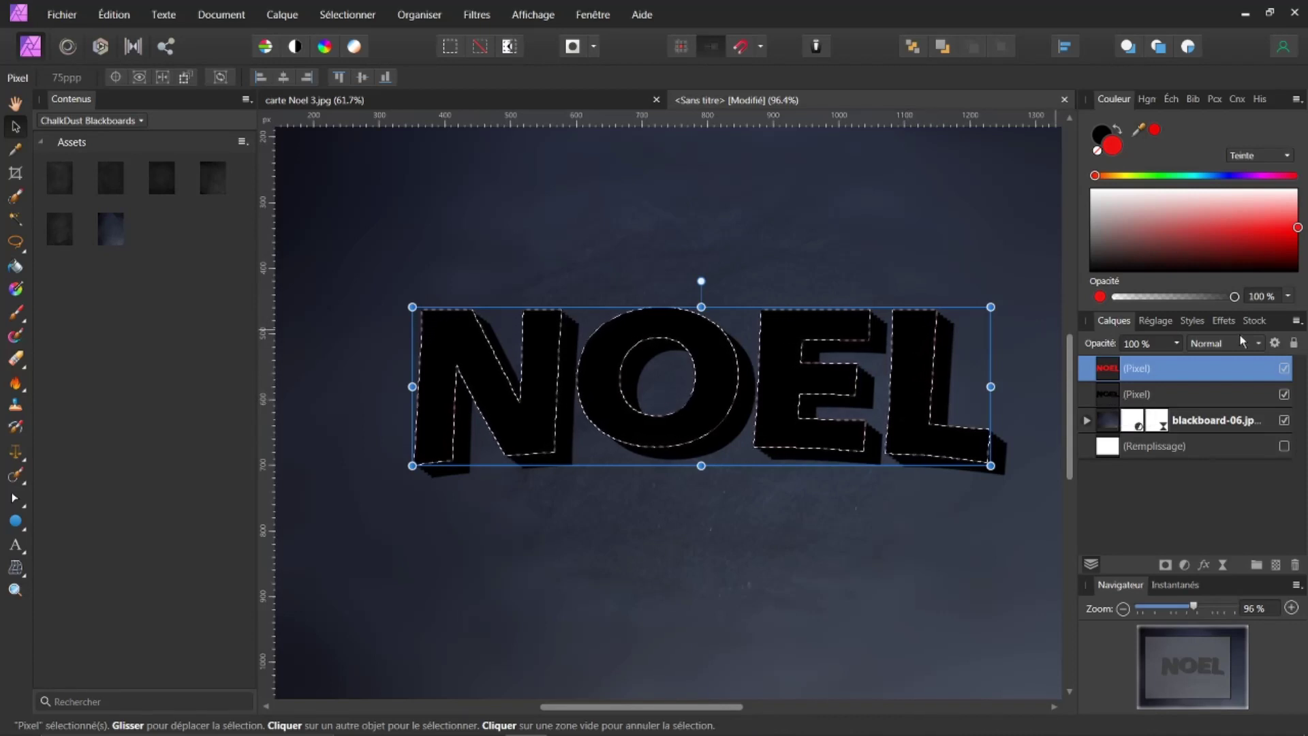
{"action": "left_click", "coordinate": [1284, 395]}
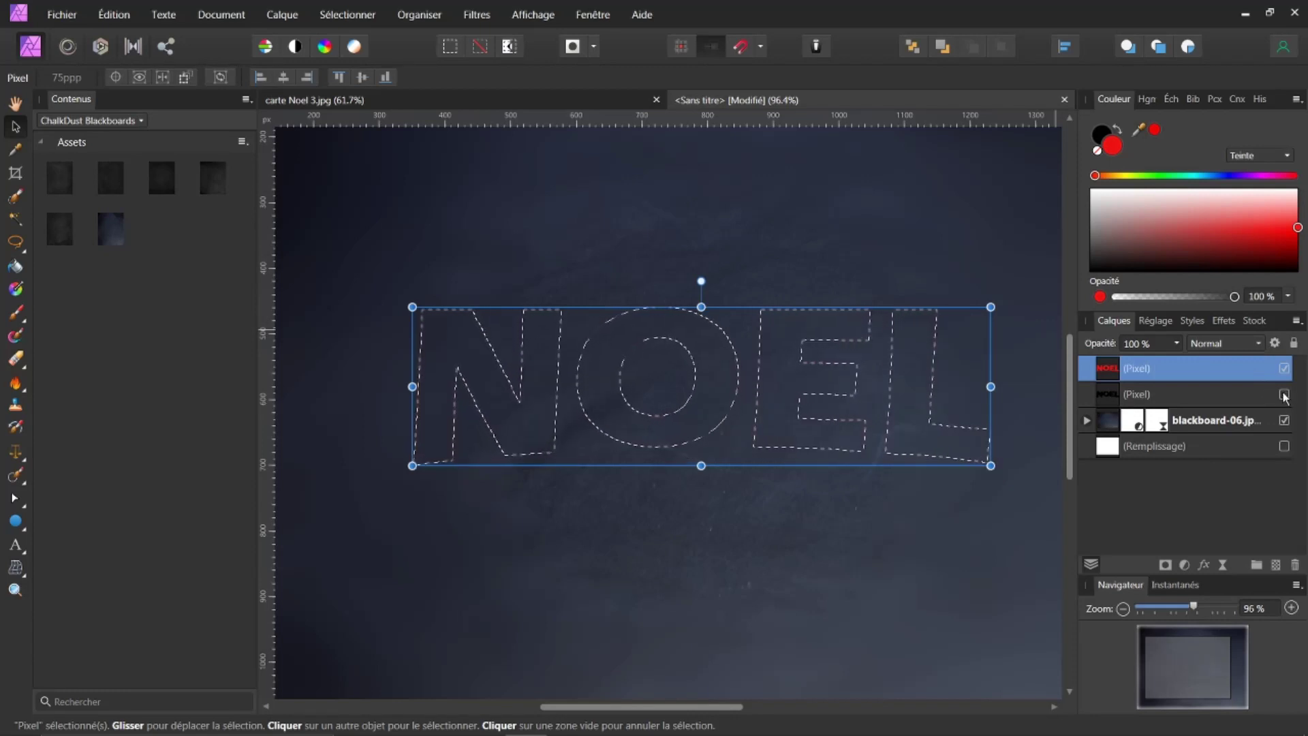
{"action": "left_click", "coordinate": [1284, 395]}
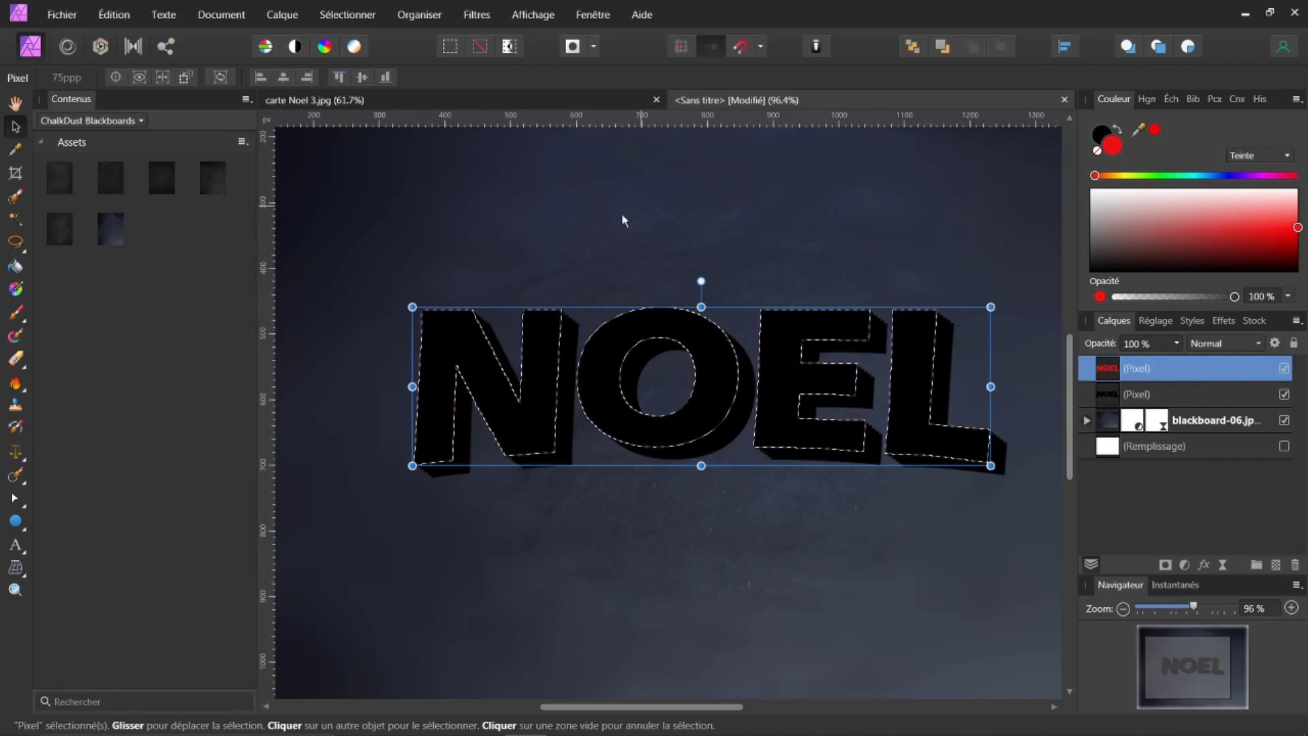
Step: Set up the Paint Brush with the size 70 ChalkDust brush and white as the colour
{"action": "left_click", "coordinate": [1213, 99]}
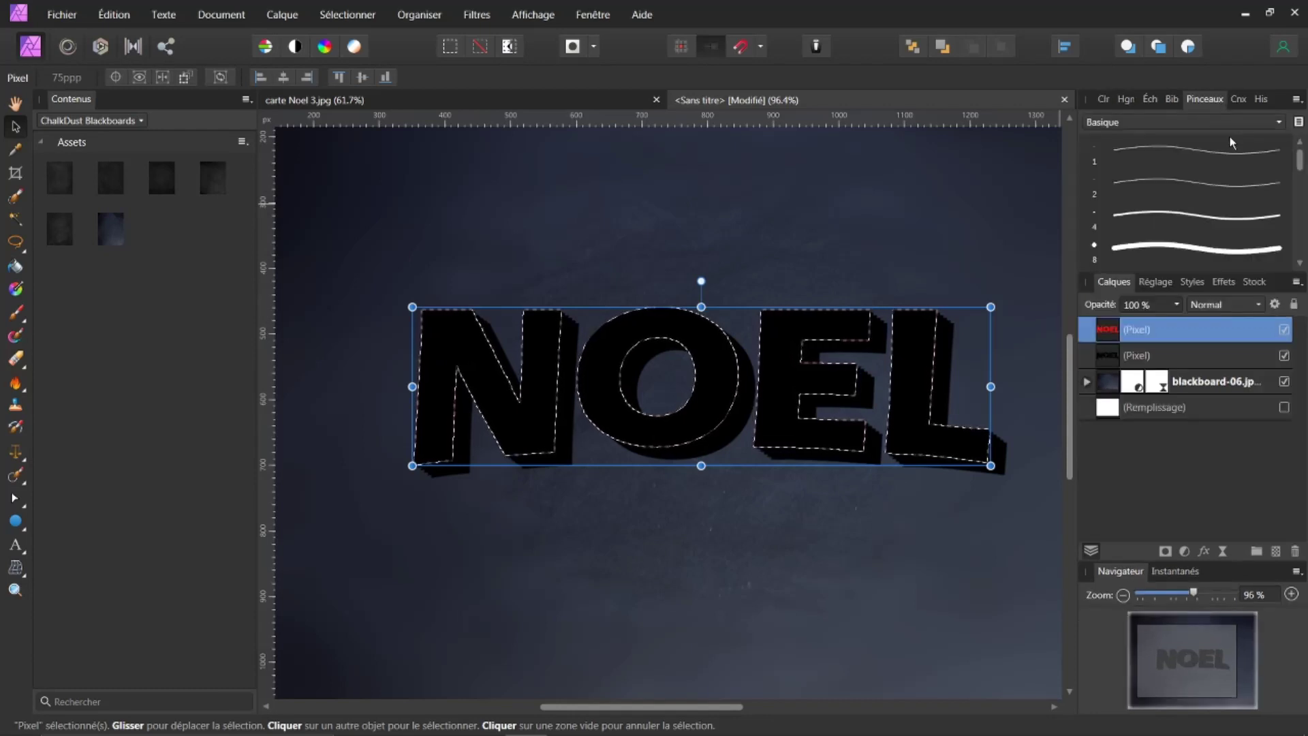
{"action": "left_click", "coordinate": [1278, 123]}
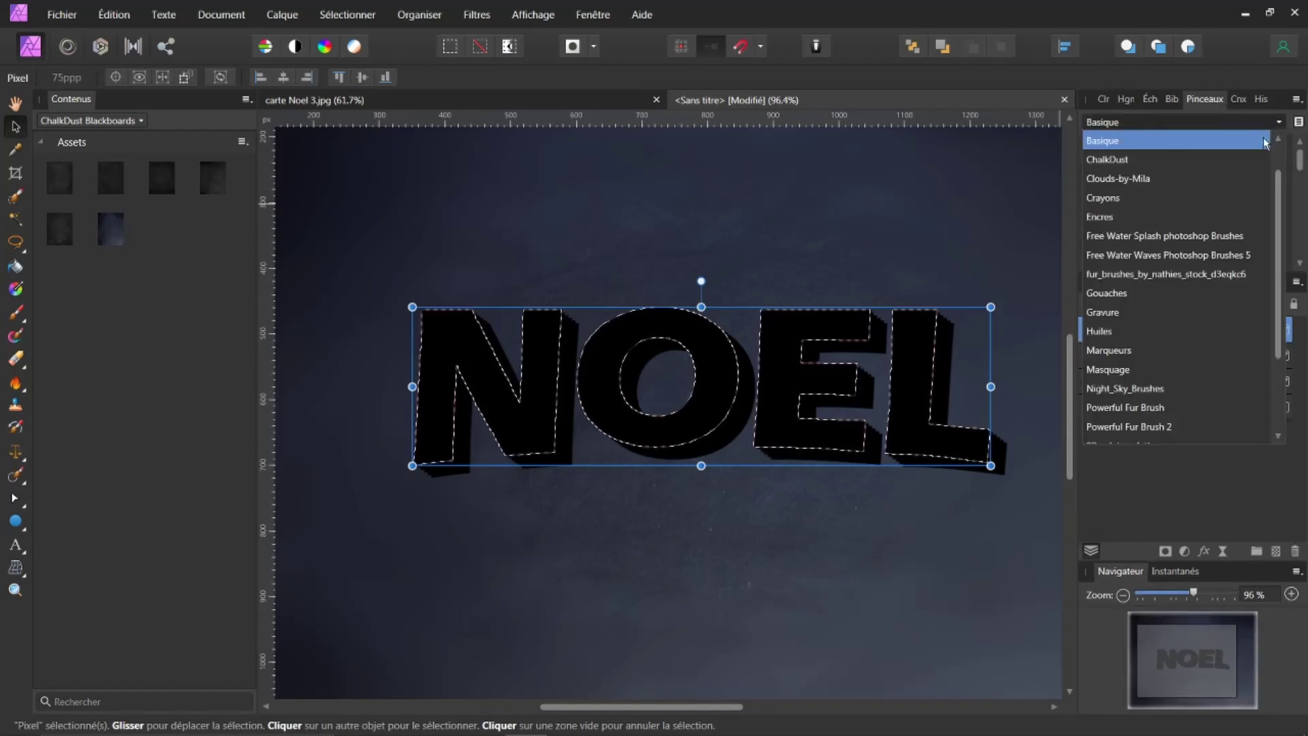
{"action": "left_click", "coordinate": [1114, 158]}
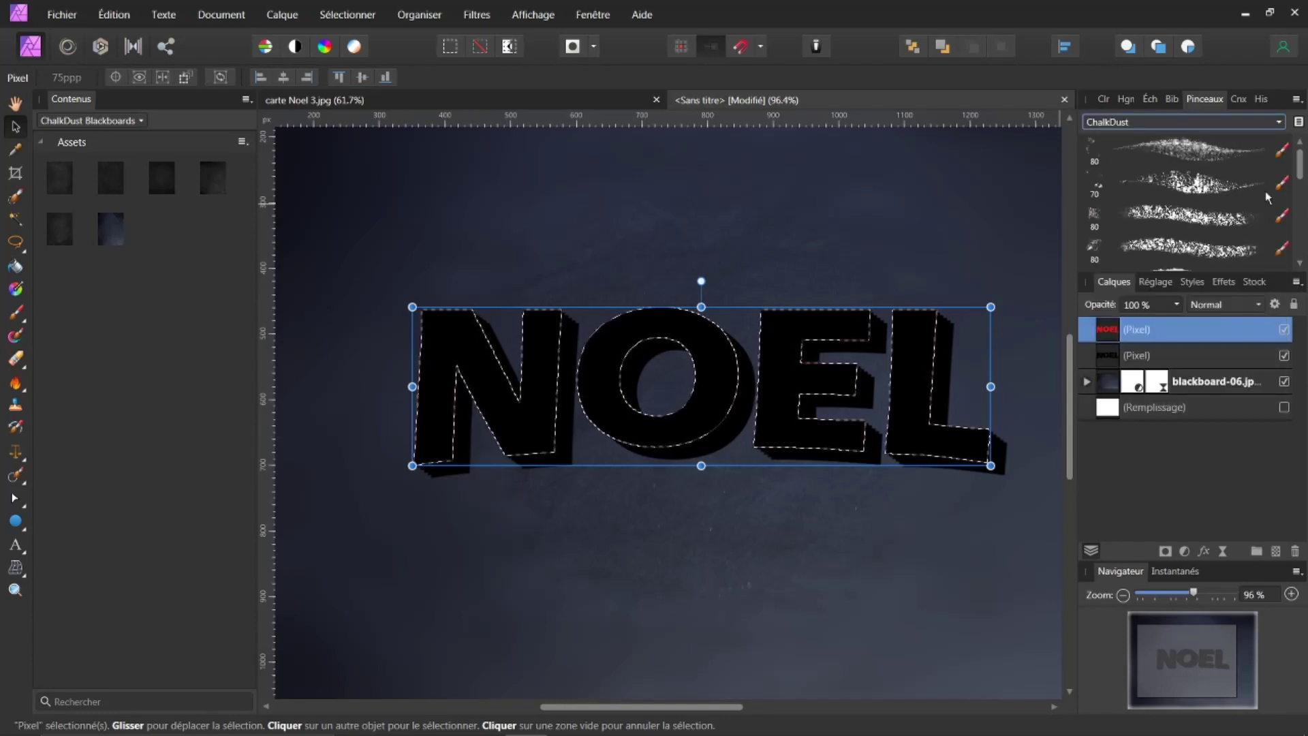
{"action": "left_click", "coordinate": [1191, 189]}
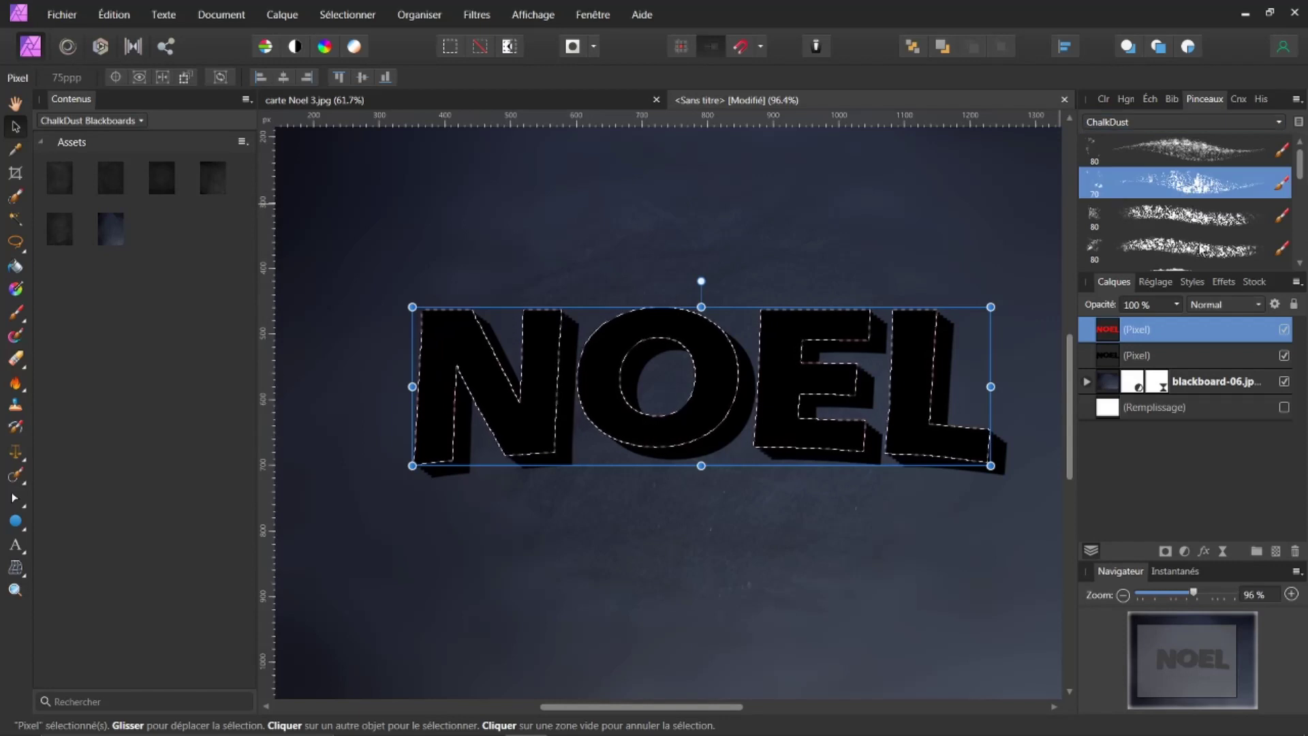
{"action": "left_click", "coordinate": [1103, 100]}
{"action": "left_click_drag", "start_coordinate": [1106, 197], "coordinate": [1087, 187]}
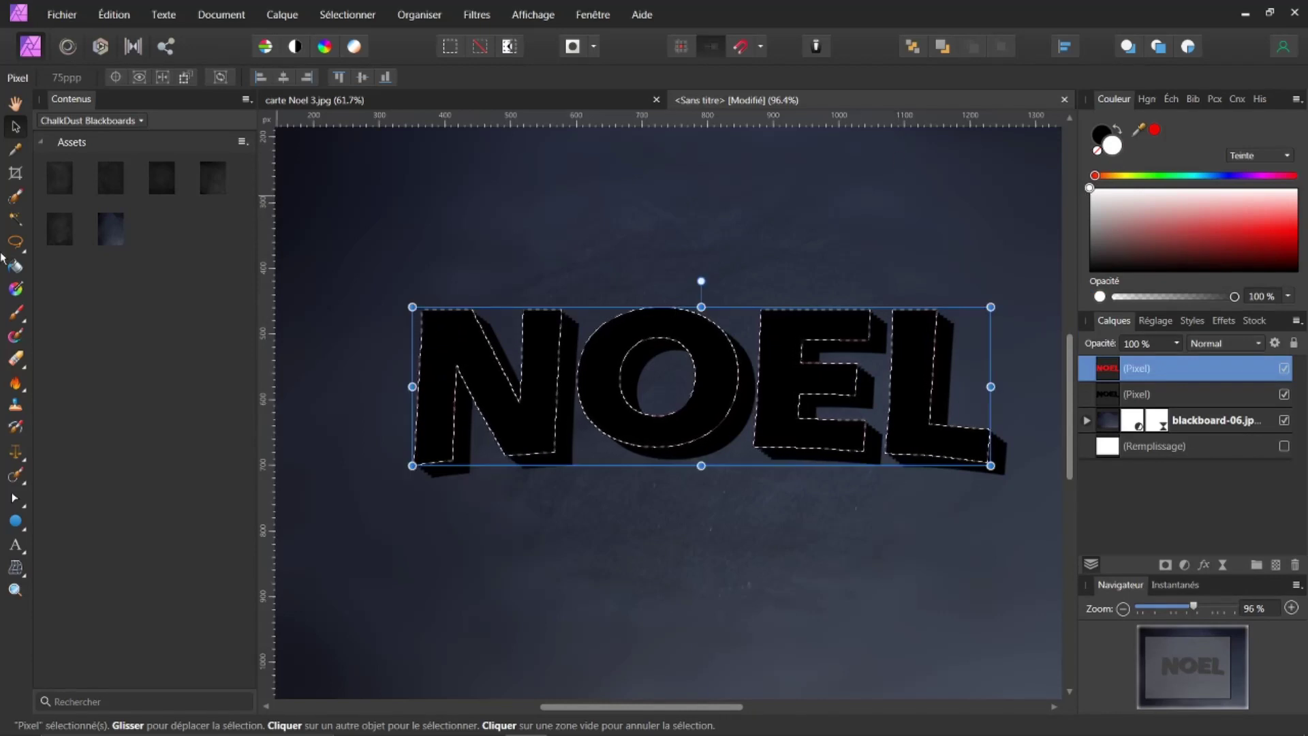
{"action": "left_click", "coordinate": [16, 315]}
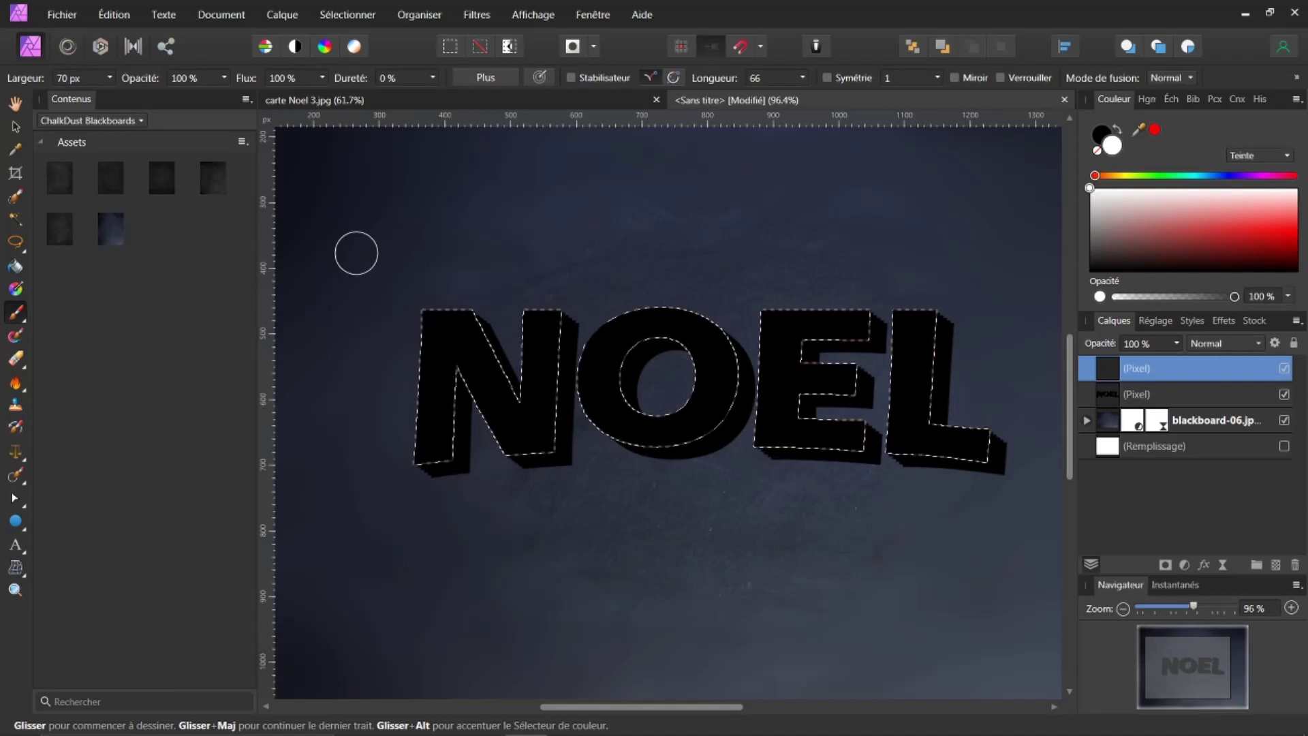
Step: Enlarge the brush to 186.2 px and paint white chalk texture across all the selected NOEL letters on the top layer
{"action": "key", "text": "bracketright"}
{"action": "key", "text": "bracketright"}
{"action": "key", "text": "bracketright"}
{"action": "key", "text": "bracketright"}
{"action": "key", "text": "bracketright"}
{"action": "key", "text": "bracketright"}
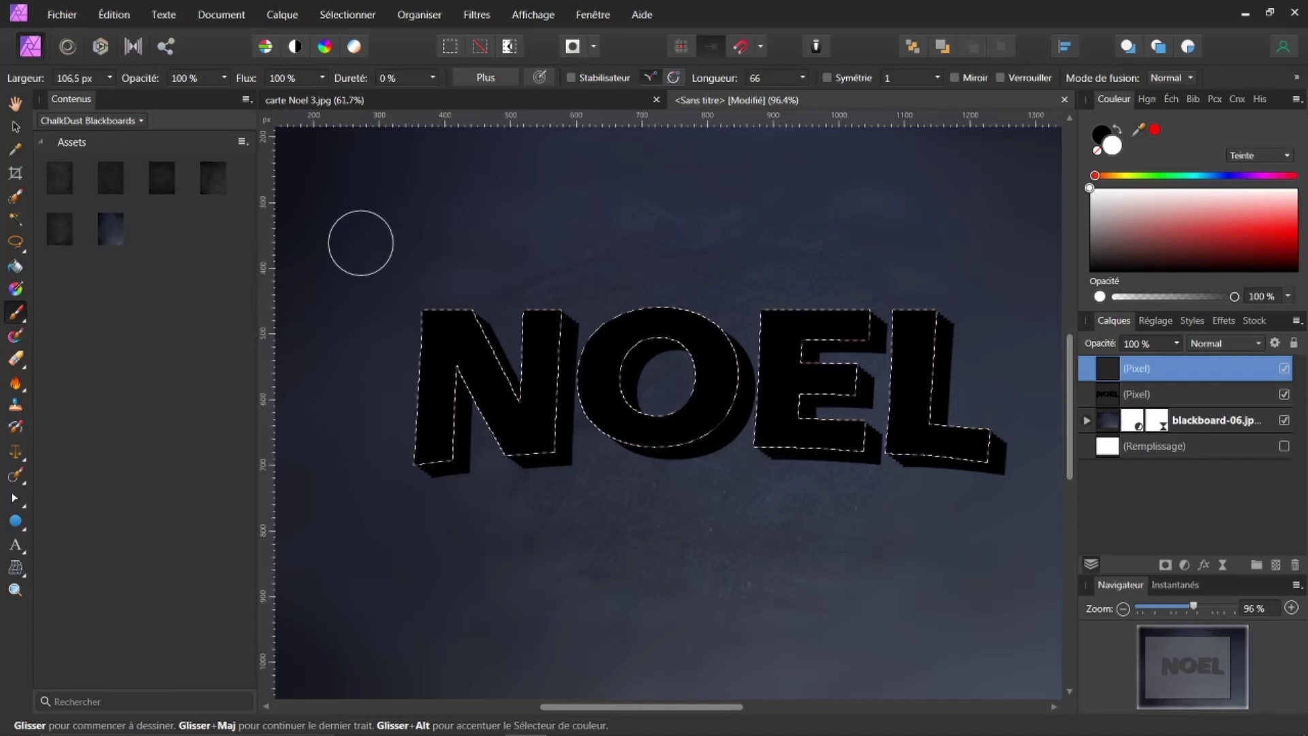
{"action": "key", "text": "bracketright"}
{"action": "mouse_move", "coordinate": [388, 263]}
{"action": "left_mouse_down"}
{"action": "mouse_move", "coordinate": [438, 423]}
{"action": "mouse_move", "coordinate": [434, 450]}
{"action": "mouse_move", "coordinate": [532, 295]}
{"action": "mouse_move", "coordinate": [523, 397]}
{"action": "mouse_move", "coordinate": [593, 400]}
{"action": "mouse_move", "coordinate": [635, 321]}
{"action": "mouse_move", "coordinate": [655, 476]}
{"action": "mouse_move", "coordinate": [725, 316]}
{"action": "mouse_move", "coordinate": [758, 473]}
{"action": "mouse_move", "coordinate": [860, 253]}
{"action": "mouse_move", "coordinate": [863, 467]}
{"action": "mouse_move", "coordinate": [984, 257]}
{"action": "mouse_move", "coordinate": [953, 416]}
{"action": "mouse_move", "coordinate": [963, 477]}
{"action": "left_mouse_up"}
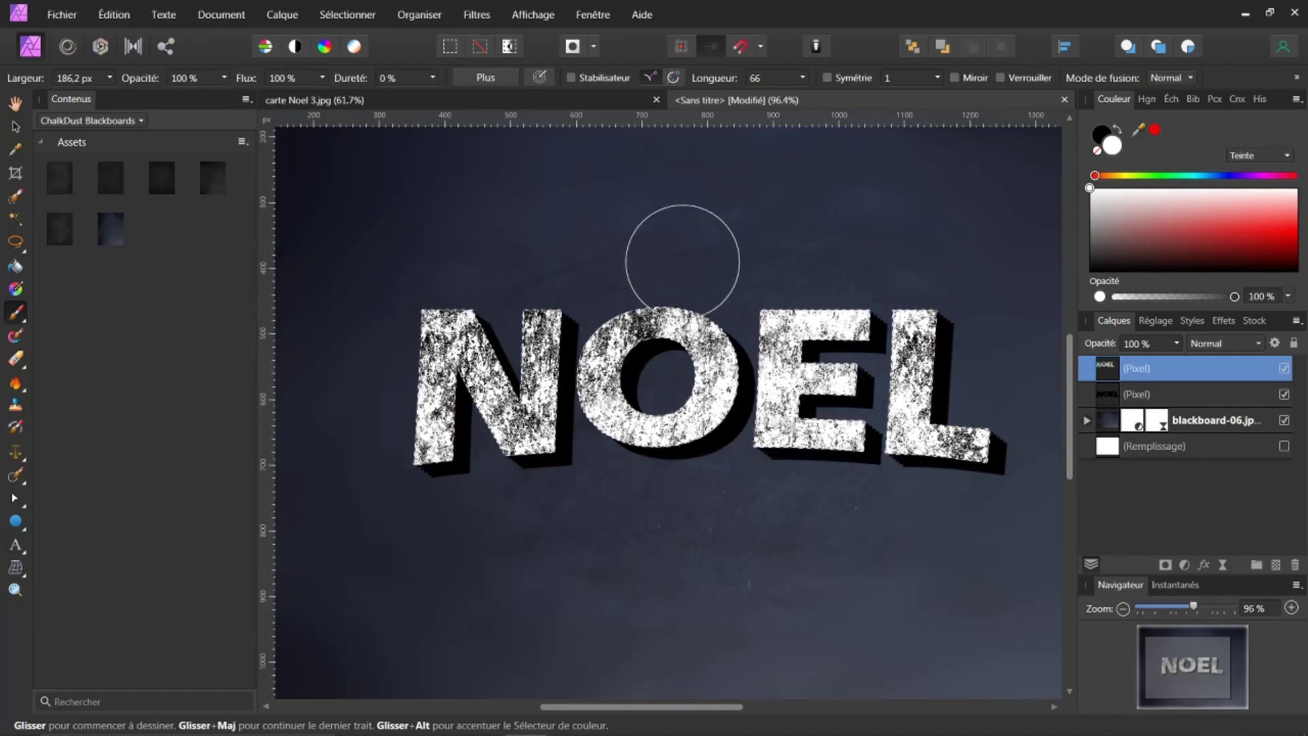
Step: Shrink the letter selection with a radius of -4 px
{"action": "left_click", "coordinate": [348, 15]}
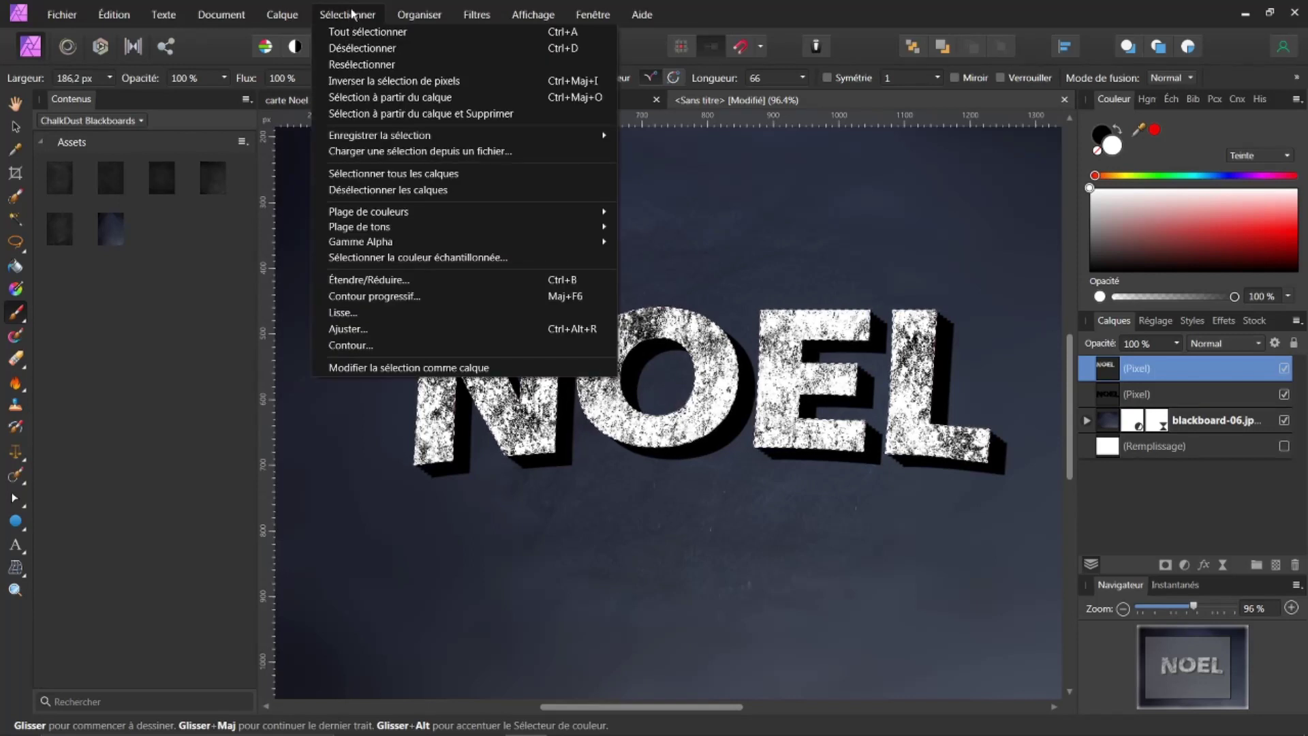
{"action": "left_click", "coordinate": [391, 283]}
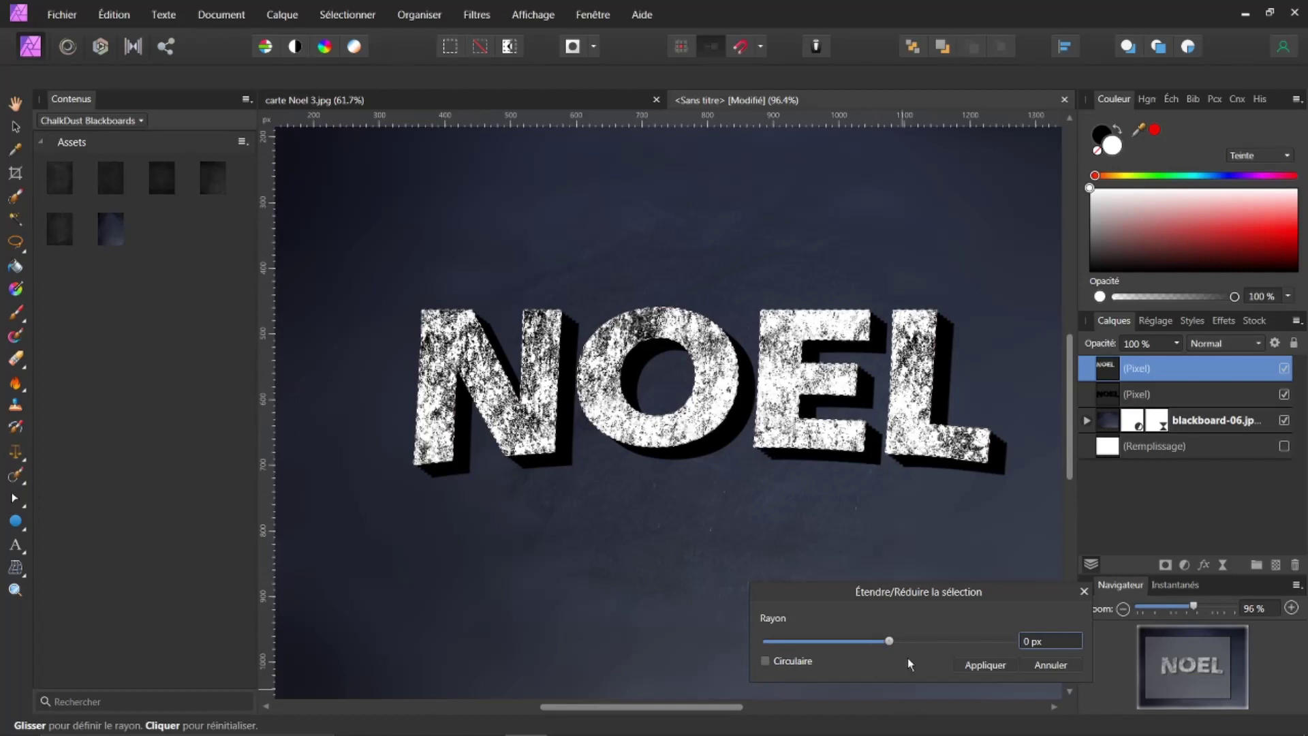
{"action": "left_click", "coordinate": [1039, 645]}
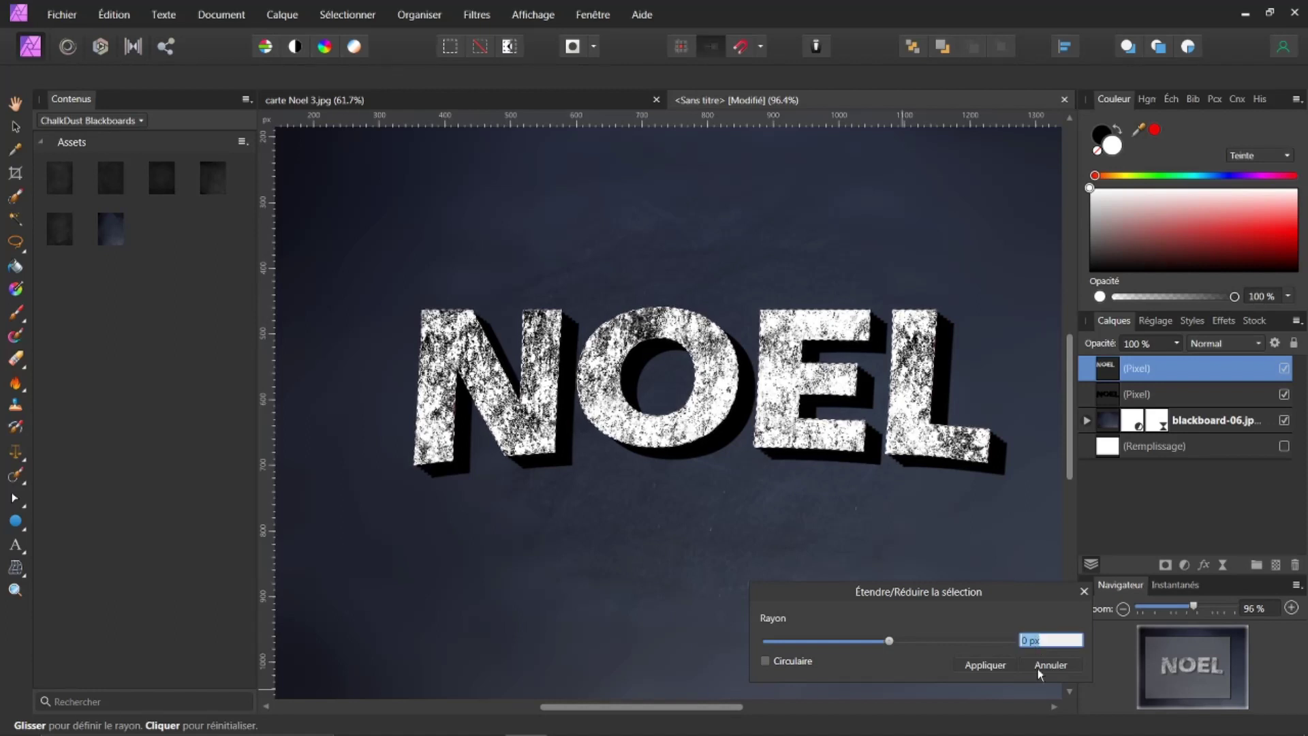
{"action": "type", "text": "-4"}
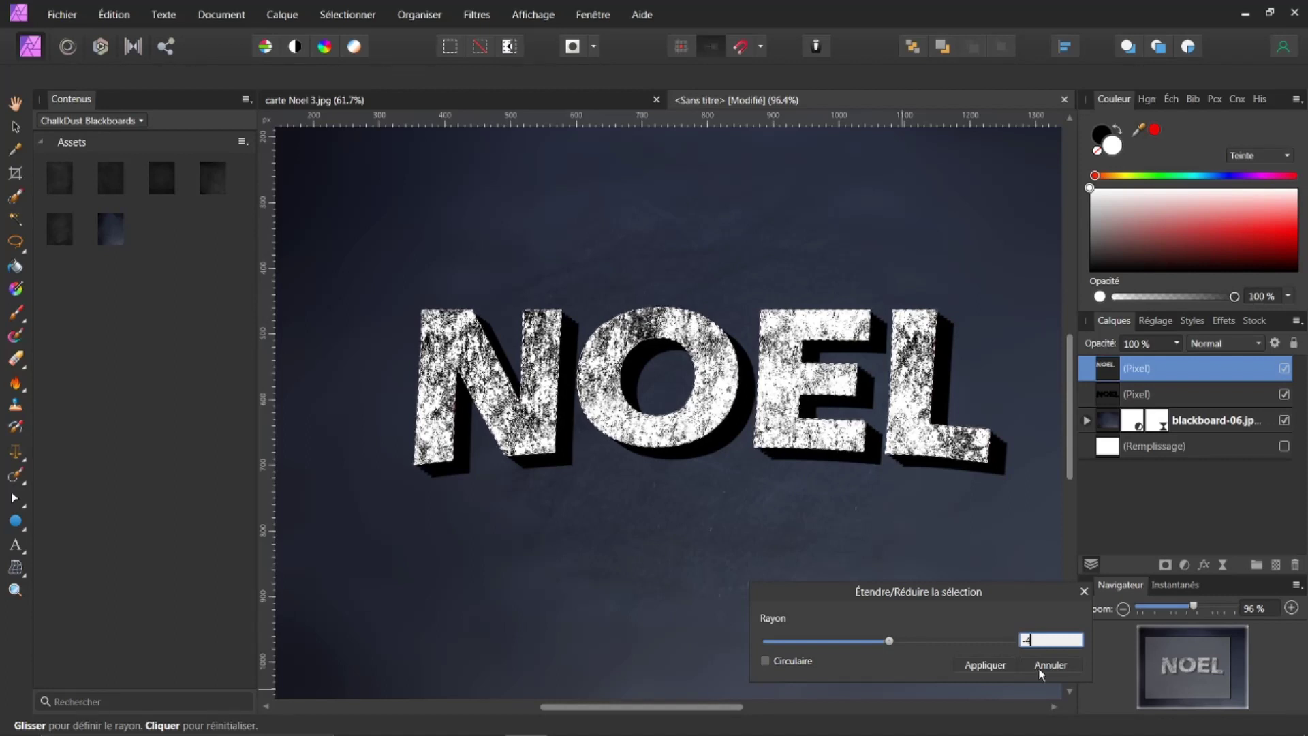
{"action": "key", "text": "Return"}
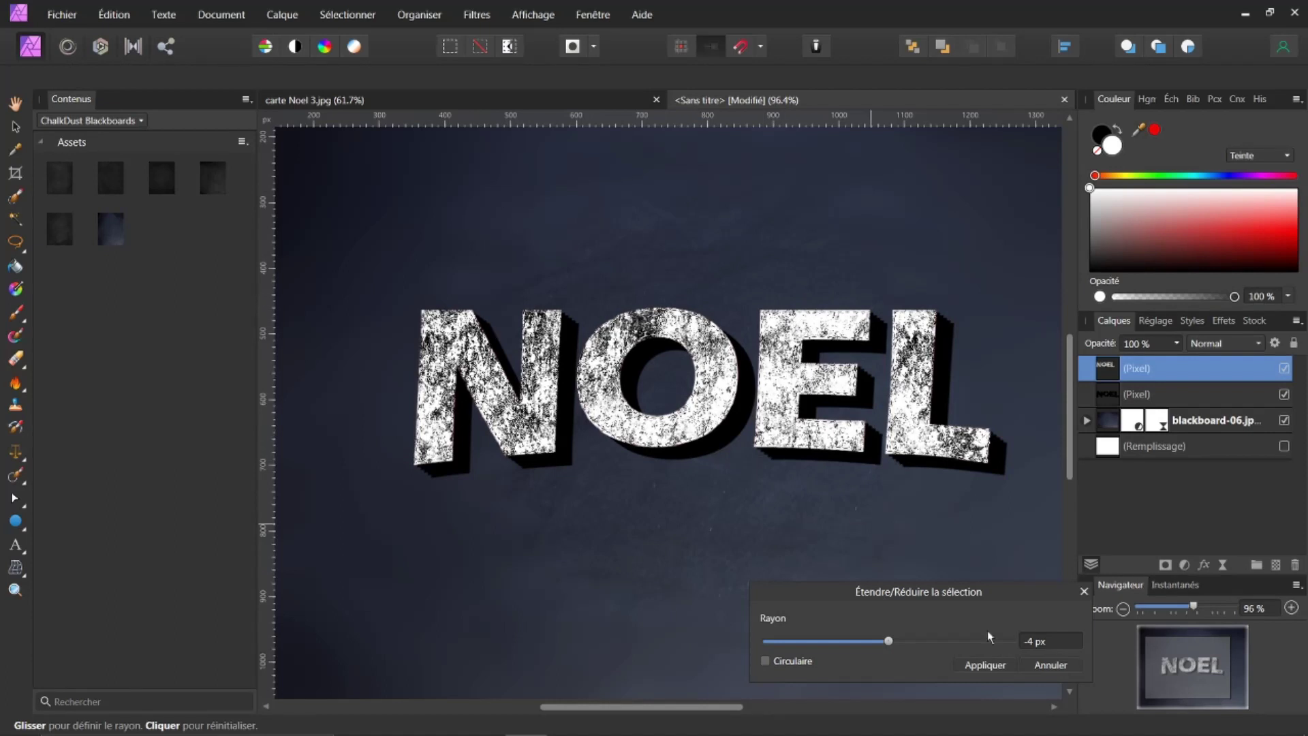
{"action": "left_click", "coordinate": [985, 664]}
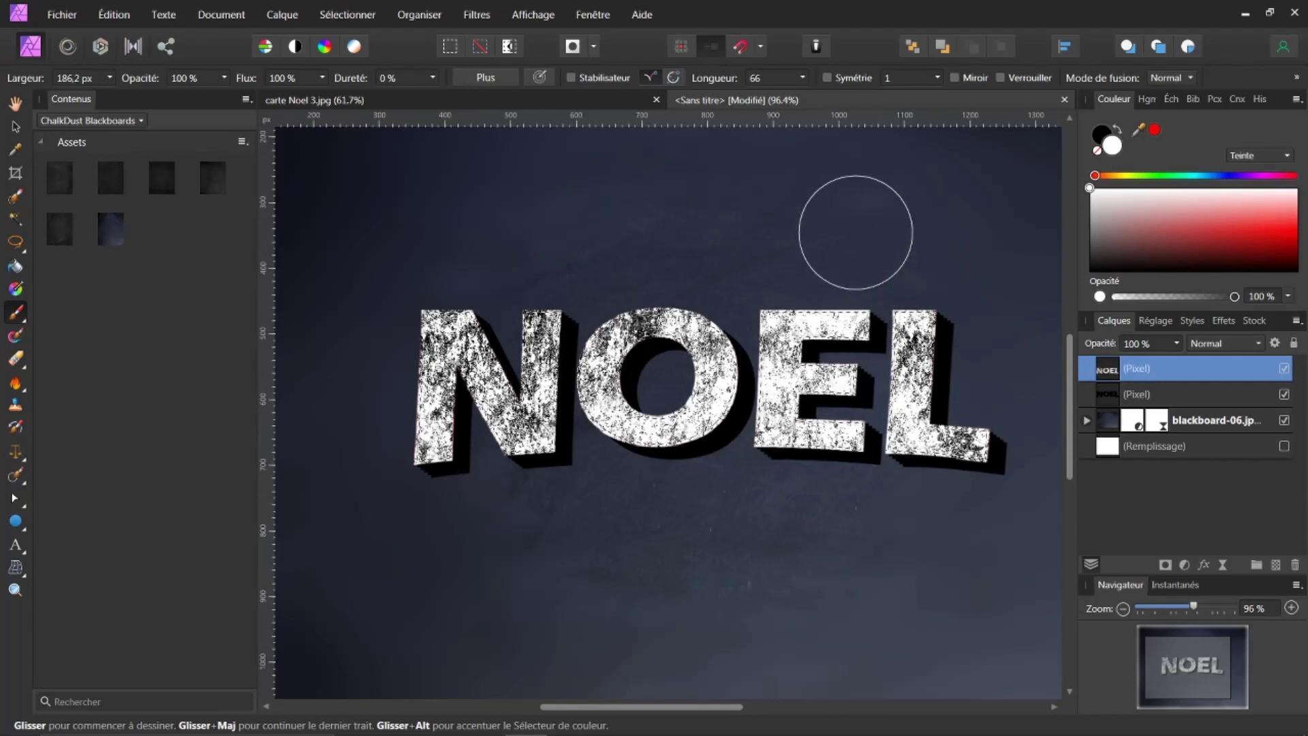
Step: Delete the chalk inside the shrunken selection to leave only thin letter outlines, and clear the selection
{"action": "key", "text": "Delete"}
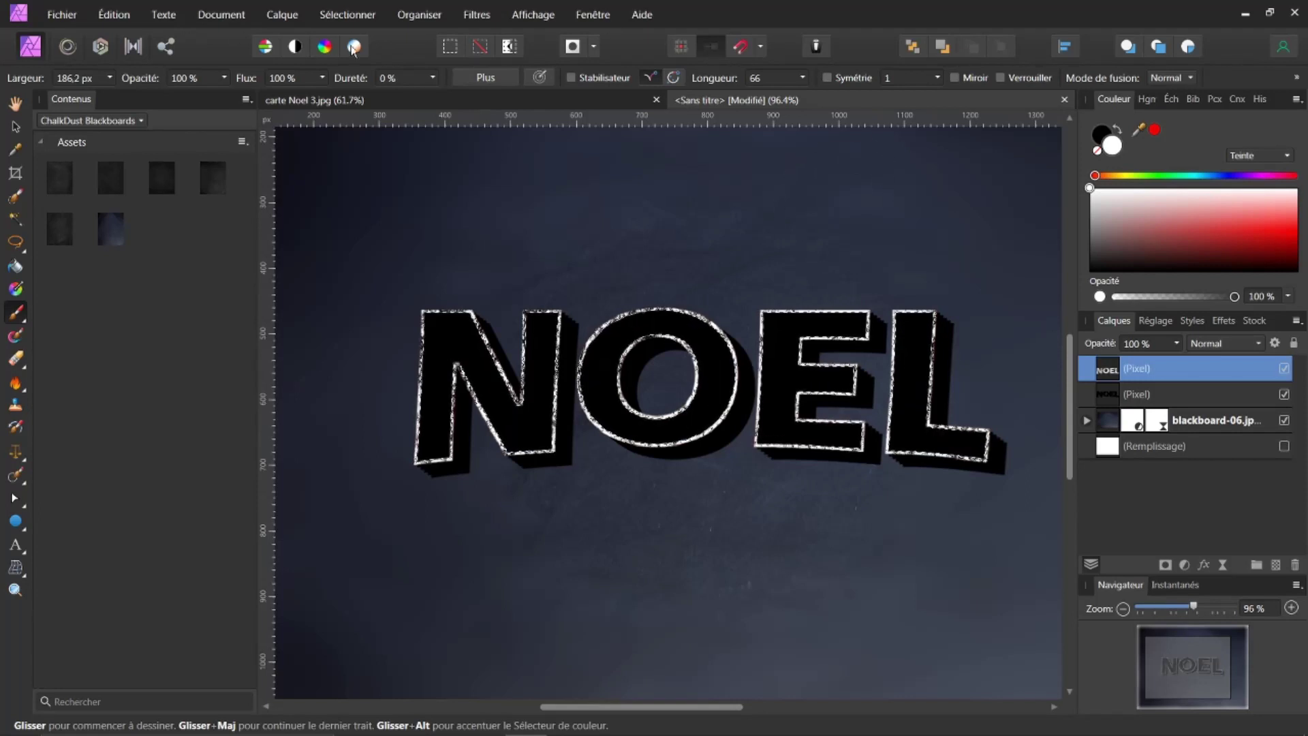
{"action": "left_click", "coordinate": [348, 14]}
{"action": "left_click", "coordinate": [362, 48]}
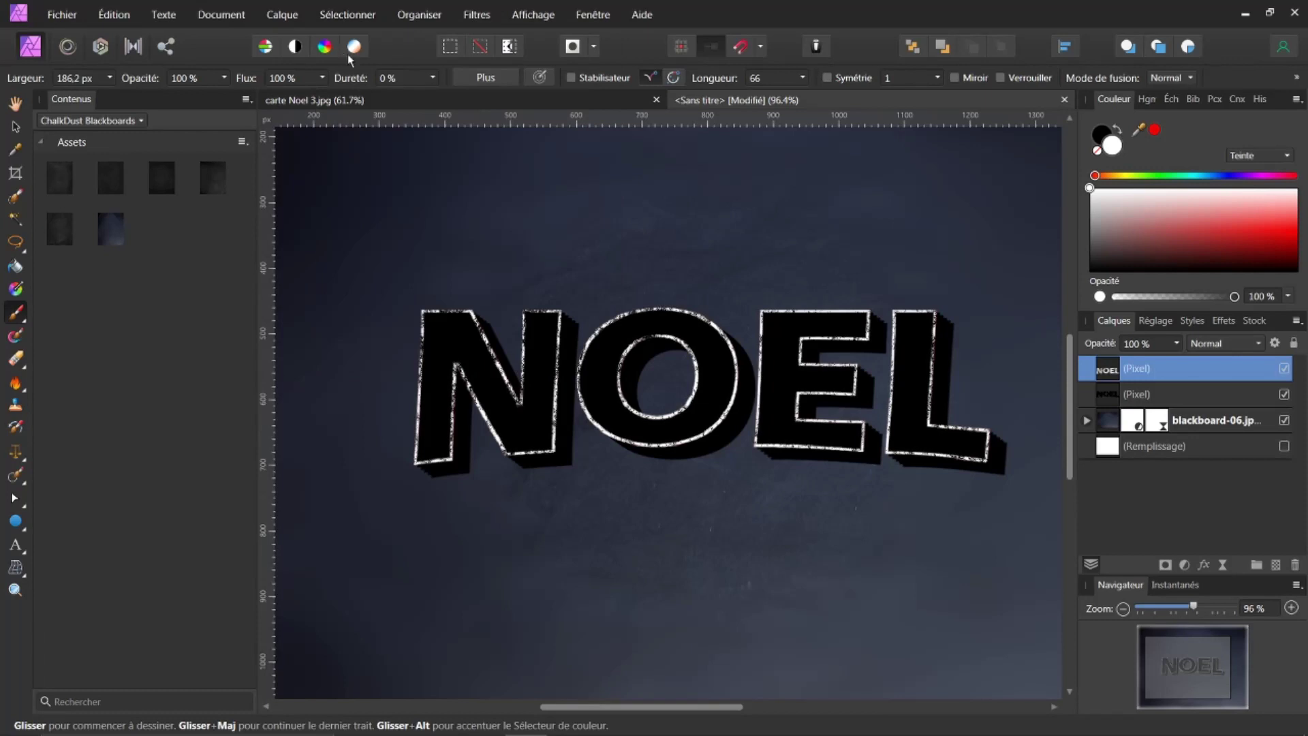
{"action": "left_click", "coordinate": [412, 113]}
{"action": "key", "text": "ctrl+0"}
{"action": "key", "text": "ctrl+z"}
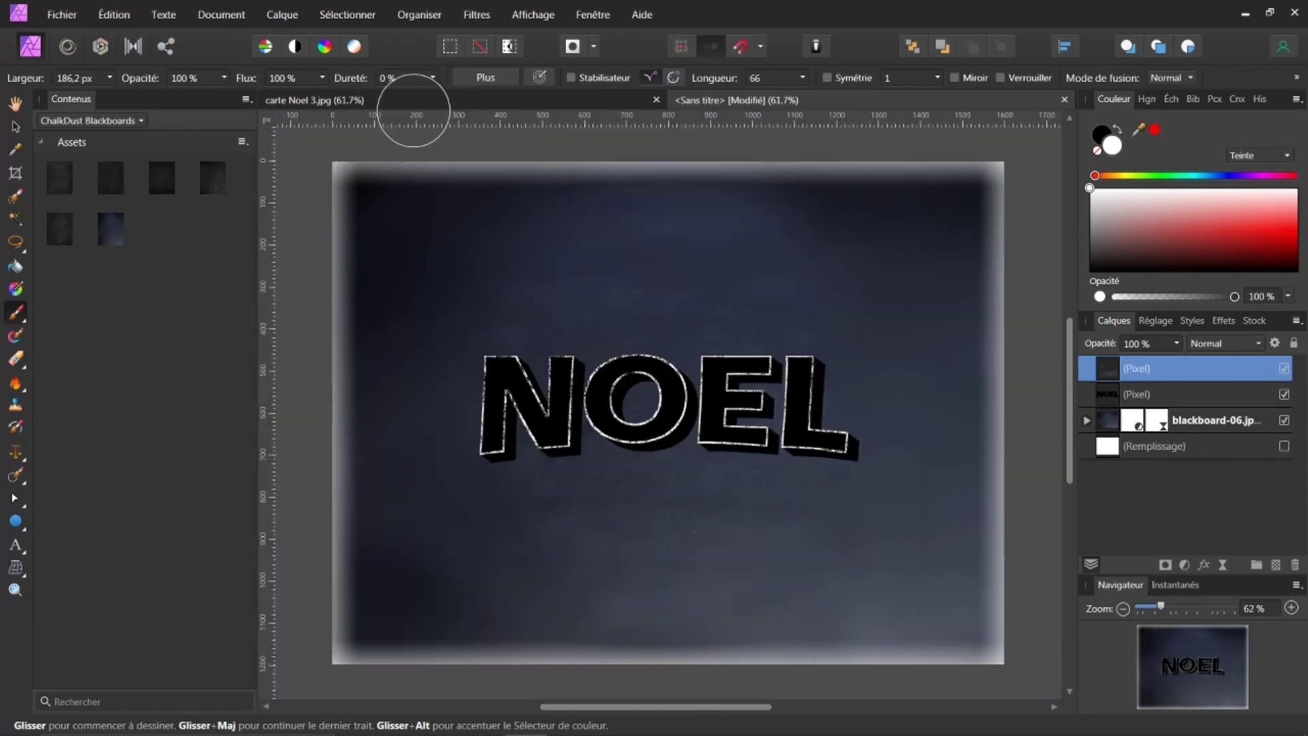
{"action": "mouse_move", "coordinate": [627, 205]}
{"action": "left_mouse_down"}
{"action": "mouse_move", "coordinate": [680, 257]}
{"action": "mouse_move", "coordinate": [674, 363]}
{"action": "left_mouse_up"}
{"action": "scroll", "coordinate": [675, 363], "scroll_direction": "up", "scroll_amount": 1}
{"action": "key", "text": "ctrl+z"}
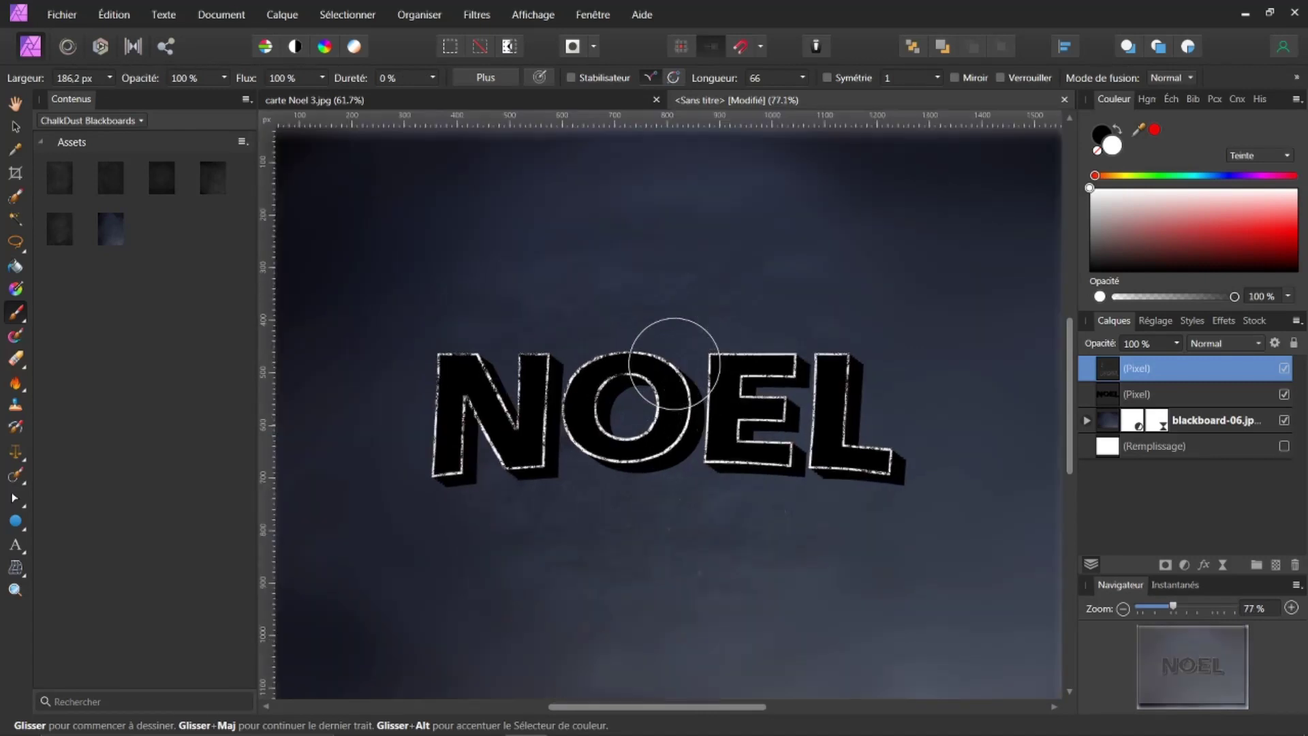
Step: Hide the top outline layer and load the black NOEL extrusion on the layer below as a pixel selection
{"action": "left_click", "coordinate": [1284, 368]}
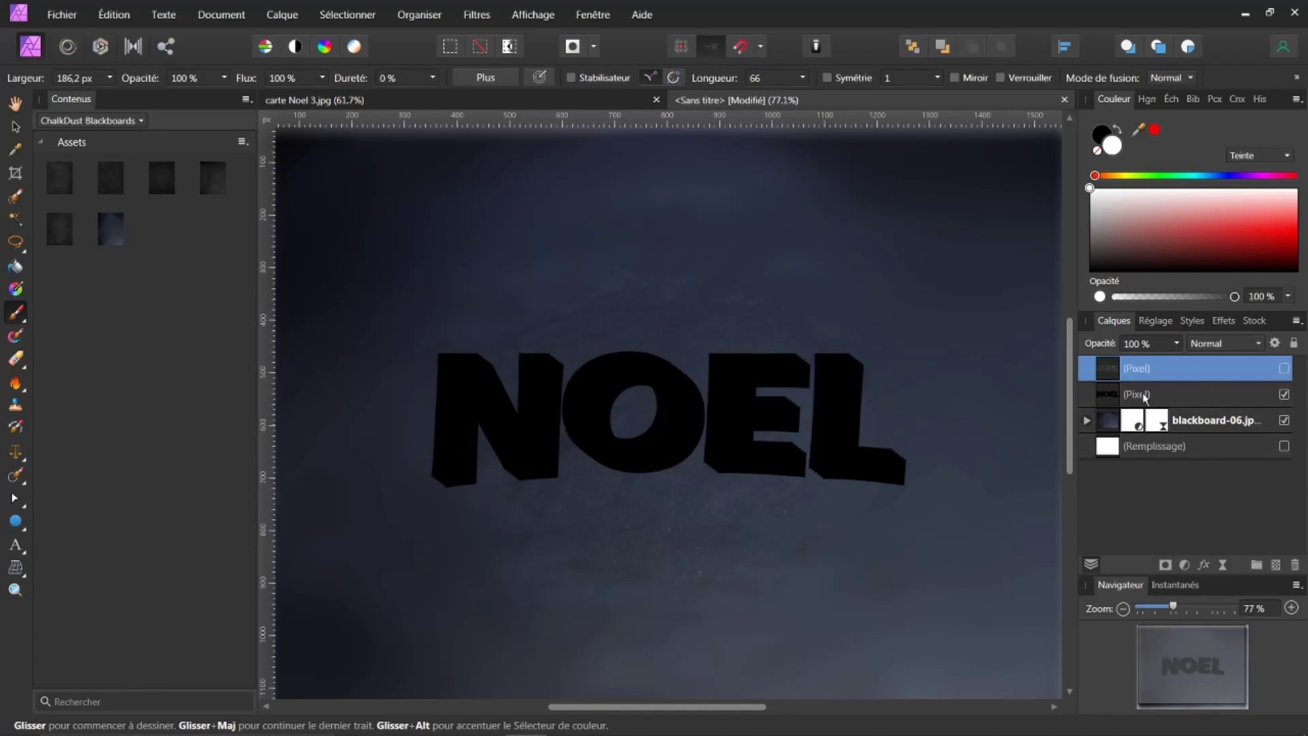
{"action": "left_click", "coordinate": [1111, 394]}
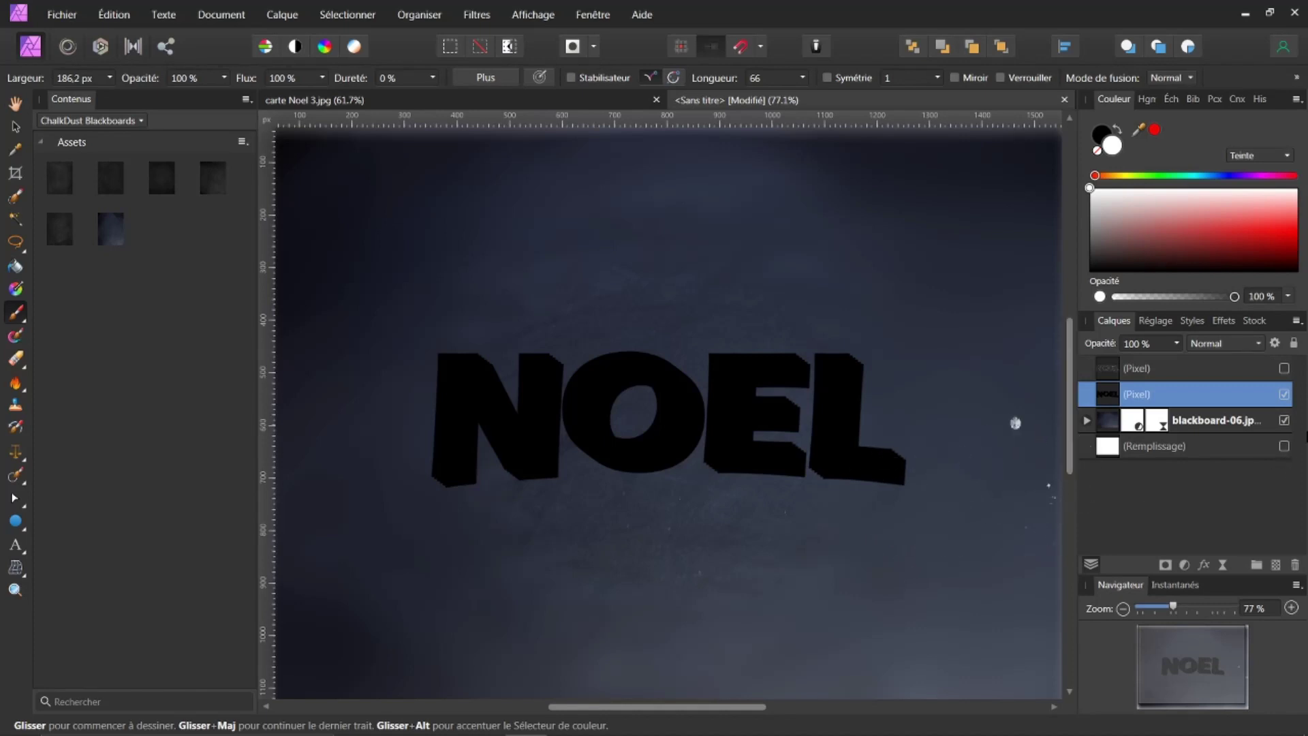
{"action": "left_click", "coordinate": [1109, 394], "text": "ctrl"}
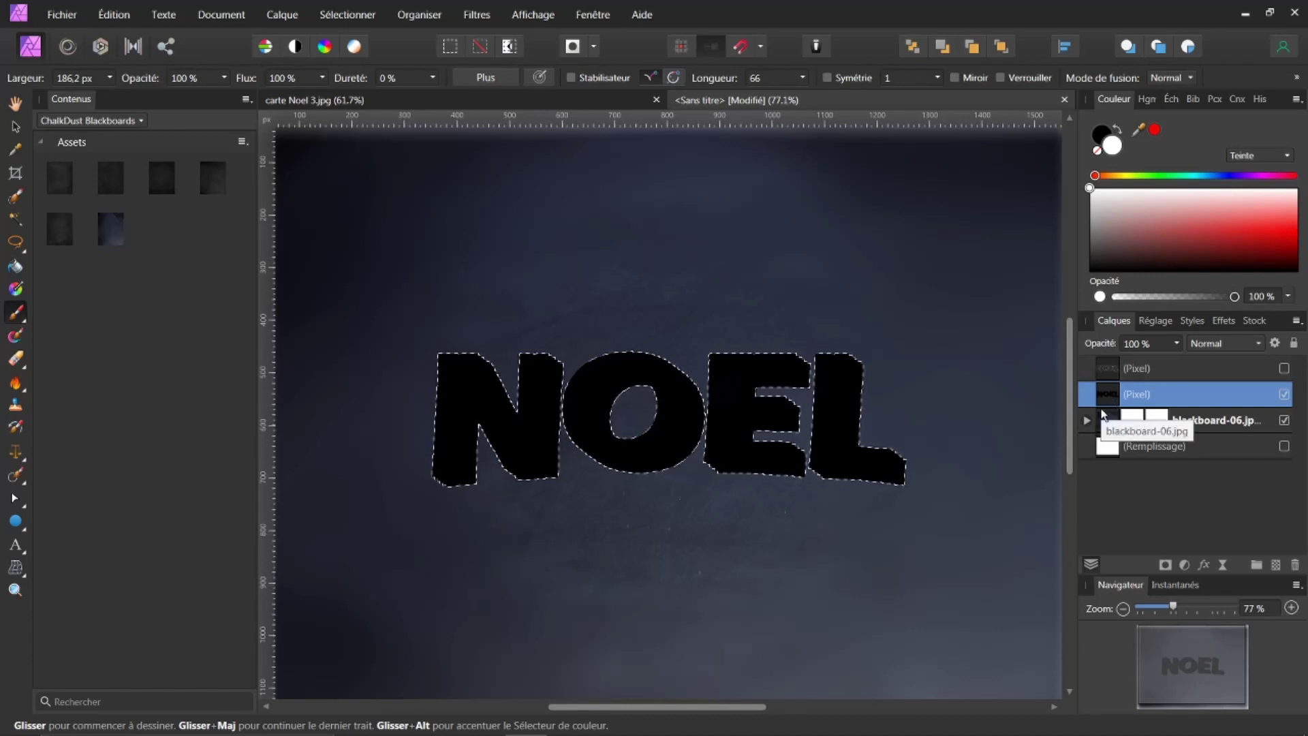
Step: Delete the black fill inside the selection and paint white chalk texture across all four letters with the 186.2 px brush
{"action": "key", "text": "Delete"}
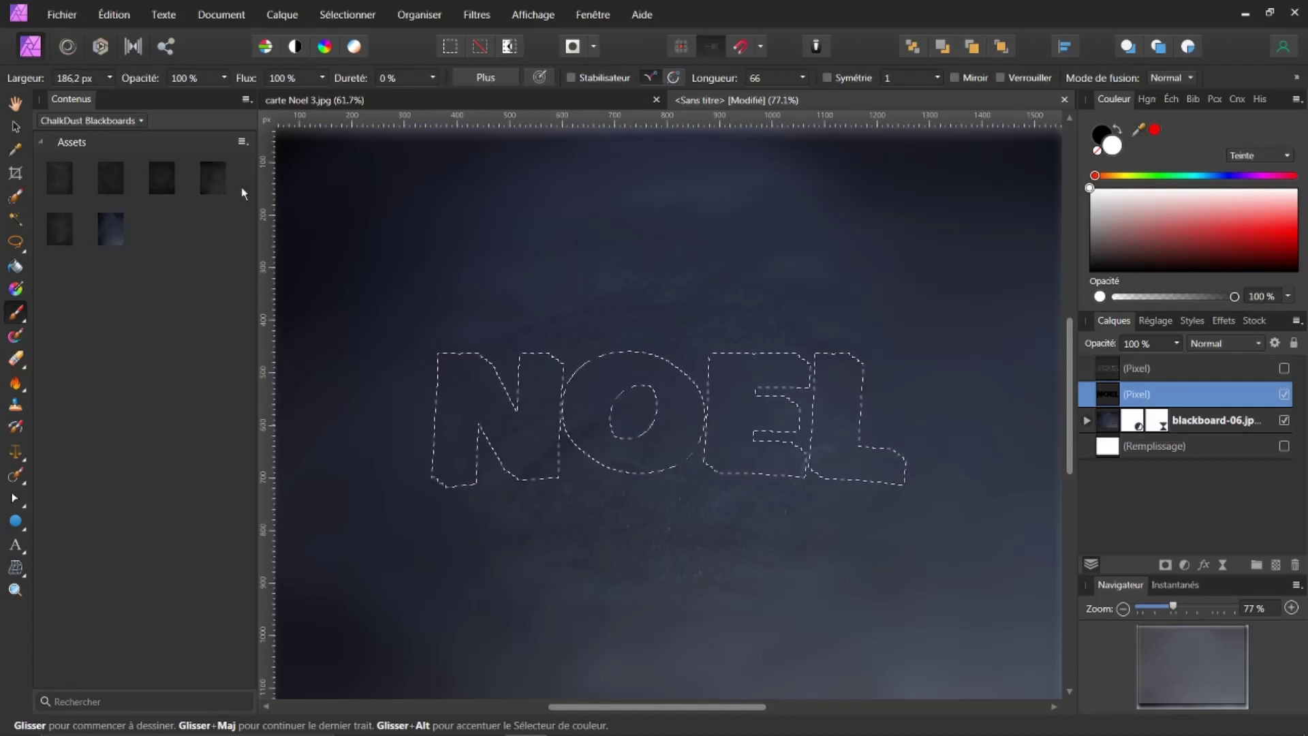
{"action": "left_click_drag", "start_coordinate": [409, 321], "coordinate": [465, 352]}
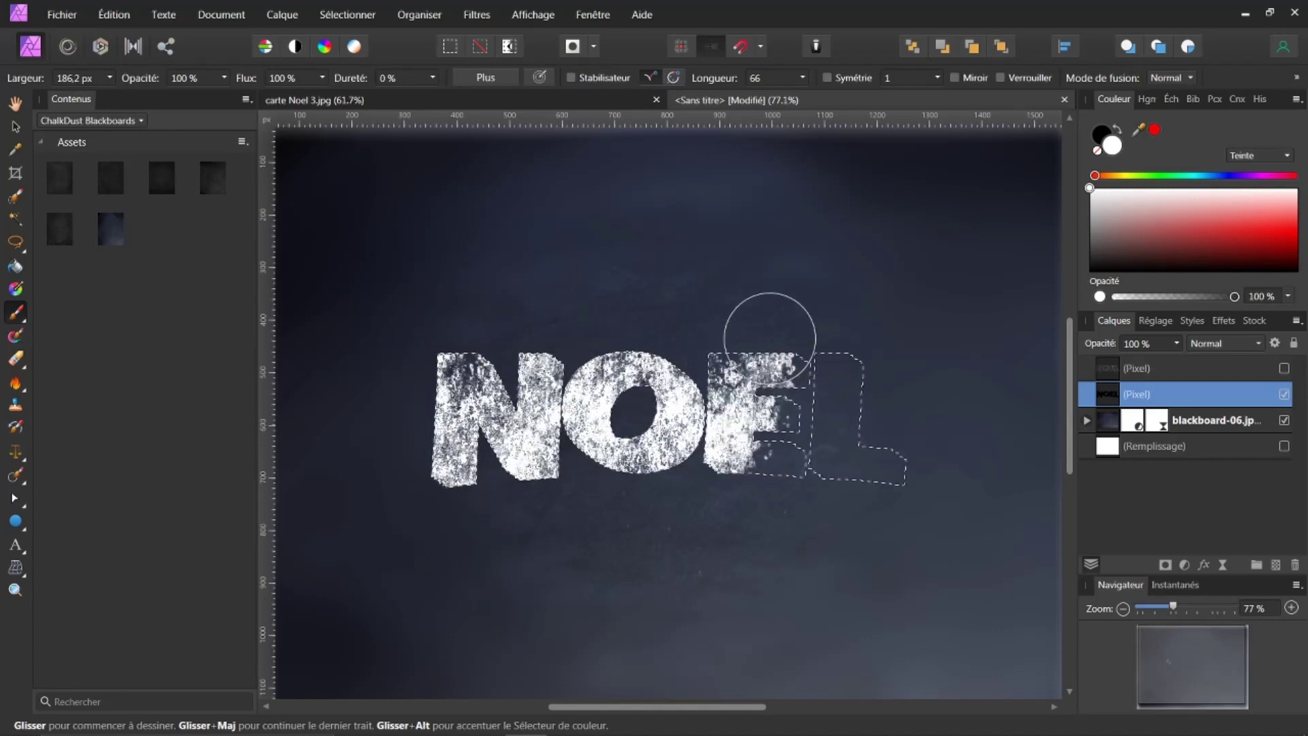
{"action": "mouse_move", "coordinate": [903, 409]}
{"action": "left_mouse_down"}
{"action": "mouse_move", "coordinate": [823, 490]}
{"action": "mouse_move", "coordinate": [786, 280]}
{"action": "mouse_move", "coordinate": [301, 311]}
{"action": "mouse_move", "coordinate": [628, 283]}
{"action": "left_mouse_up"}
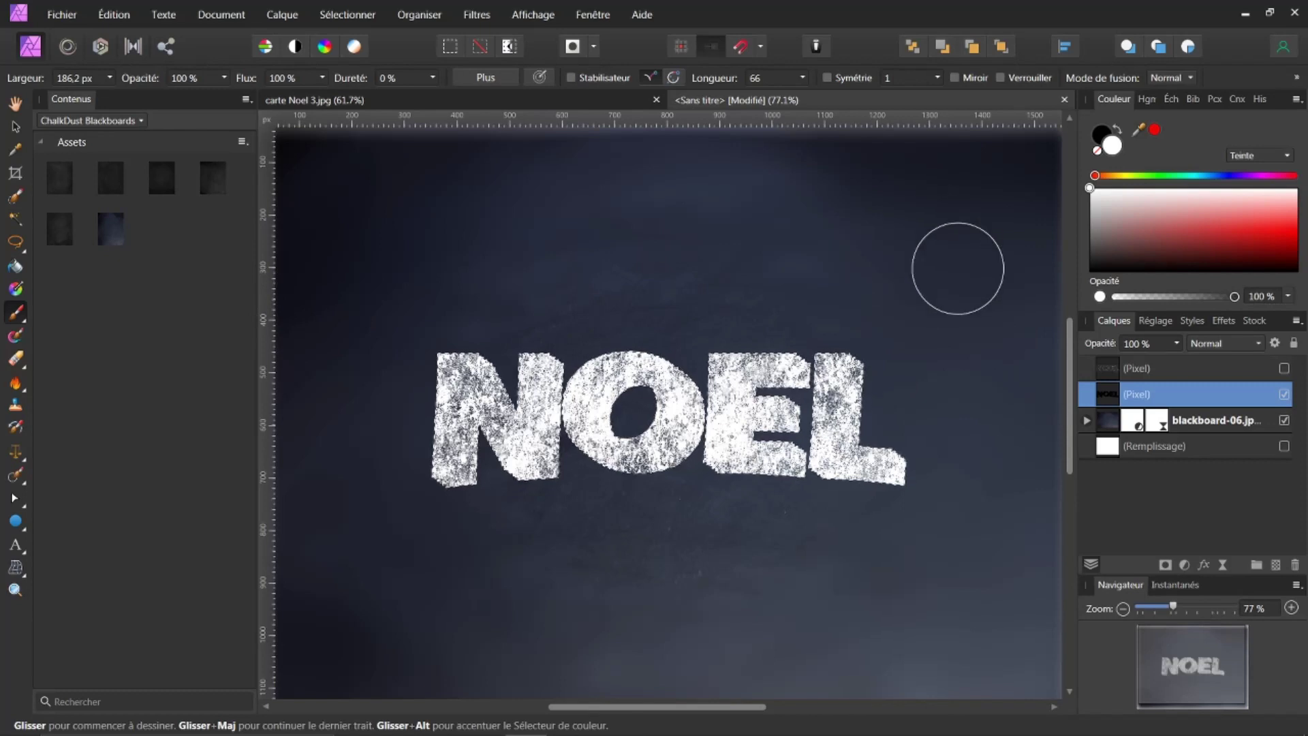
Step: Shrink the extrusion selection with a radius of -4 px and delete the chalk inside it
{"action": "left_click", "coordinate": [368, 19]}
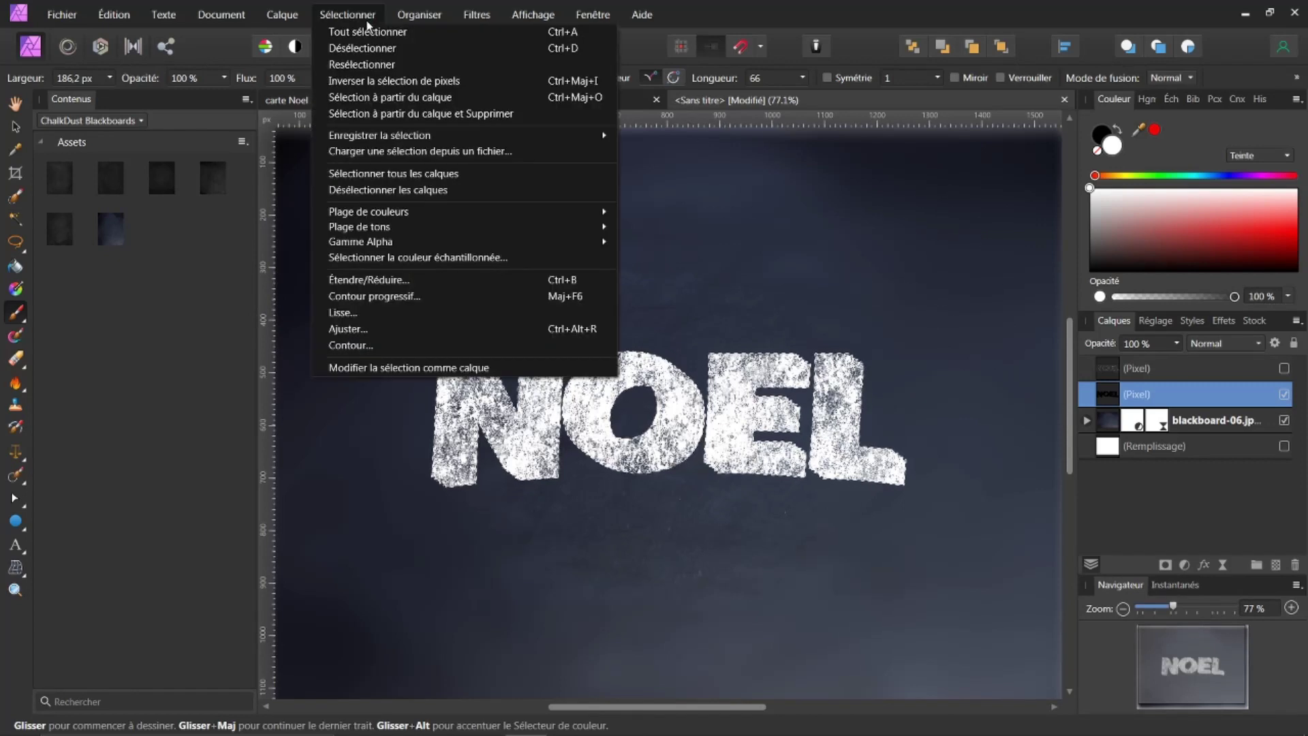
{"action": "left_click", "coordinate": [368, 281]}
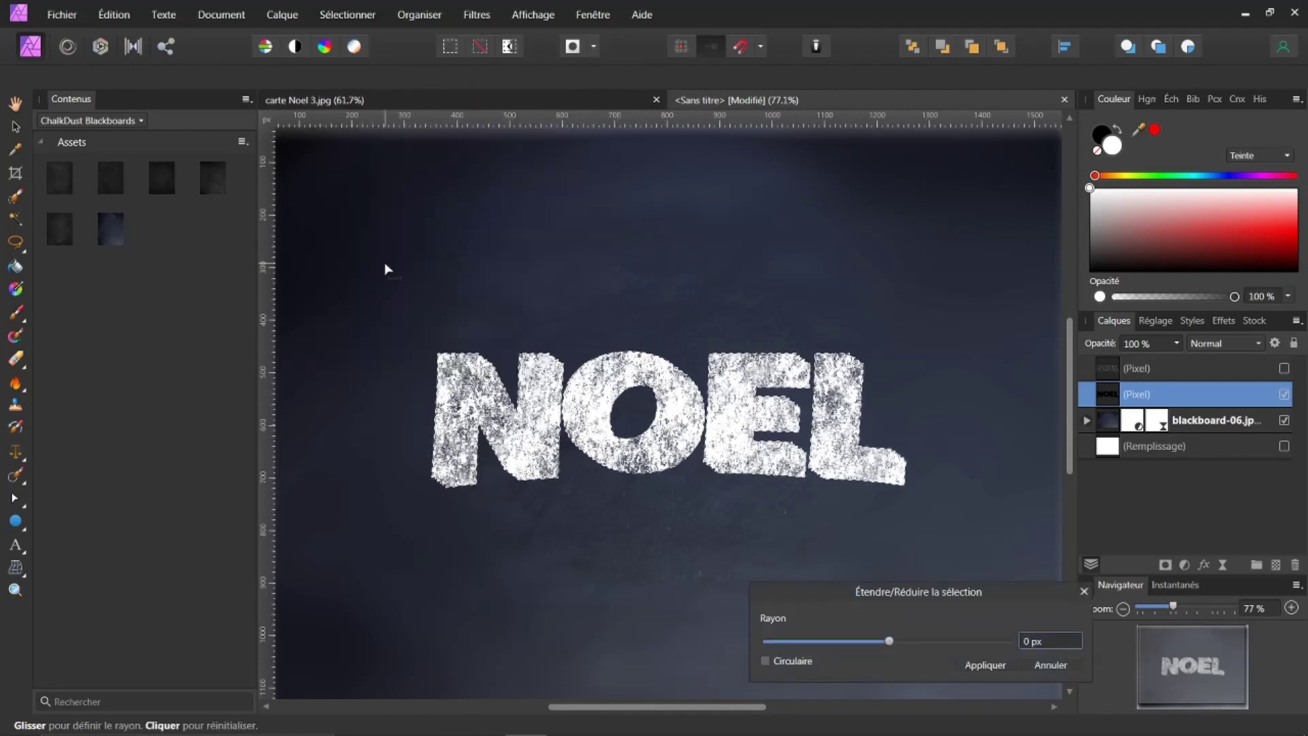
{"action": "left_click", "coordinate": [1032, 641]}
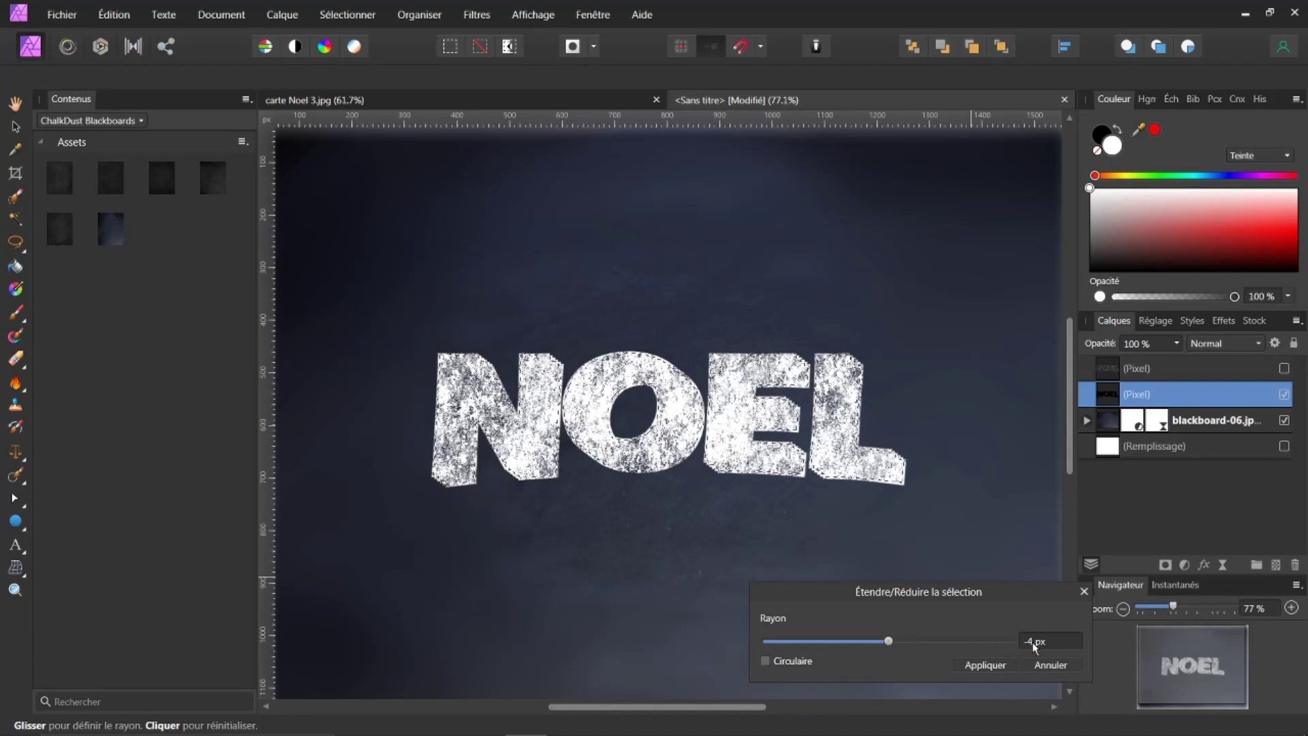
{"action": "left_click", "coordinate": [981, 666]}
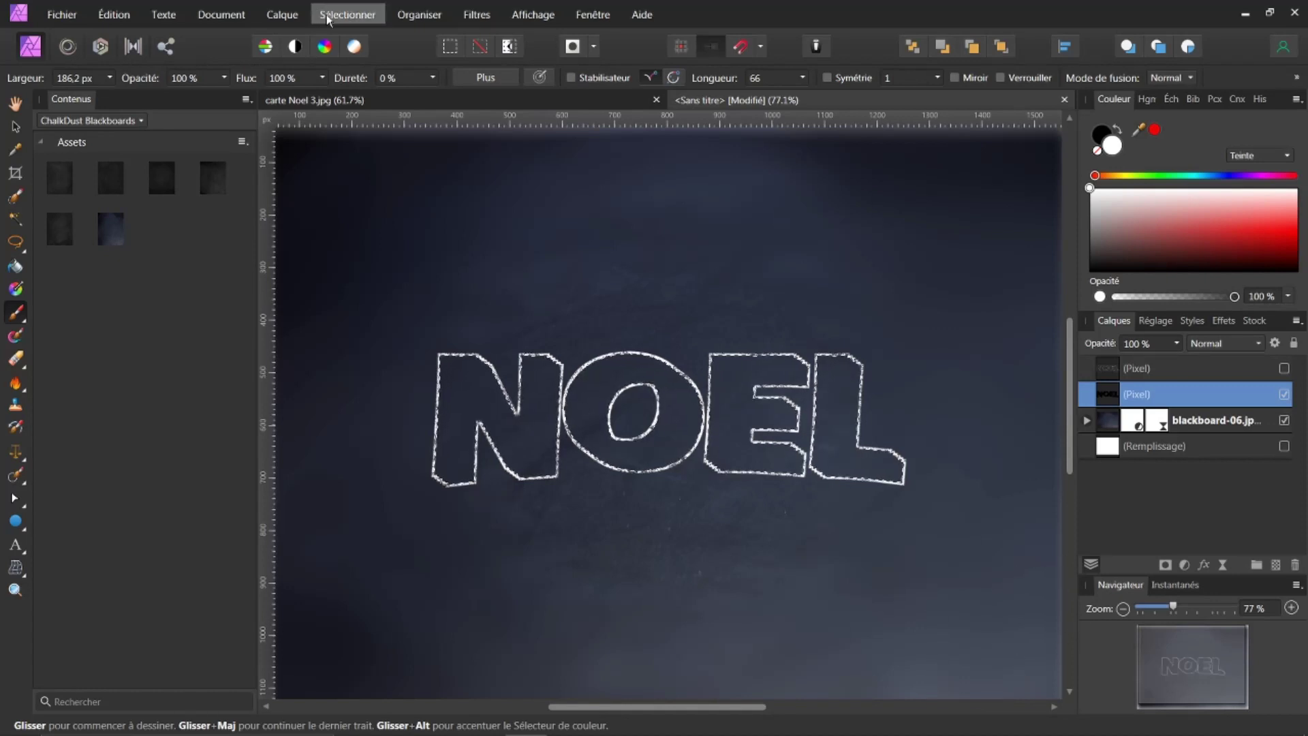
Step: Clear the selection and show the top outline layer again
{"action": "left_click", "coordinate": [329, 20]}
{"action": "left_click", "coordinate": [334, 48]}
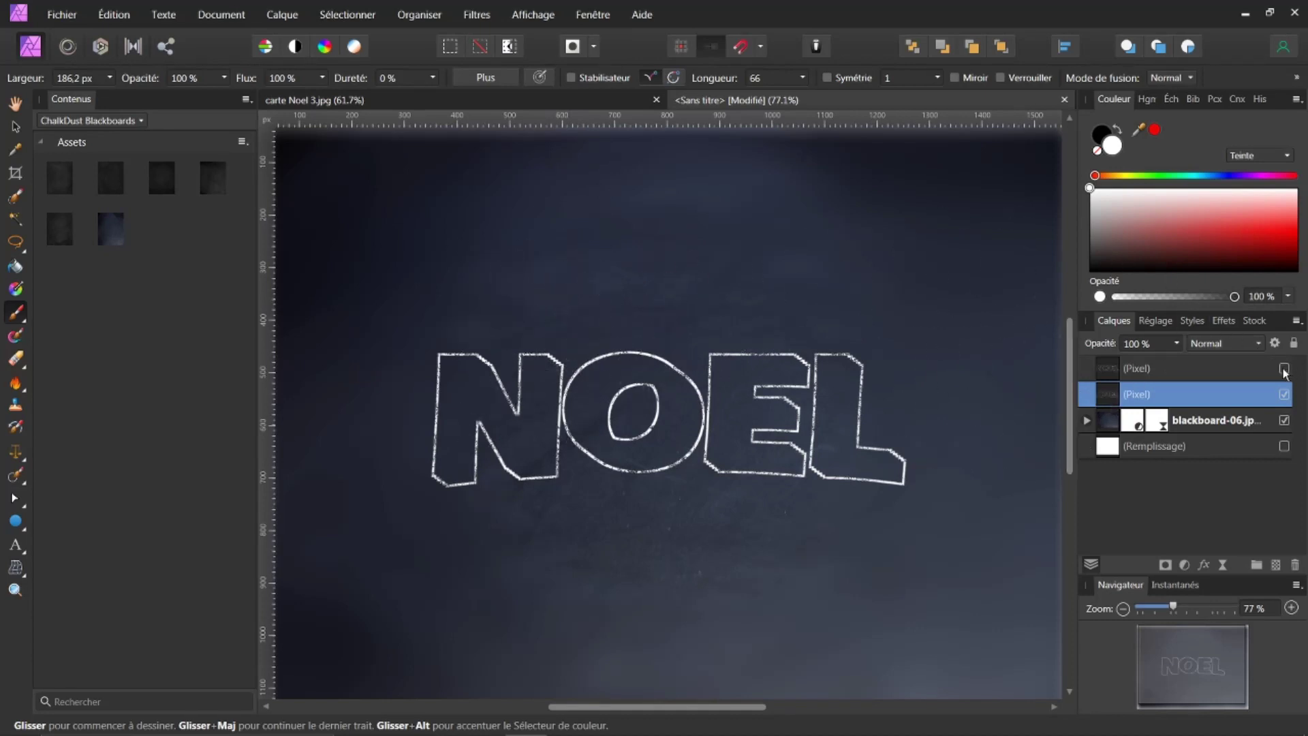
{"action": "left_click", "coordinate": [1284, 368]}
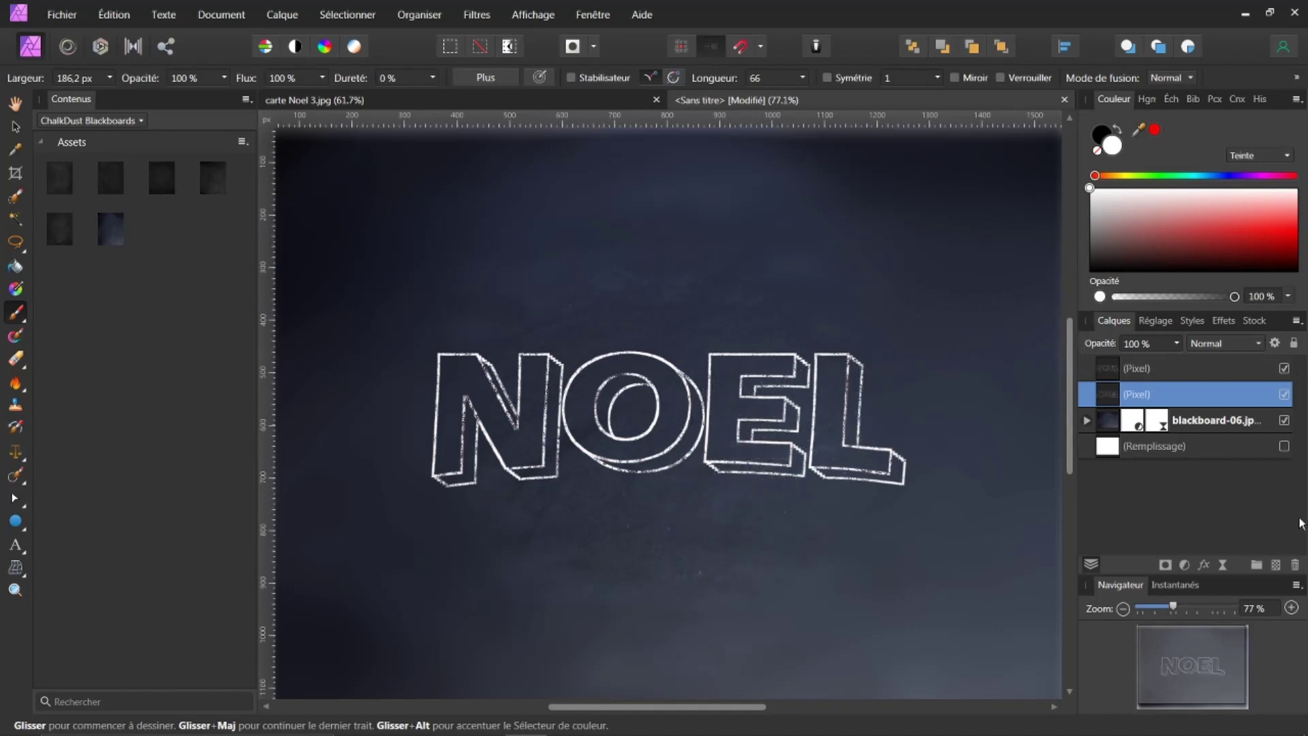
Step: Choose the size 70 ChalkDust brush and reduce its width to 22.5 px
{"action": "left_click", "coordinate": [1213, 100]}
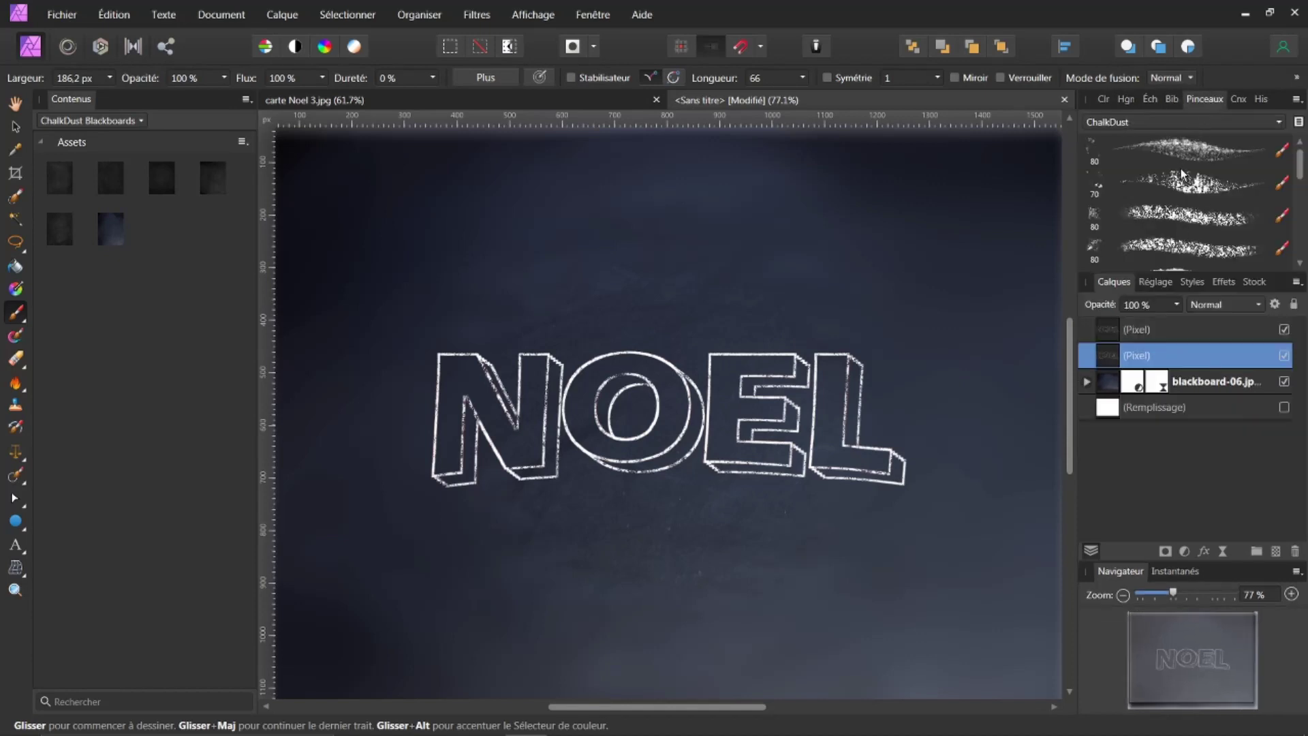
{"action": "scroll", "coordinate": [1202, 187], "scroll_direction": "down", "scroll_amount": 4}
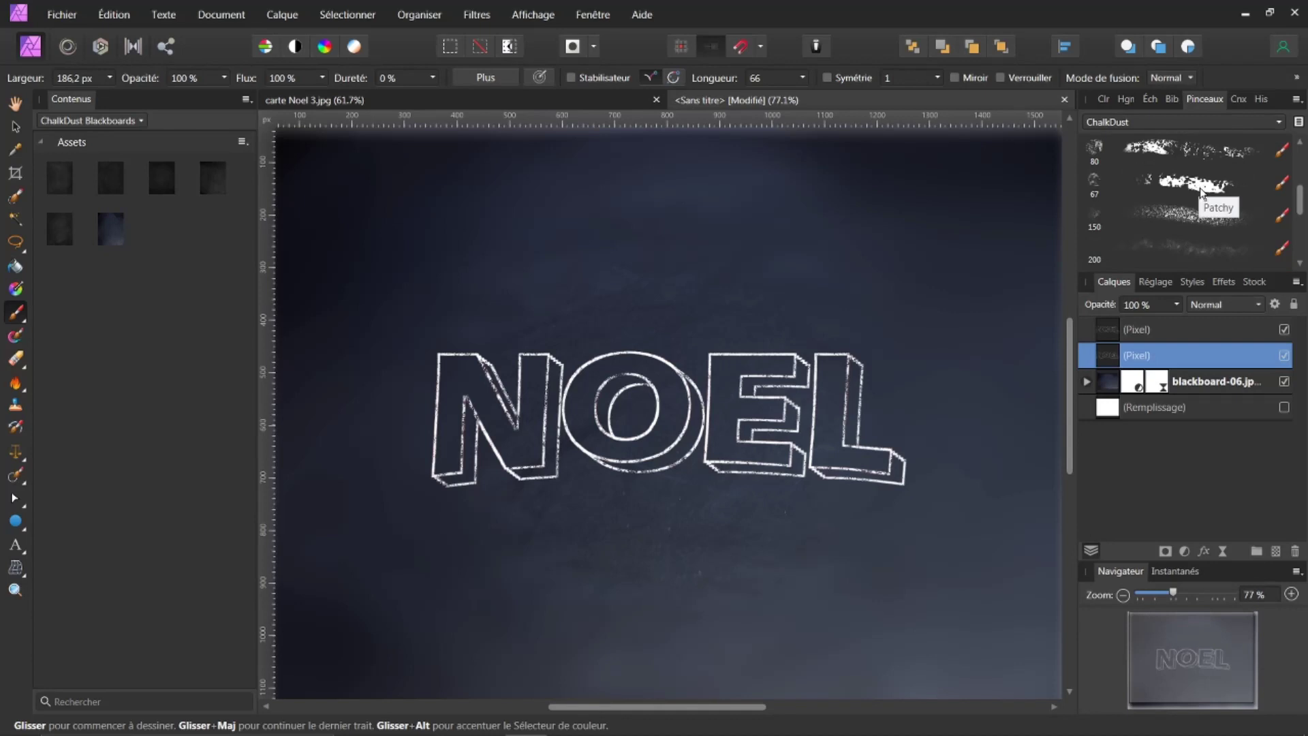
{"action": "scroll", "coordinate": [1192, 181], "scroll_direction": "up", "scroll_amount": 2}
{"action": "left_click", "coordinate": [1190, 172]}
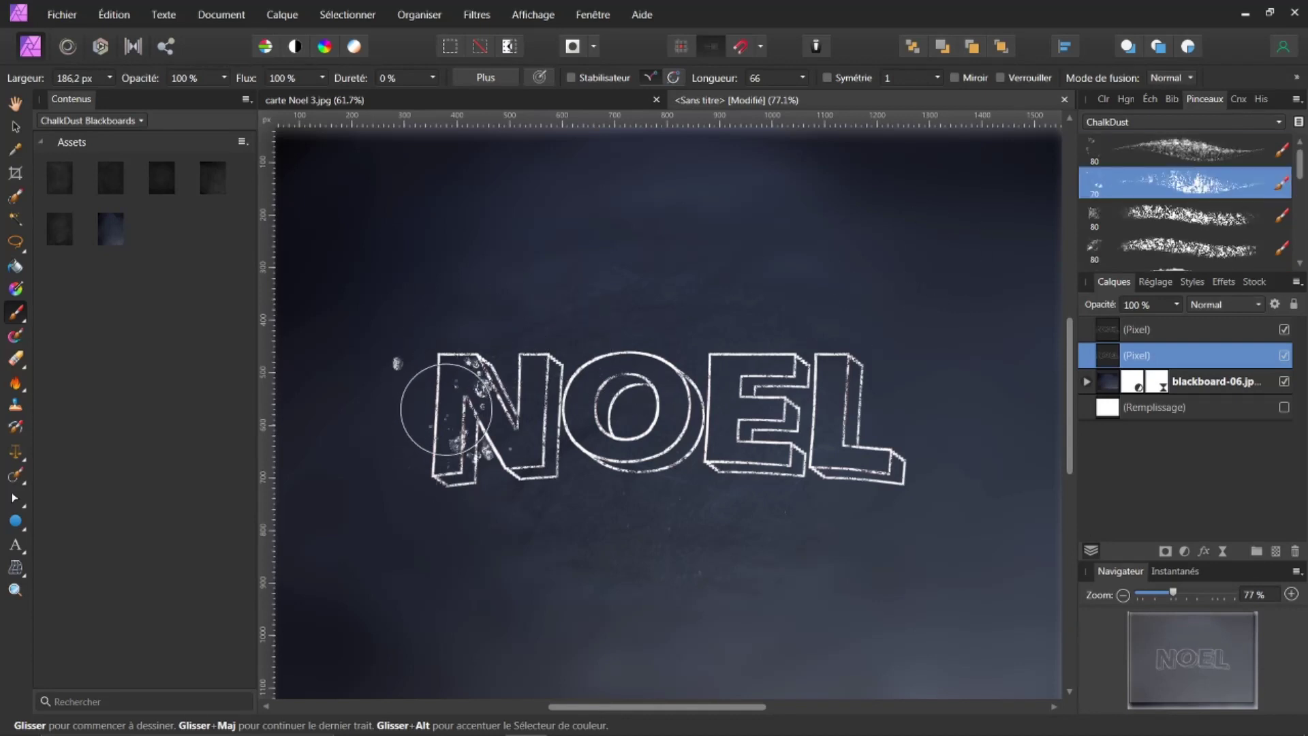
{"action": "scroll", "coordinate": [447, 407], "scroll_direction": "up", "scroll_amount": 1}
{"action": "scroll", "coordinate": [446, 408], "scroll_direction": "up", "scroll_amount": 1}
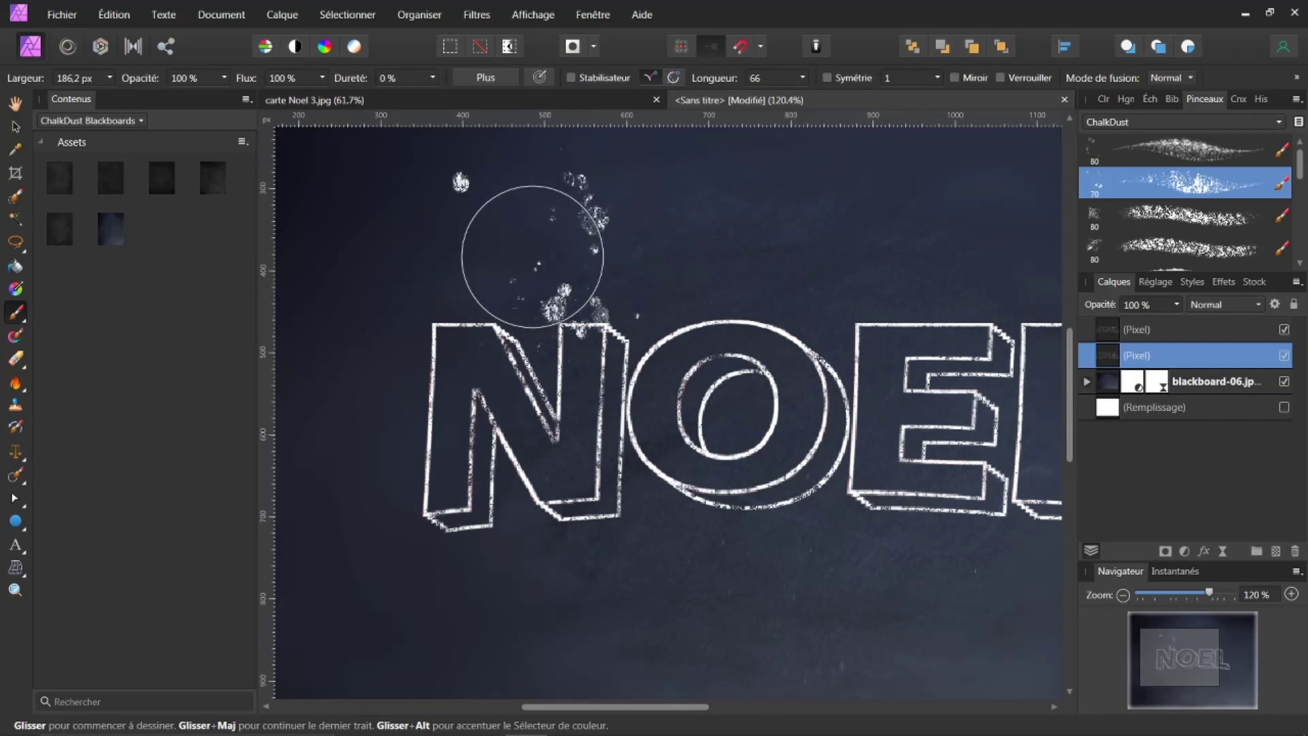
{"action": "key", "text": "bracketleft"}
{"action": "key", "text": "bracketleft"}
{"action": "key", "text": "bracketleft"}
{"action": "key", "text": "bracketleft"}
{"action": "key", "text": "bracketleft"}
{"action": "key", "text": "bracketleft"}
{"action": "key", "text": "bracketleft"}
{"action": "key", "text": "bracketleft"}
{"action": "key", "text": "bracketleft"}
{"action": "key", "text": "bracketleft"}
{"action": "key", "text": "bracketleft"}
{"action": "key", "text": "bracketleft"}
{"action": "key", "text": "bracketleft"}
{"action": "key", "text": "bracketleft"}
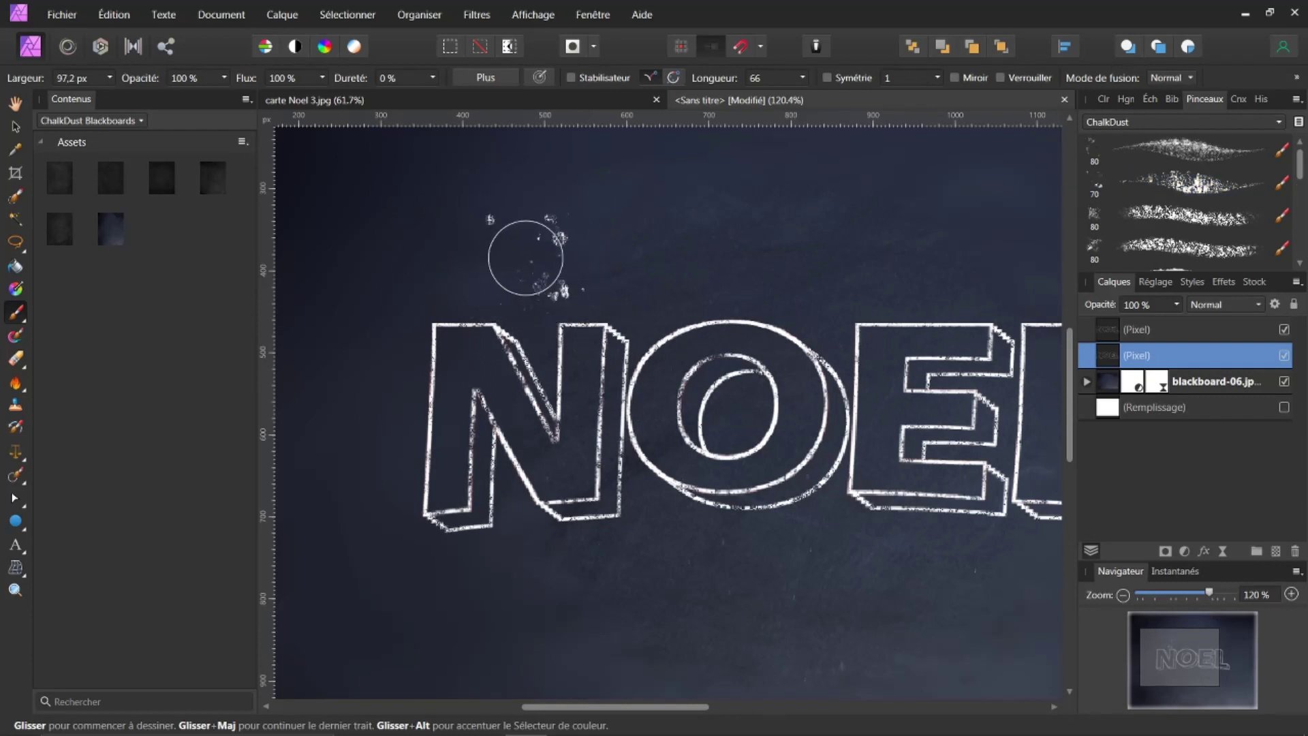
{"action": "key", "text": "bracketleft"}
{"action": "key", "text": "bracketleft"}
{"action": "key", "text": "bracketleft"}
{"action": "key", "text": "bracketleft"}
{"action": "key", "text": "bracketleft"}
{"action": "key", "text": "bracketleft"}
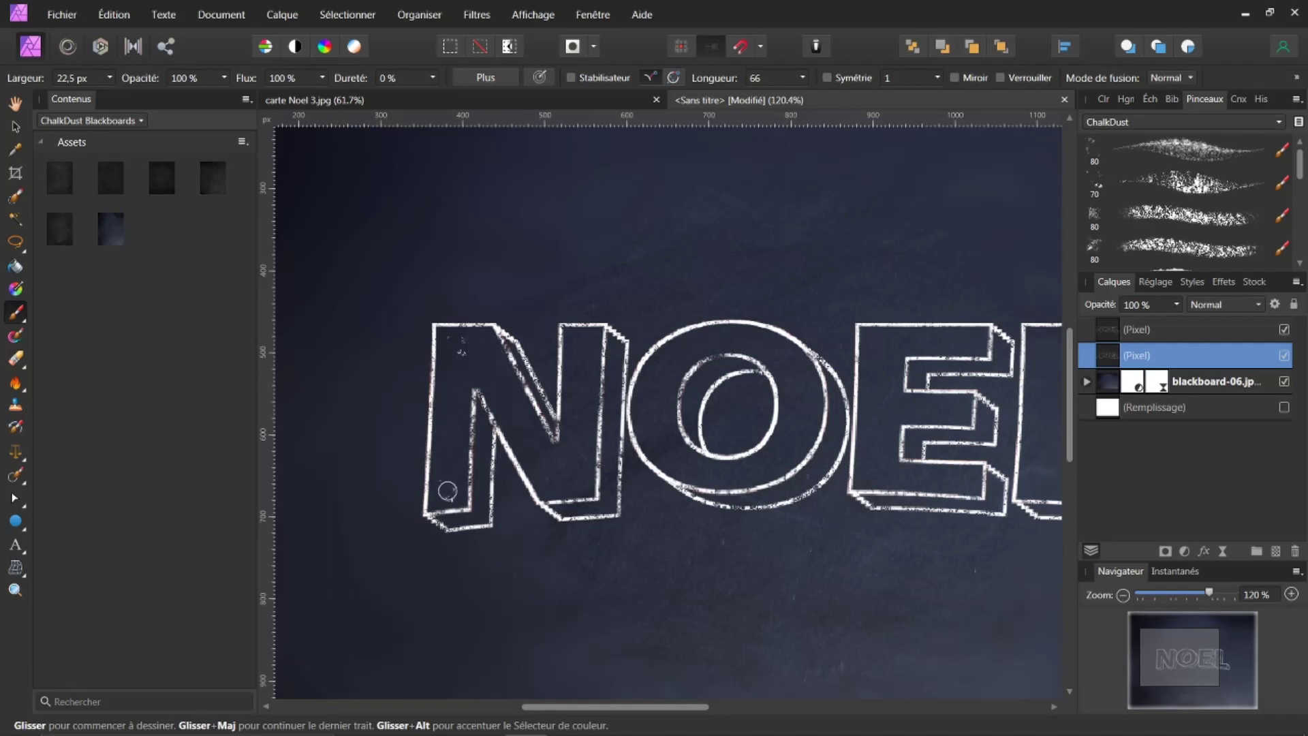
Step: Fill the front face of the N with straight chalk strokes along both stems and the diagonal
{"action": "left_click_drag", "start_coordinate": [448, 490], "coordinate": [451, 487]}
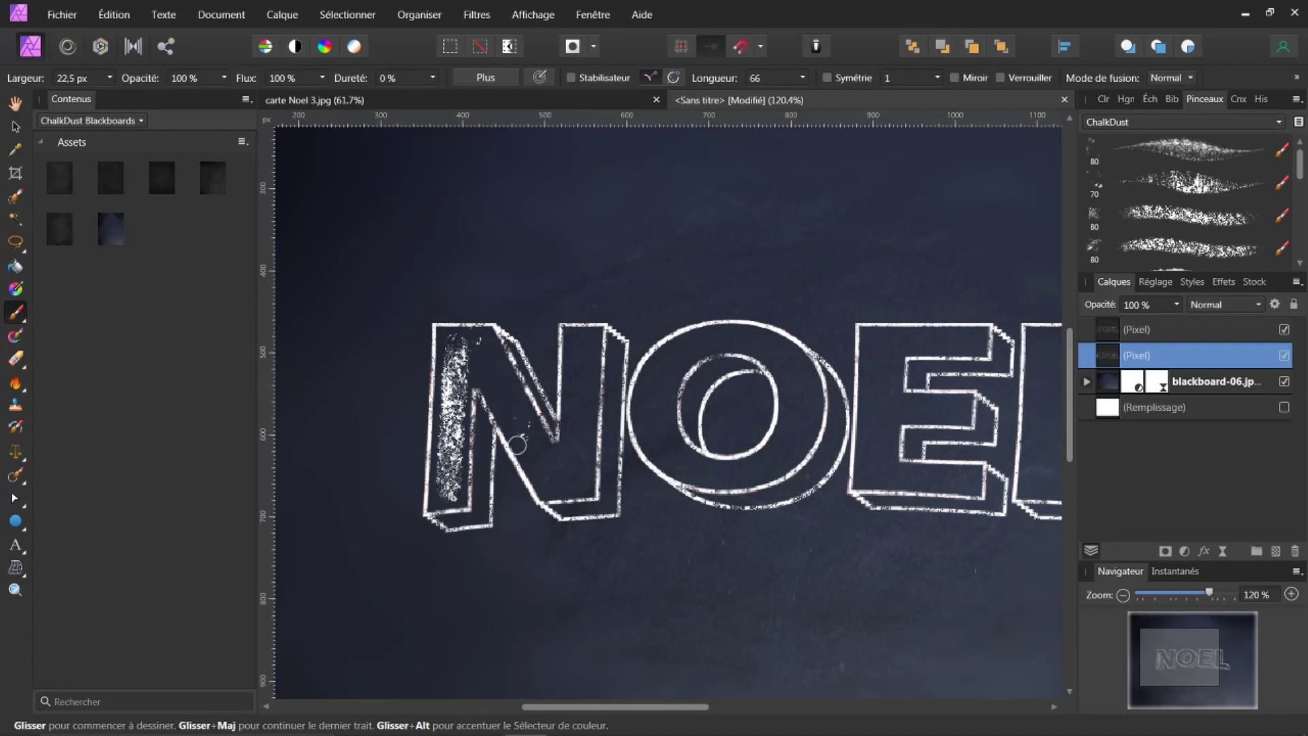
{"action": "left_click", "coordinate": [552, 483], "text": "shift"}
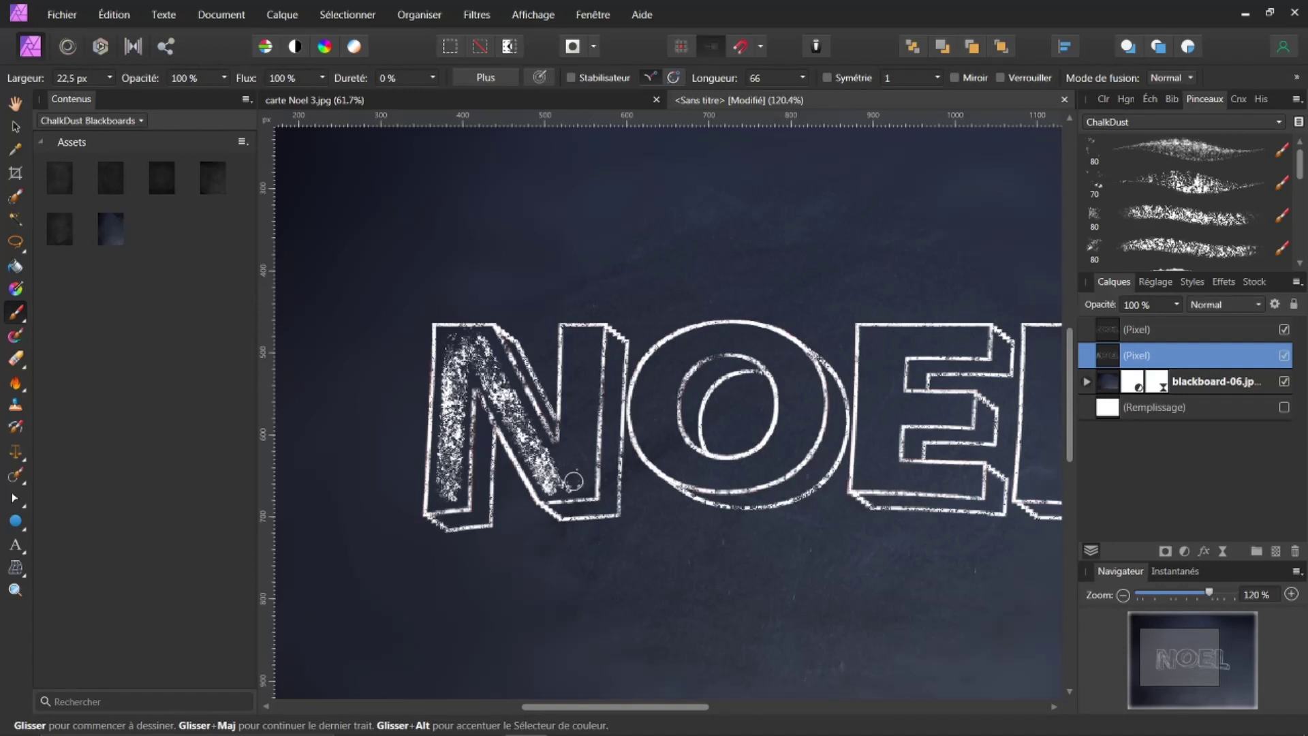
{"action": "left_click", "coordinate": [582, 344], "text": "shift"}
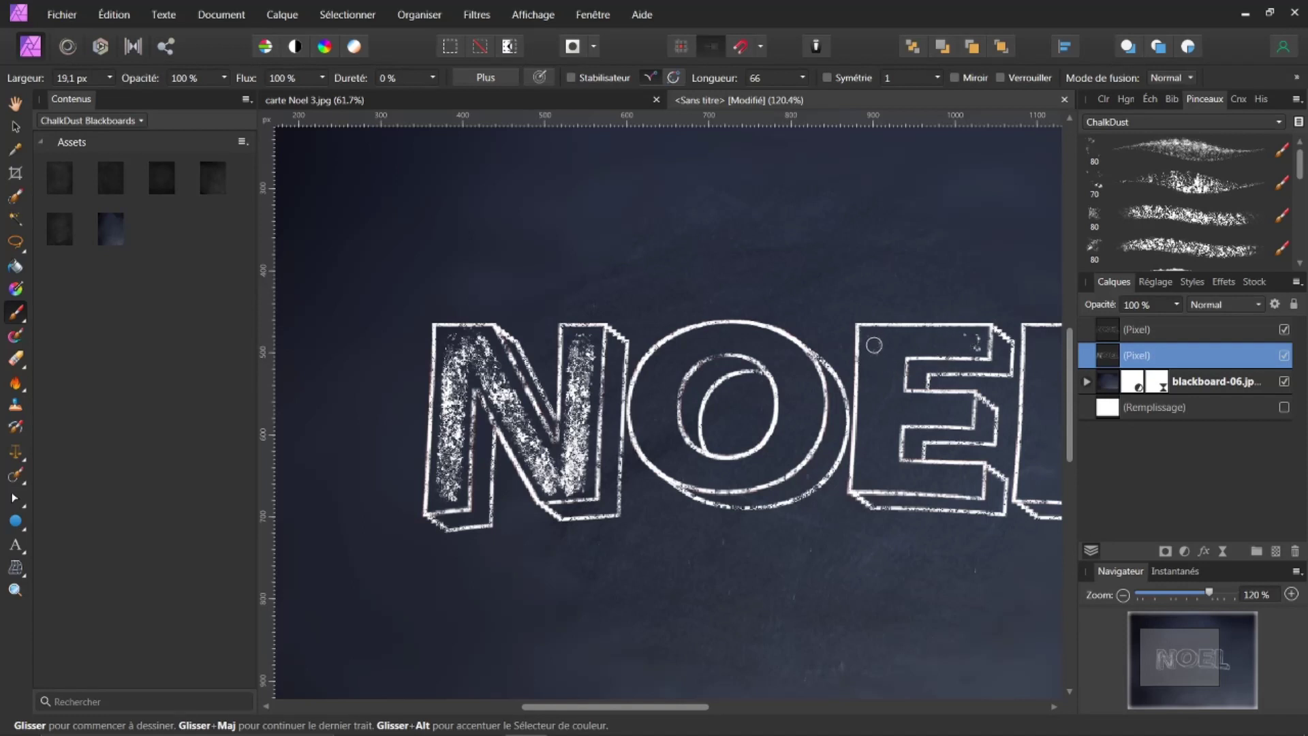
Step: Fill the stem and three arms of the E with straight chalk strokes using a 19.1 px brush
{"action": "left_click_drag", "start_coordinate": [877, 343], "coordinate": [876, 346]}
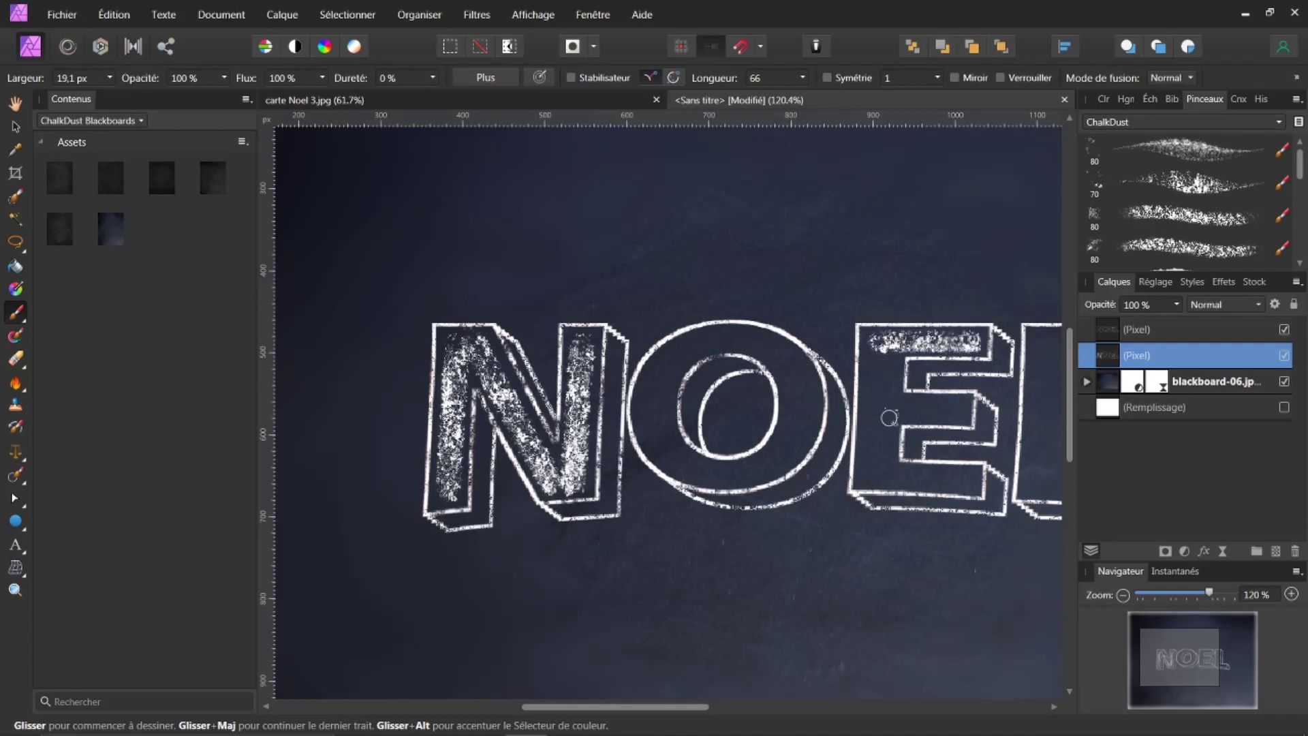
{"action": "left_click", "coordinate": [875, 472], "text": "shift"}
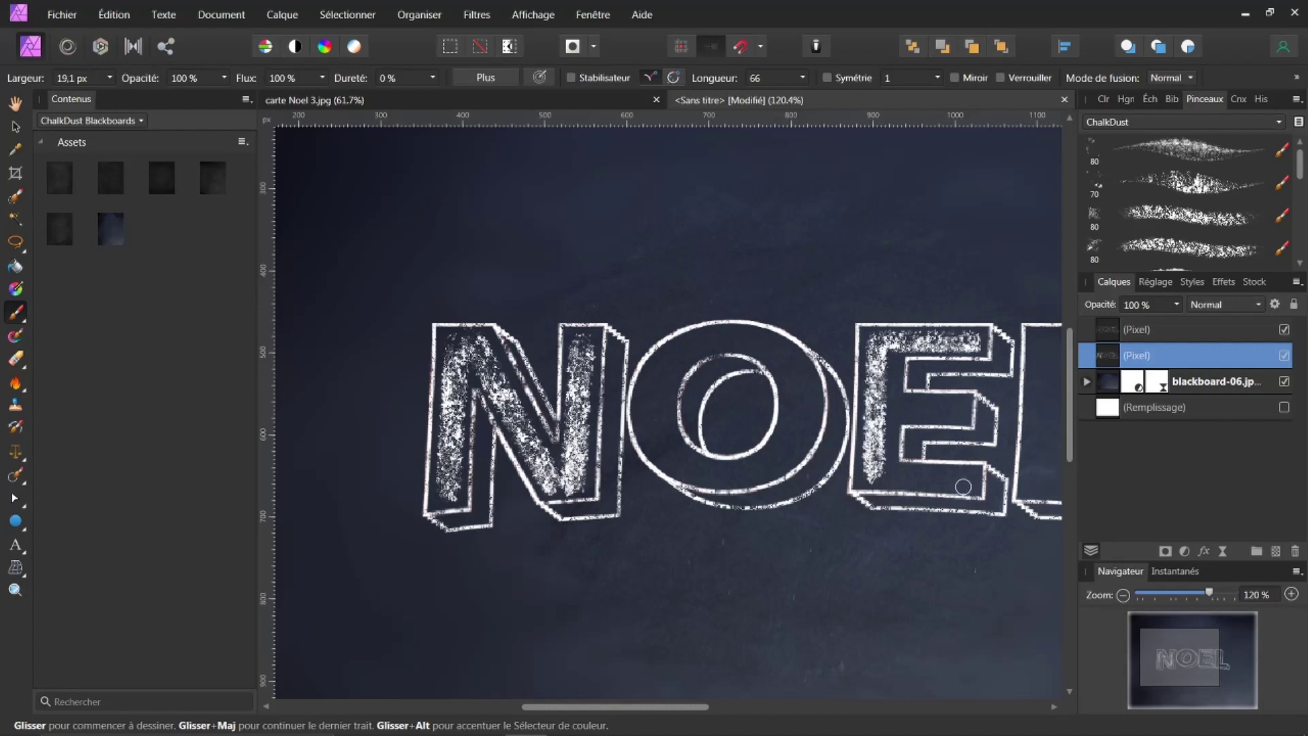
{"action": "left_click", "coordinate": [965, 481], "text": "shift"}
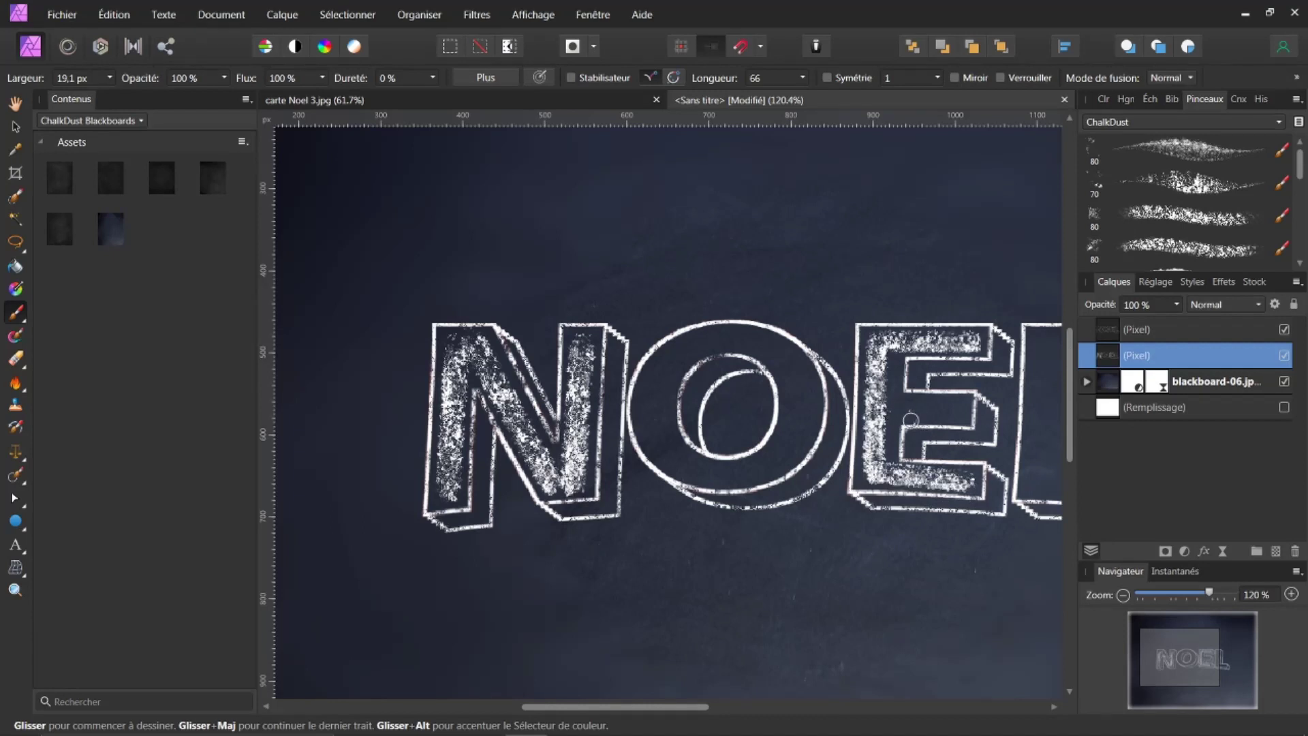
{"action": "left_click", "coordinate": [957, 409], "text": "shift"}
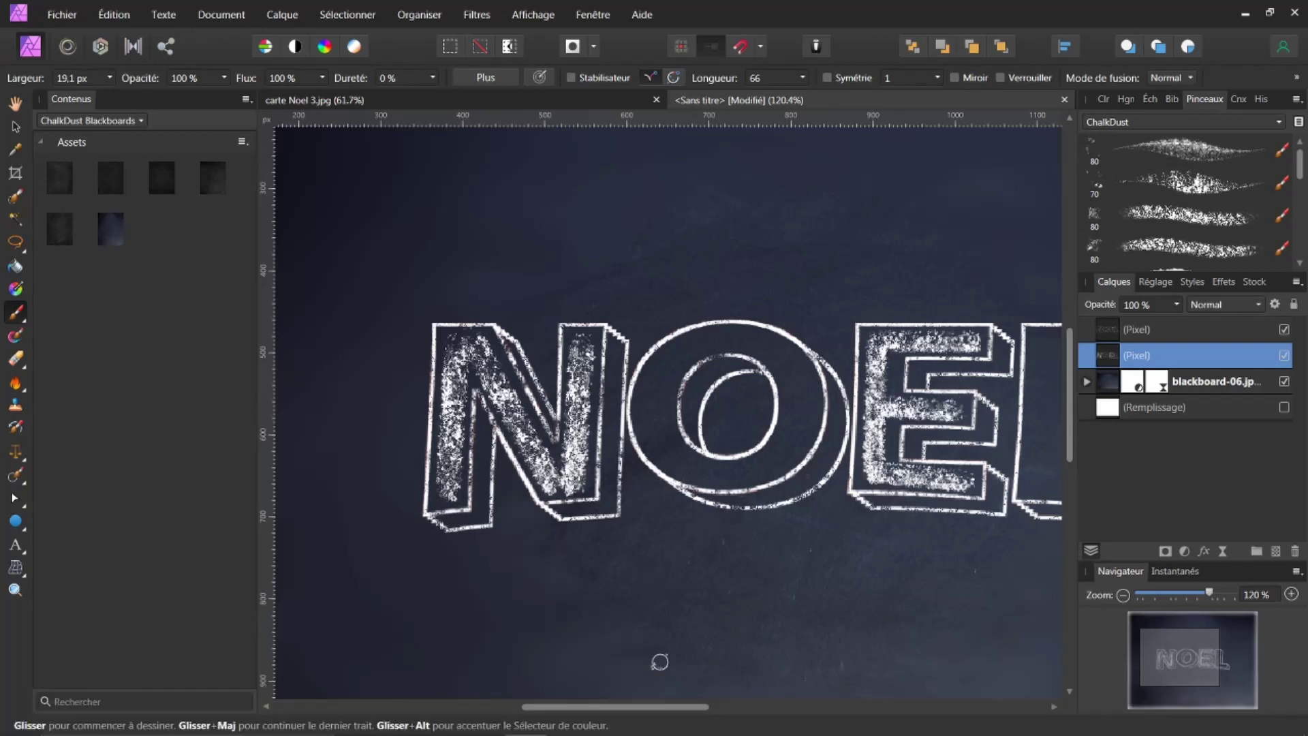
Step: Fill the stem and foot of the L with straight chalk strokes using the 19.1 px brush
{"action": "left_click_drag", "start_coordinate": [652, 707], "coordinate": [706, 707]}
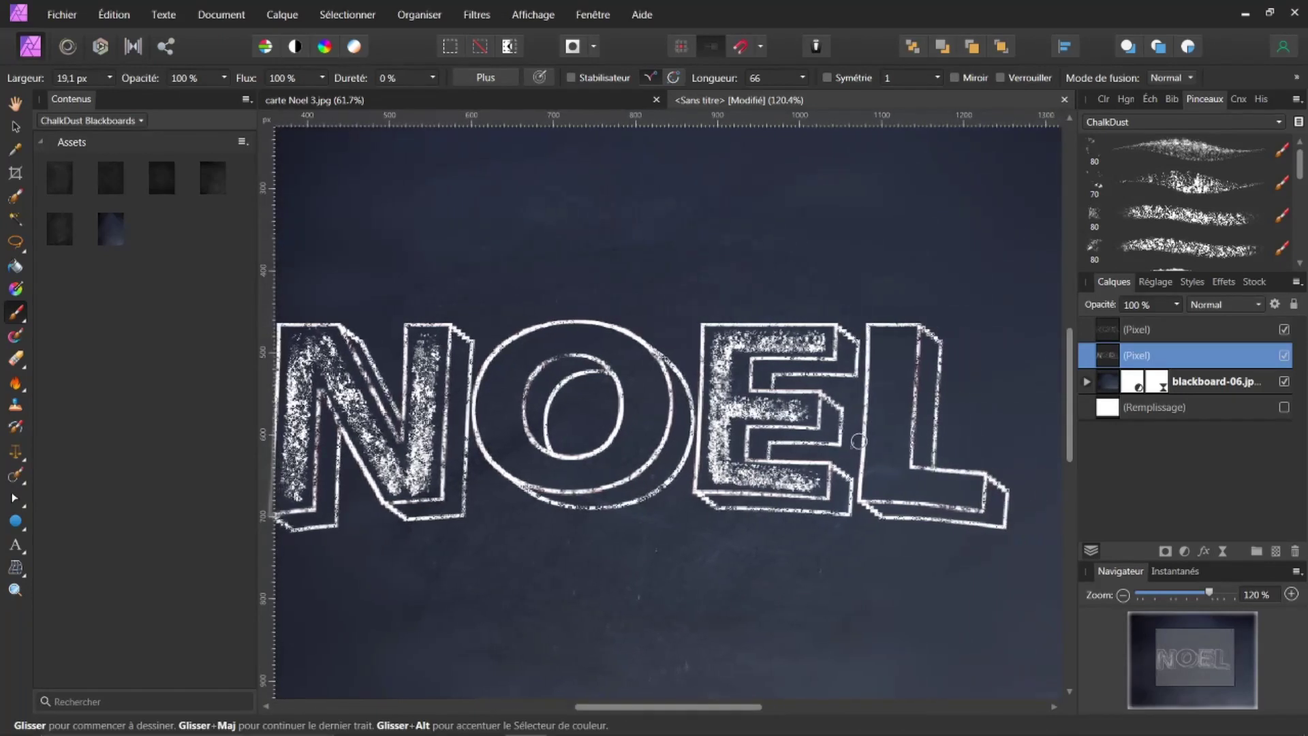
{"action": "left_click", "coordinate": [894, 343]}
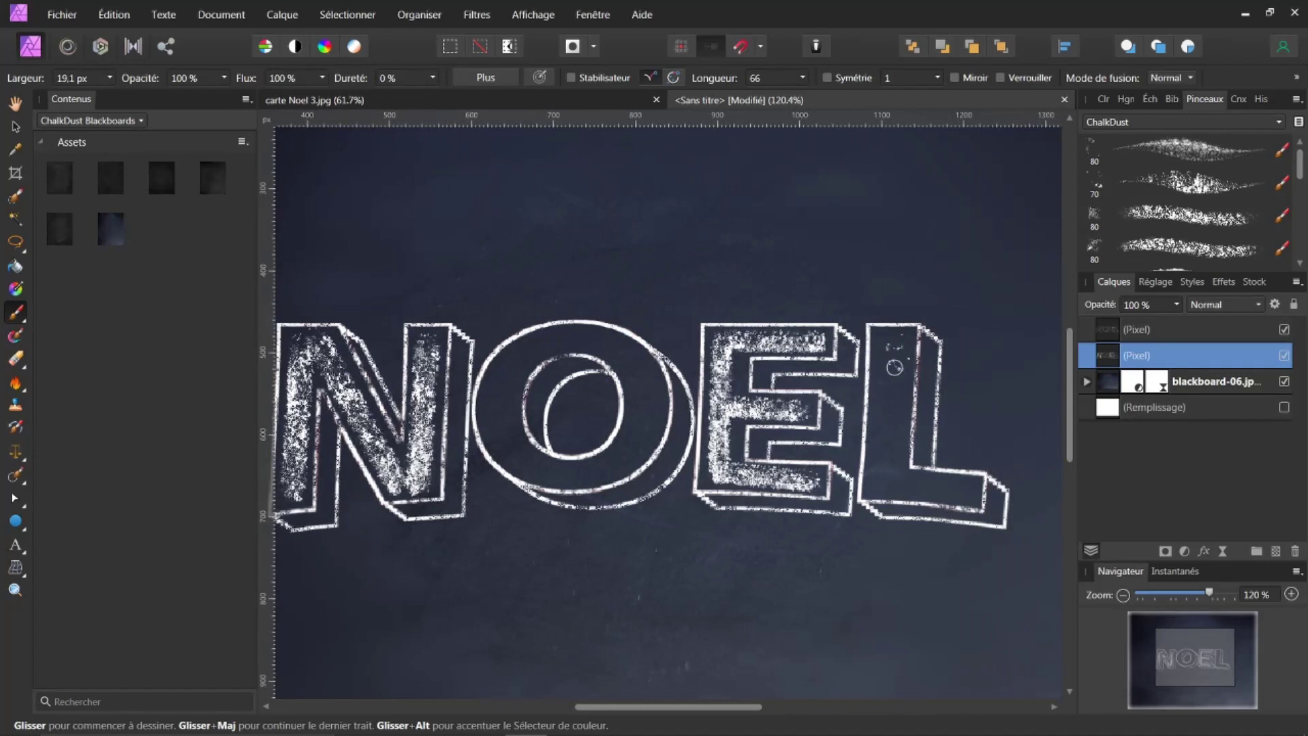
{"action": "left_click", "coordinate": [883, 484], "text": "shift"}
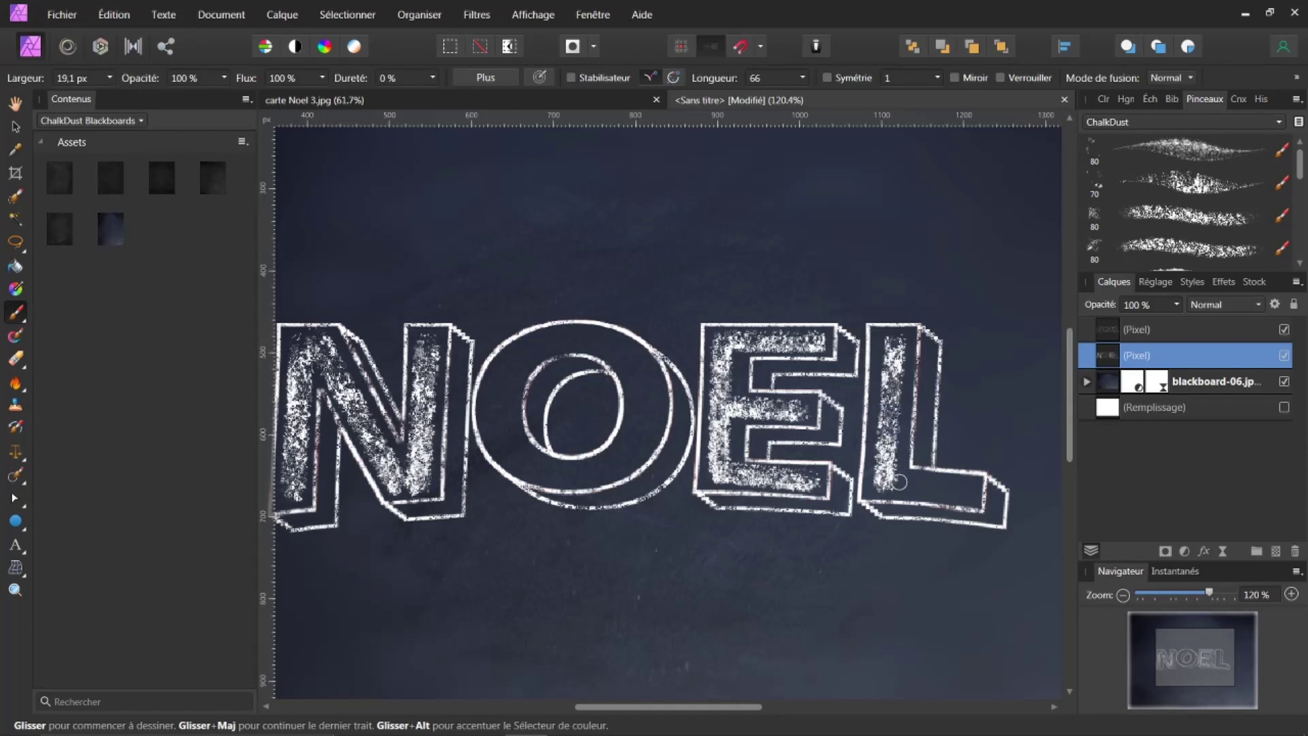
{"action": "left_click", "coordinate": [965, 492], "text": "shift"}
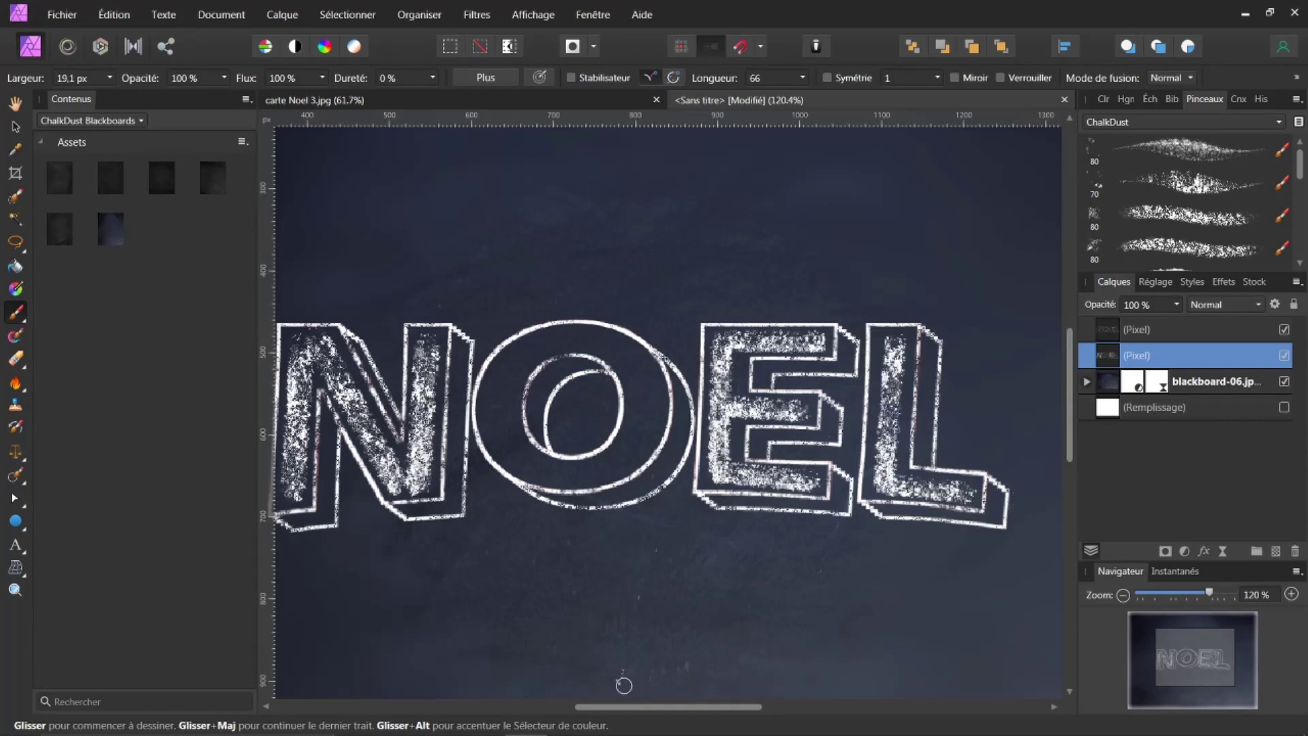
{"action": "left_click_drag", "start_coordinate": [629, 706], "coordinate": [606, 706]}
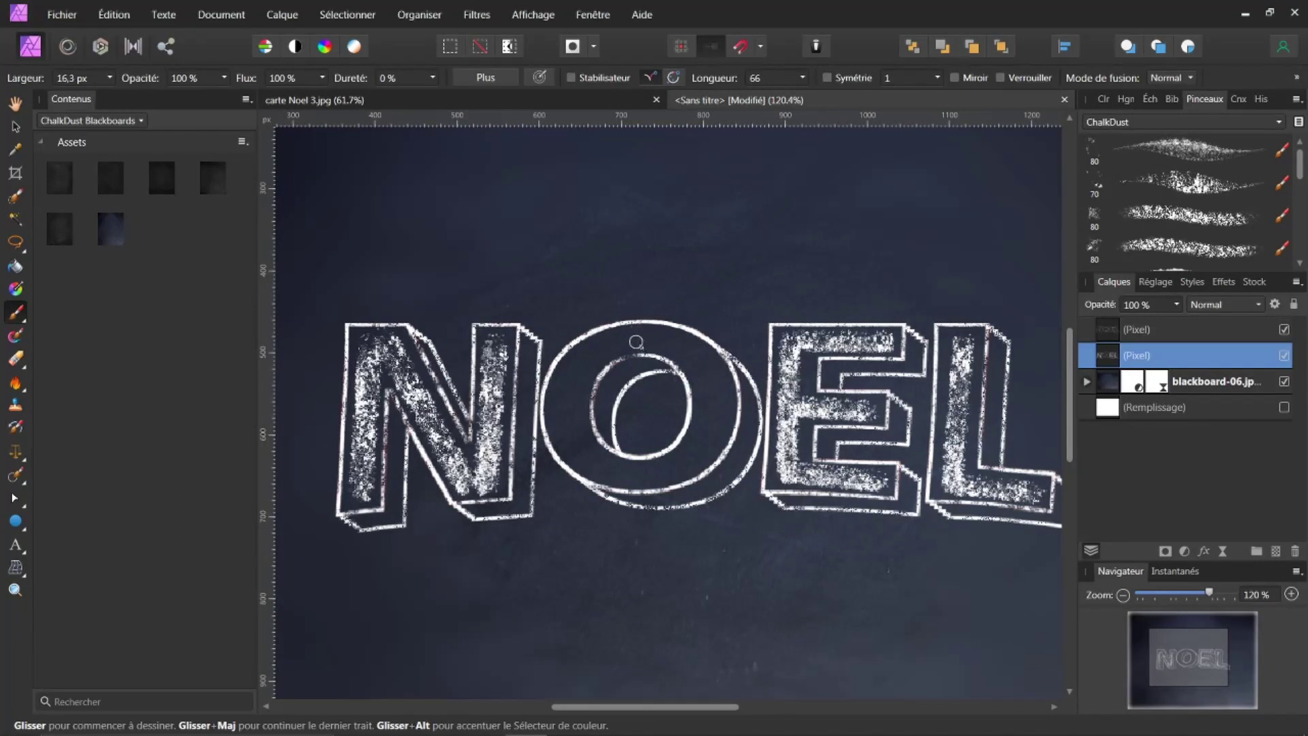
{"action": "left_click_drag", "start_coordinate": [620, 347], "coordinate": [599, 355]}
{"action": "left_click_drag", "start_coordinate": [581, 372], "coordinate": [567, 450]}
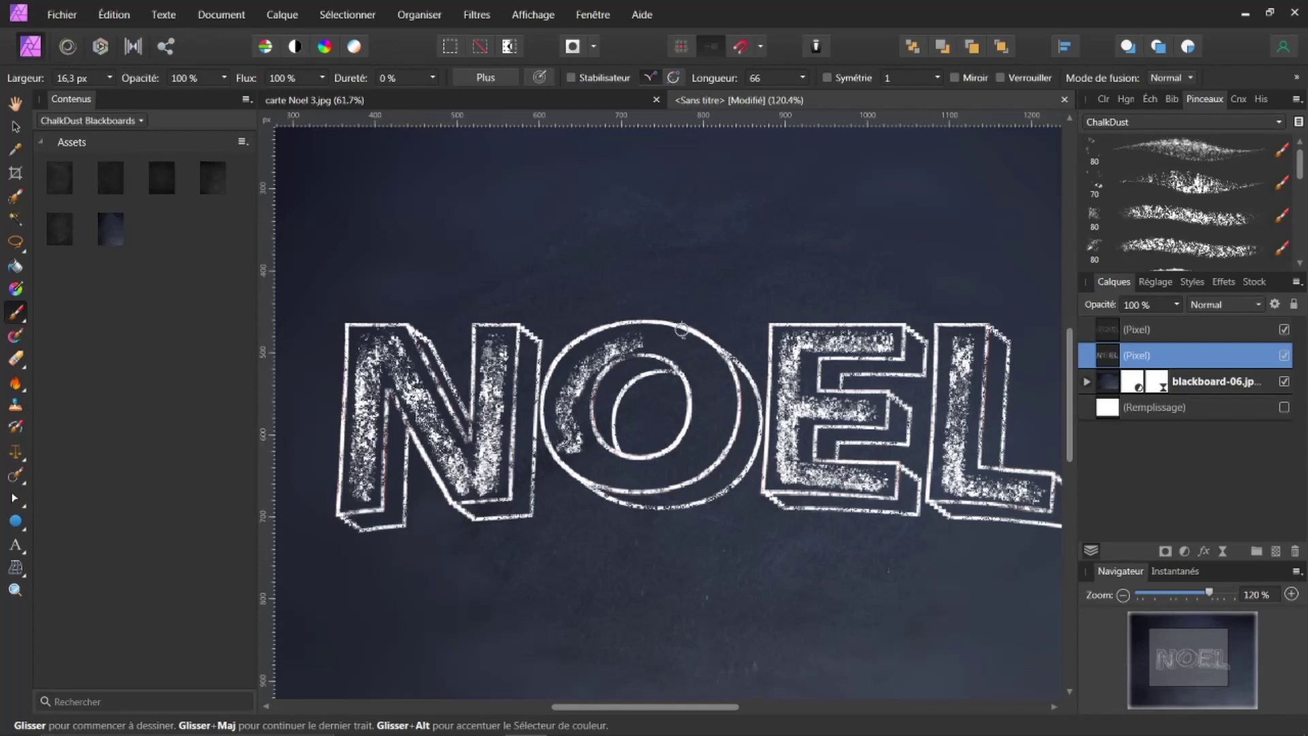
{"action": "key", "text": "ctrl+z"}
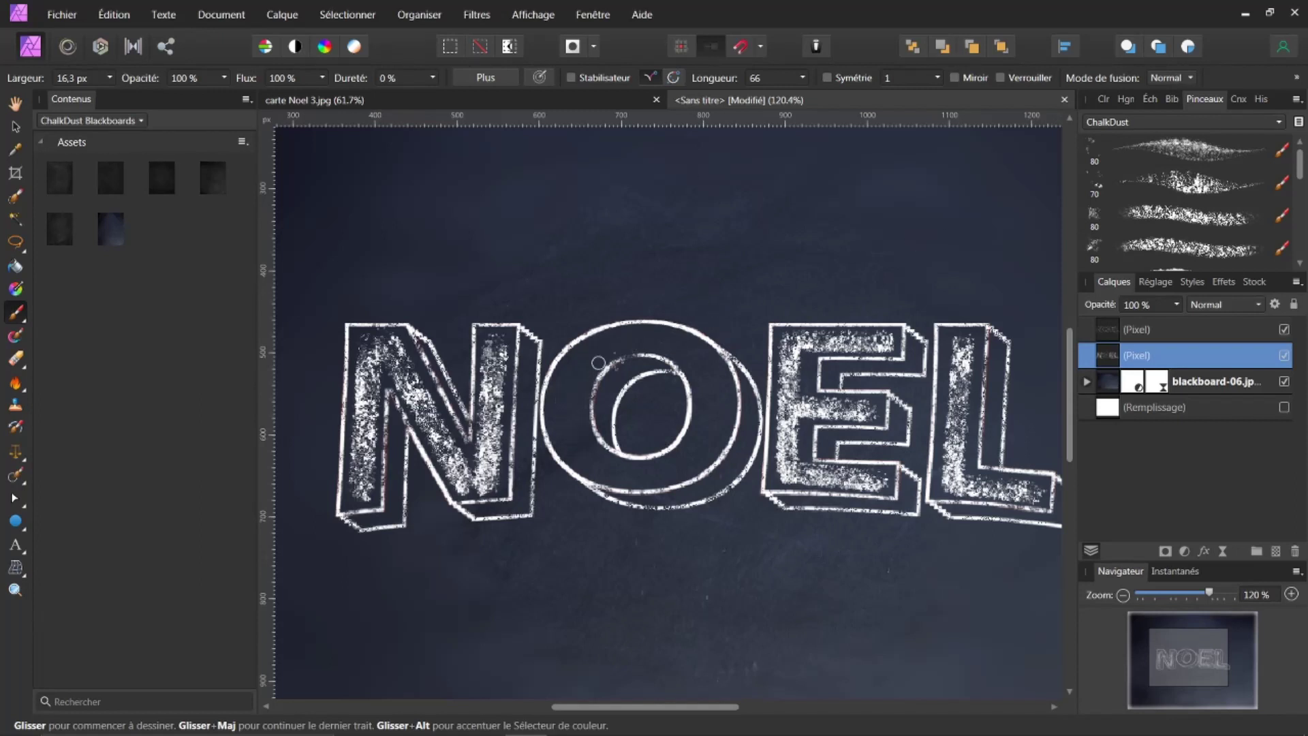
Step: Fill the ring of the O with curved chalk strokes using the 16.3 px brush
{"action": "mouse_move", "coordinate": [631, 338]}
{"action": "left_mouse_down"}
{"action": "mouse_move", "coordinate": [587, 354]}
{"action": "mouse_move", "coordinate": [579, 431]}
{"action": "left_mouse_up"}
{"action": "mouse_move", "coordinate": [631, 338]}
{"action": "left_mouse_down"}
{"action": "mouse_move", "coordinate": [689, 354]}
{"action": "mouse_move", "coordinate": [721, 394]}
{"action": "mouse_move", "coordinate": [701, 439]}
{"action": "left_mouse_up"}
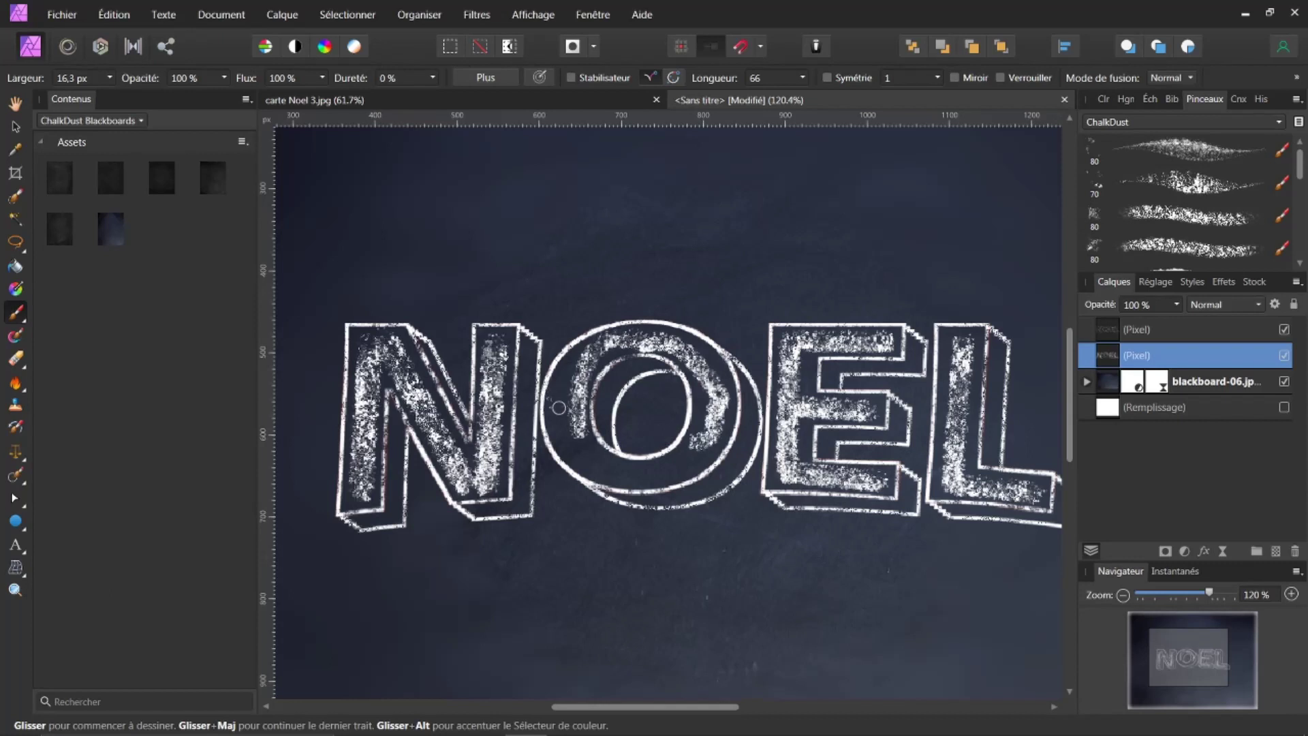
{"action": "mouse_move", "coordinate": [574, 432]}
{"action": "left_mouse_down"}
{"action": "mouse_move", "coordinate": [606, 470]}
{"action": "mouse_move", "coordinate": [651, 477]}
{"action": "mouse_move", "coordinate": [691, 460]}
{"action": "mouse_move", "coordinate": [711, 411]}
{"action": "mouse_move", "coordinate": [711, 424]}
{"action": "left_mouse_up"}
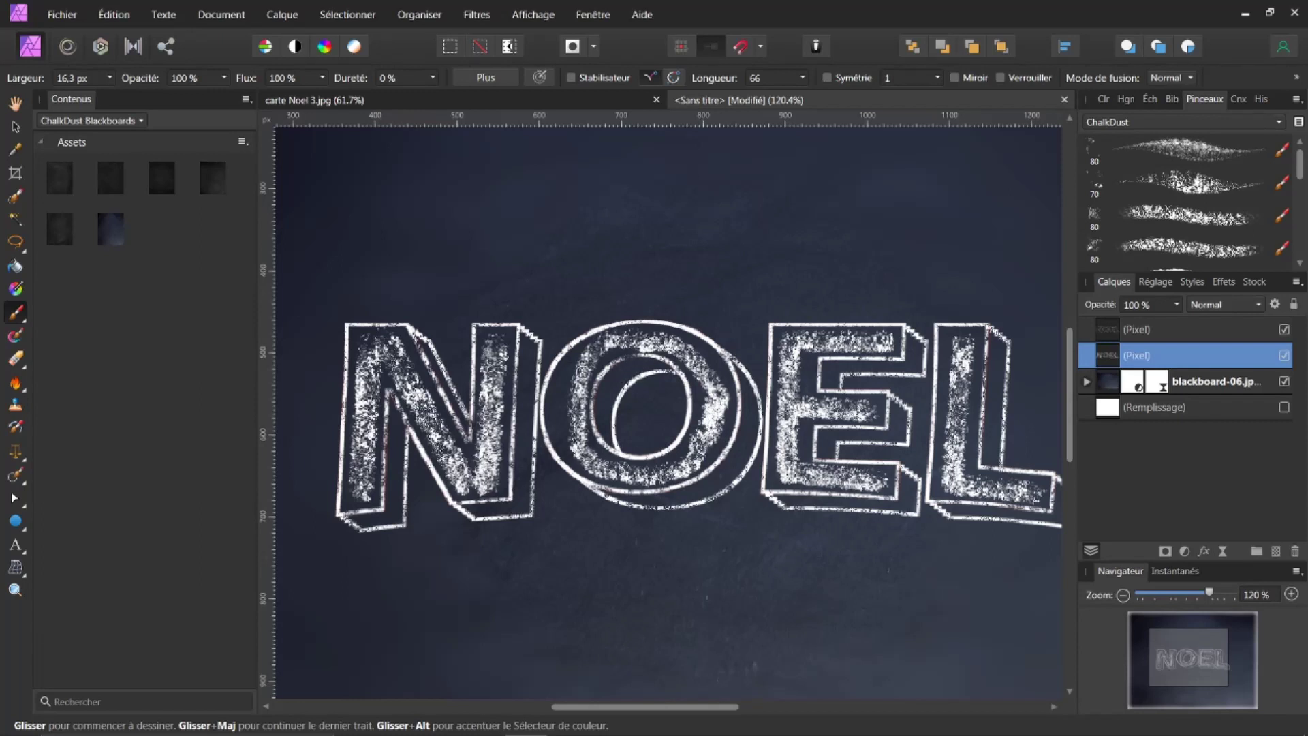
{"action": "mouse_move", "coordinate": [576, 376]}
{"action": "left_mouse_down"}
{"action": "mouse_move", "coordinate": [560, 421]}
{"action": "mouse_move", "coordinate": [586, 432]}
{"action": "left_mouse_up"}
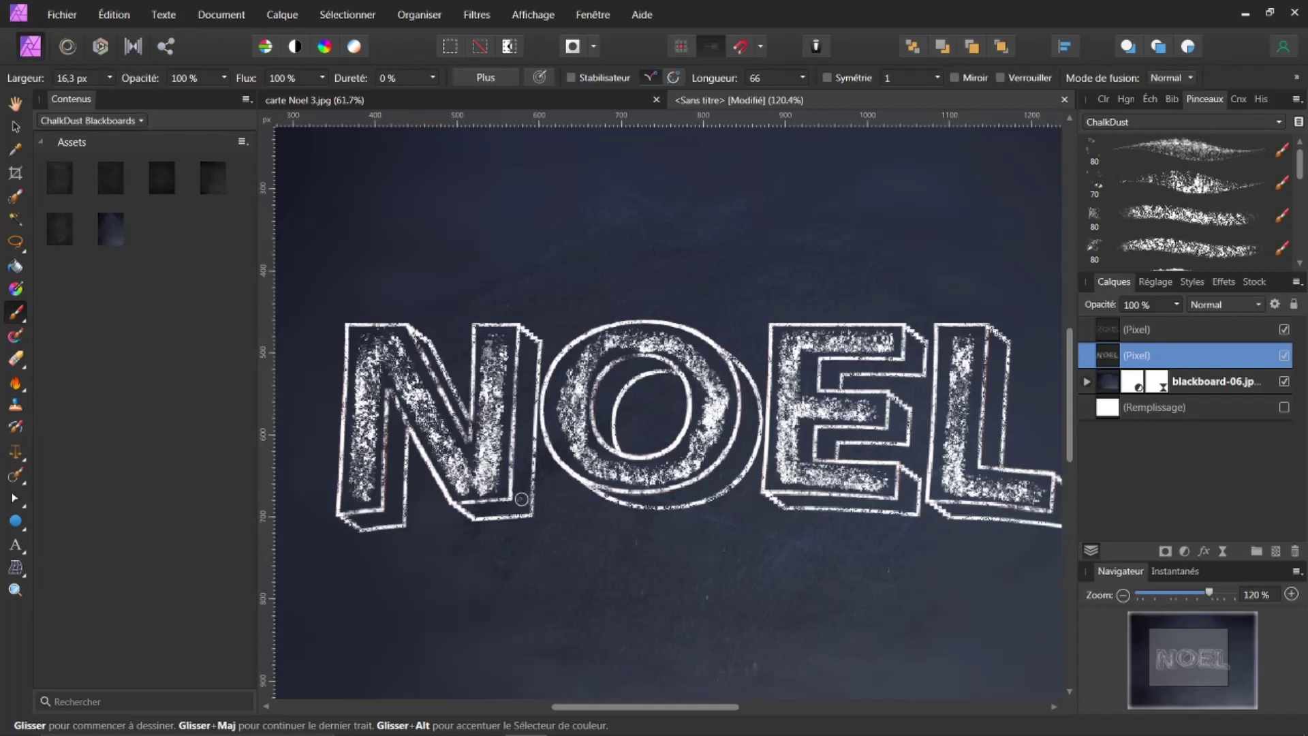
Step: Shade the 3D side faces of the N, E and L with short chalk strokes using a 10 px brush
{"action": "key", "text": "bracketleft"}
{"action": "left_click_drag", "start_coordinate": [399, 524], "coordinate": [409, 516]}
{"action": "left_click_drag", "start_coordinate": [841, 375], "coordinate": [823, 361]}
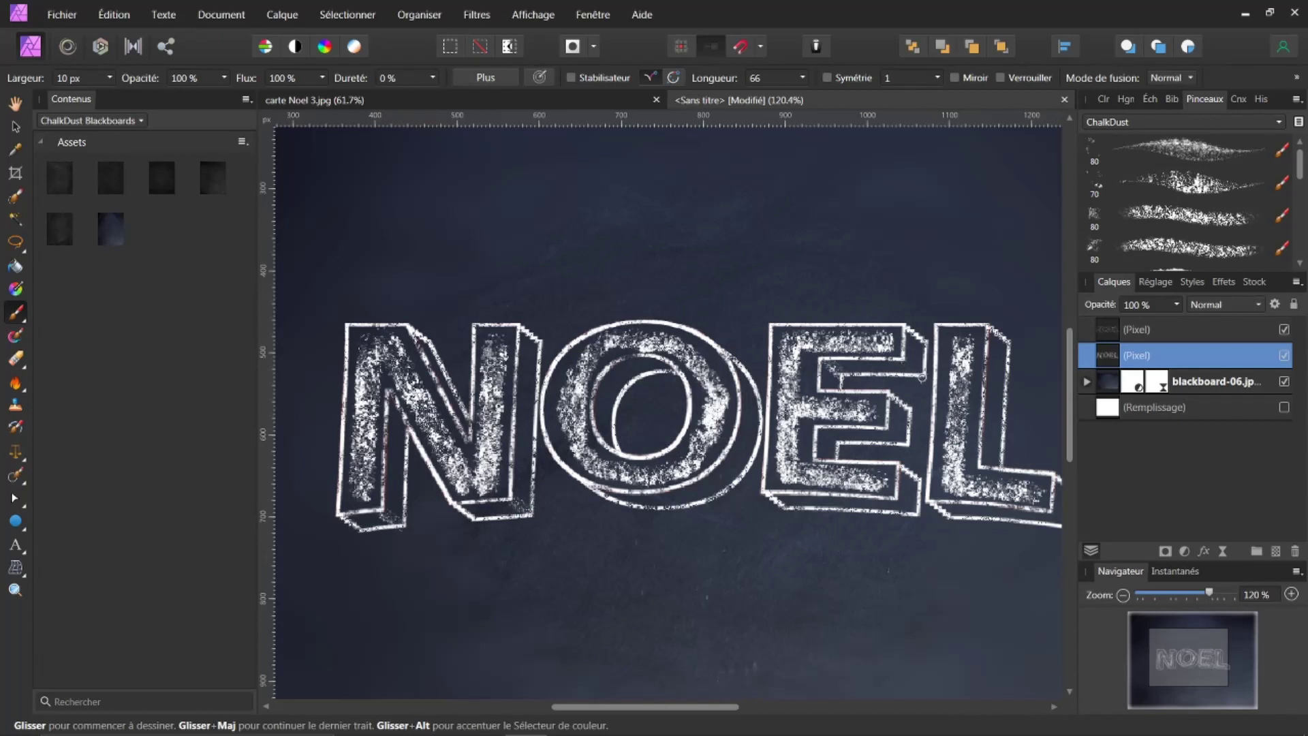
{"action": "left_click_drag", "start_coordinate": [899, 357], "coordinate": [924, 381]}
{"action": "left_click_drag", "start_coordinate": [840, 442], "coordinate": [820, 429]}
{"action": "left_click_drag", "start_coordinate": [896, 493], "coordinate": [916, 514]}
{"action": "scroll", "coordinate": [738, 702], "scroll_direction": "right", "scroll_amount": 3}
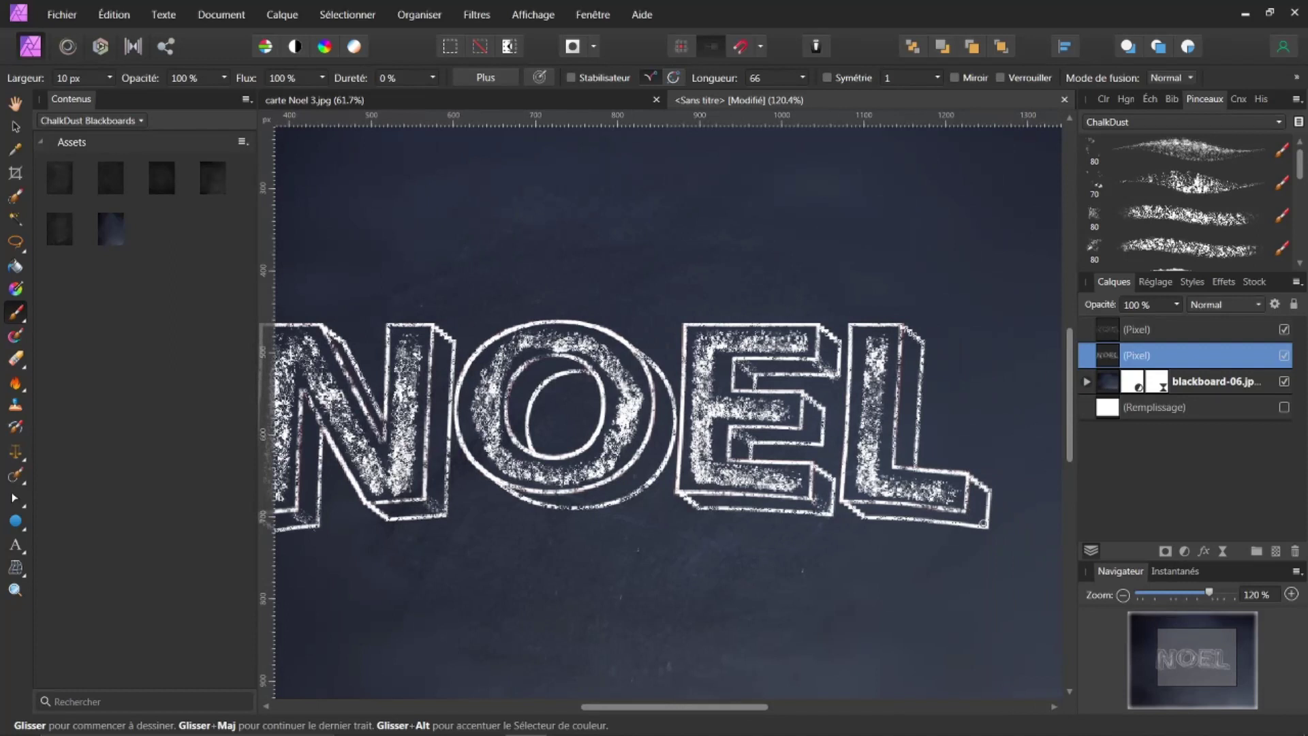
{"action": "left_click_drag", "start_coordinate": [966, 511], "coordinate": [985, 523]}
{"action": "key", "text": "ctrl+0"}
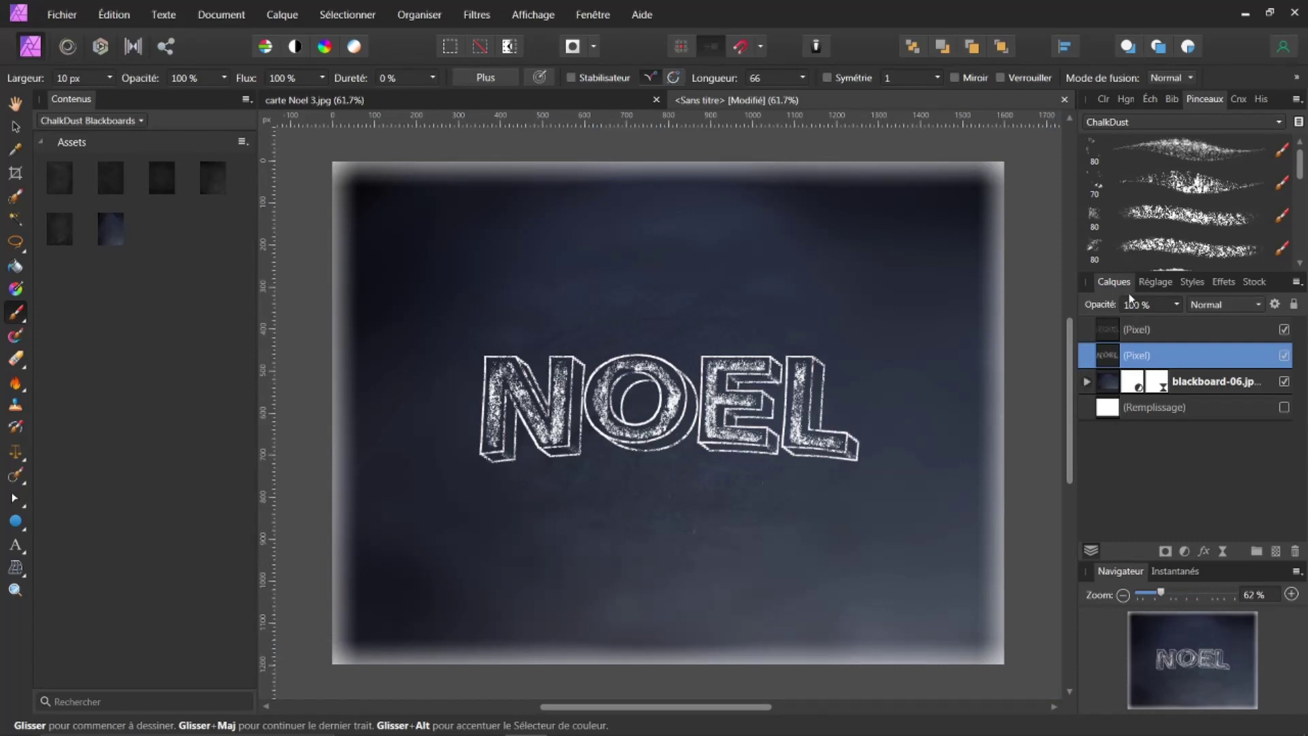
Step: Merge the topmost pixel layer into the NOEL pixel layer beneath it
{"action": "left_click", "coordinate": [1107, 333]}
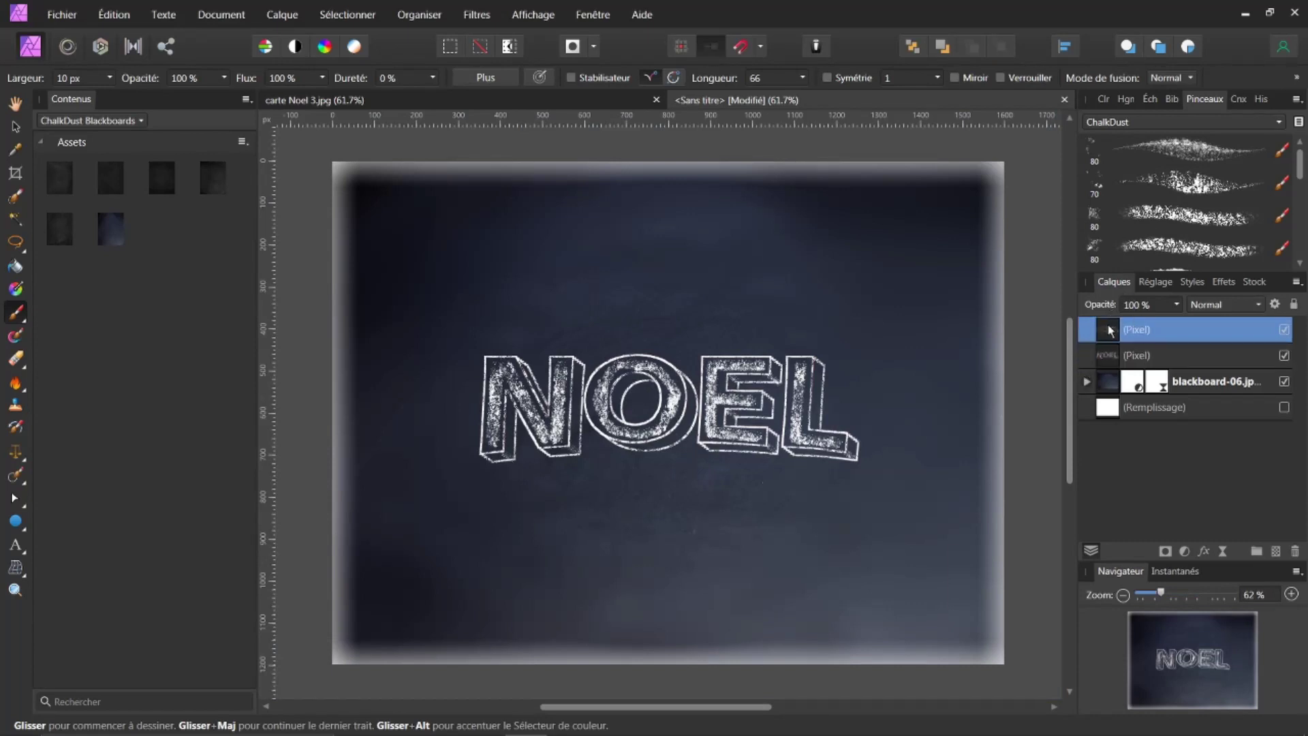
{"action": "right_click", "coordinate": [1109, 331]}
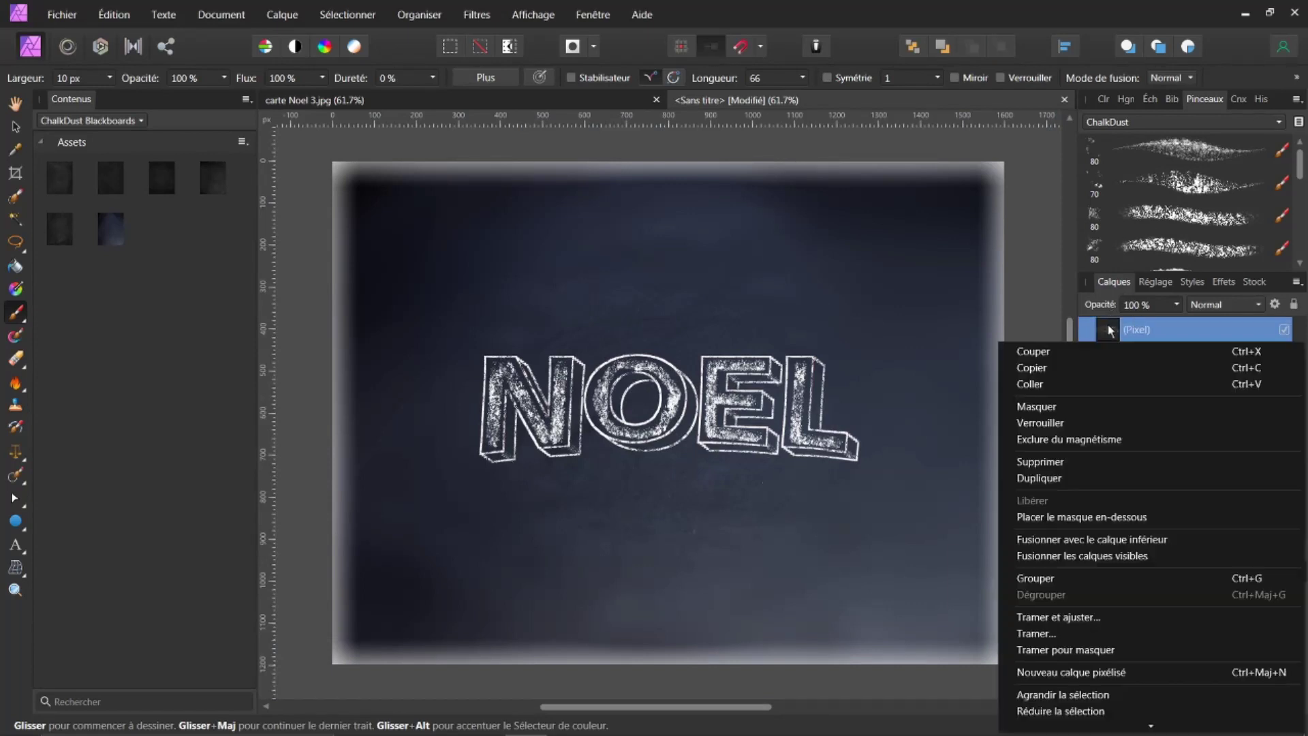
{"action": "left_click", "coordinate": [1068, 541]}
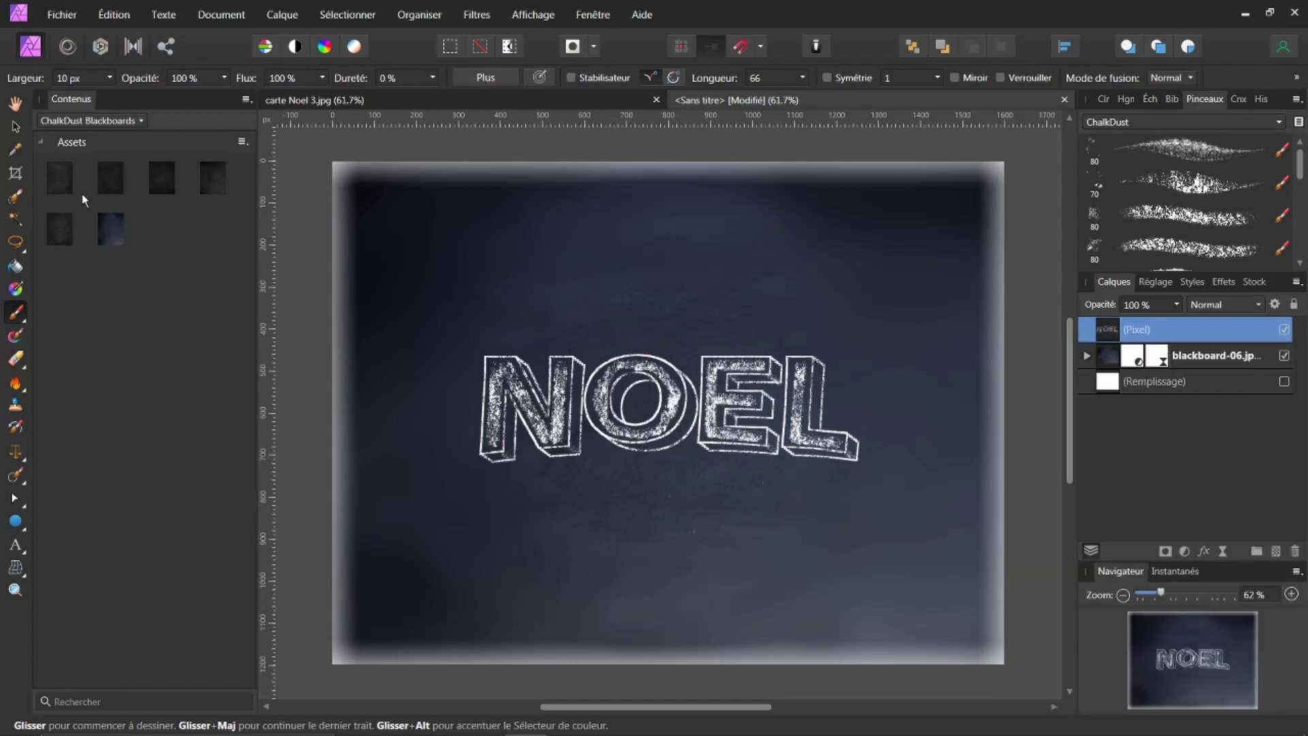
Step: Scale down the NOEL lettering and place it in the lower right part of the blackboard
{"action": "left_click", "coordinate": [15, 126]}
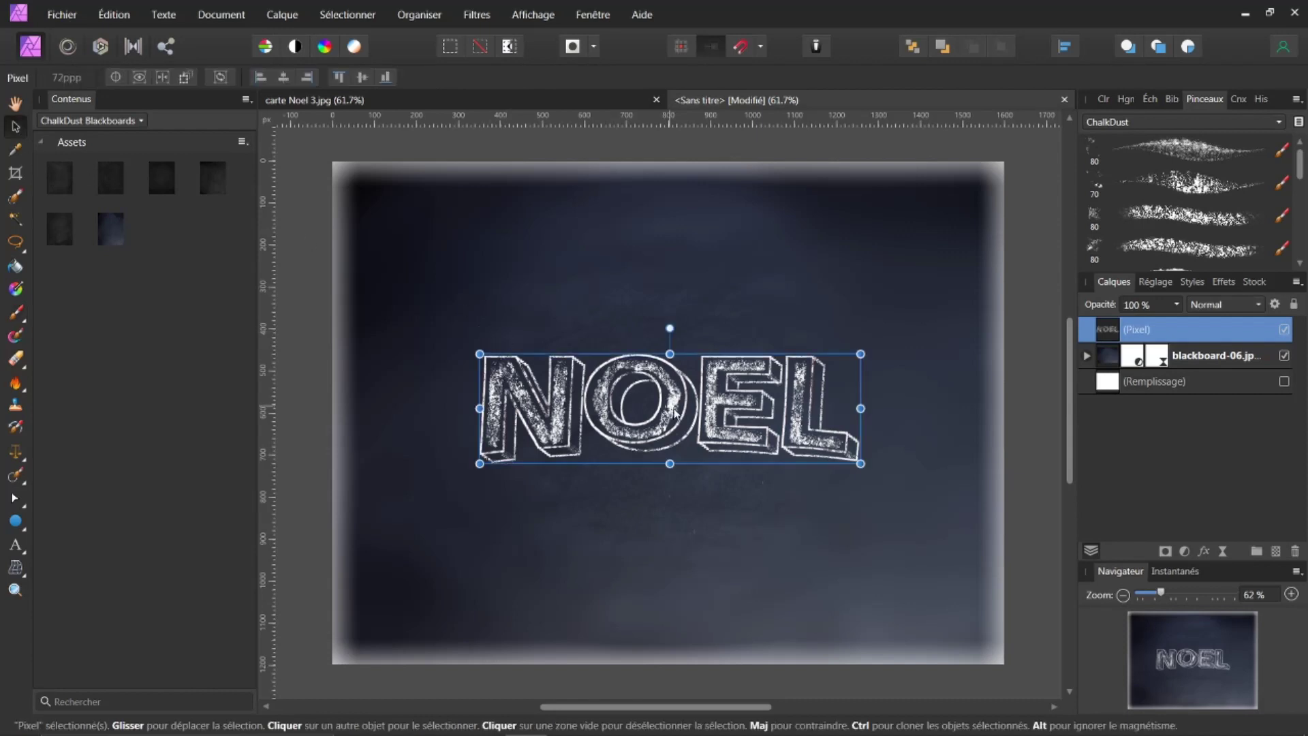
{"action": "left_click_drag", "start_coordinate": [702, 423], "coordinate": [782, 501]}
{"action": "left_click_drag", "start_coordinate": [941, 431], "coordinate": [869, 451]}
{"action": "left_click_drag", "start_coordinate": [764, 512], "coordinate": [799, 495]}
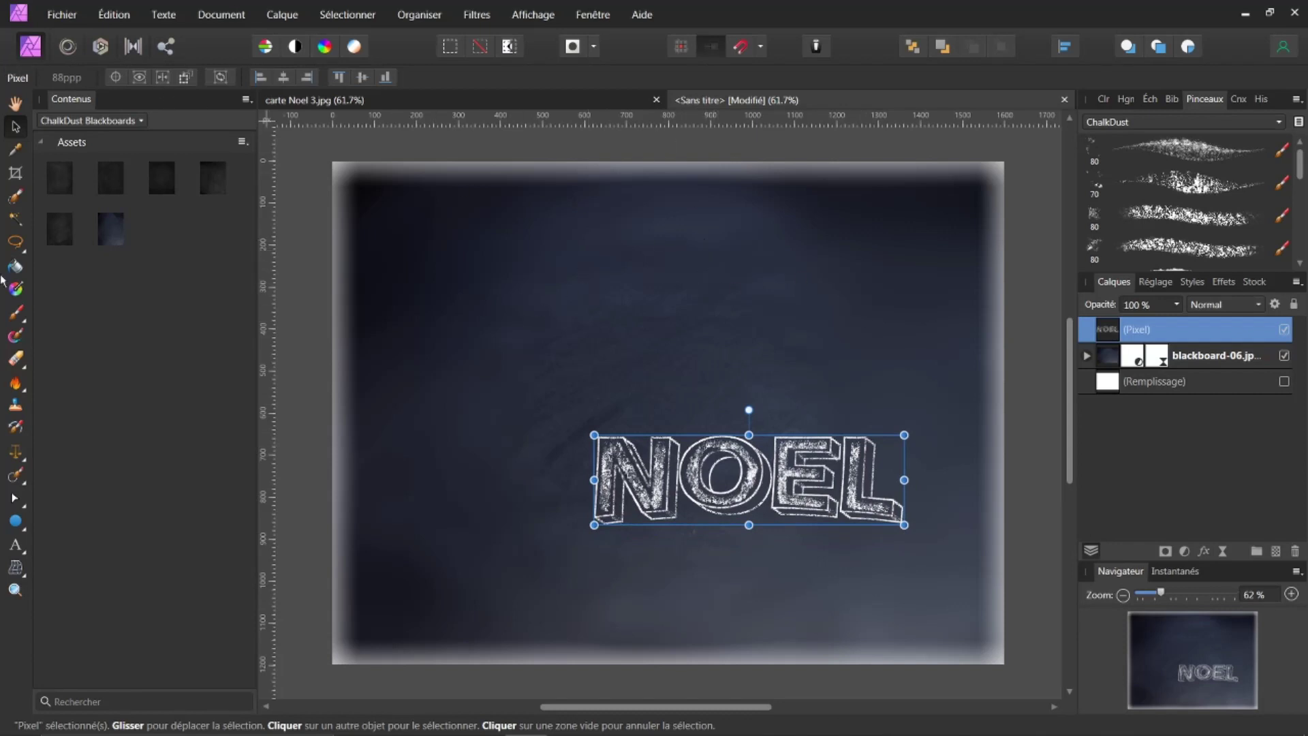
Step: Set the font for new artistic text to Broken Heart, picked from the favourite fonts
{"action": "left_click", "coordinate": [16, 545]}
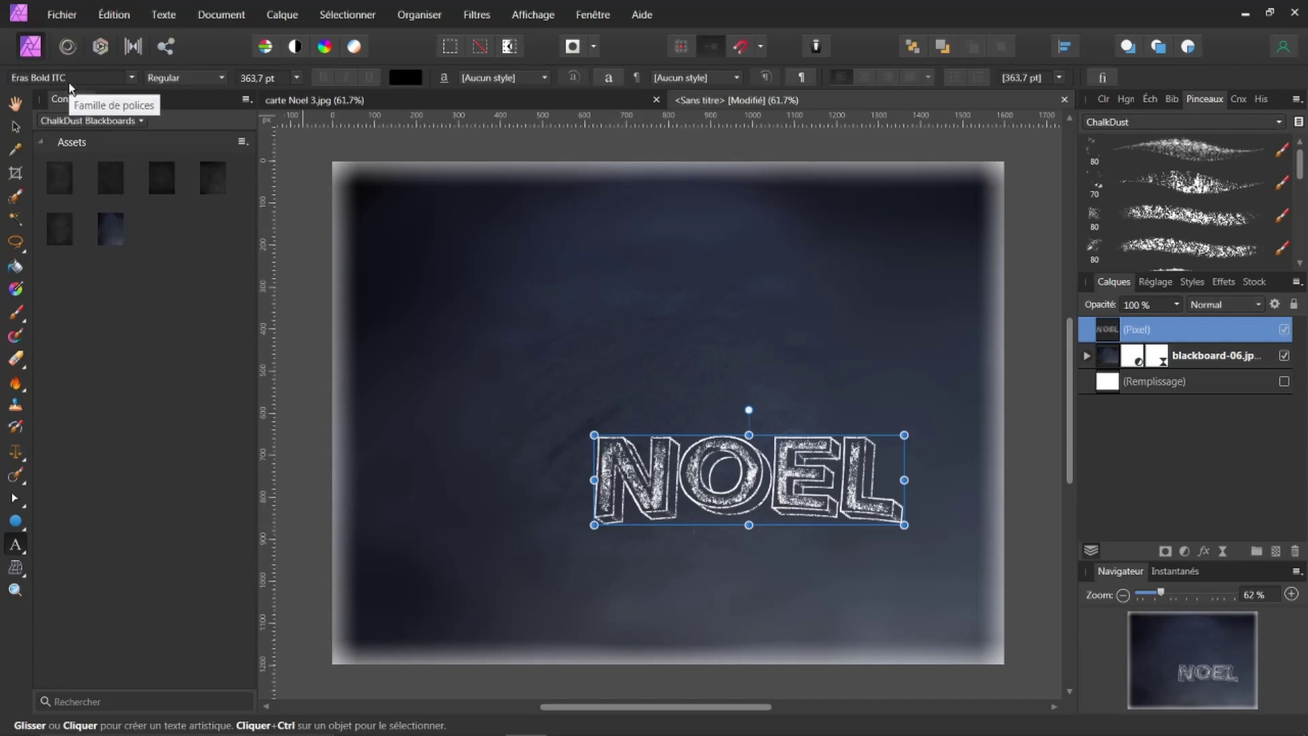
{"action": "left_click", "coordinate": [129, 78]}
{"action": "left_click", "coordinate": [133, 78]}
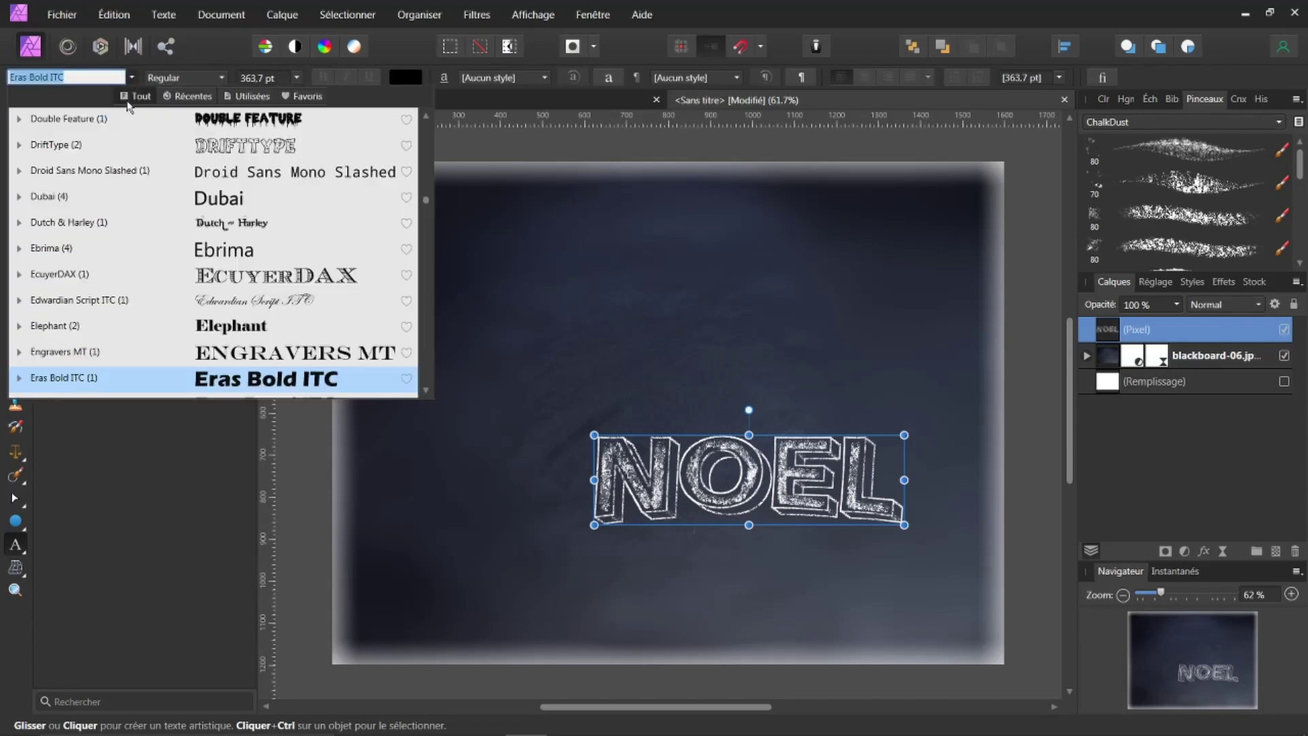
{"action": "left_click", "coordinate": [313, 100]}
{"action": "left_click", "coordinate": [252, 124]}
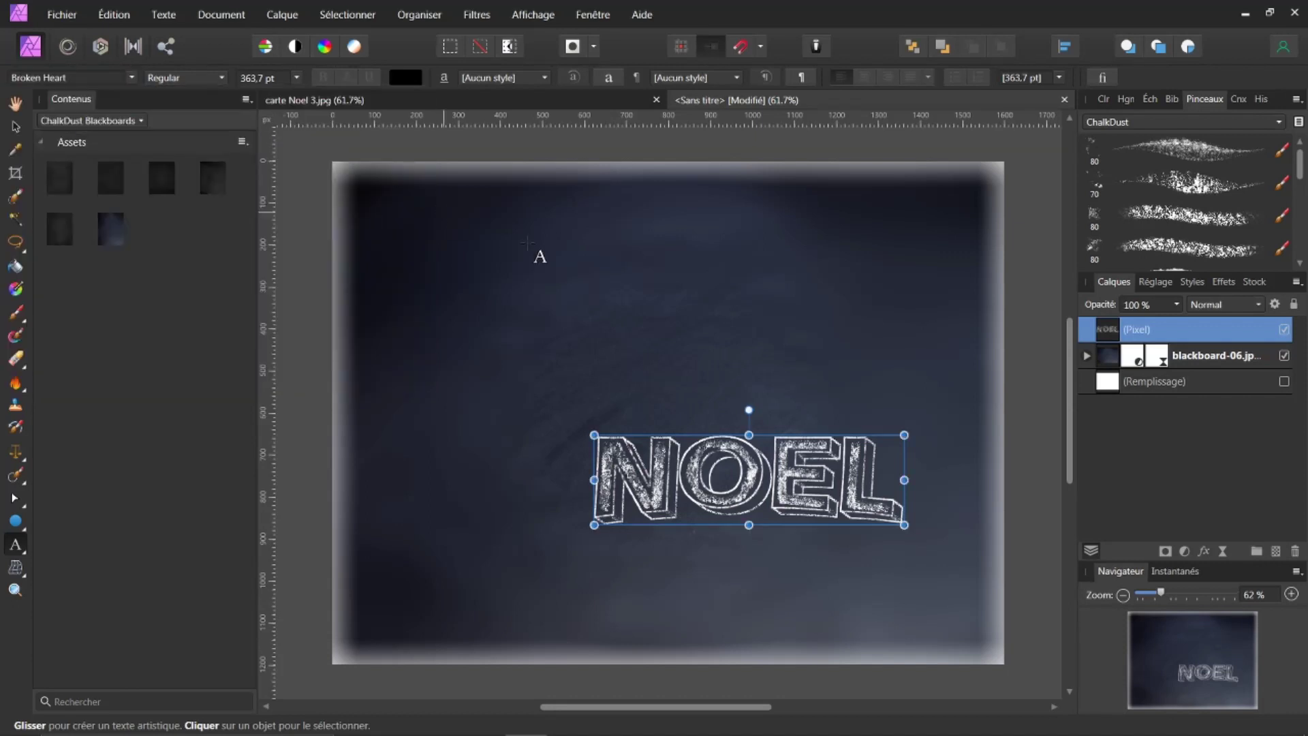
Step: Add the artistic text "Joyeux" in white at about 333.9 pt on the blackboard above NOEL
{"action": "left_click_drag", "start_coordinate": [526, 296], "coordinate": [448, 408]}
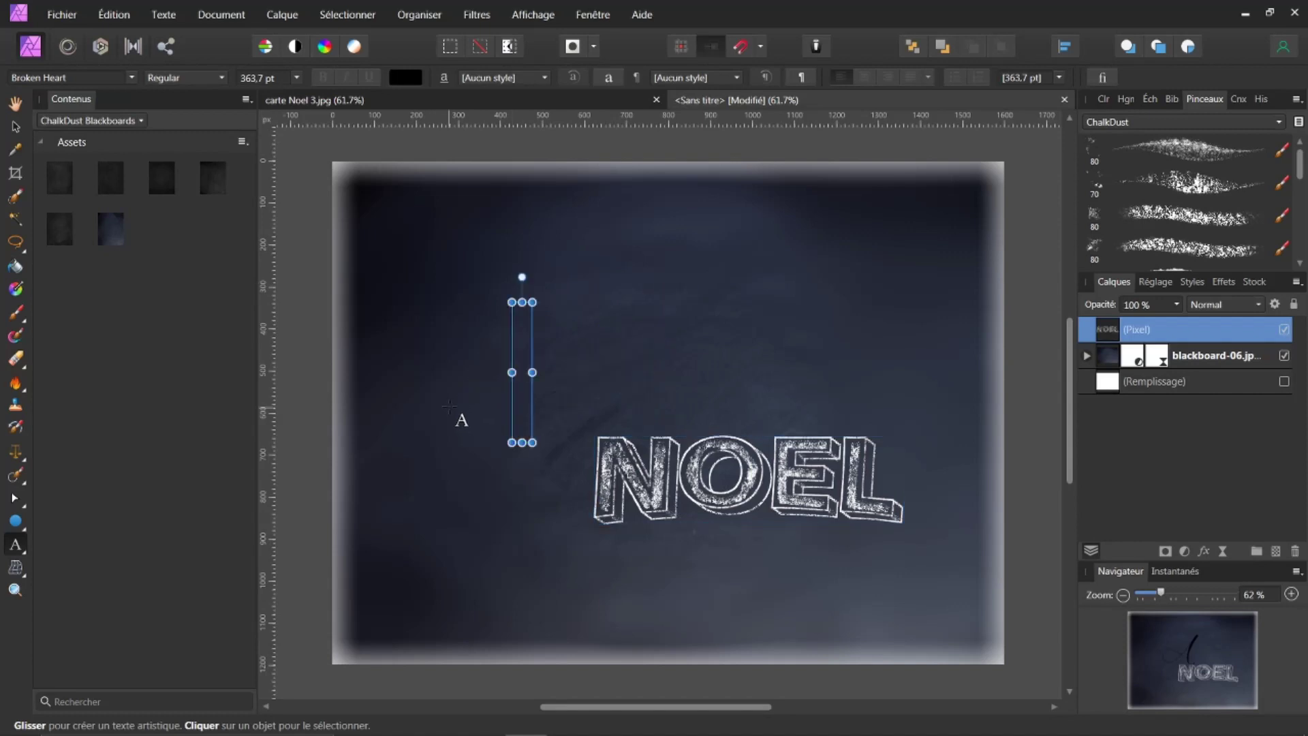
{"action": "left_click", "coordinate": [1110, 100]}
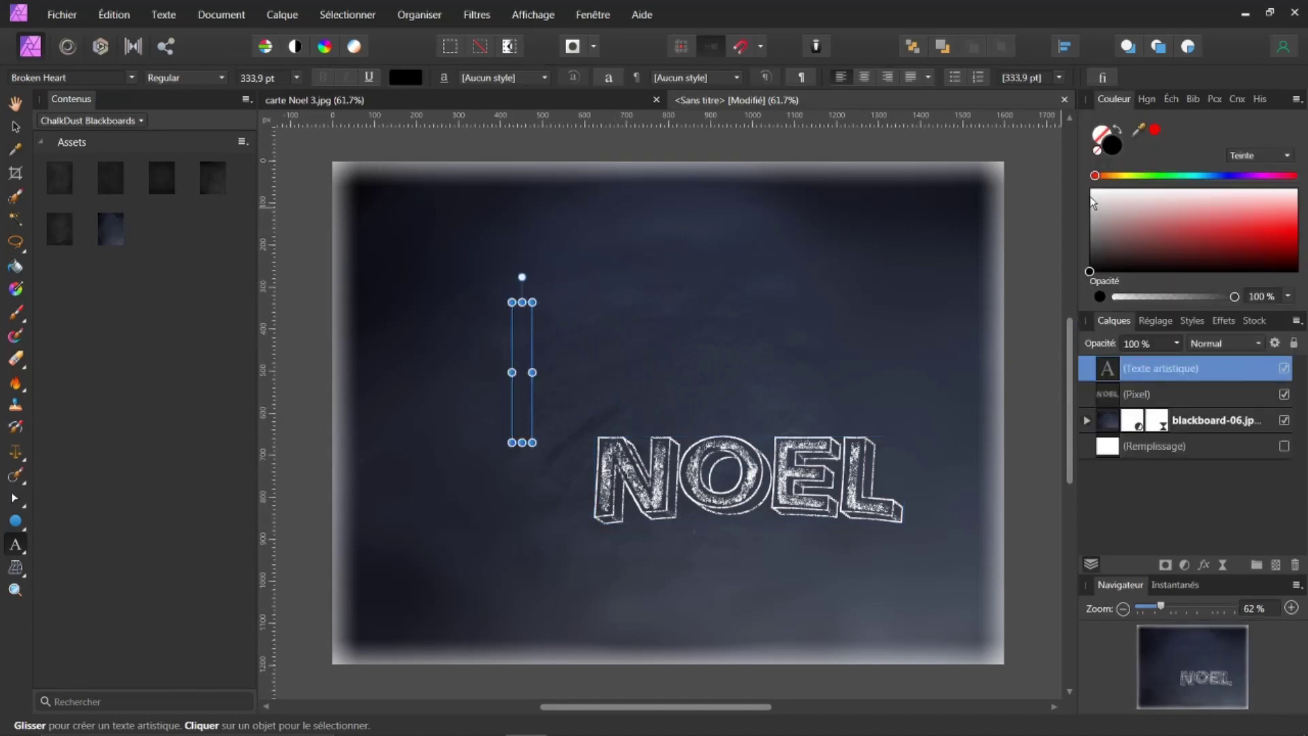
{"action": "left_click_drag", "start_coordinate": [1091, 199], "coordinate": [1066, 173]}
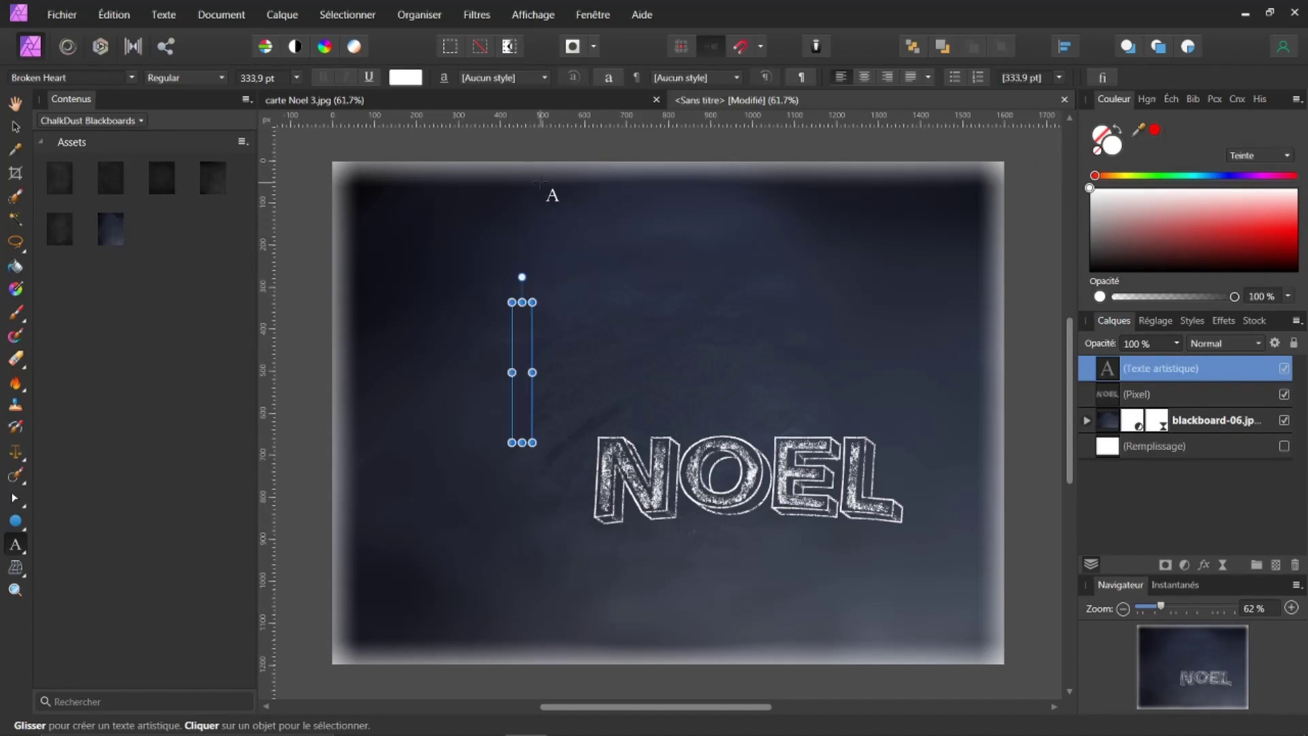
{"action": "type", "text": "Jo"}
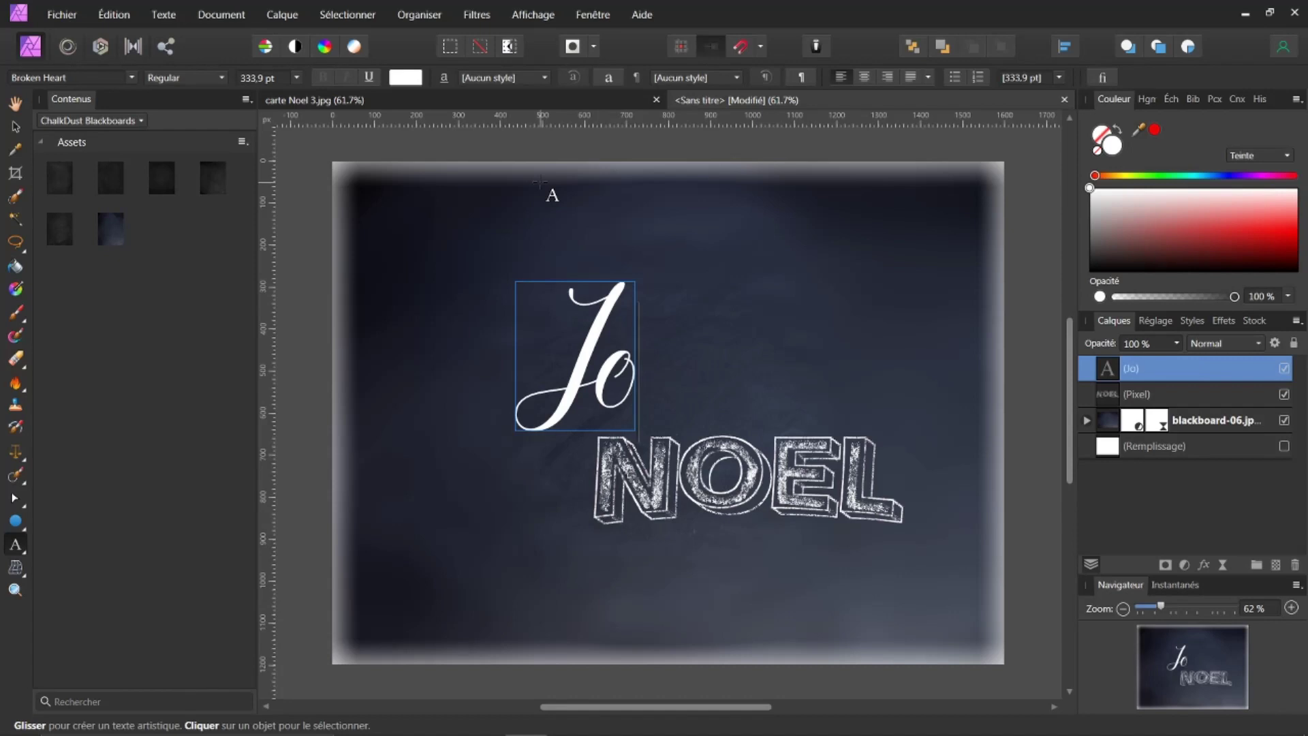
{"action": "type", "text": "yeux"}
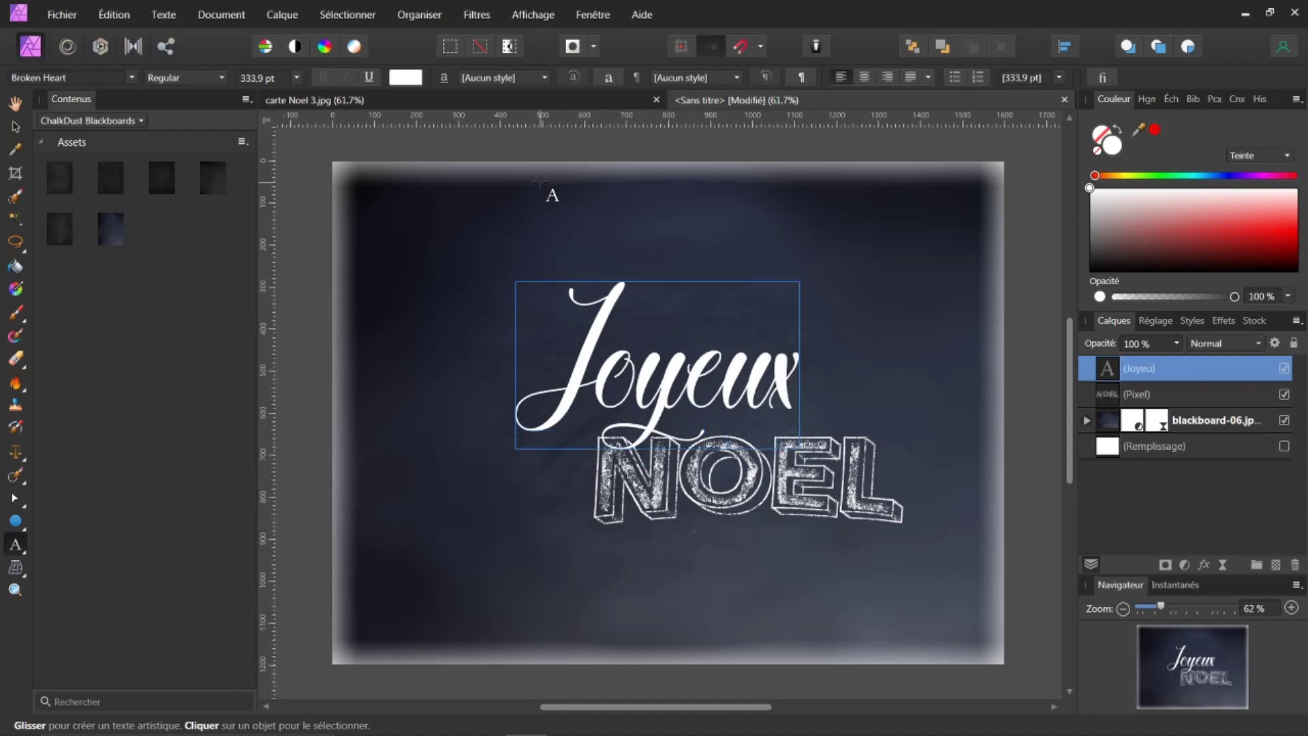
{"action": "key", "text": "Escape"}
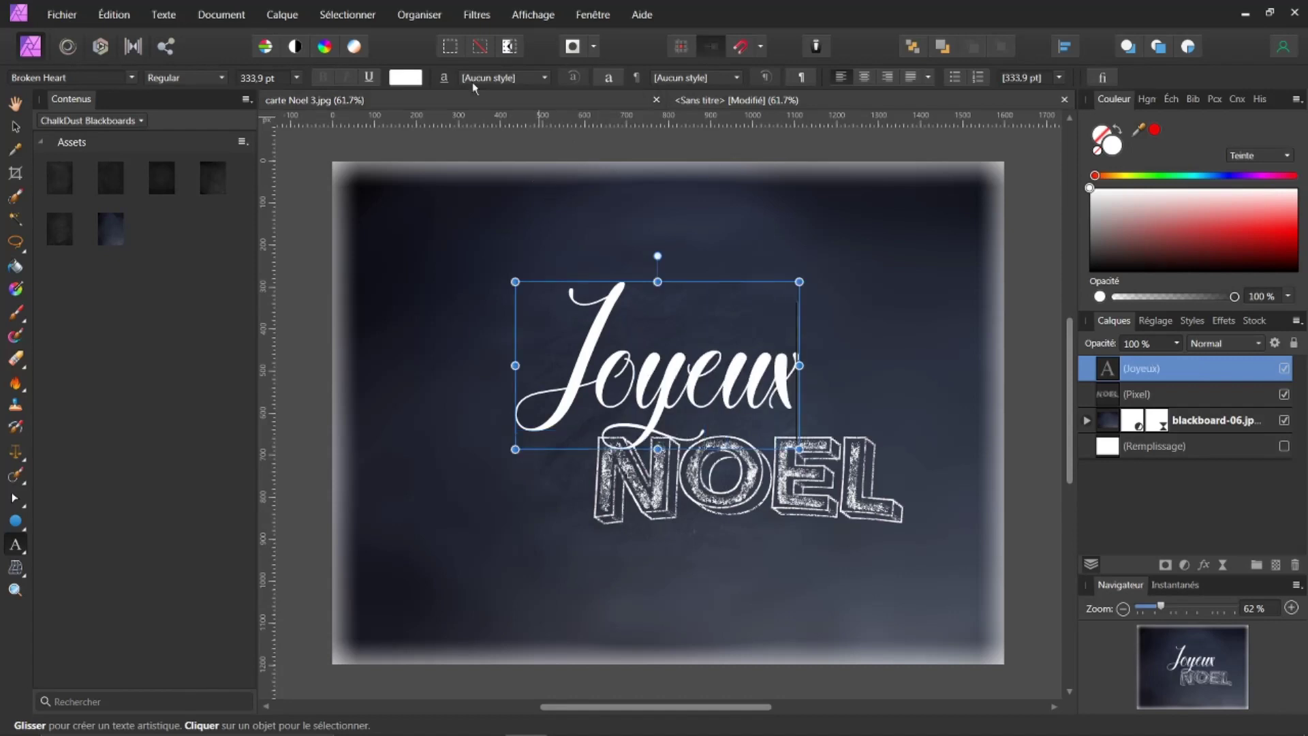
Step: Move the Joyeux text up and left of NOEL and stretch it wider
{"action": "left_click", "coordinate": [15, 128]}
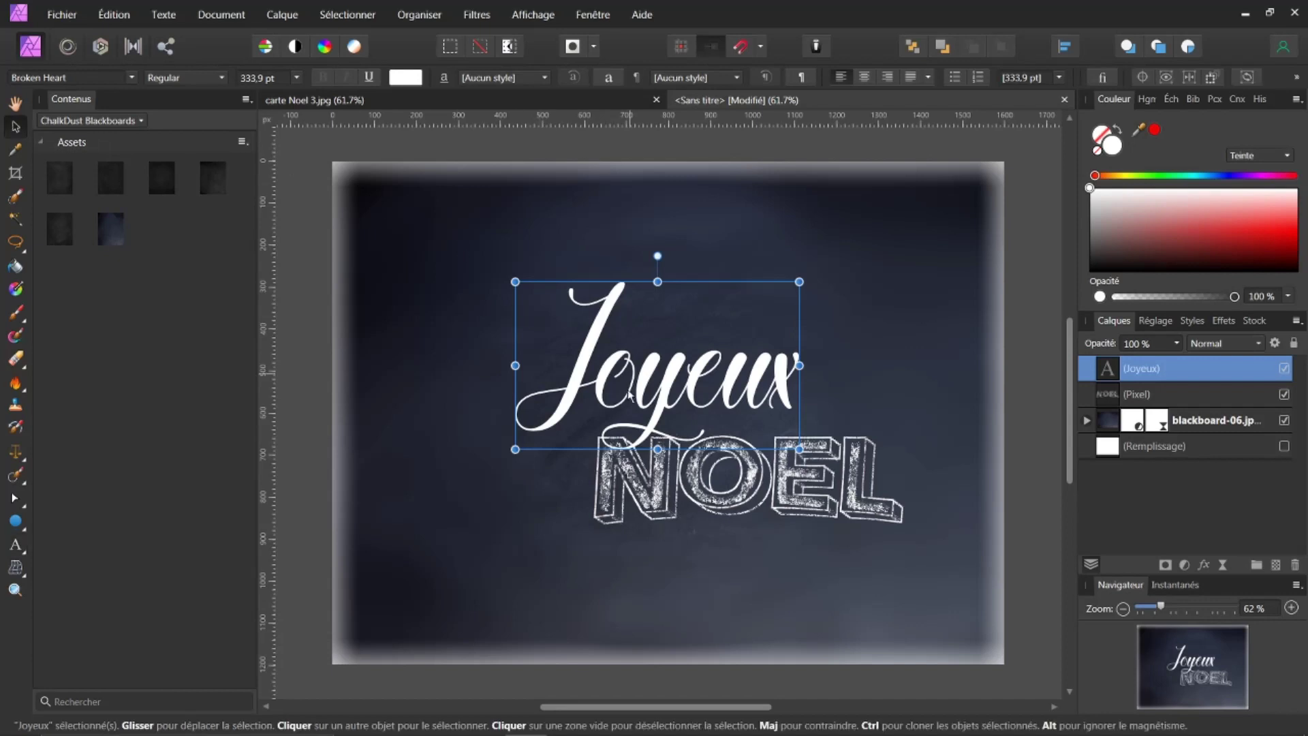
{"action": "left_click_drag", "start_coordinate": [630, 395], "coordinate": [587, 343]}
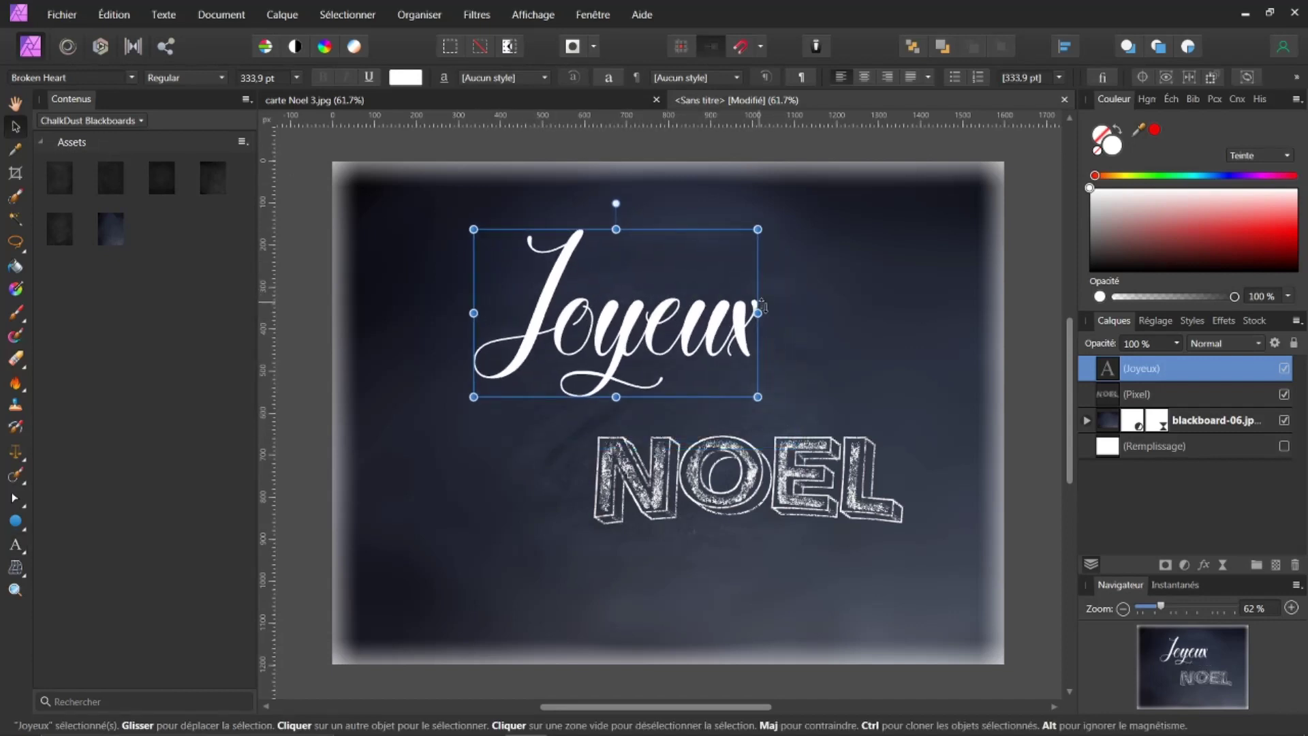
{"action": "left_click_drag", "start_coordinate": [760, 313], "coordinate": [812, 313]}
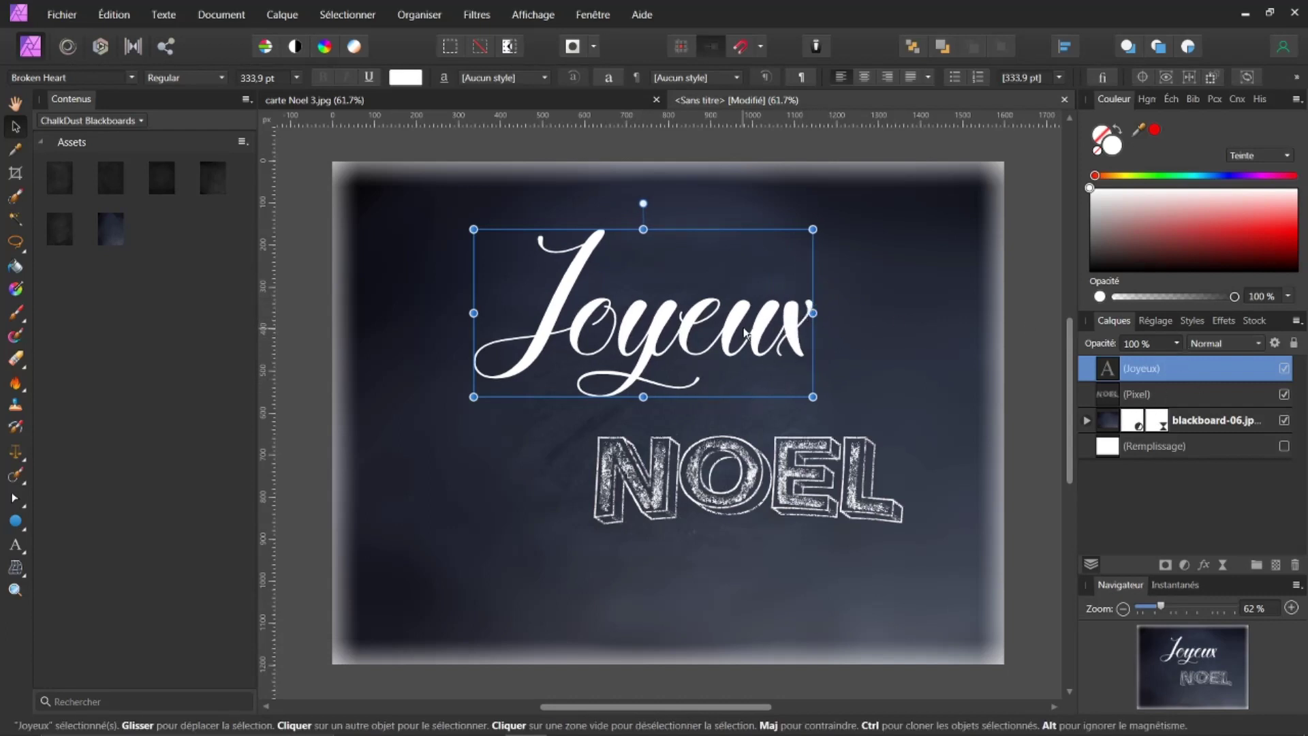
{"action": "left_click_drag", "start_coordinate": [660, 324], "coordinate": [632, 321]}
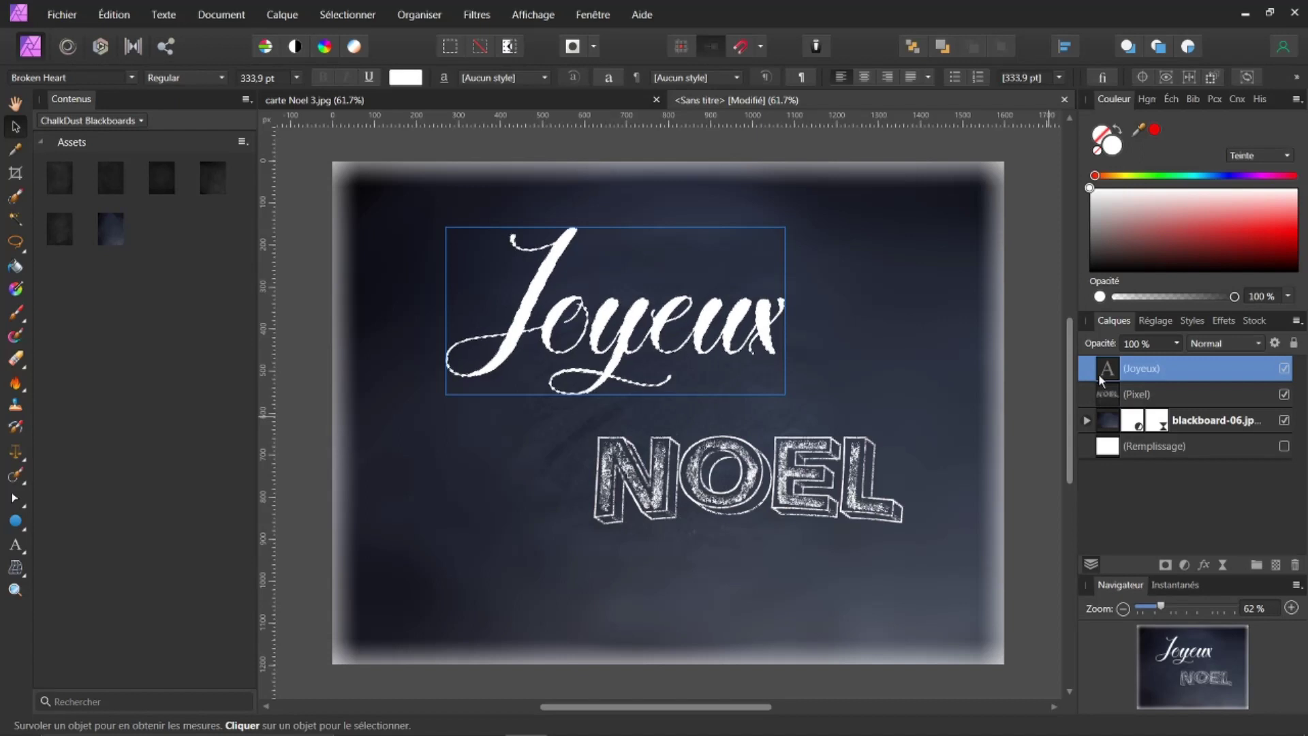
Step: Load the outline of the Joyeux lettering as a pixel selection and delete its text layer
{"action": "left_click", "coordinate": [736, 308]}
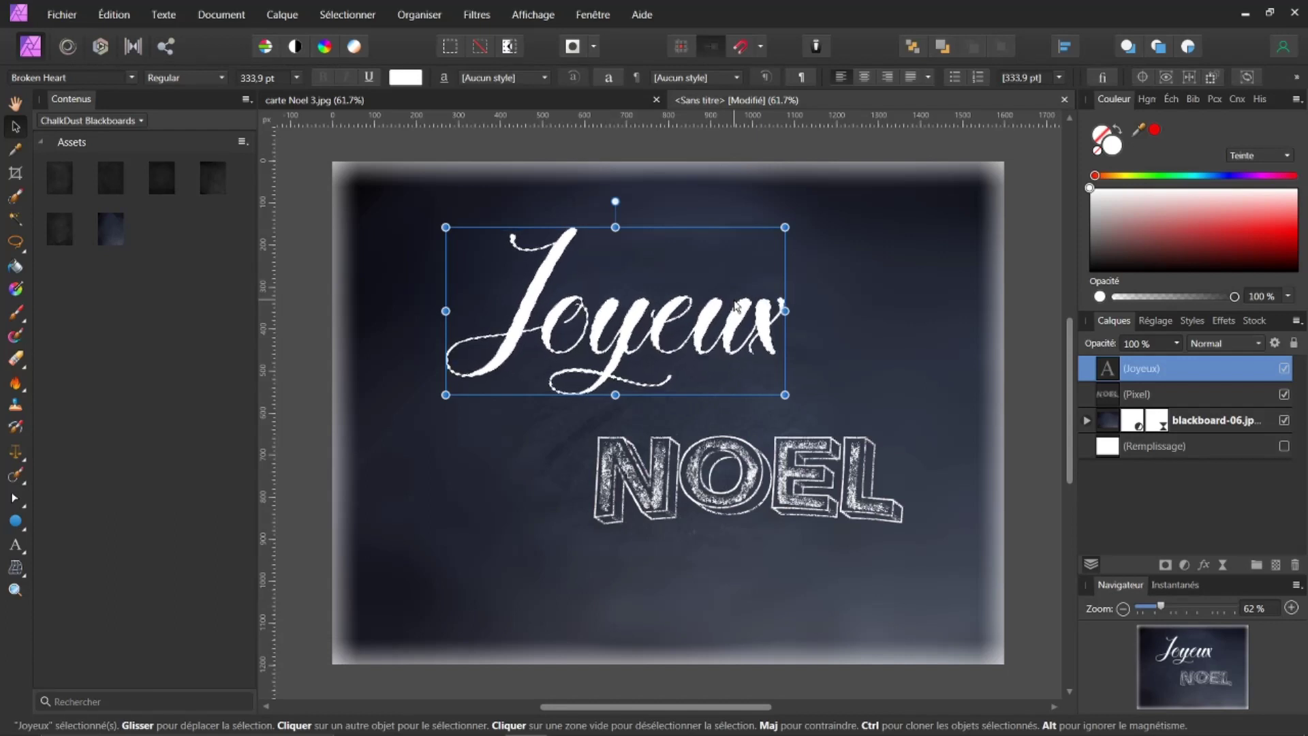
{"action": "key", "text": "Delete"}
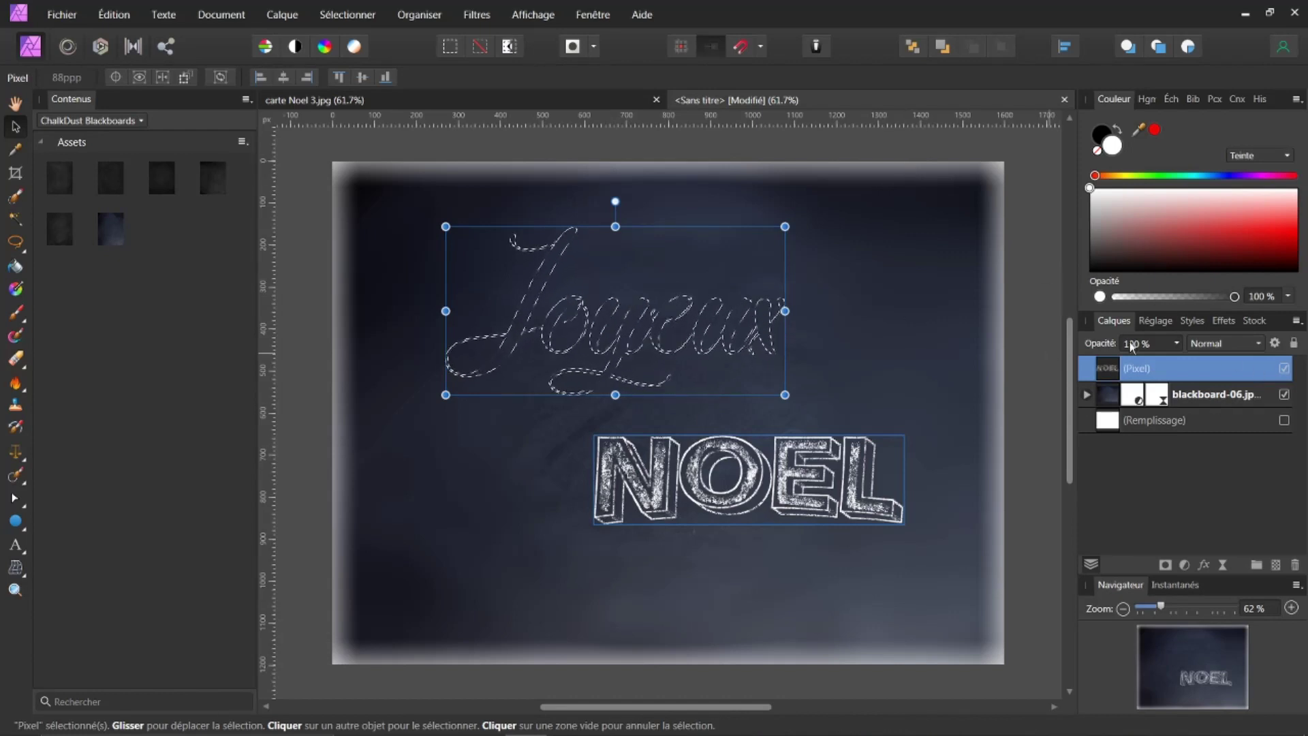
{"action": "left_click", "coordinate": [1284, 369]}
{"action": "left_click", "coordinate": [1284, 369]}
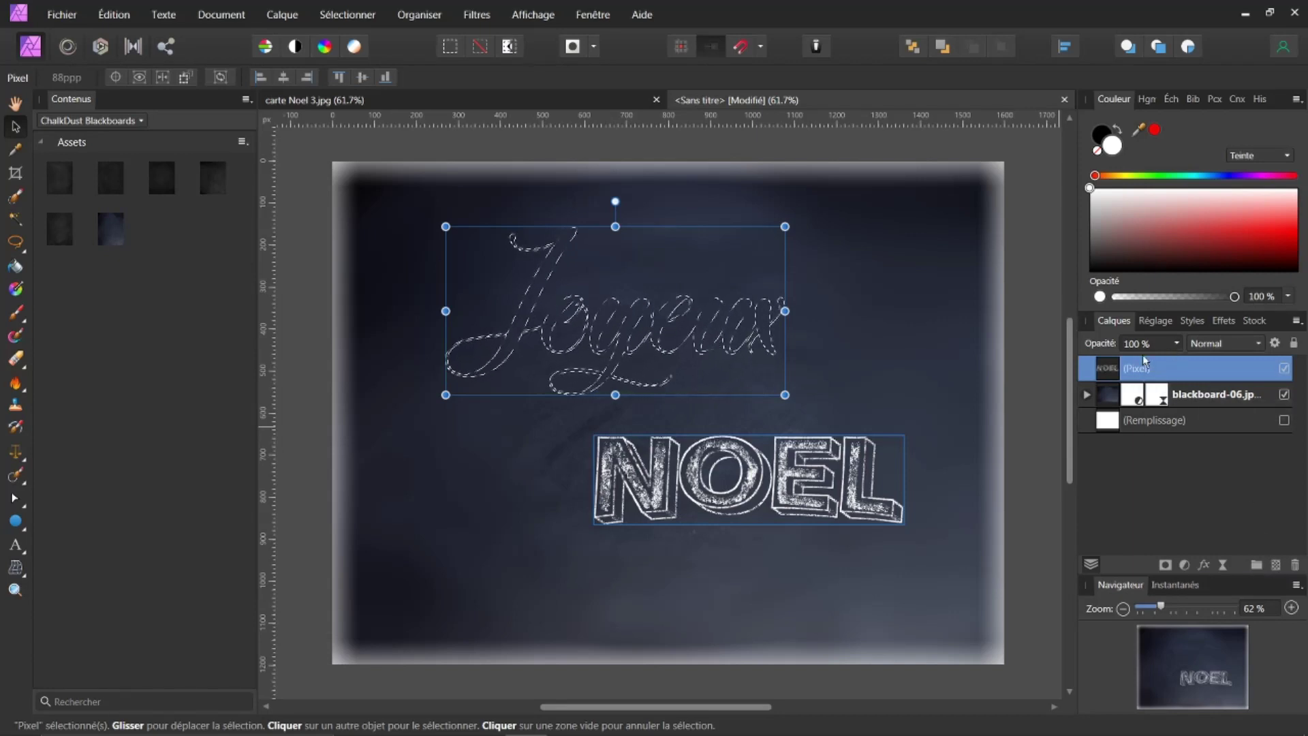
Step: Paint the Joyeux selection with white chalk on a new pixel layer using a 161.9 px brush, and deselect
{"action": "left_click", "coordinate": [1276, 566]}
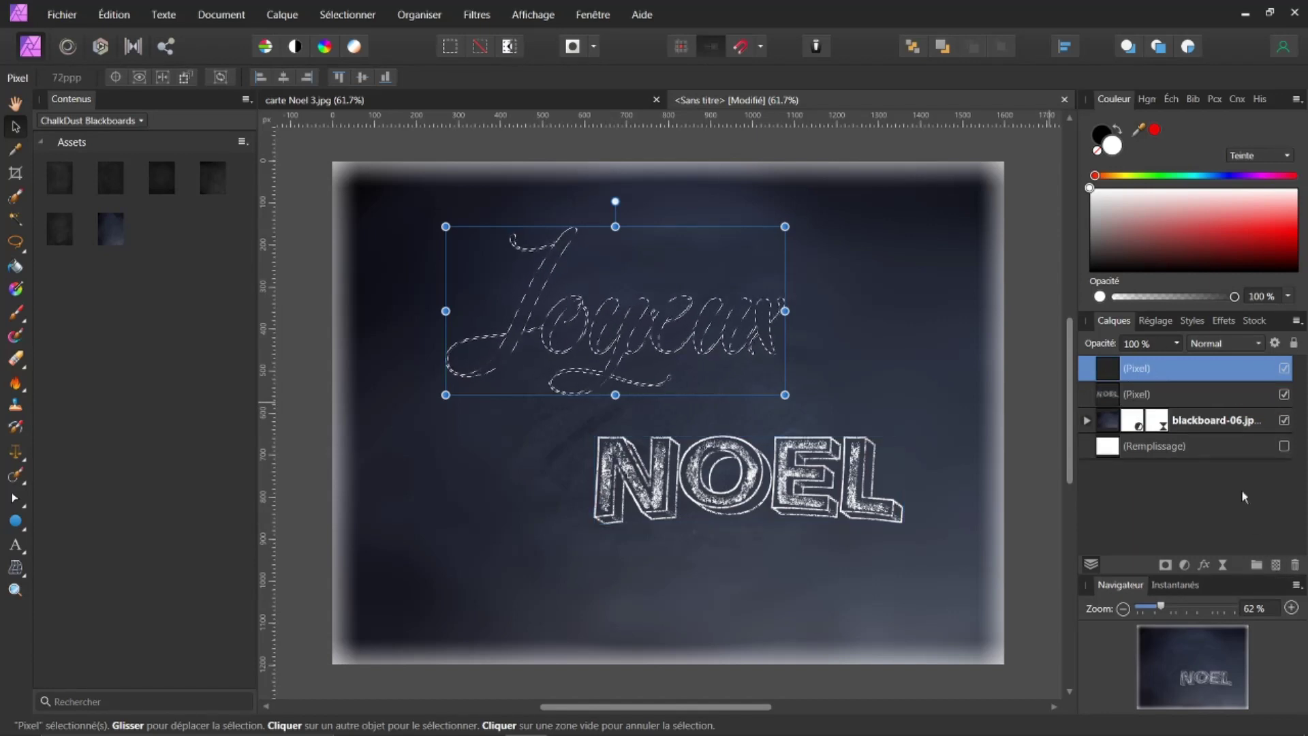
{"action": "left_click", "coordinate": [1215, 100]}
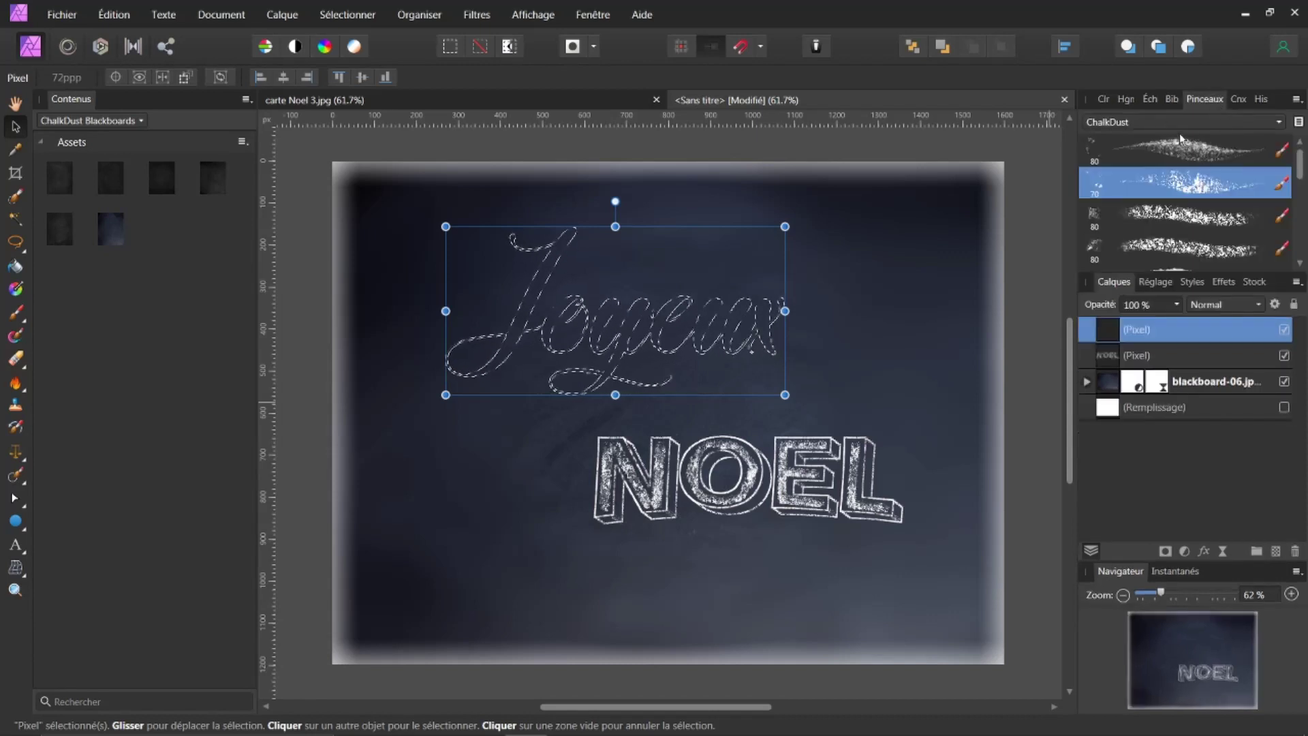
{"action": "left_click", "coordinate": [1105, 99]}
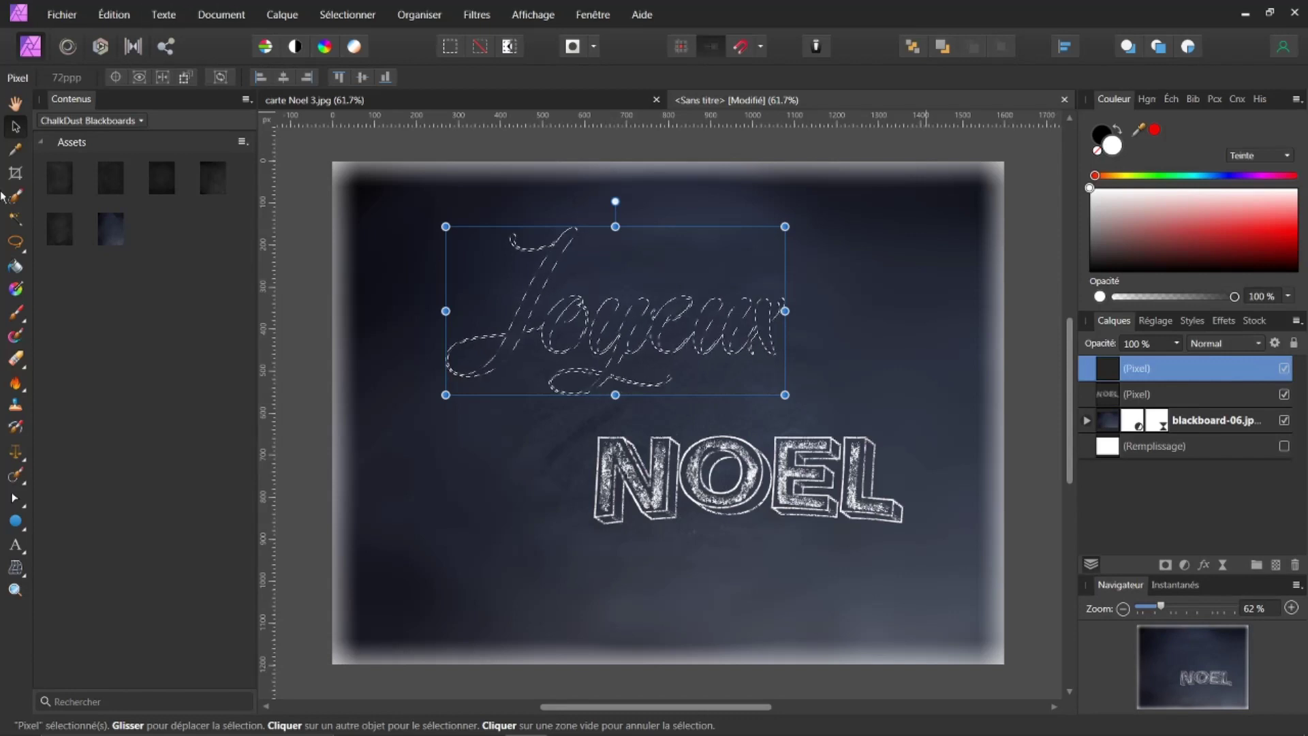
{"action": "left_click", "coordinate": [17, 313]}
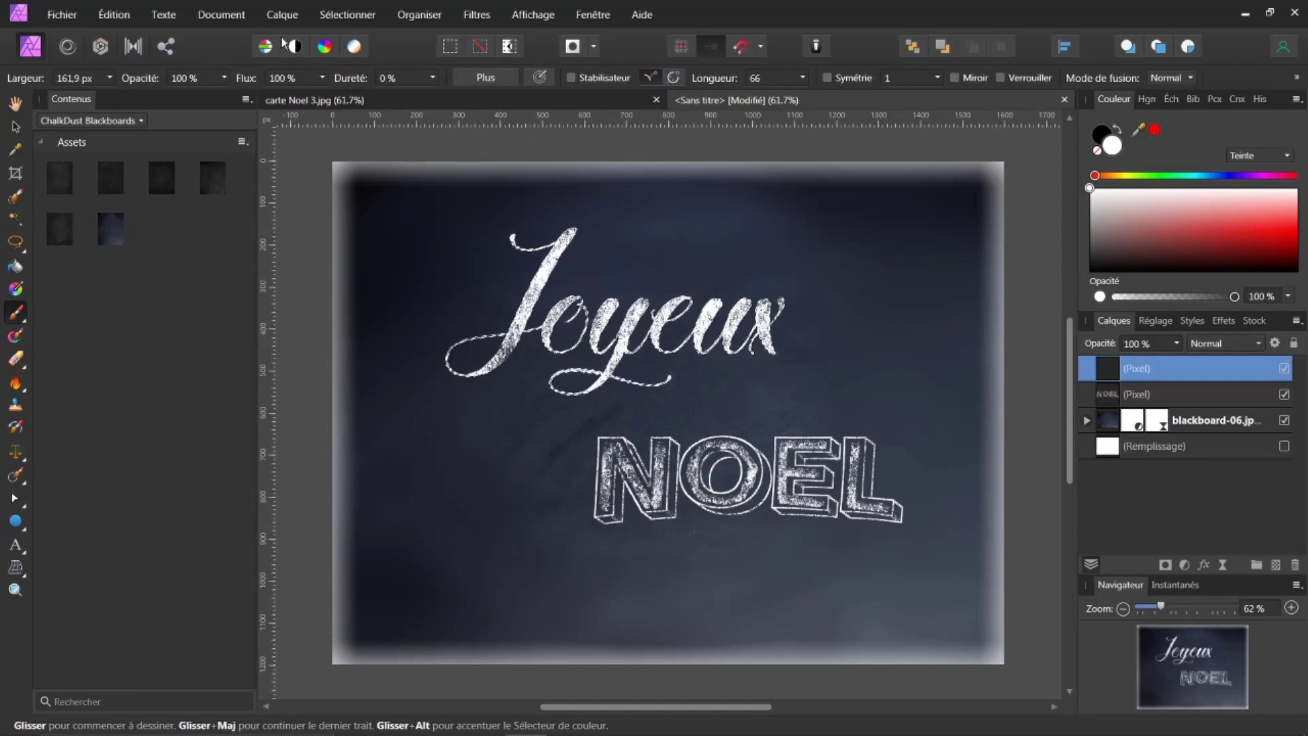
{"action": "left_click", "coordinate": [340, 25]}
{"action": "left_click", "coordinate": [350, 48]}
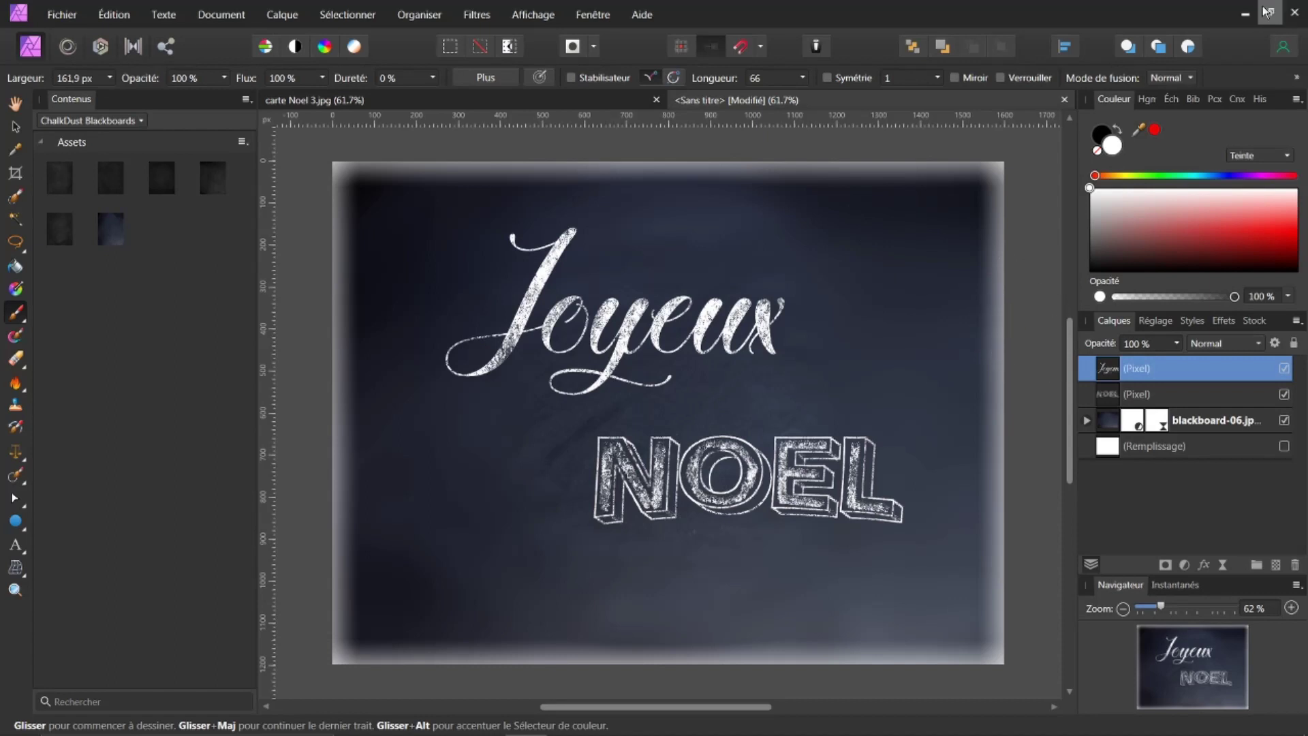
Step: Choose the size 30 splatter brush from the ChalkDust brushes
{"action": "left_click", "coordinate": [1215, 99]}
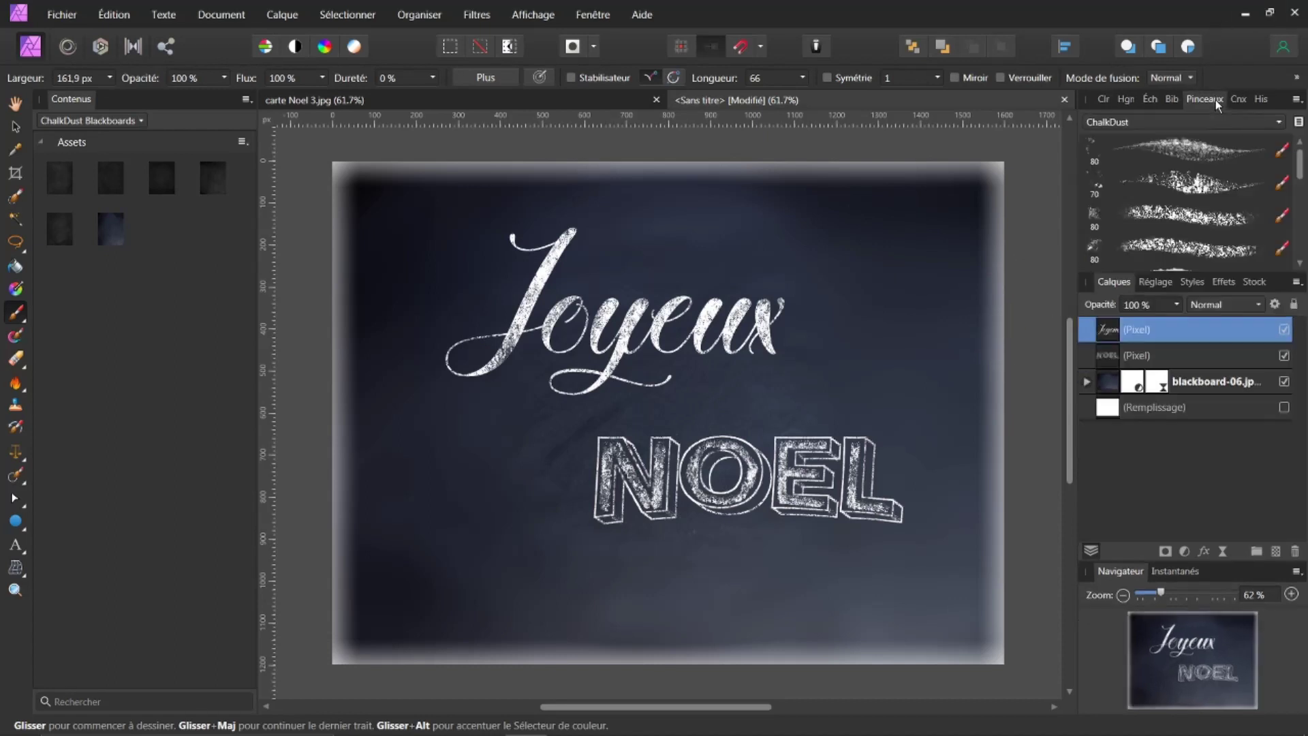
{"action": "left_click_drag", "start_coordinate": [1298, 155], "coordinate": [1264, 210]}
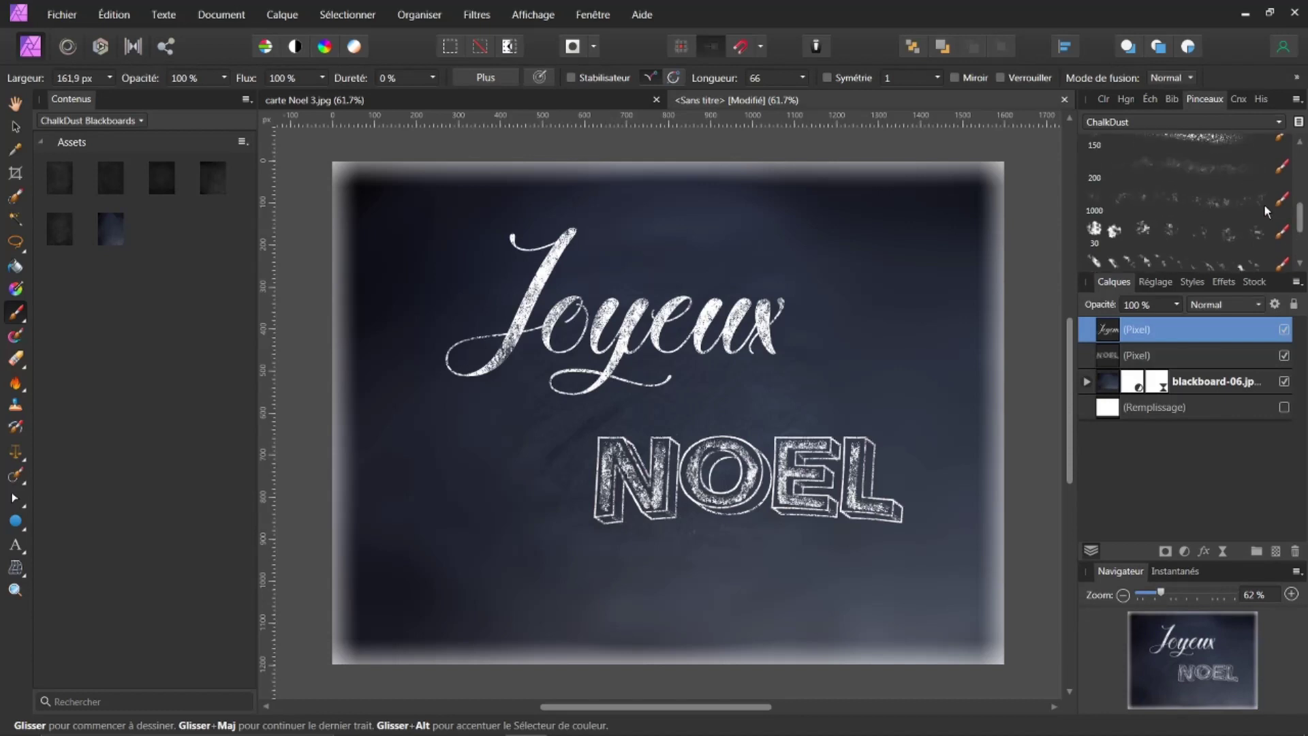
{"action": "left_click", "coordinate": [1127, 233]}
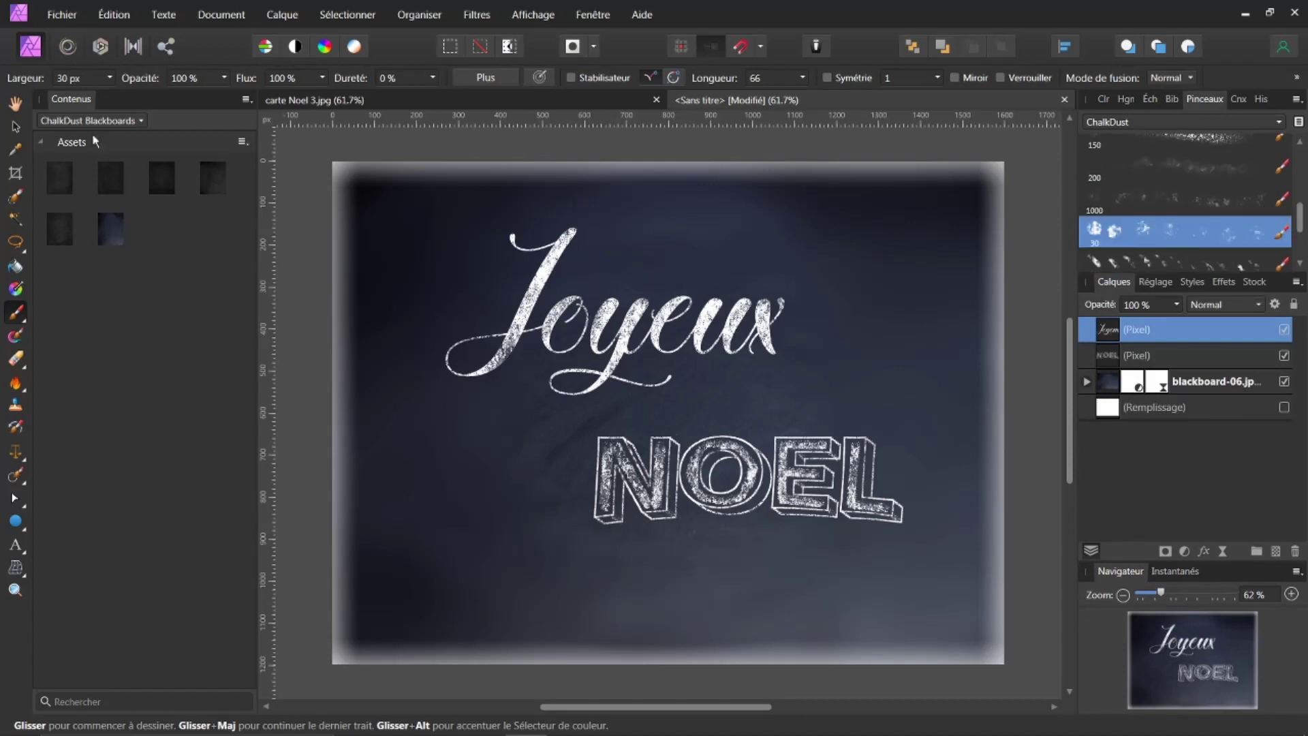
Step: Stamp a straight, slightly rising row of 30 px chalk dots between the Joyeux and NOEL lettering
{"action": "left_click", "coordinate": [716, 421]}
{"action": "key", "text": "ctrl+z"}
{"action": "left_click", "coordinate": [607, 415]}
{"action": "left_click", "coordinate": [798, 380]}
{"action": "left_click", "coordinate": [794, 377], "text": "shift"}
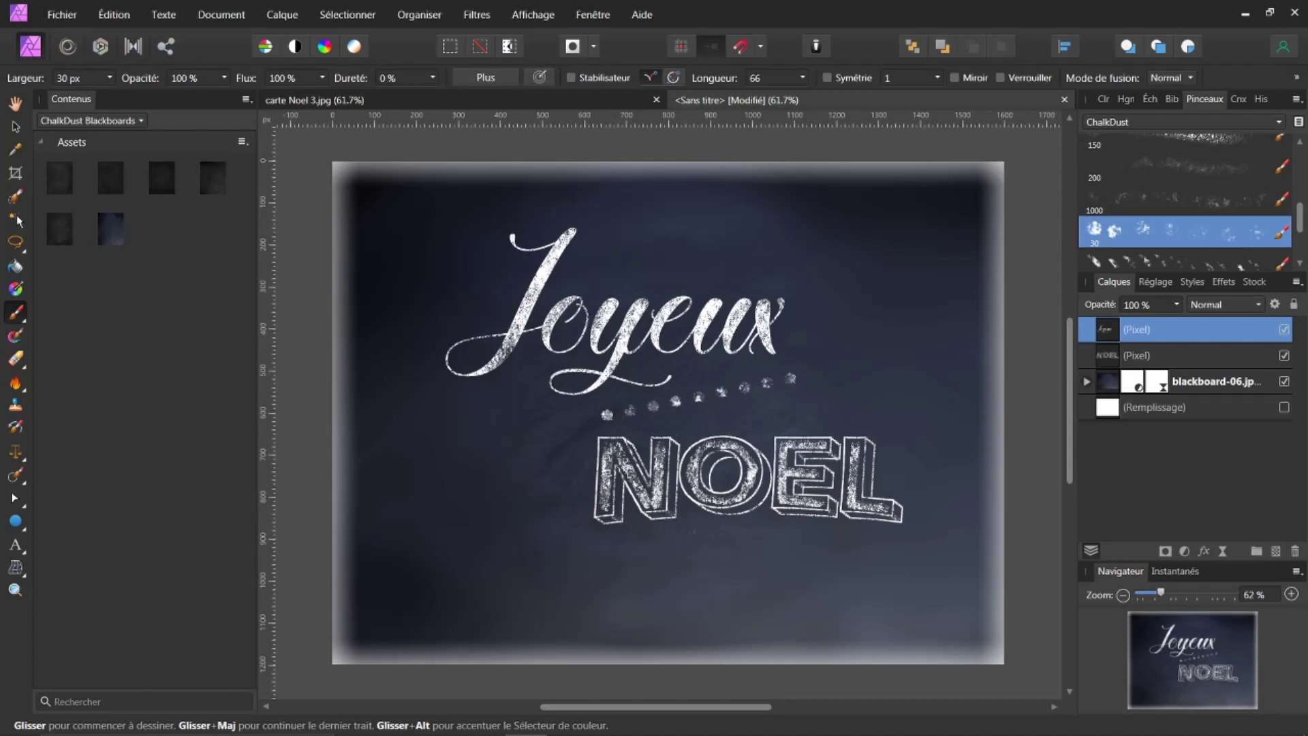
Step: Open the recently used leaf drawing feuilles.jpg
{"action": "left_click", "coordinate": [58, 15]}
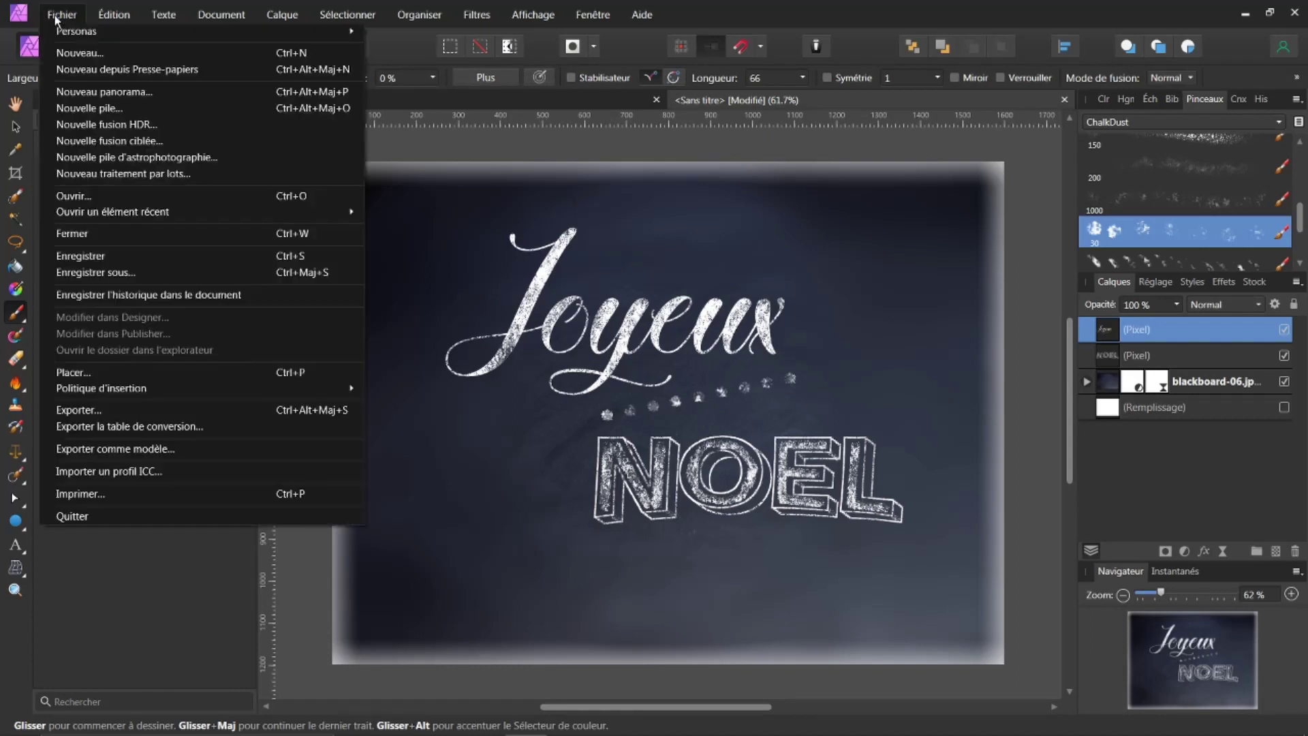
{"action": "mouse_move", "coordinate": [231, 211]}
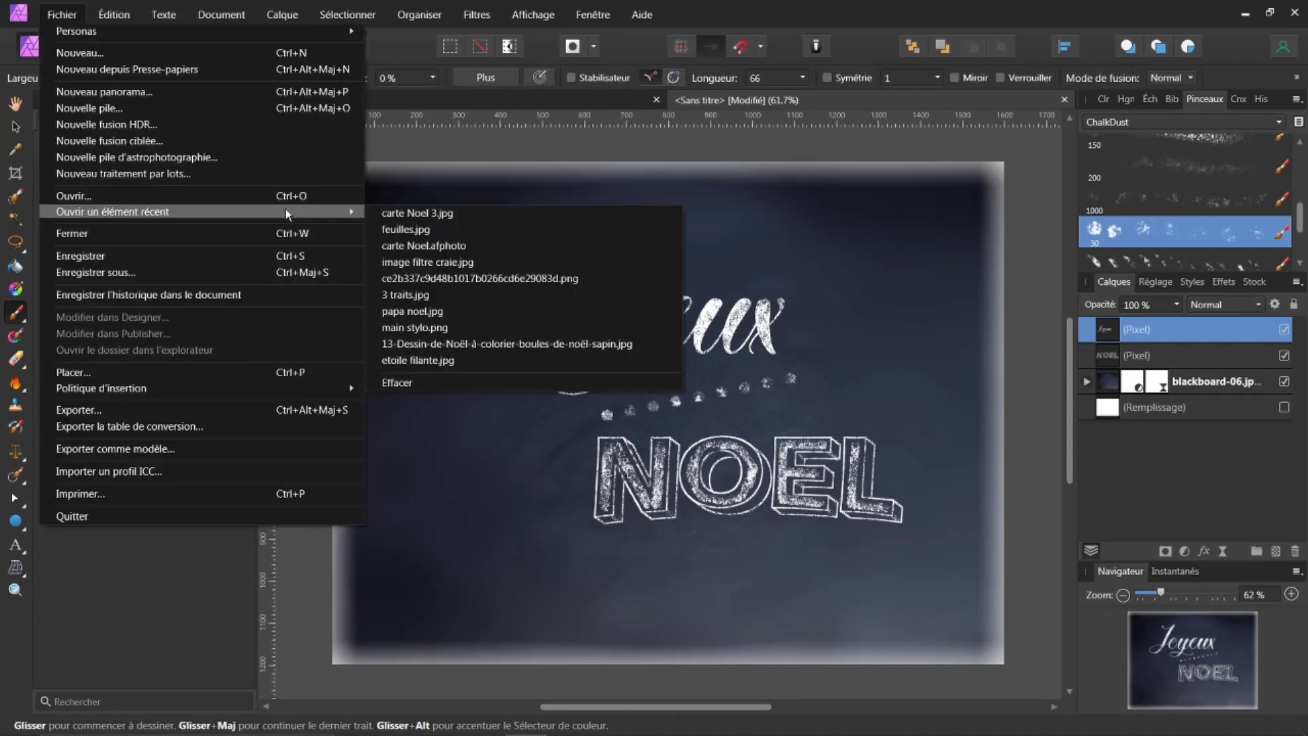
{"action": "left_click", "coordinate": [402, 230]}
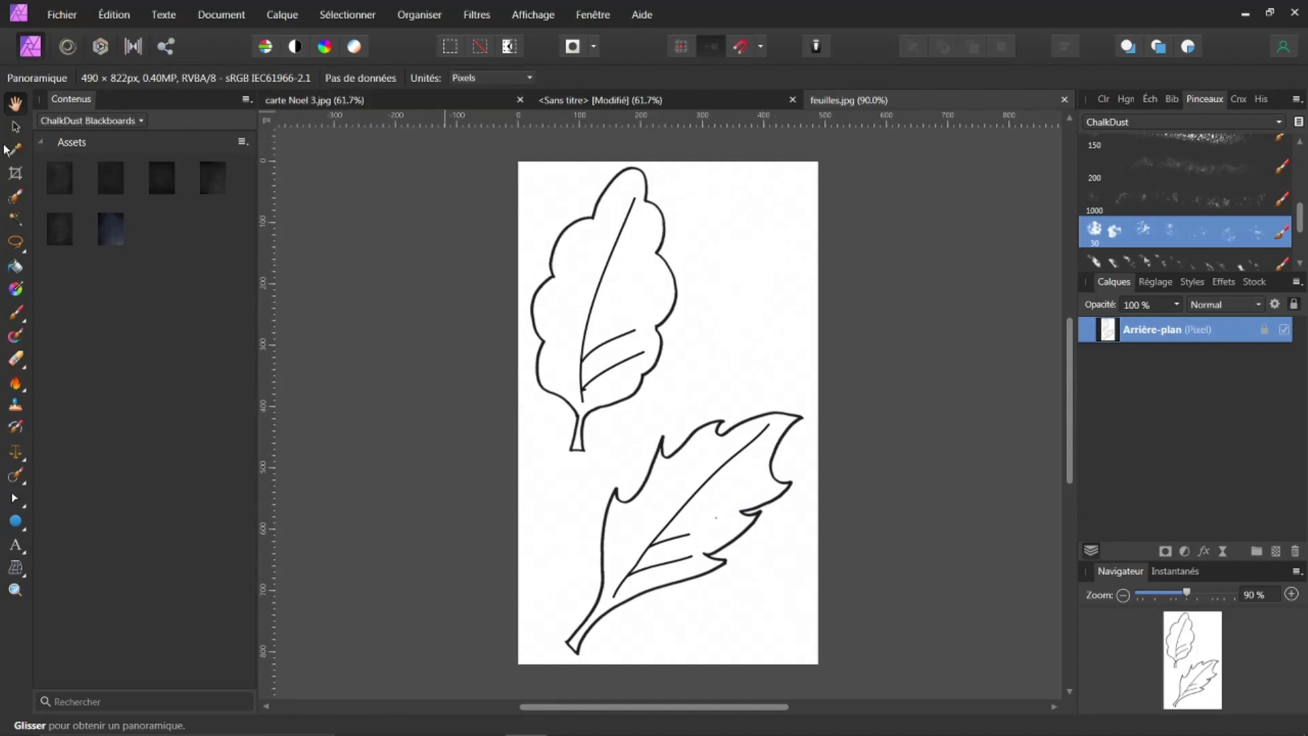
Step: Flood-select all white areas of the leaf drawing non-contiguously at 20 % tolerance, delete them, and deselect
{"action": "left_click", "coordinate": [15, 220]}
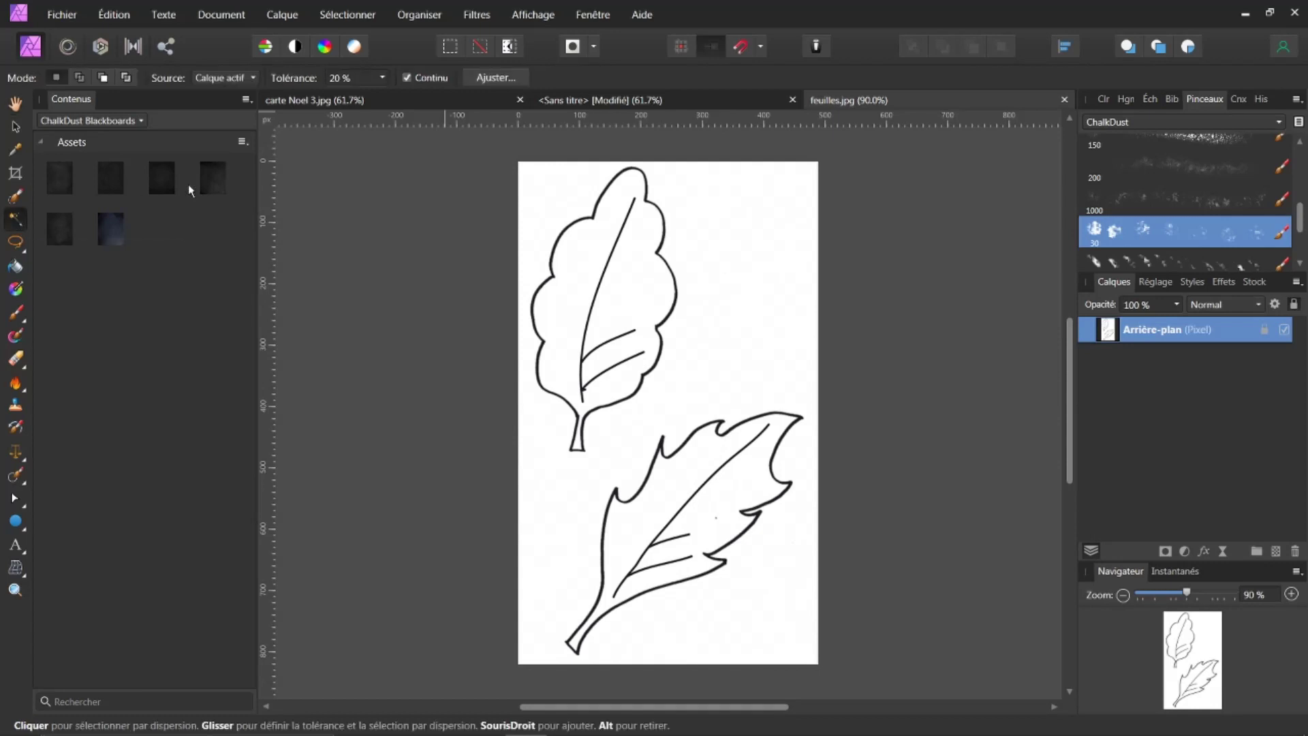
{"action": "scroll", "coordinate": [683, 257], "scroll_direction": "up", "scroll_amount": 5}
{"action": "left_click", "coordinate": [699, 237]}
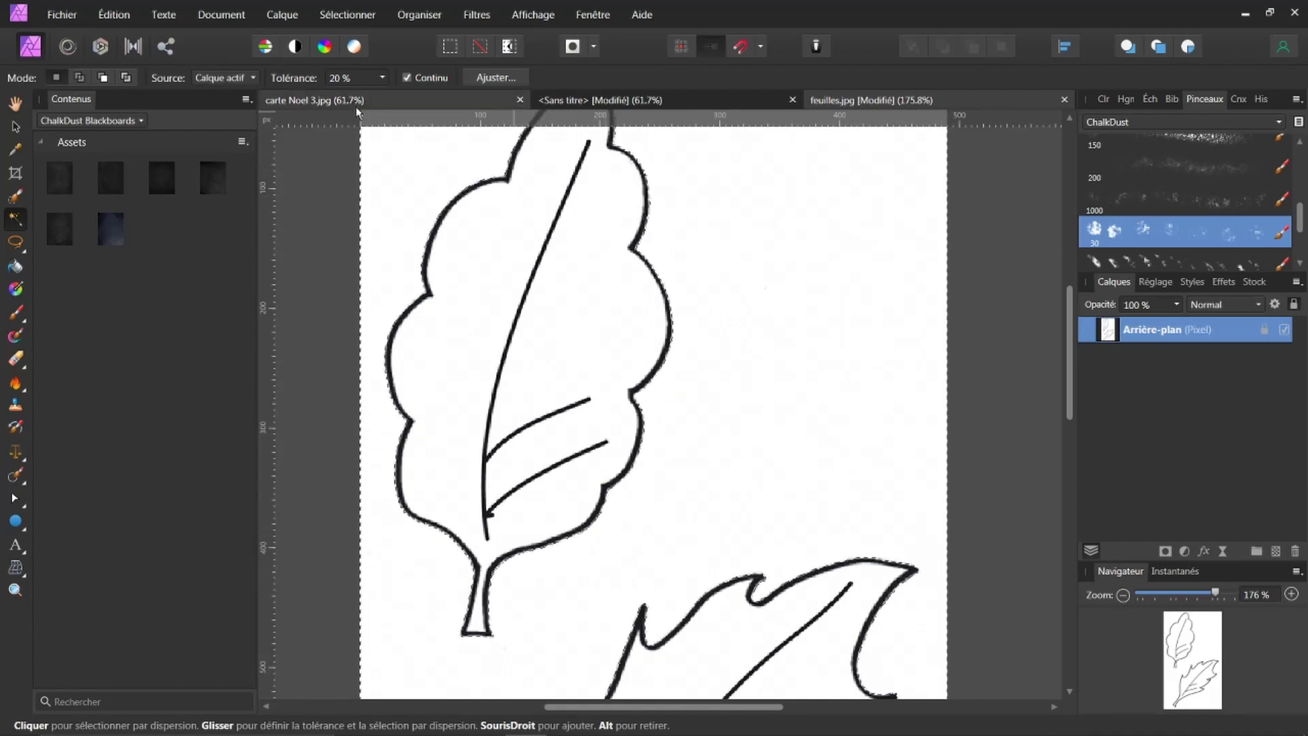
{"action": "left_click", "coordinate": [407, 78]}
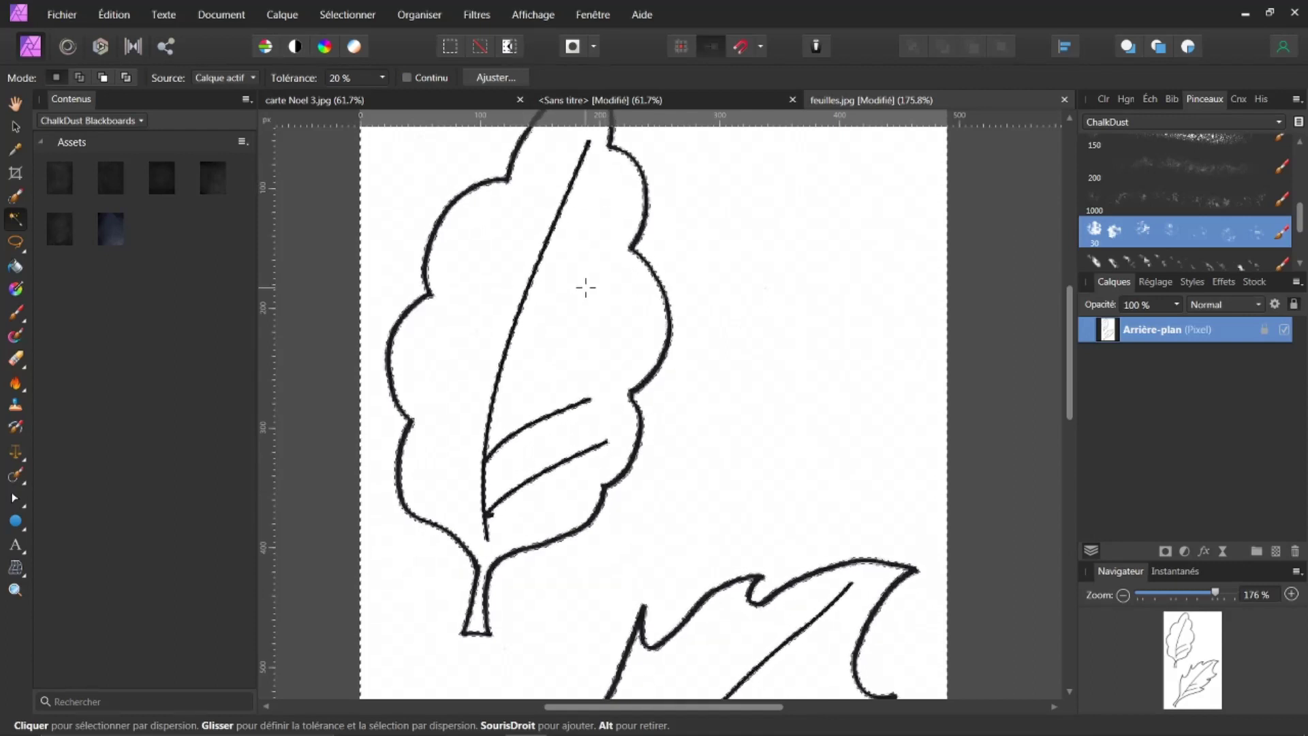
{"action": "key", "text": "Delete"}
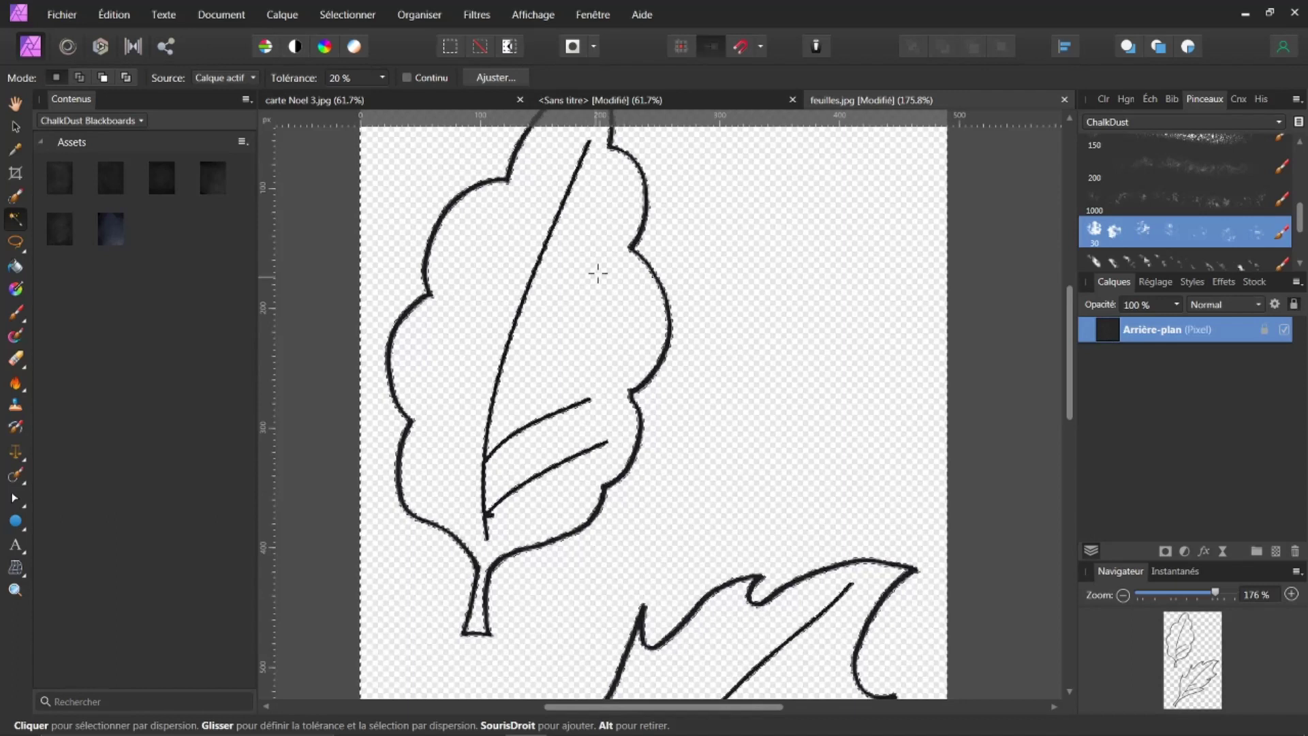
{"action": "left_click", "coordinate": [347, 14]}
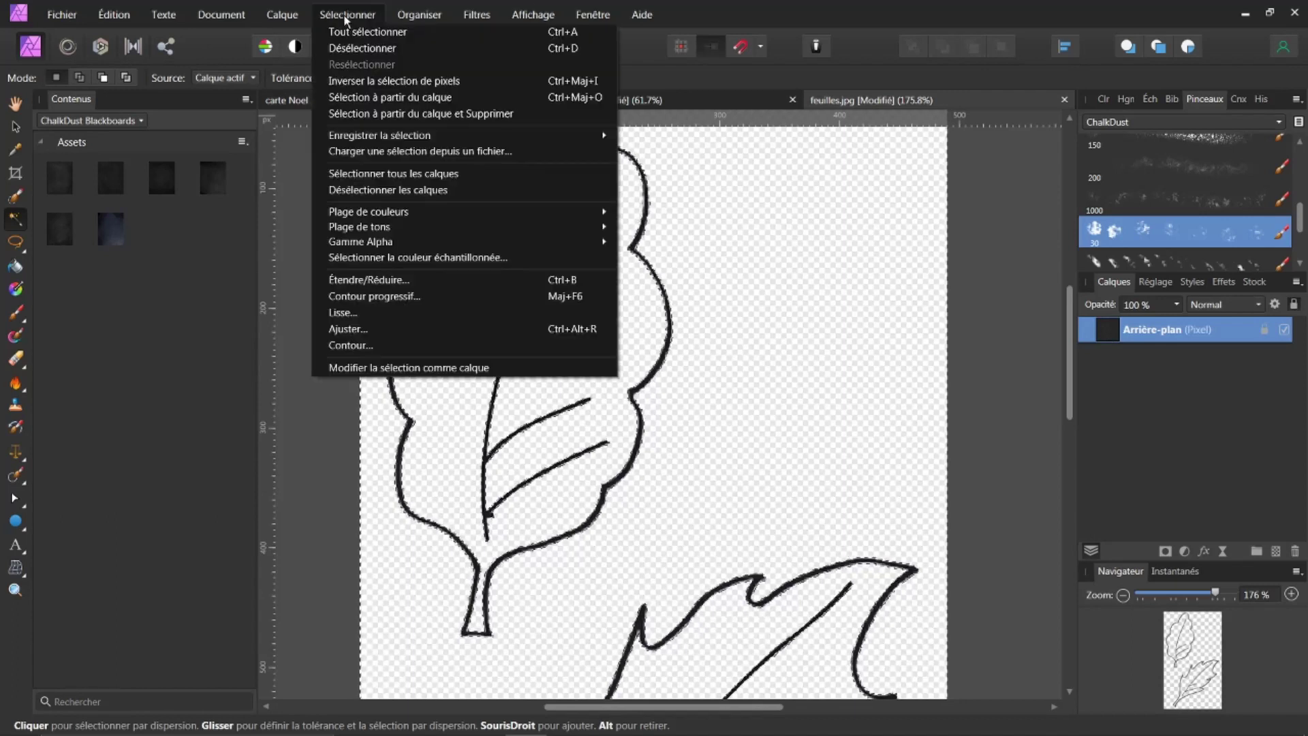
{"action": "left_click", "coordinate": [346, 52]}
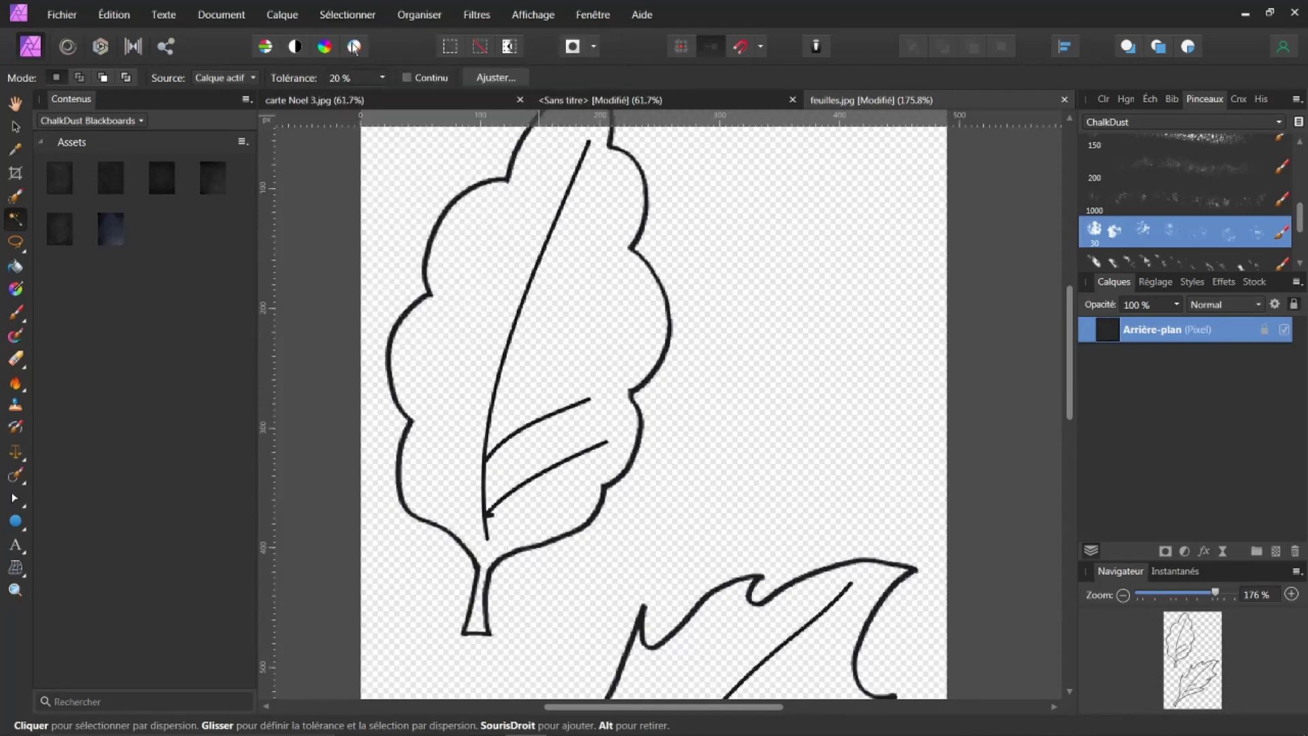
Step: Paste the two leaf outlines into the untitled card document and move them slightly inward at its left side
{"action": "key", "text": "ctrl+0"}
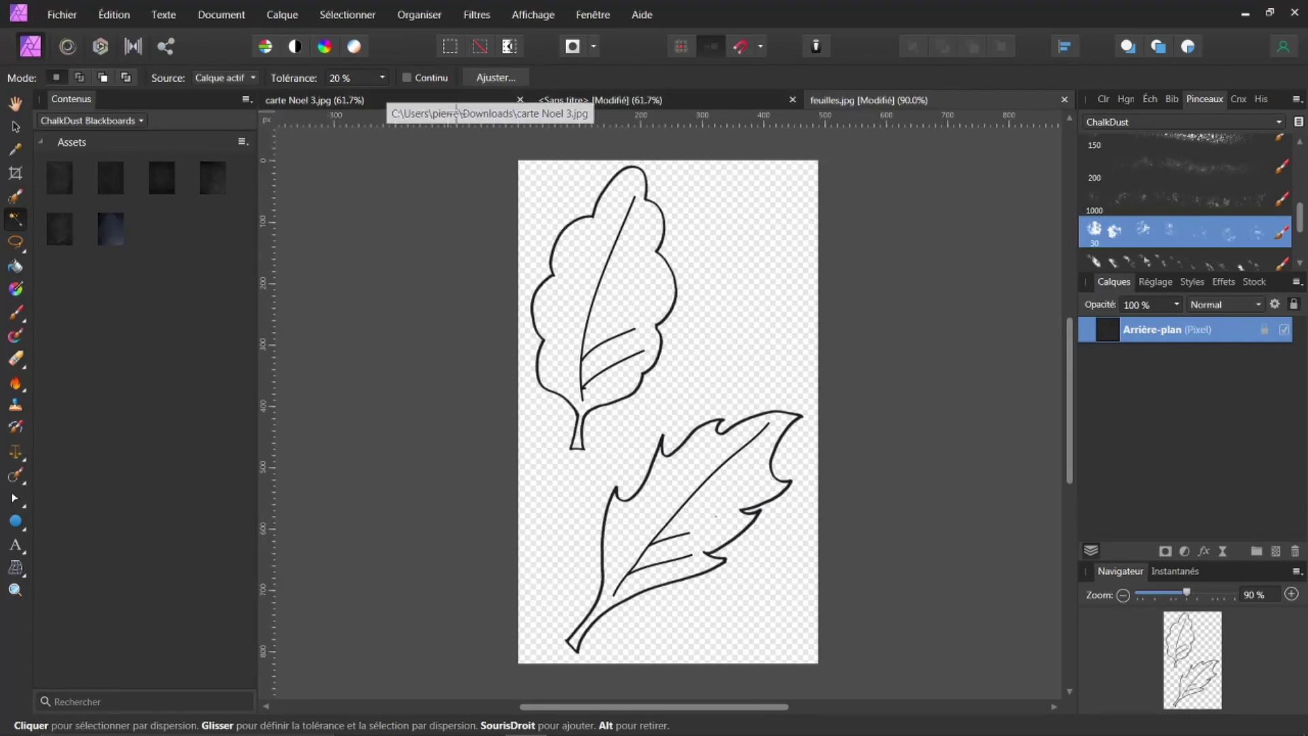
{"action": "left_click", "coordinate": [619, 102]}
{"action": "key", "text": "b"}
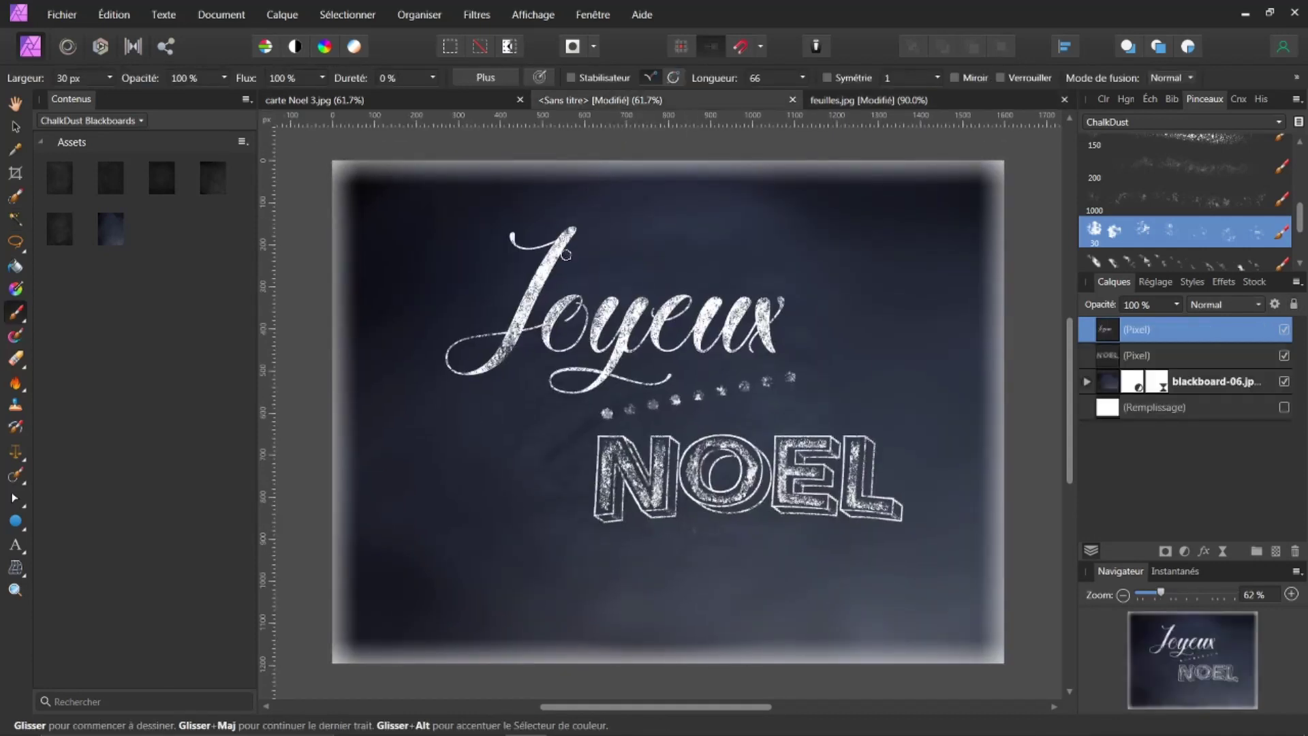
{"action": "key", "text": "ctrl+v"}
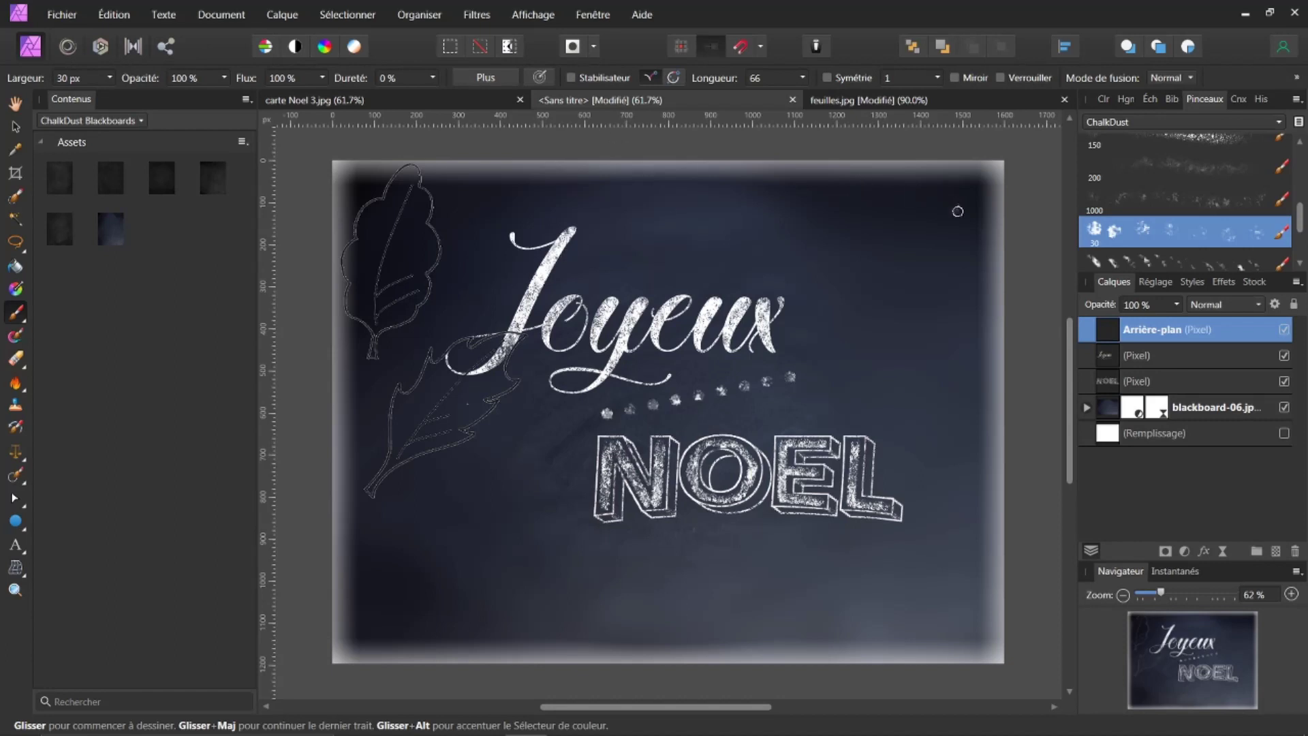
{"action": "left_click", "coordinate": [15, 127]}
{"action": "mouse_move", "coordinate": [370, 275]}
{"action": "left_mouse_down"}
{"action": "mouse_move", "coordinate": [374, 318]}
{"action": "mouse_move", "coordinate": [384, 333]}
{"action": "mouse_move", "coordinate": [398, 327]}
{"action": "left_mouse_up"}
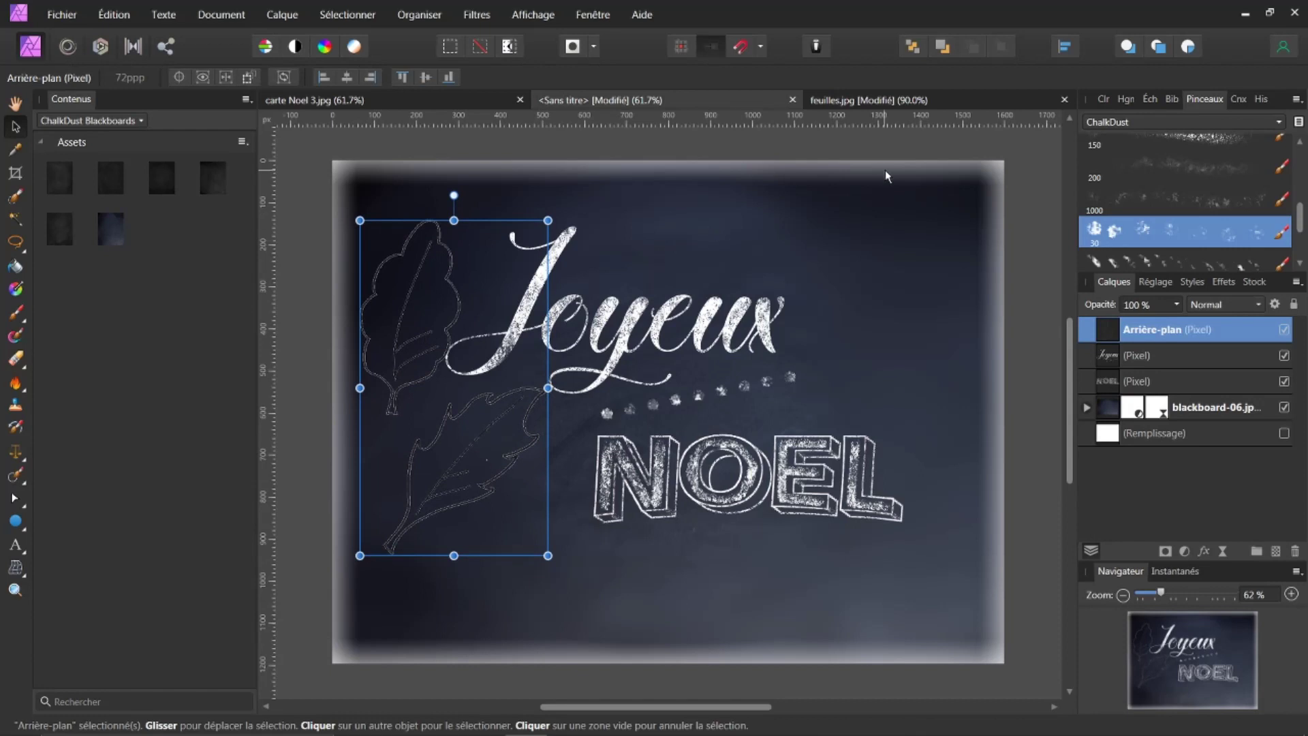
Step: Load the leaf outlines as a pixel selection, paint over them in white with the size 70 ChalkDust brush, and deselect
{"action": "left_click", "coordinate": [1108, 332], "text": "ctrl"}
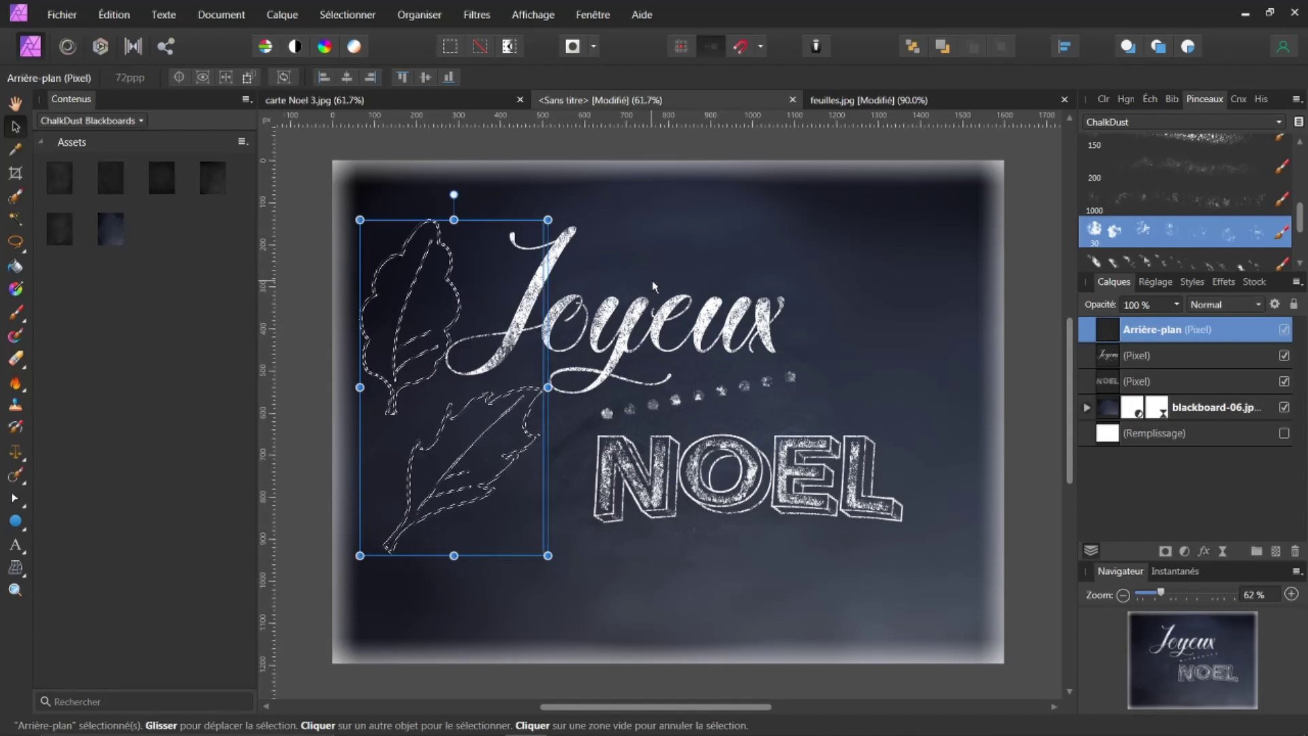
{"action": "left_click_drag", "start_coordinate": [1301, 221], "coordinate": [1299, 167]}
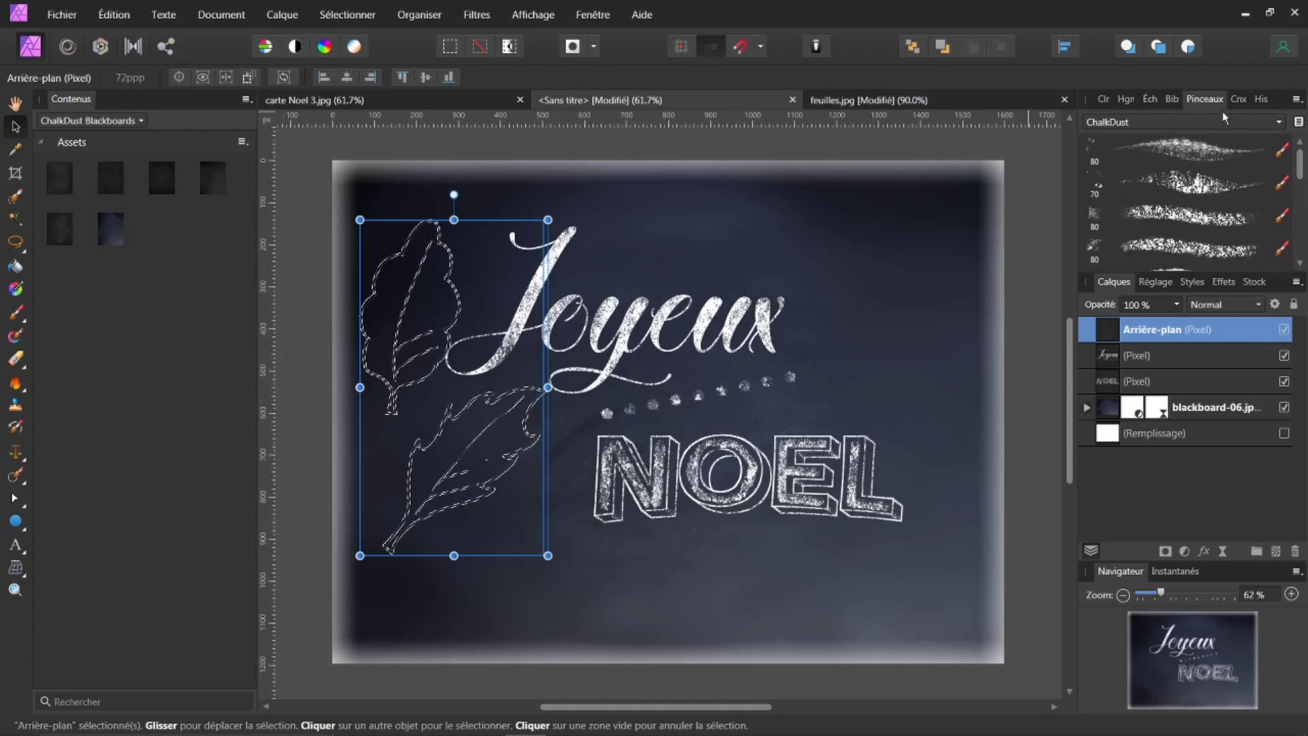
{"action": "left_click", "coordinate": [1197, 183]}
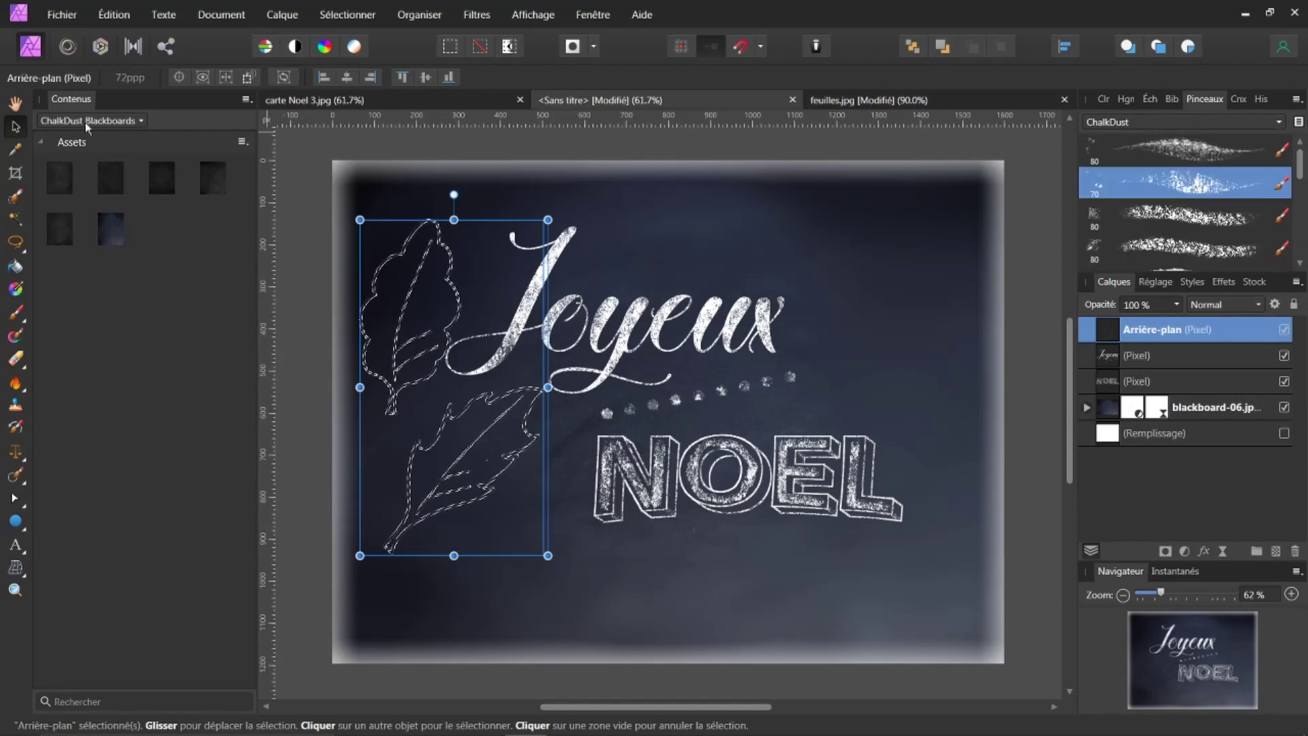
{"action": "left_click", "coordinate": [16, 313]}
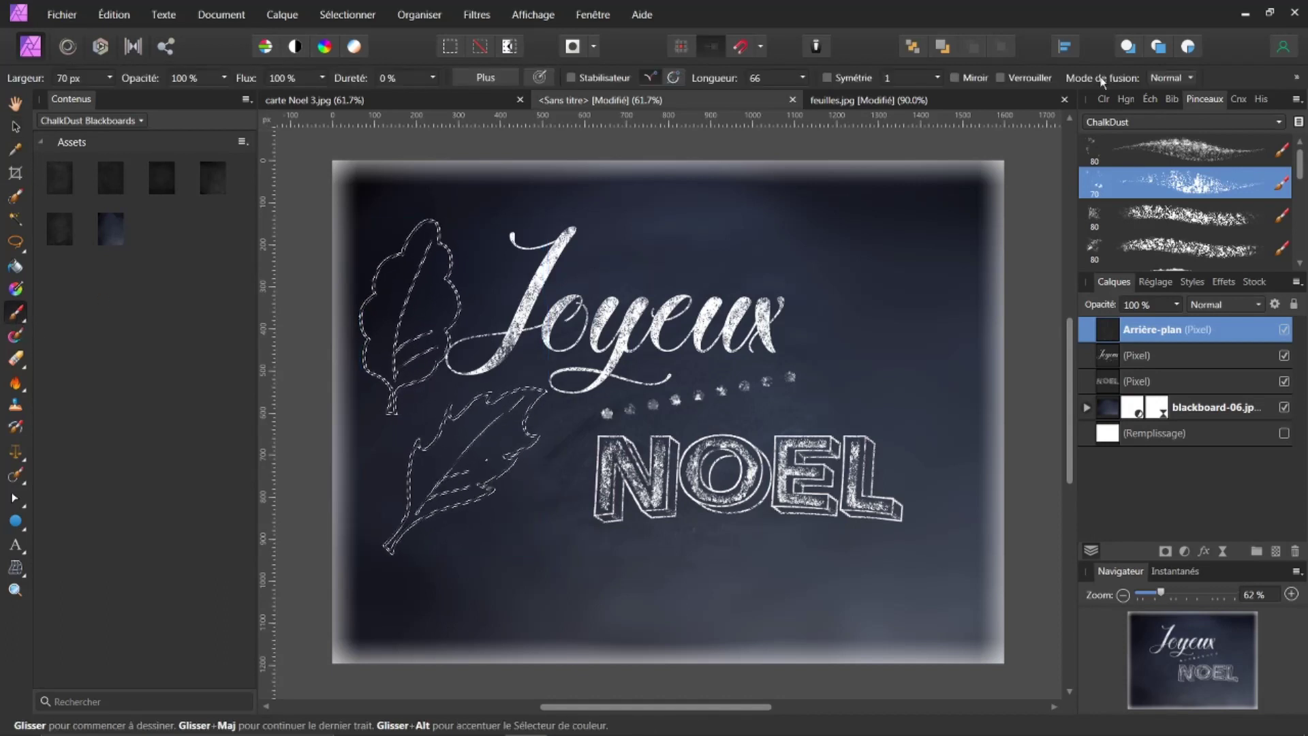
{"action": "left_click", "coordinate": [1106, 98]}
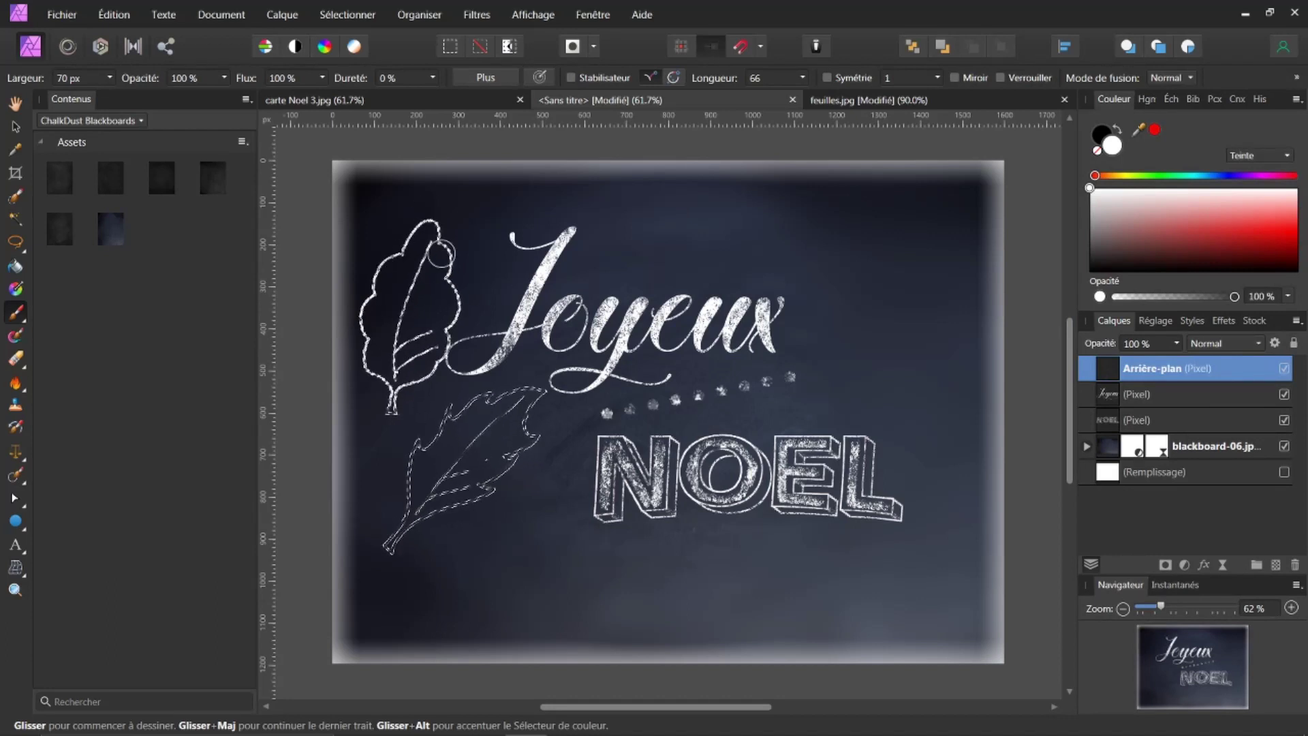
{"action": "left_click", "coordinate": [335, 19]}
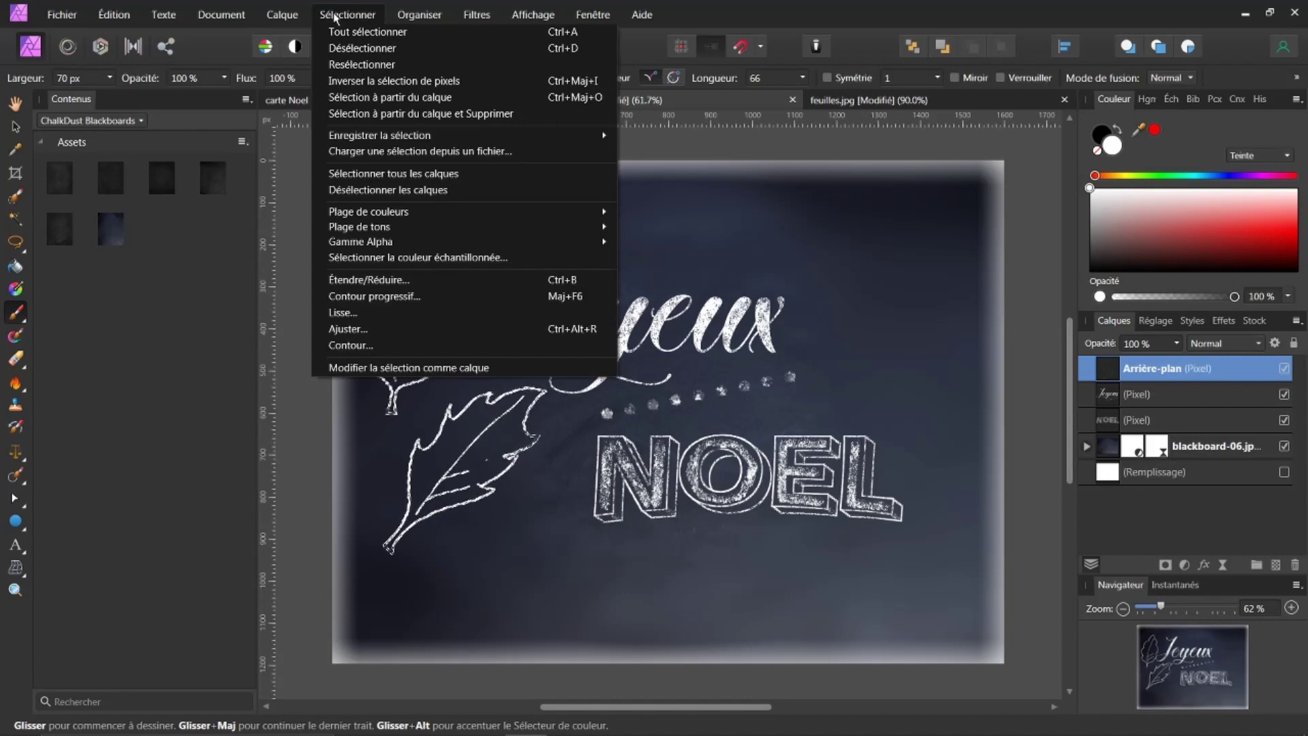
{"action": "left_click", "coordinate": [337, 49]}
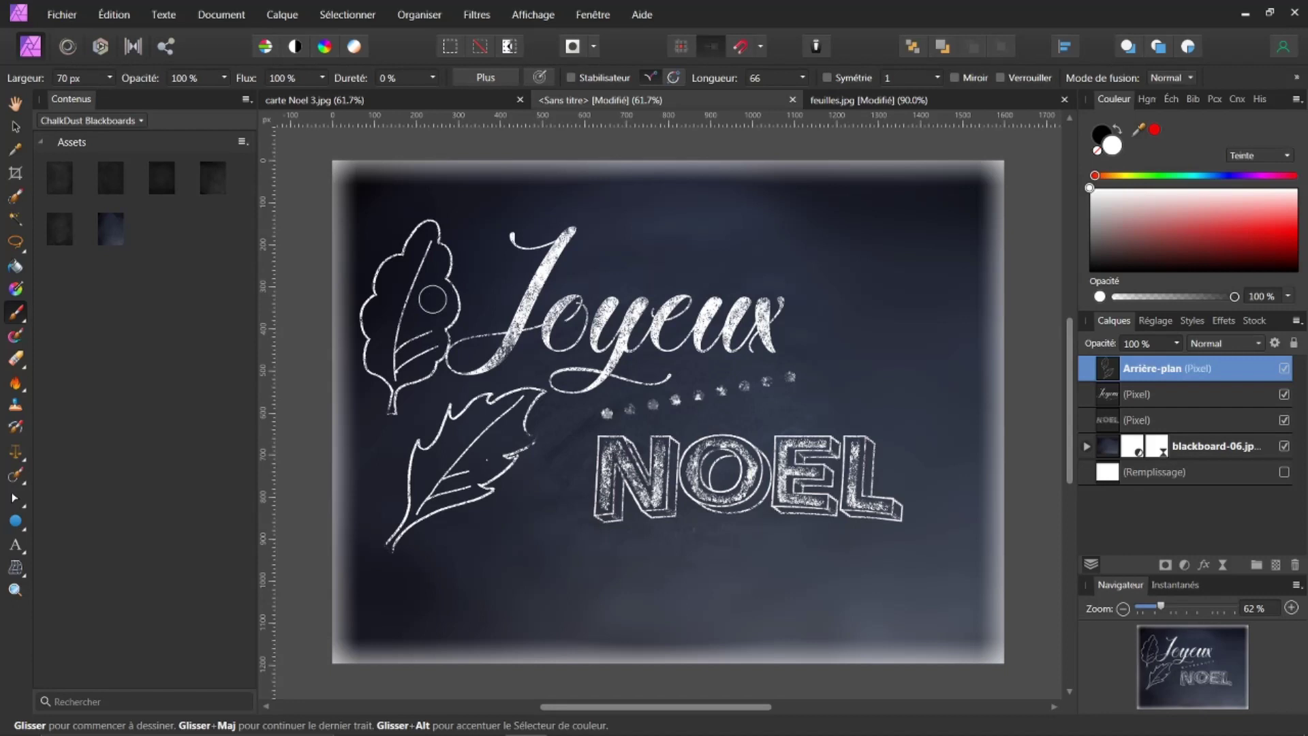
Step: Shade the inside of the upper leaf with white chalk, using the brush at 22.4 px and 16.2 px between the small veins
{"action": "key", "text": "bracketleft"}
{"action": "key", "text": "bracketleft"}
{"action": "key", "text": "bracketleft"}
{"action": "key", "text": "bracketleft"}
{"action": "key", "text": "bracketleft"}
{"action": "scroll", "coordinate": [408, 297], "scroll_direction": "up", "scroll_amount": 5}
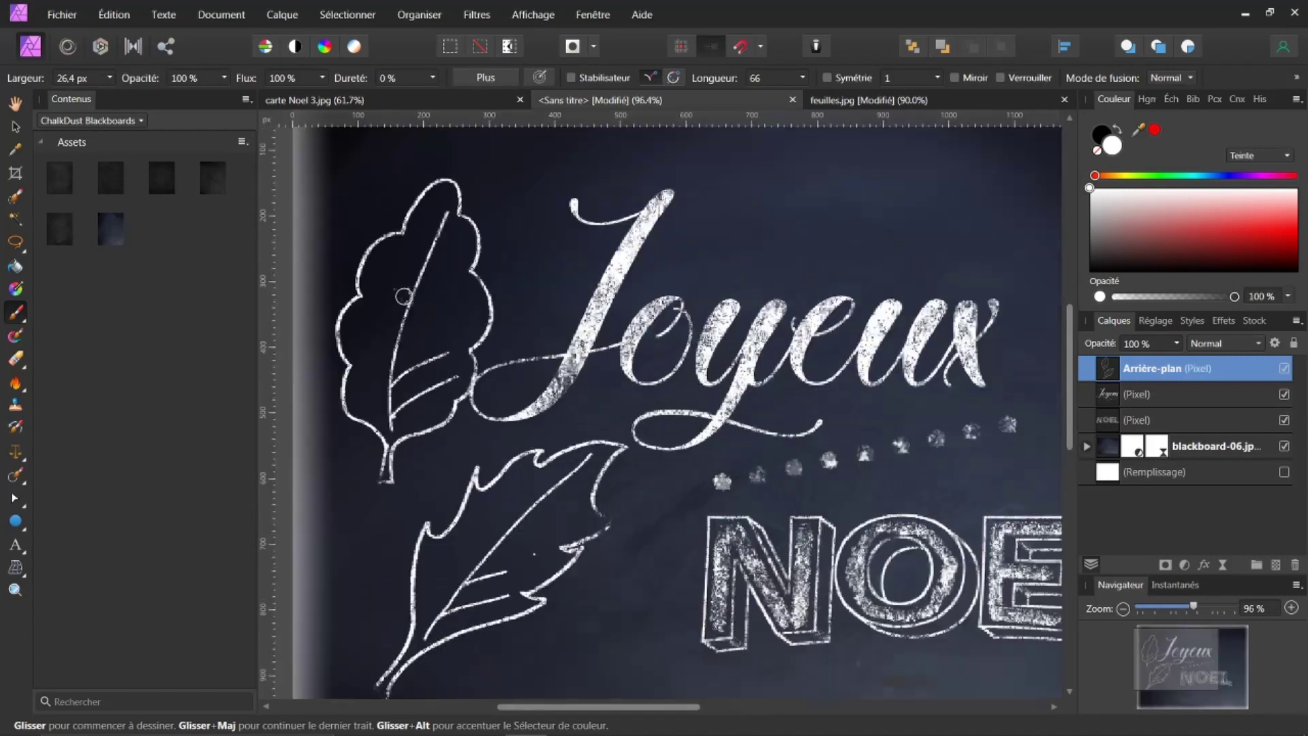
{"action": "key", "text": "bracketleft"}
{"action": "mouse_move", "coordinate": [439, 179]}
{"action": "left_mouse_down"}
{"action": "mouse_move", "coordinate": [407, 242]}
{"action": "mouse_move", "coordinate": [373, 271]}
{"action": "mouse_move", "coordinate": [367, 294]}
{"action": "mouse_move", "coordinate": [399, 259]}
{"action": "mouse_move", "coordinate": [371, 310]}
{"action": "mouse_move", "coordinate": [405, 262]}
{"action": "mouse_move", "coordinate": [358, 330]}
{"action": "mouse_move", "coordinate": [364, 357]}
{"action": "mouse_move", "coordinate": [373, 319]}
{"action": "mouse_move", "coordinate": [376, 337]}
{"action": "left_mouse_up"}
{"action": "mouse_move", "coordinate": [350, 328]}
{"action": "left_mouse_down"}
{"action": "mouse_move", "coordinate": [349, 357]}
{"action": "mouse_move", "coordinate": [361, 344]}
{"action": "mouse_move", "coordinate": [368, 364]}
{"action": "mouse_move", "coordinate": [362, 425]}
{"action": "mouse_move", "coordinate": [328, 329]}
{"action": "left_mouse_up"}
{"action": "mouse_move", "coordinate": [474, 212]}
{"action": "left_mouse_down"}
{"action": "mouse_move", "coordinate": [417, 357]}
{"action": "mouse_move", "coordinate": [480, 318]}
{"action": "mouse_move", "coordinate": [466, 231]}
{"action": "mouse_move", "coordinate": [427, 300]}
{"action": "mouse_move", "coordinate": [444, 273]}
{"action": "mouse_move", "coordinate": [424, 351]}
{"action": "mouse_move", "coordinate": [478, 281]}
{"action": "left_mouse_up"}
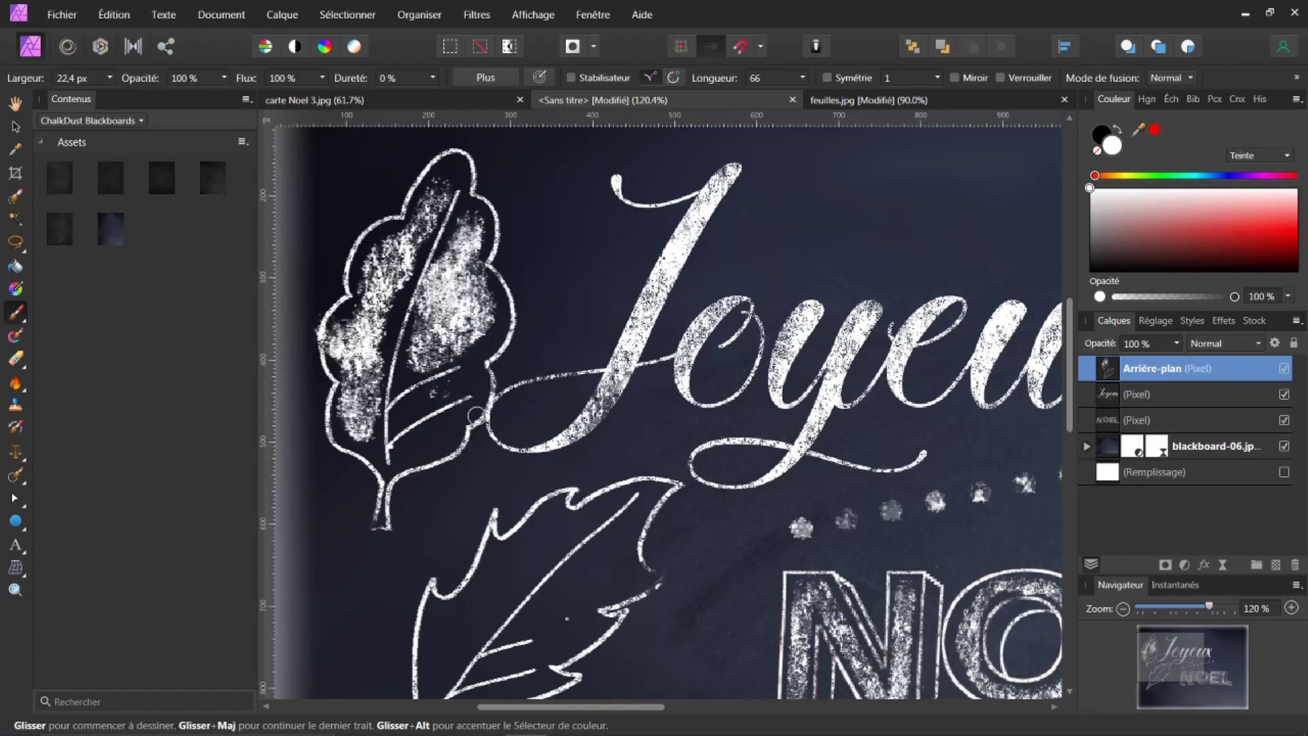
{"action": "key", "text": "bracketleft"}
{"action": "mouse_move", "coordinate": [411, 408]}
{"action": "left_mouse_down"}
{"action": "mouse_move", "coordinate": [460, 388]}
{"action": "mouse_move", "coordinate": [436, 441]}
{"action": "mouse_move", "coordinate": [444, 433]}
{"action": "mouse_move", "coordinate": [422, 439]}
{"action": "mouse_move", "coordinate": [436, 430]}
{"action": "left_mouse_up"}
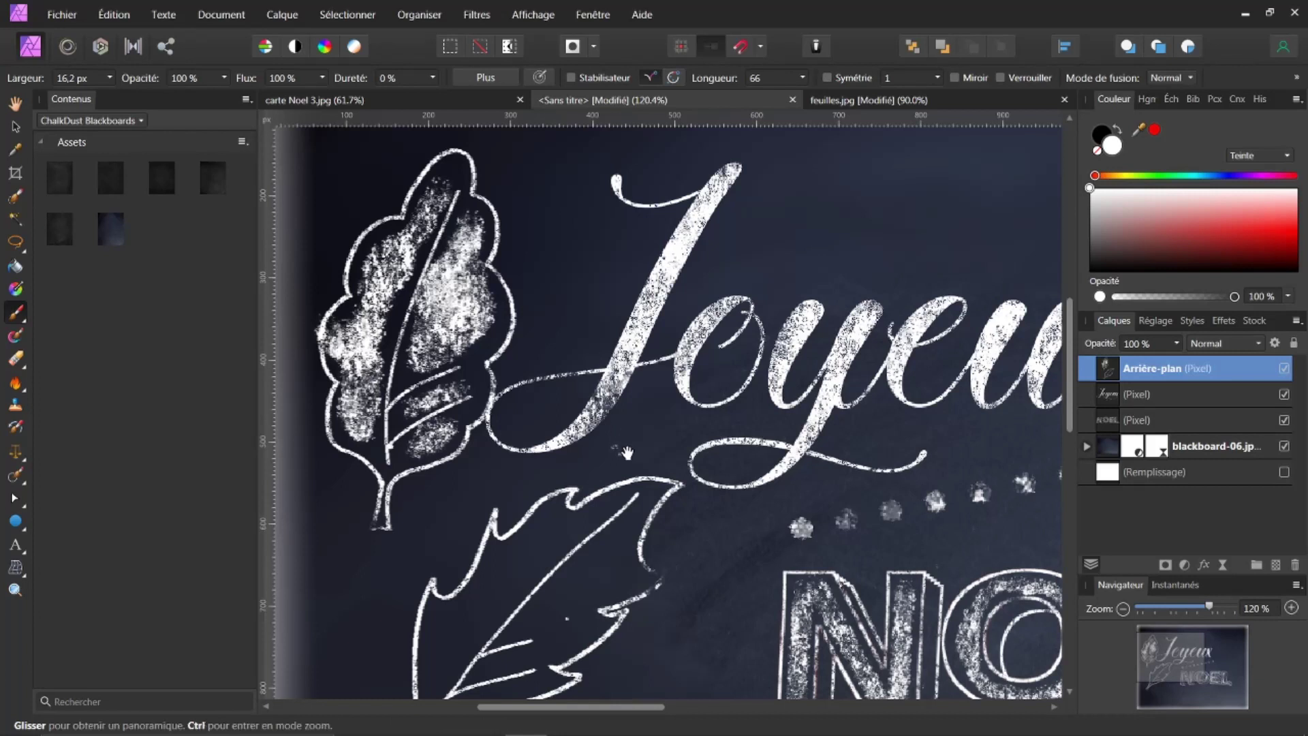
Step: Shade the inside of the lower leaf on both sides of its veins with the 16.2 px chalk brush
{"action": "left_click_drag", "start_coordinate": [595, 436], "coordinate": [604, 262]}
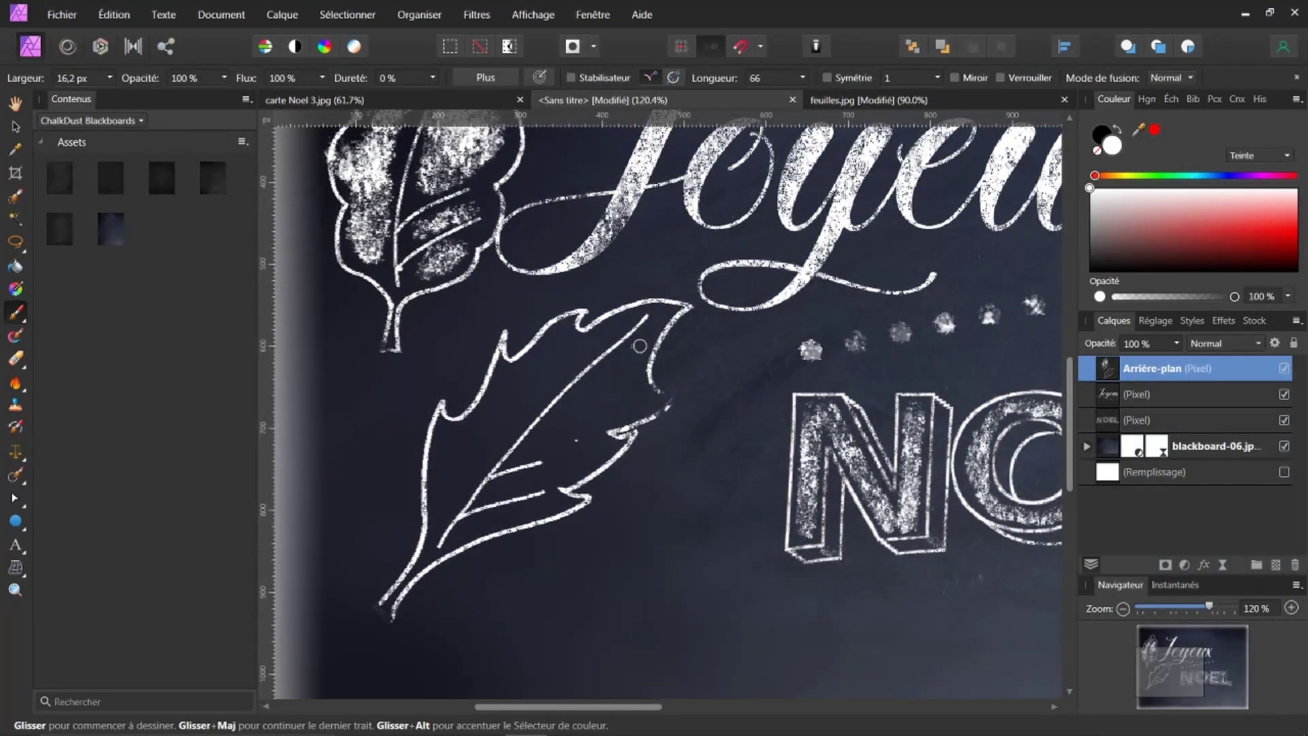
{"action": "mouse_move", "coordinate": [636, 346]}
{"action": "left_mouse_down"}
{"action": "mouse_move", "coordinate": [539, 446]}
{"action": "mouse_move", "coordinate": [624, 402]}
{"action": "mouse_move", "coordinate": [633, 376]}
{"action": "mouse_move", "coordinate": [568, 475]}
{"action": "mouse_move", "coordinate": [578, 436]}
{"action": "left_mouse_up"}
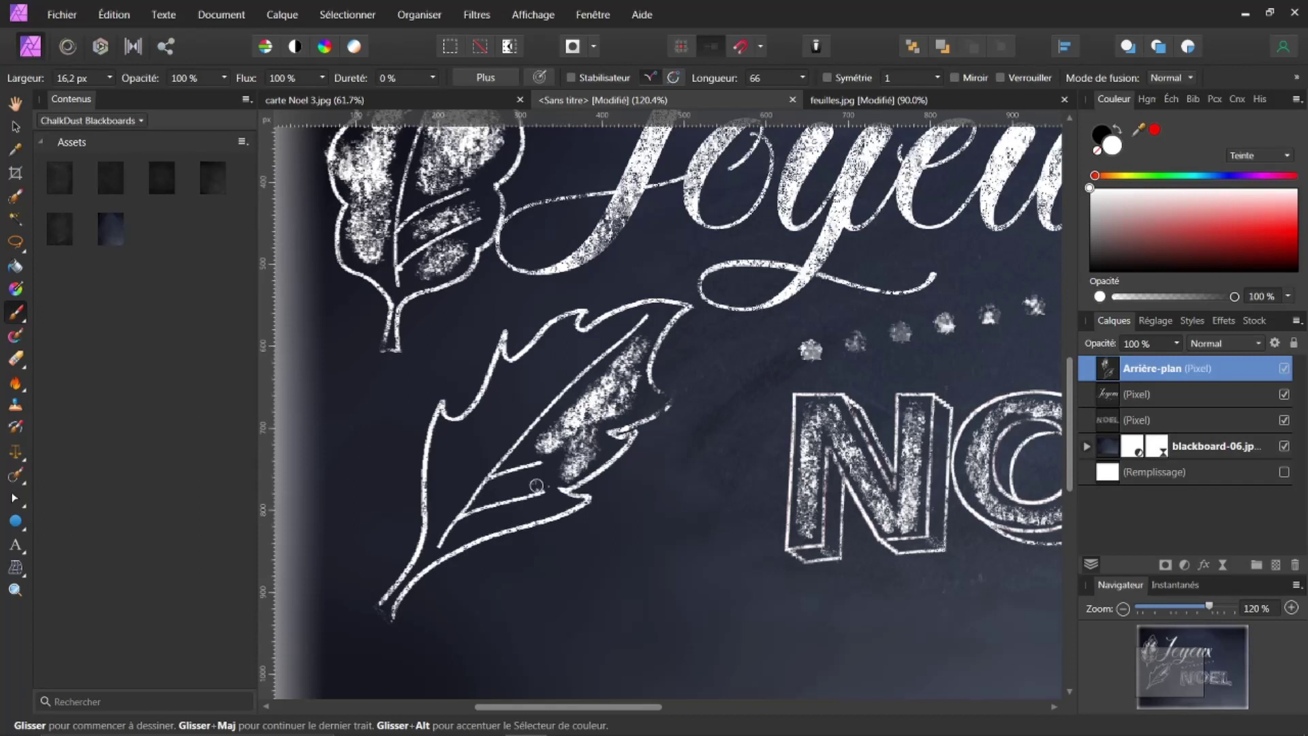
{"action": "left_click_drag", "start_coordinate": [521, 483], "coordinate": [553, 473]}
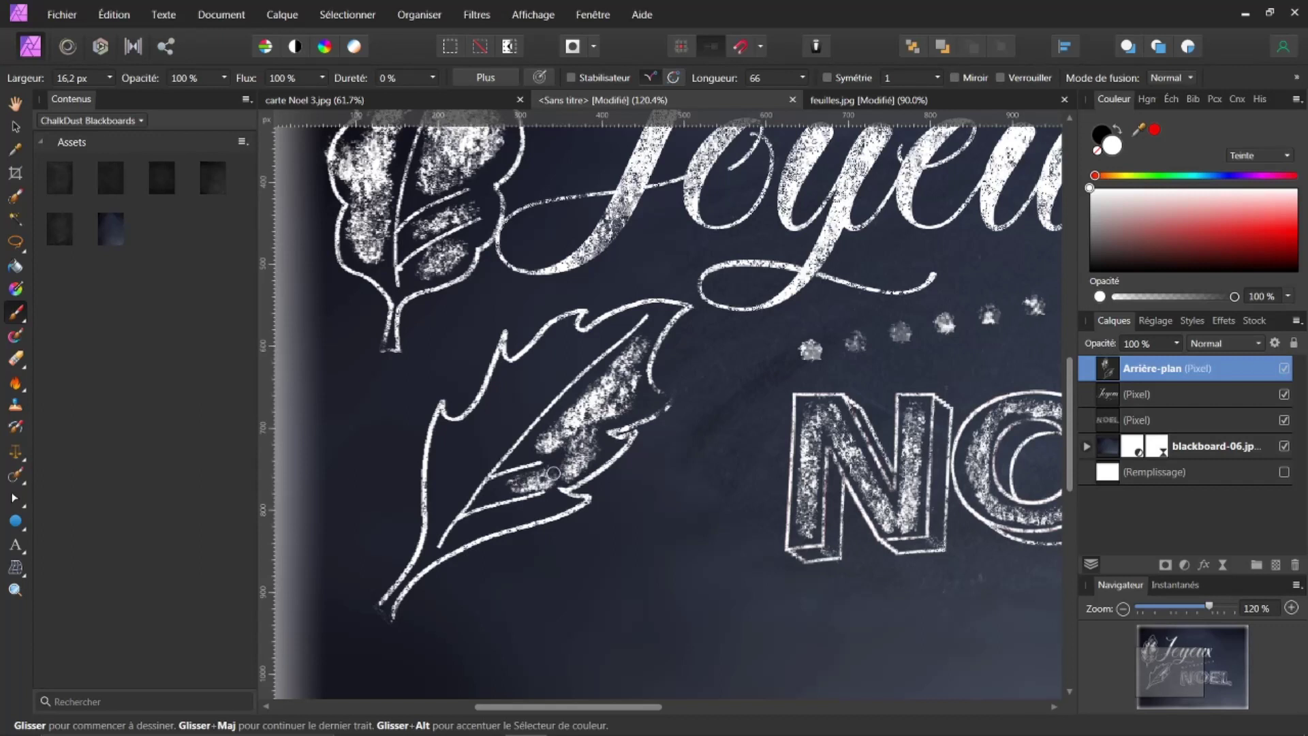
{"action": "mouse_move", "coordinate": [566, 339]}
{"action": "left_mouse_down"}
{"action": "mouse_move", "coordinate": [548, 363]}
{"action": "mouse_move", "coordinate": [576, 348]}
{"action": "mouse_move", "coordinate": [494, 409]}
{"action": "mouse_move", "coordinate": [534, 394]}
{"action": "mouse_move", "coordinate": [463, 452]}
{"action": "mouse_move", "coordinate": [454, 441]}
{"action": "mouse_move", "coordinate": [444, 493]}
{"action": "mouse_move", "coordinate": [517, 409]}
{"action": "left_mouse_up"}
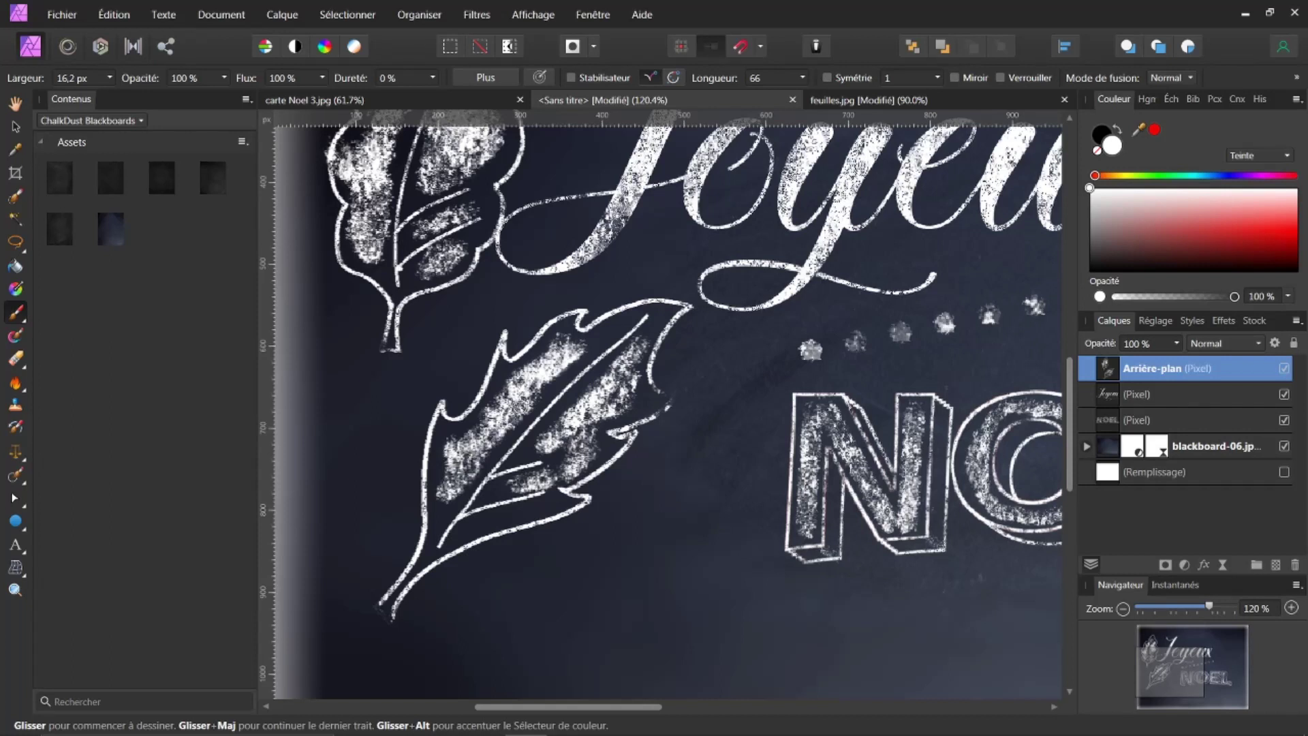
{"action": "left_click_drag", "start_coordinate": [480, 524], "coordinate": [532, 501]}
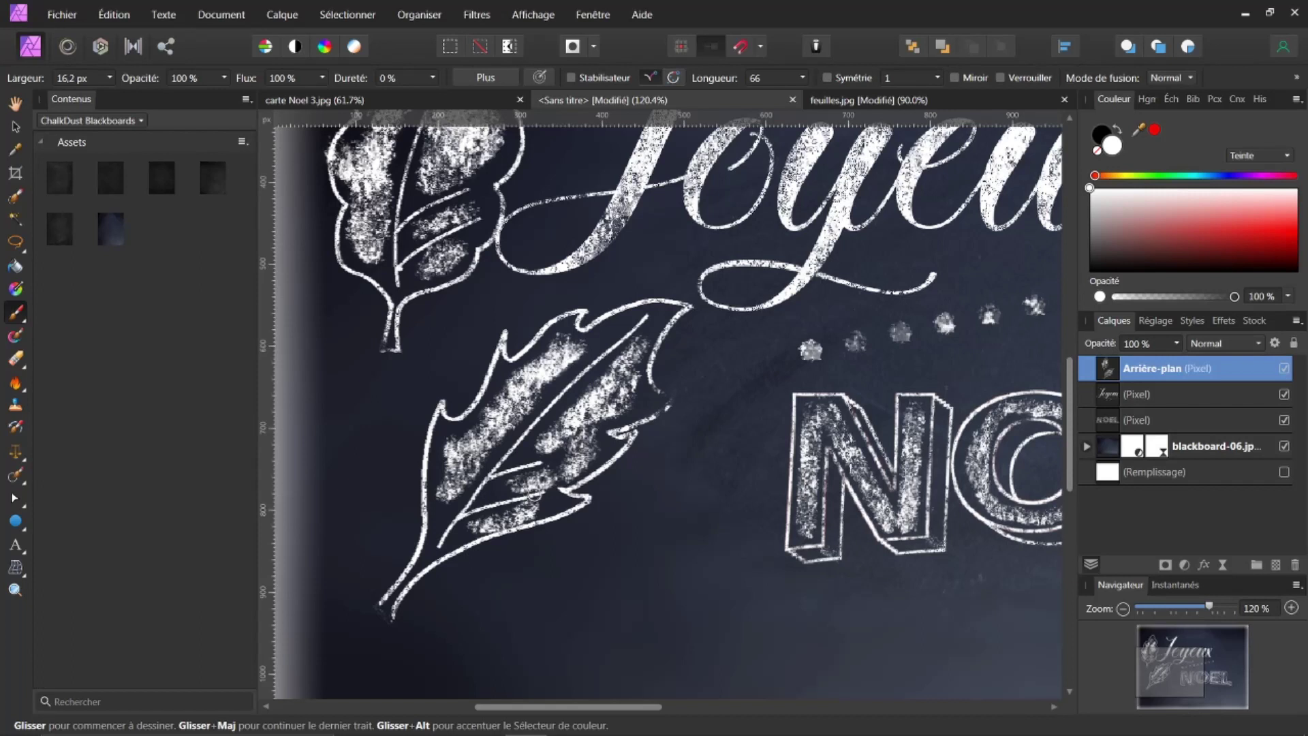
{"action": "key", "text": "ctrl+0"}
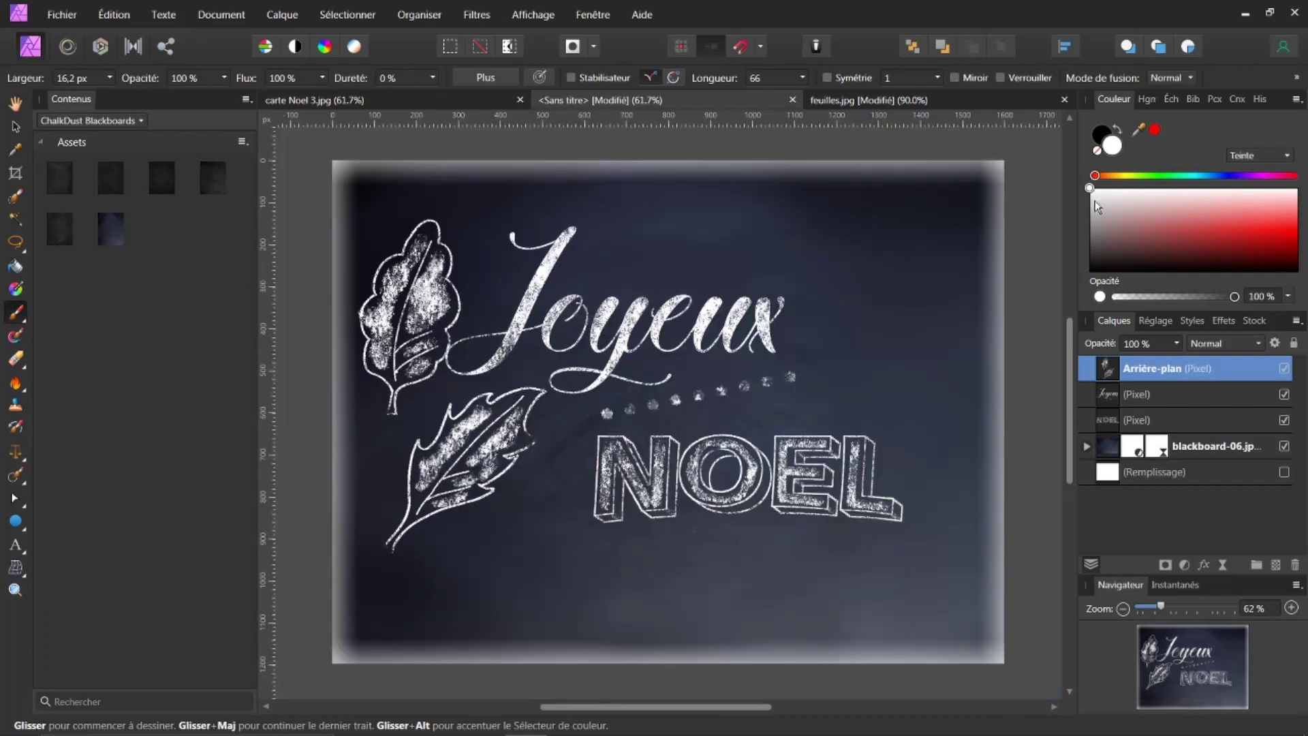
Step: Shrink the leaves to less than half their size, place them just right of Joyeux, and set their layer opacity to 74 %
{"action": "left_click", "coordinate": [17, 127]}
{"action": "left_click_drag", "start_coordinate": [547, 219], "coordinate": [438, 403]}
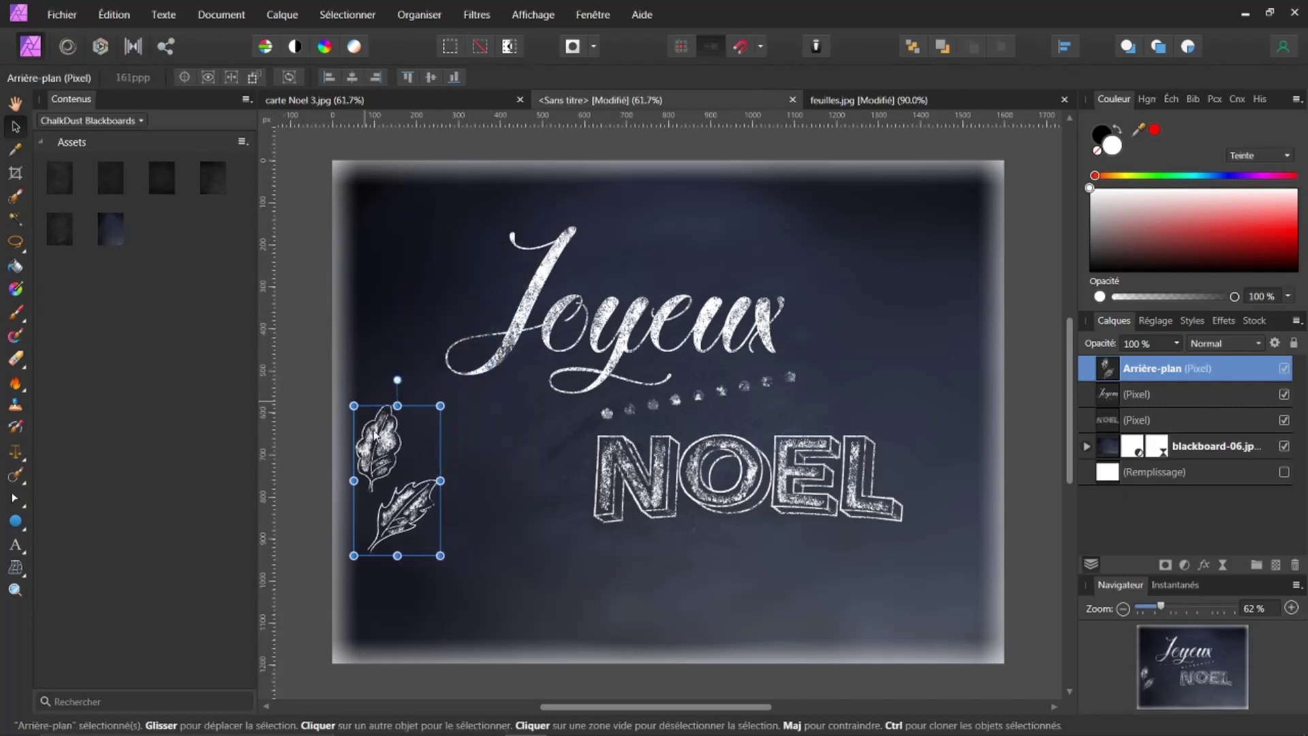
{"action": "left_click_drag", "start_coordinate": [388, 452], "coordinate": [837, 299]}
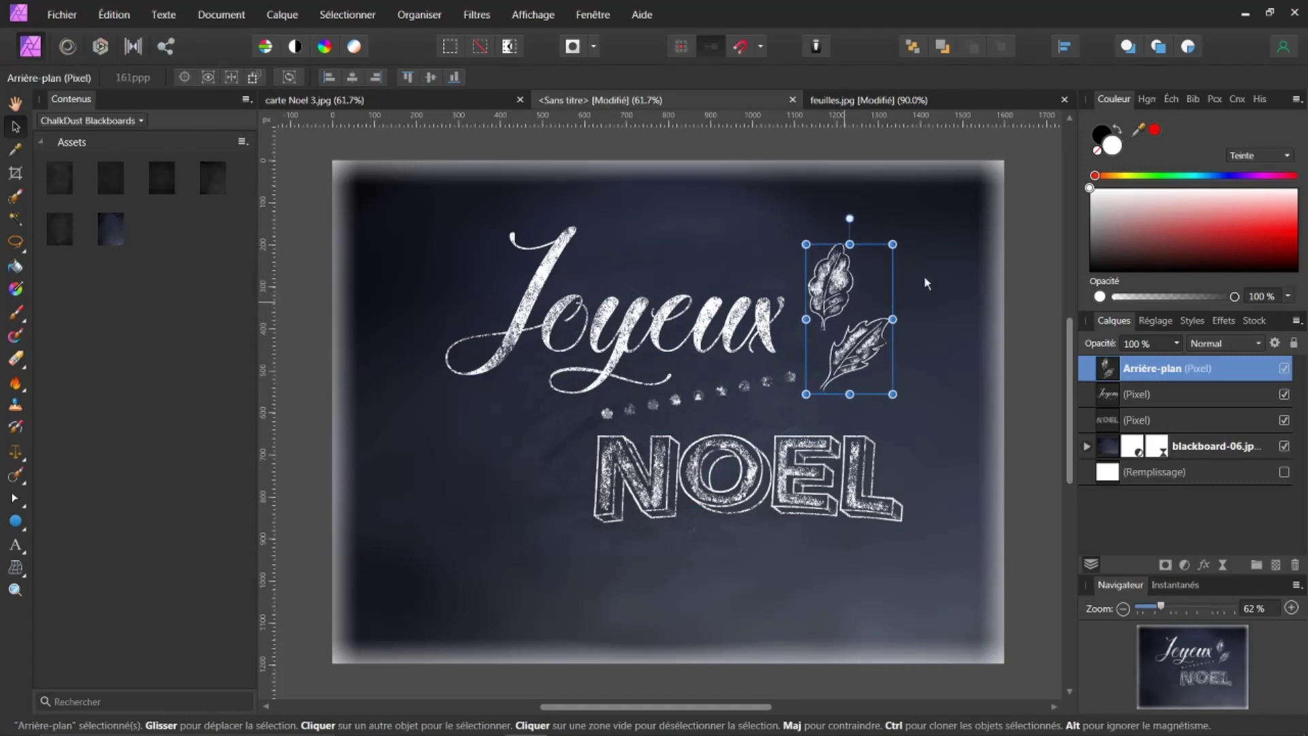
{"action": "left_click_drag", "start_coordinate": [1117, 353], "coordinate": [1090, 351]}
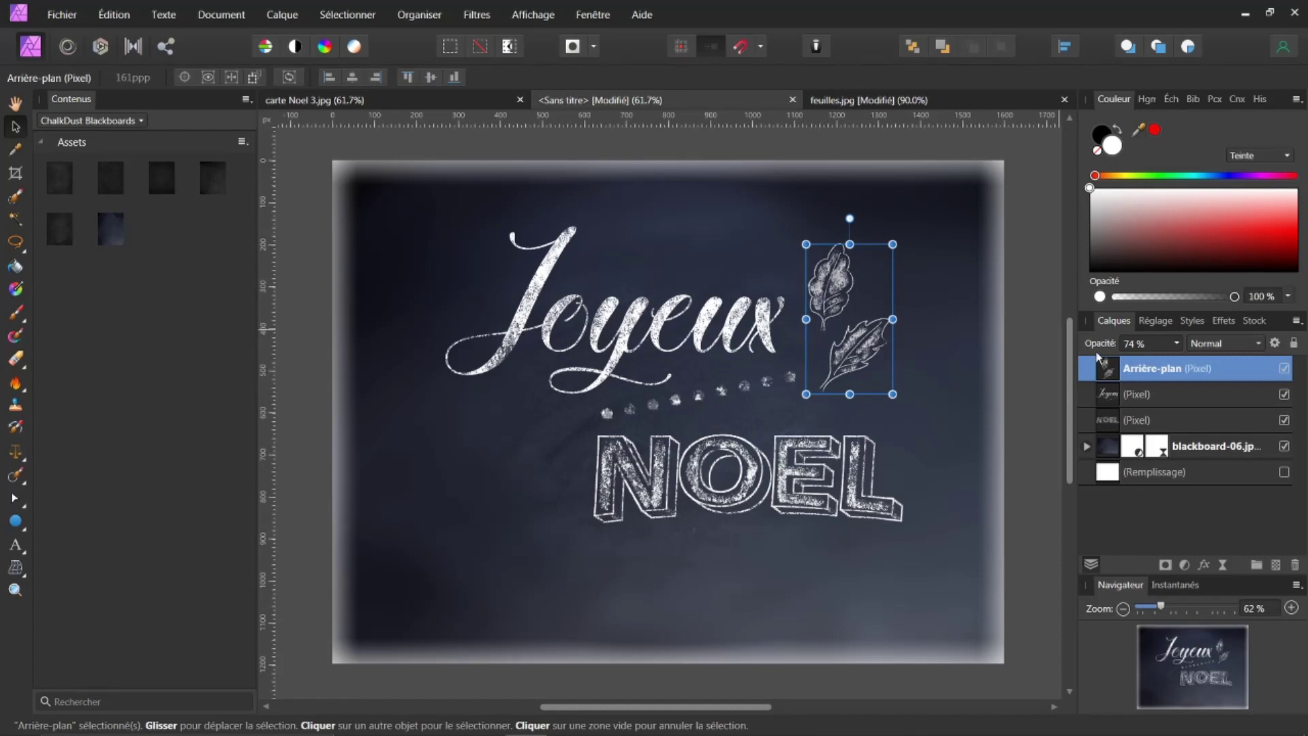
Step: Place a duplicate of the leaves left of NOEL, rotated counter-clockwise, and select the hidden white fill layer
{"action": "key", "text": "ctrl+j"}
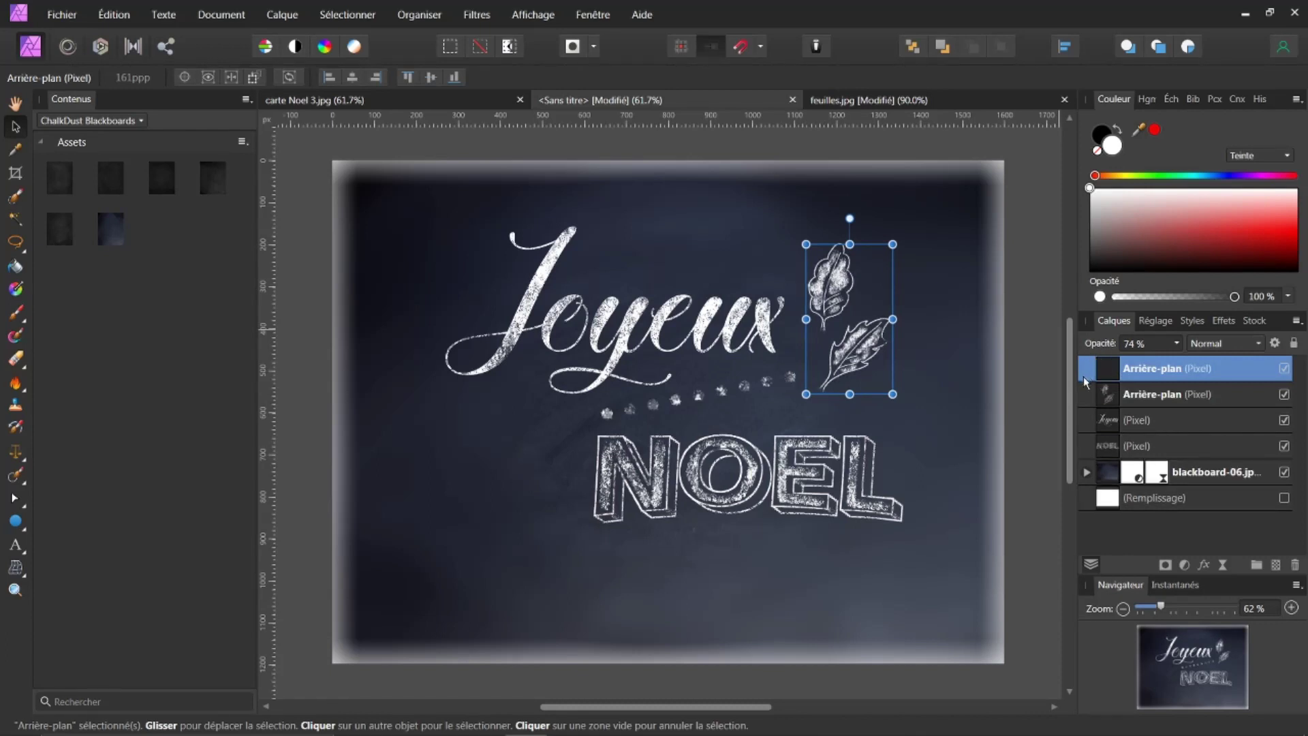
{"action": "left_click_drag", "start_coordinate": [865, 316], "coordinate": [524, 457]}
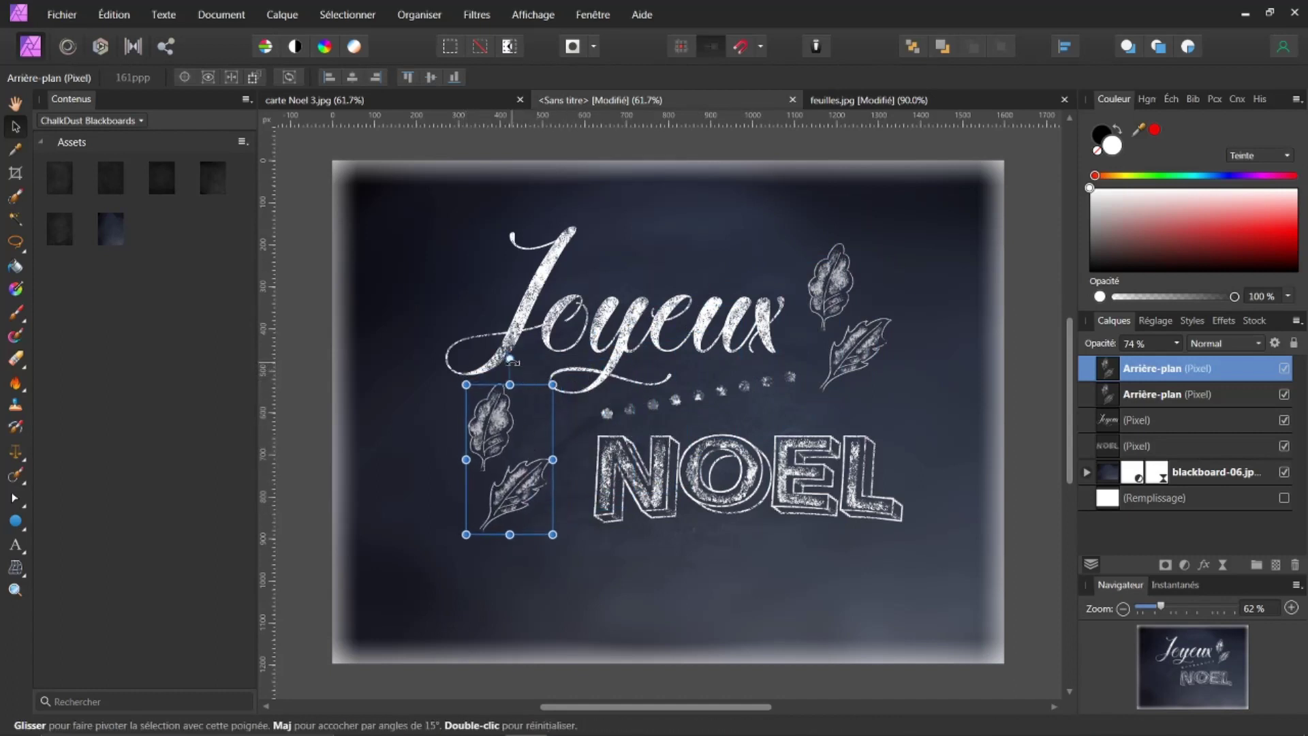
{"action": "left_click_drag", "start_coordinate": [509, 359], "coordinate": [466, 374]}
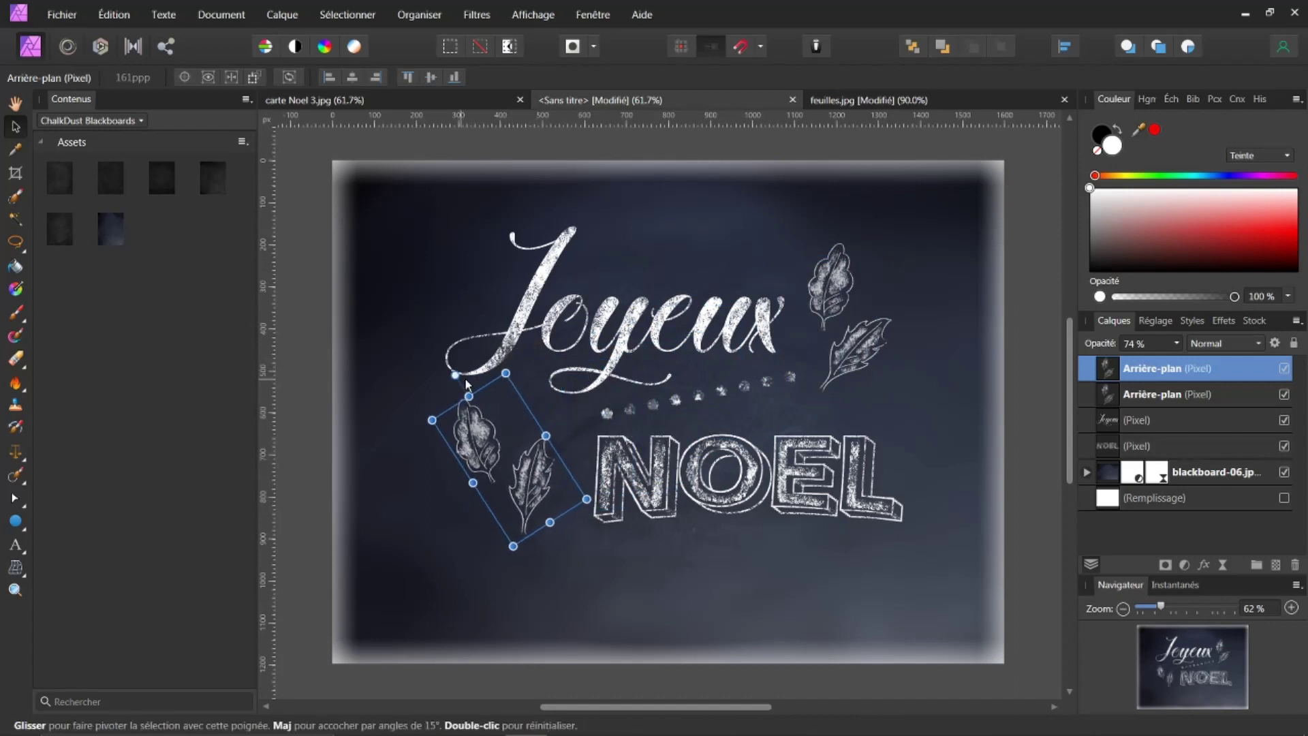
{"action": "left_click_drag", "start_coordinate": [506, 457], "coordinate": [500, 467]}
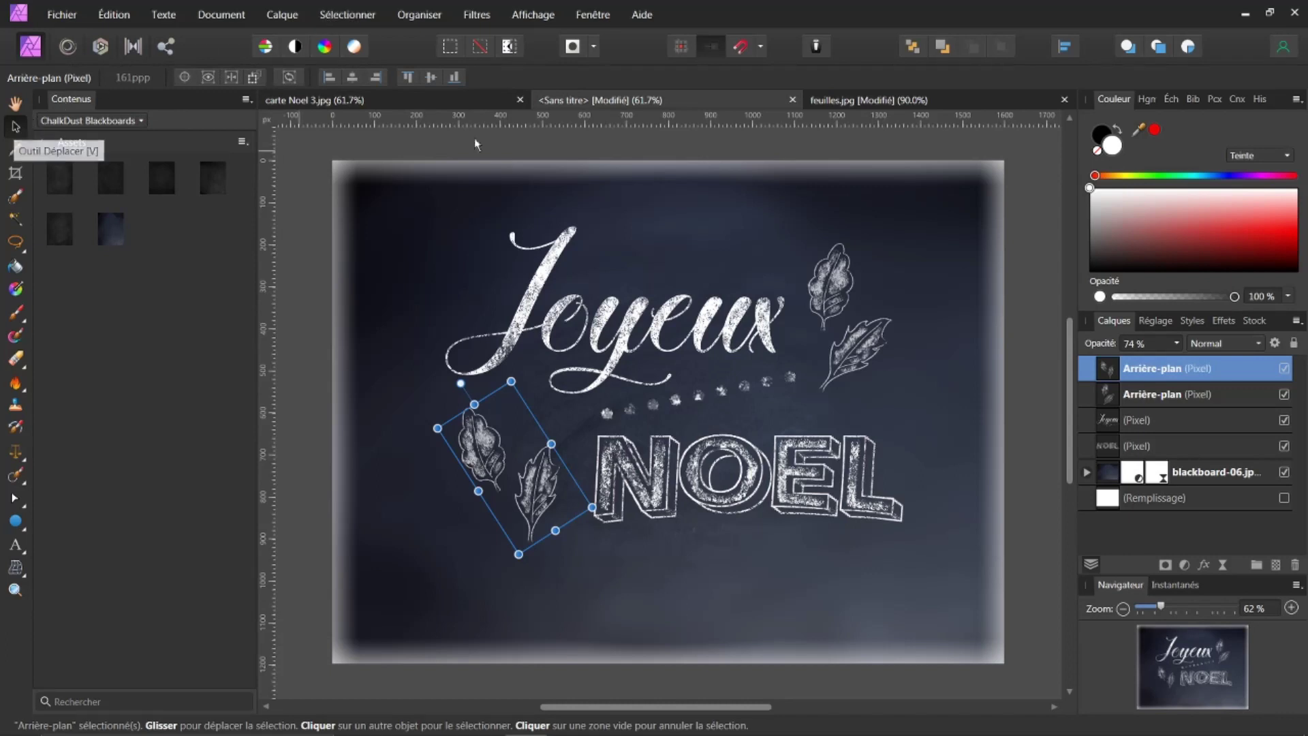
{"action": "left_click", "coordinate": [1108, 502]}
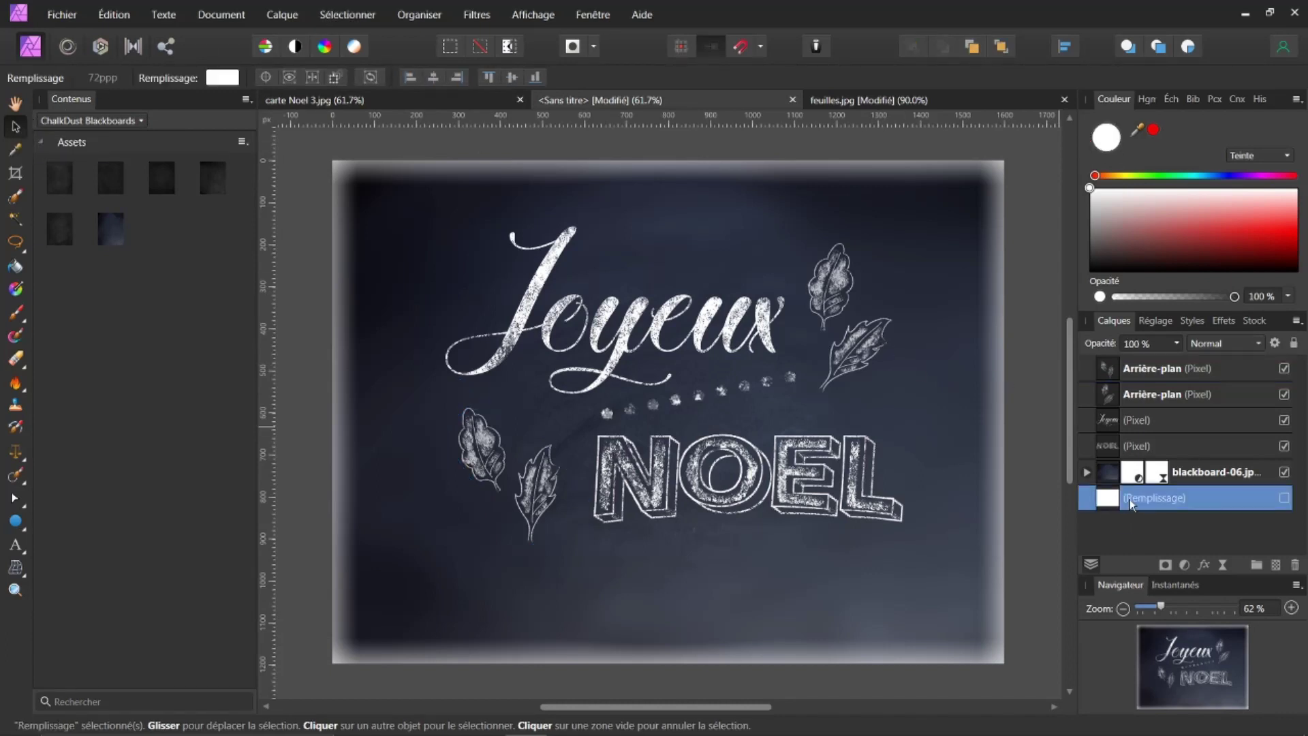